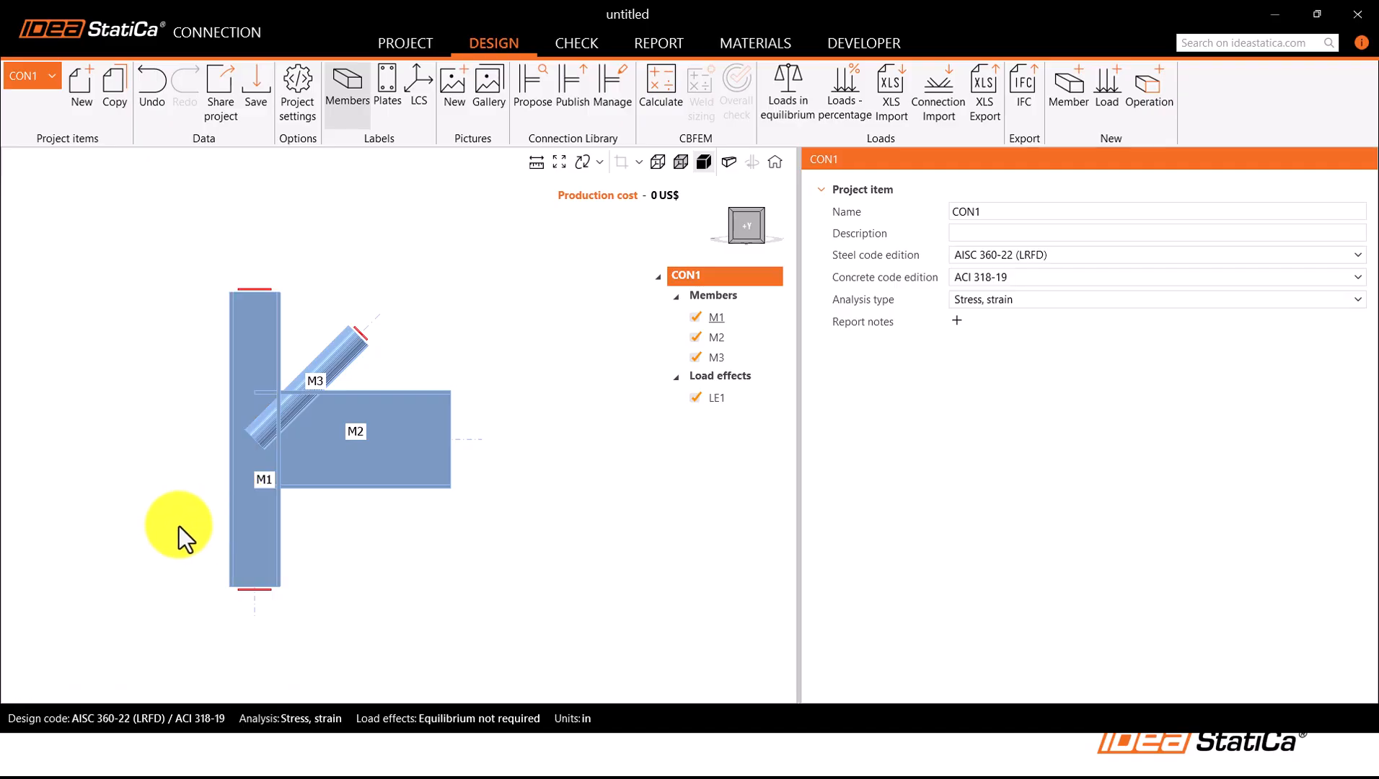
Step: Examine the properties of members M1, M2 and M3 and inspect the joint's geometry from several angles
left_click(239, 506)
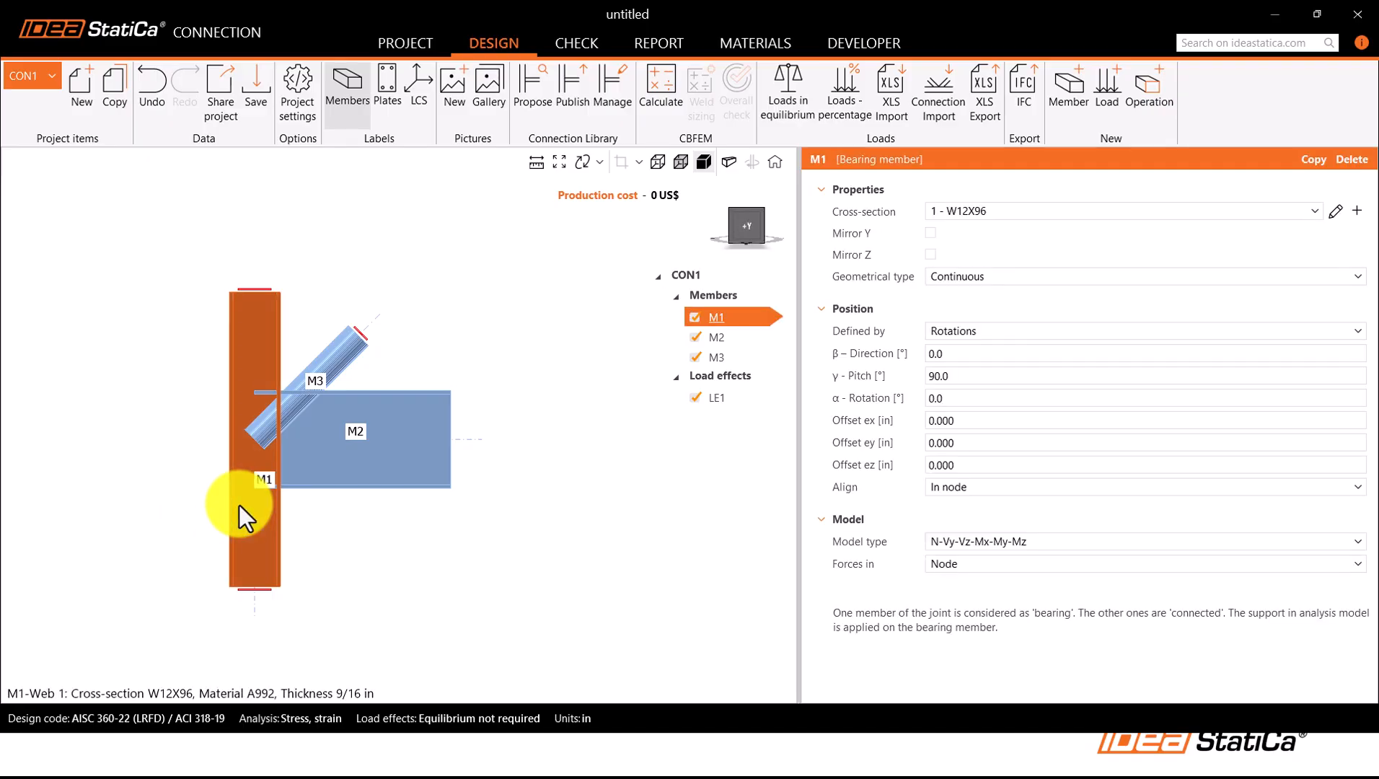
left_click(347, 463)
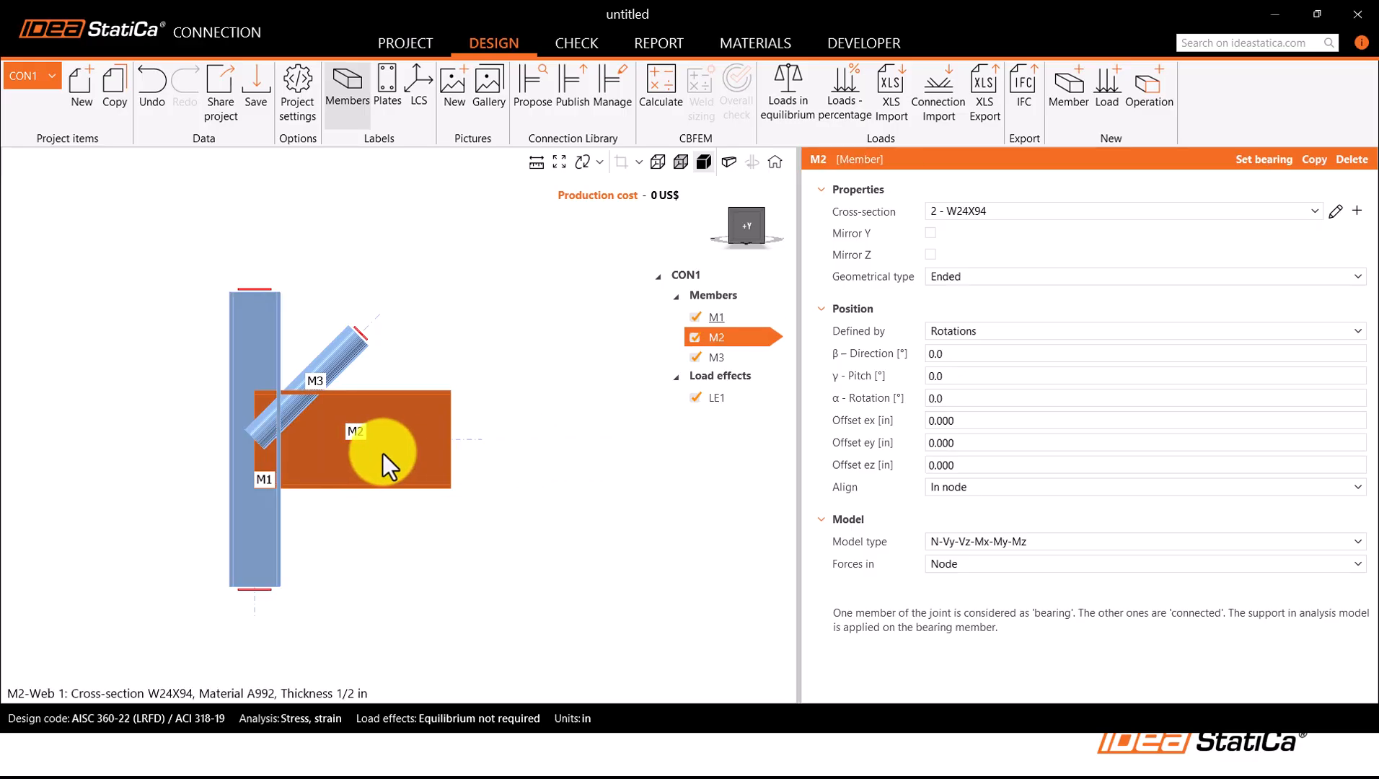
right_click_drag(465, 438, 400, 462)
left_click(329, 321)
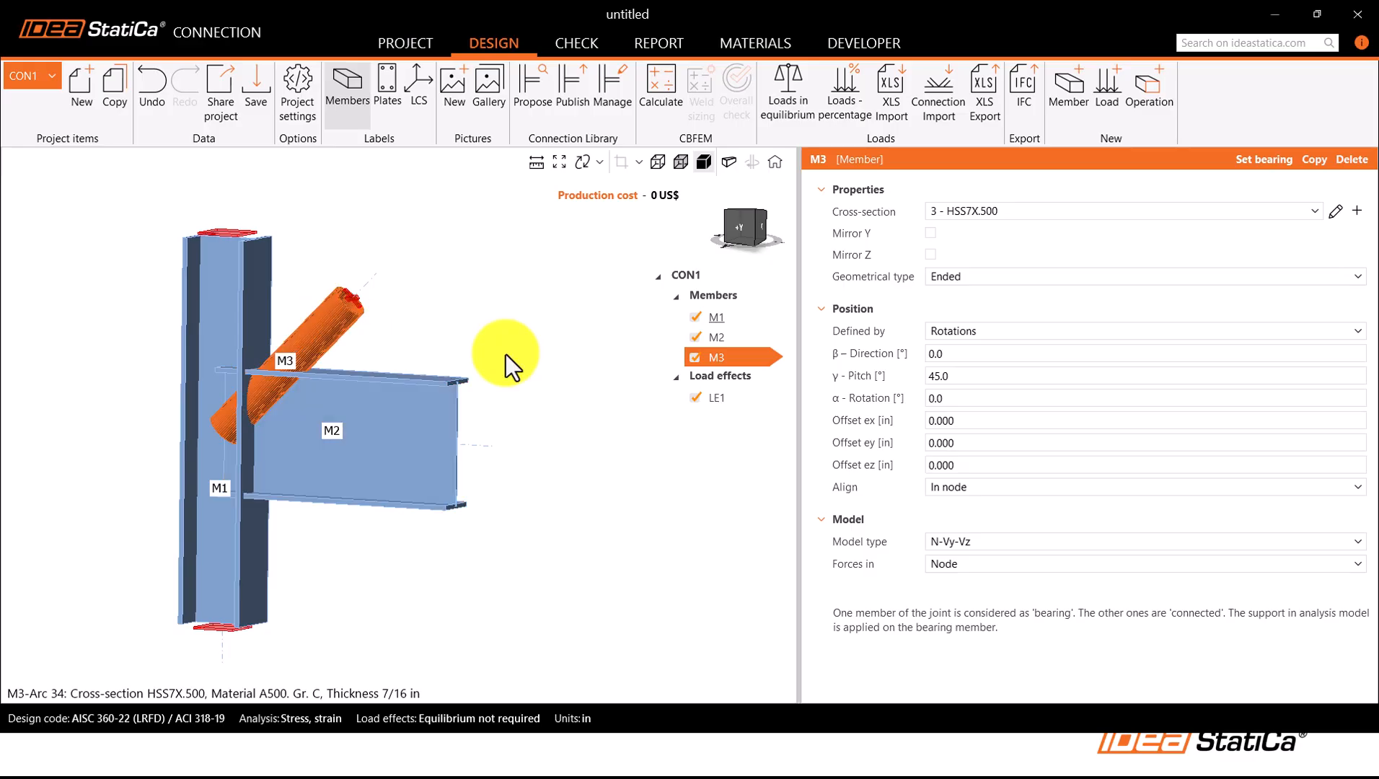
right_click_drag(460, 303, 422, 337)
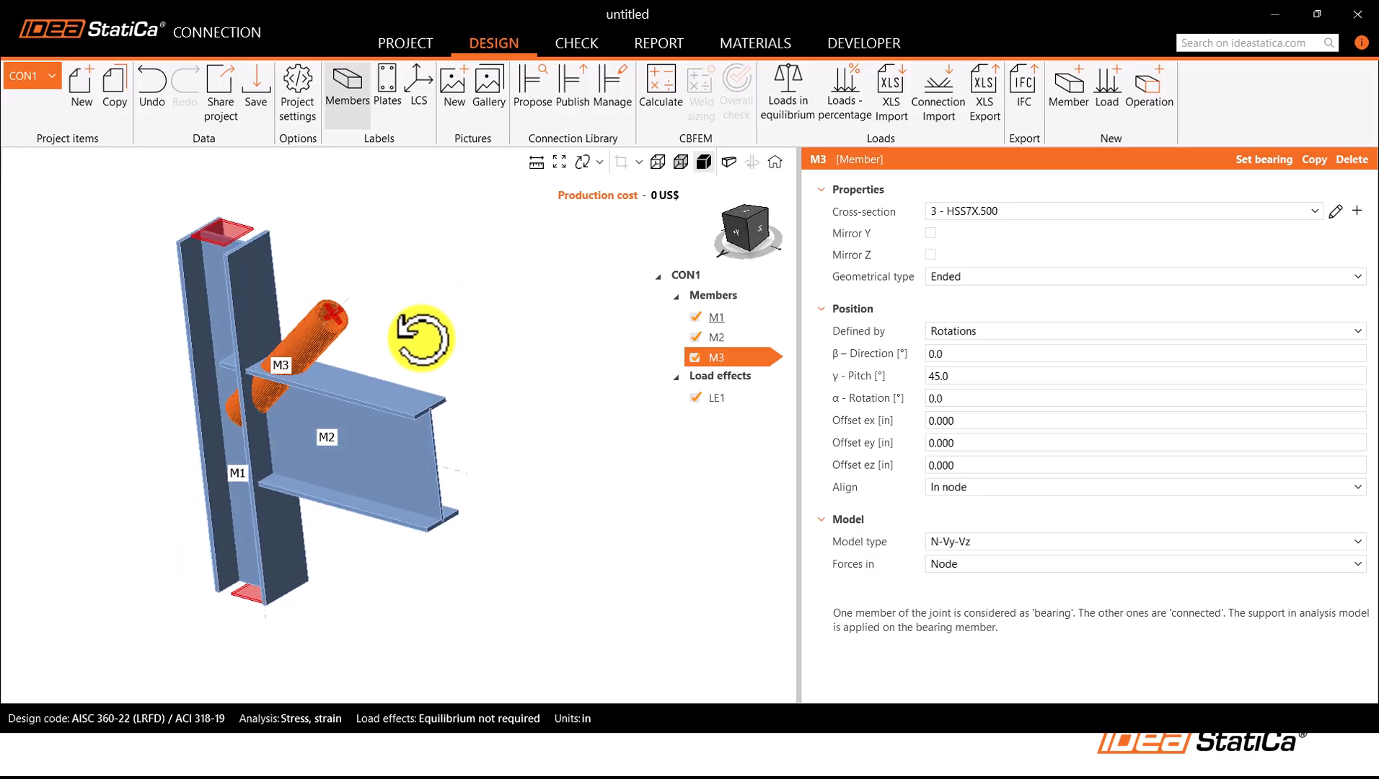
middle_click_drag(421, 337, 418, 397)
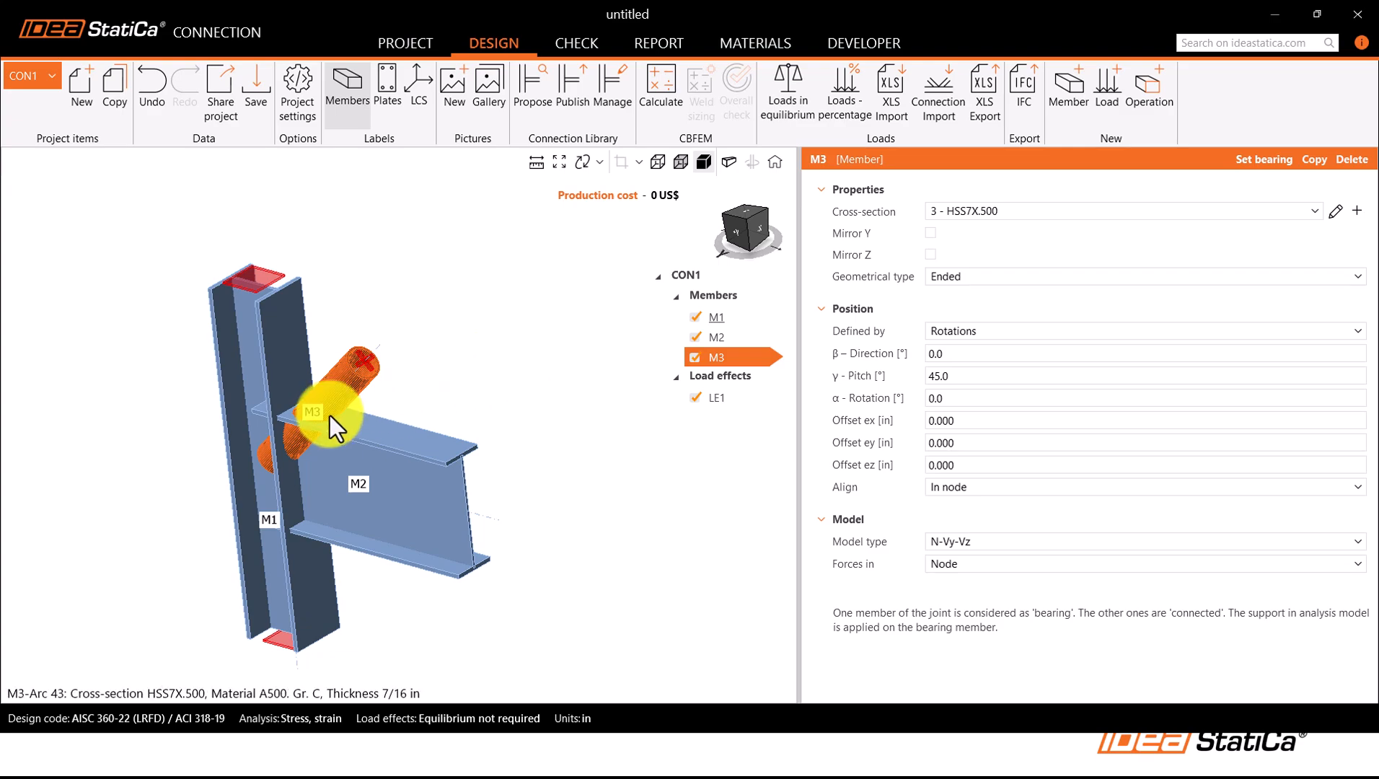
right_click_drag(345, 401, 433, 376)
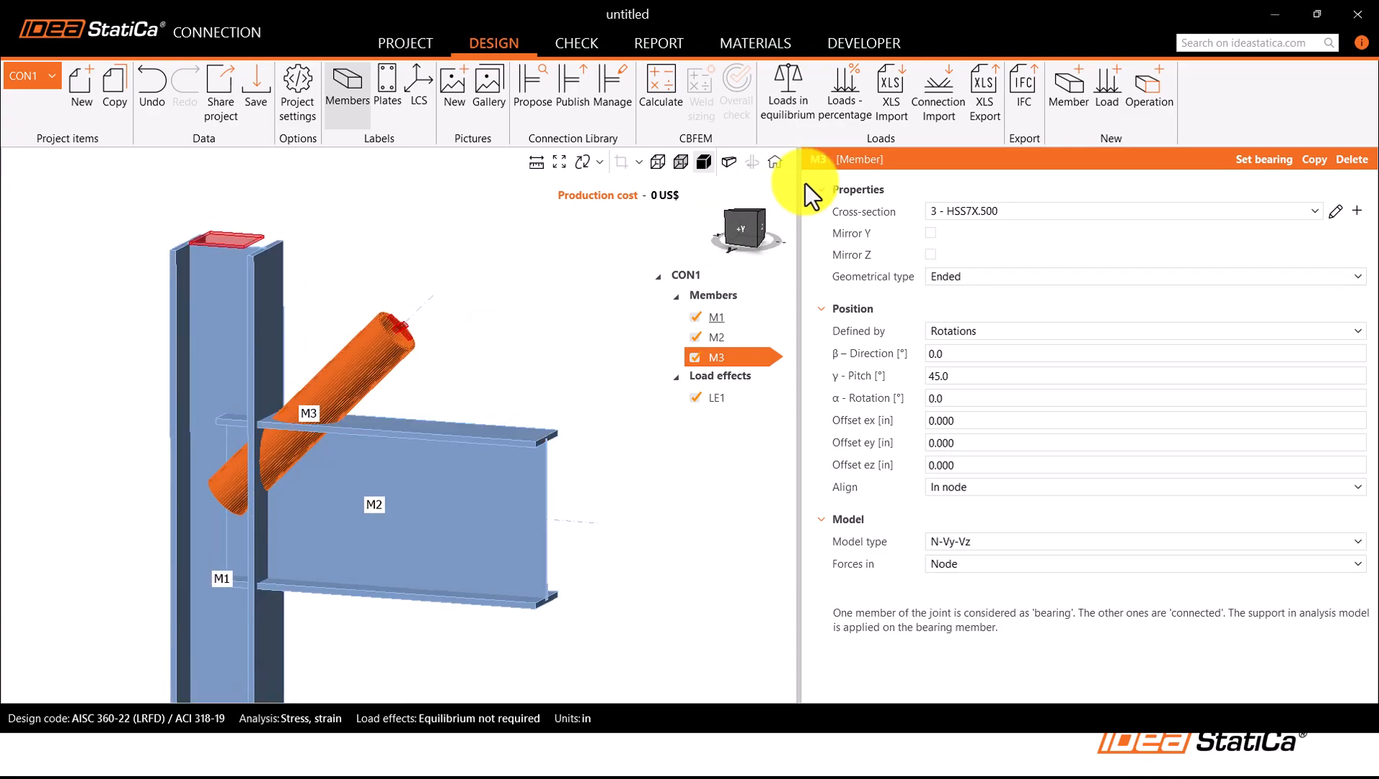
left_click(742, 226)
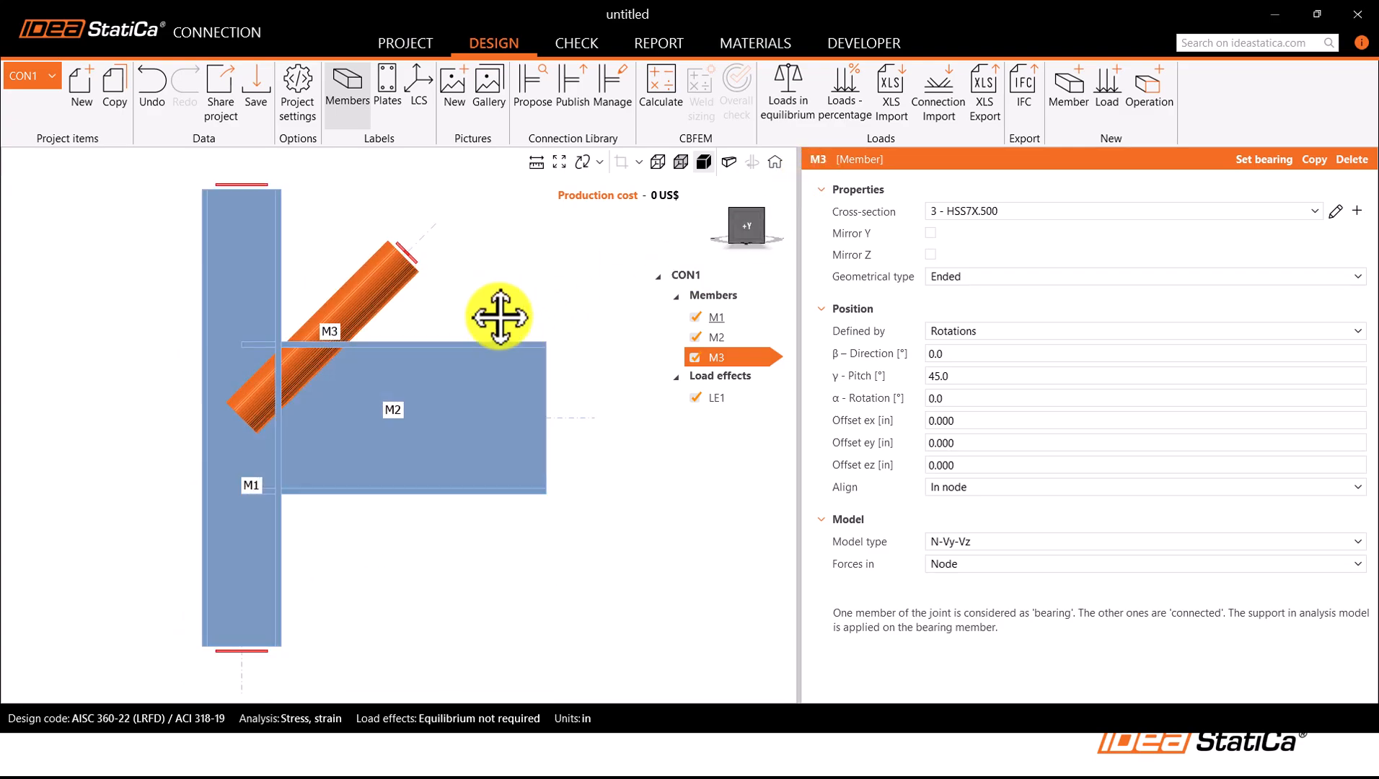
scroll(497, 322, "down", 2)
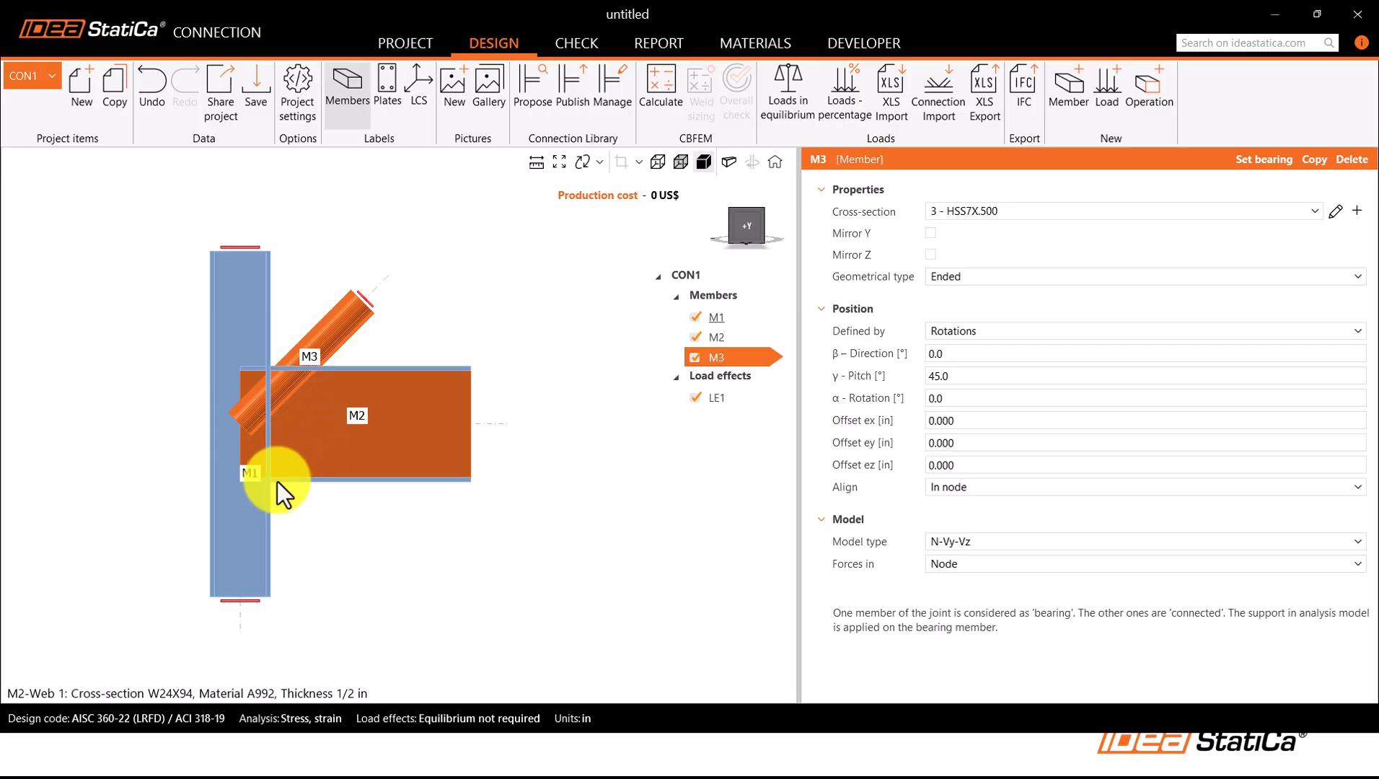
middle_click_drag(347, 496, 386, 503)
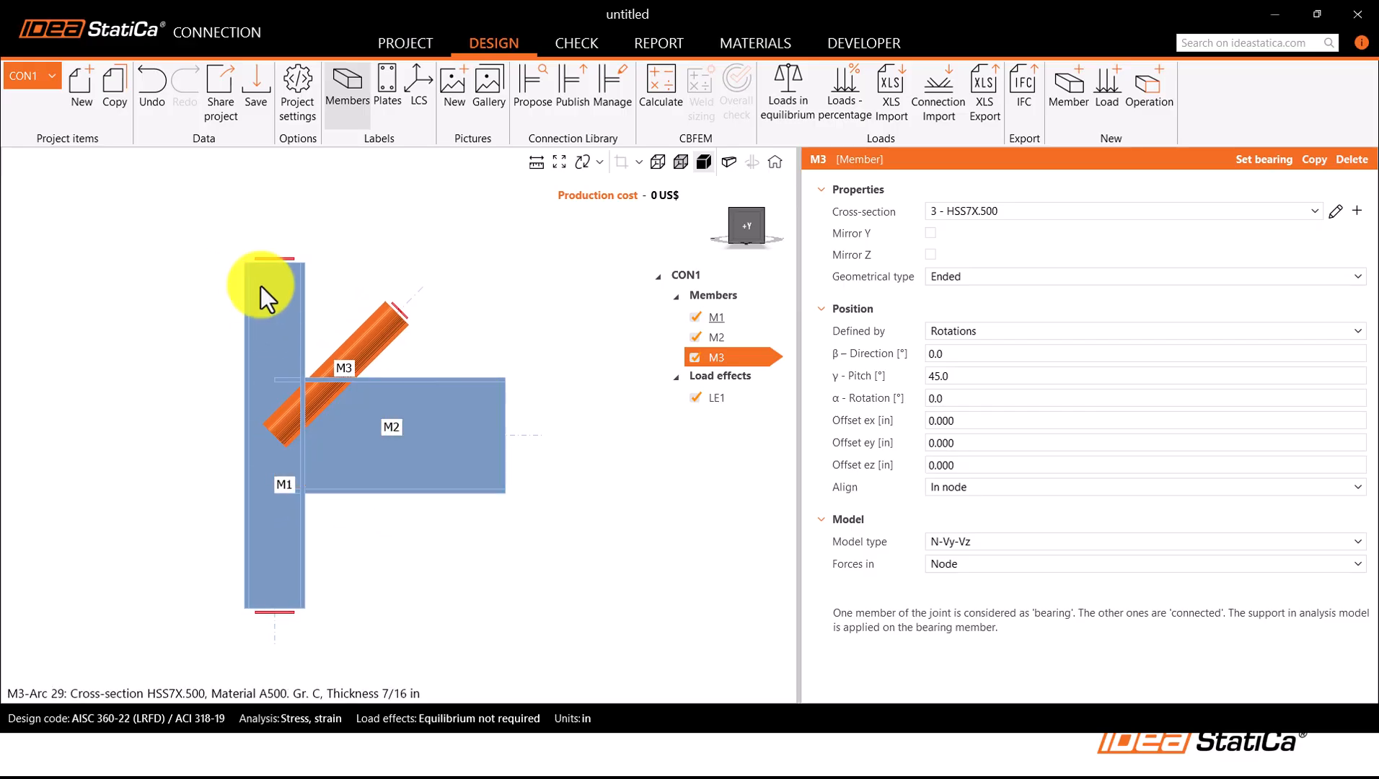
Step: Add a cut operation that trims beam M2 against column M1 using the bounding box method
left_click(1145, 108)
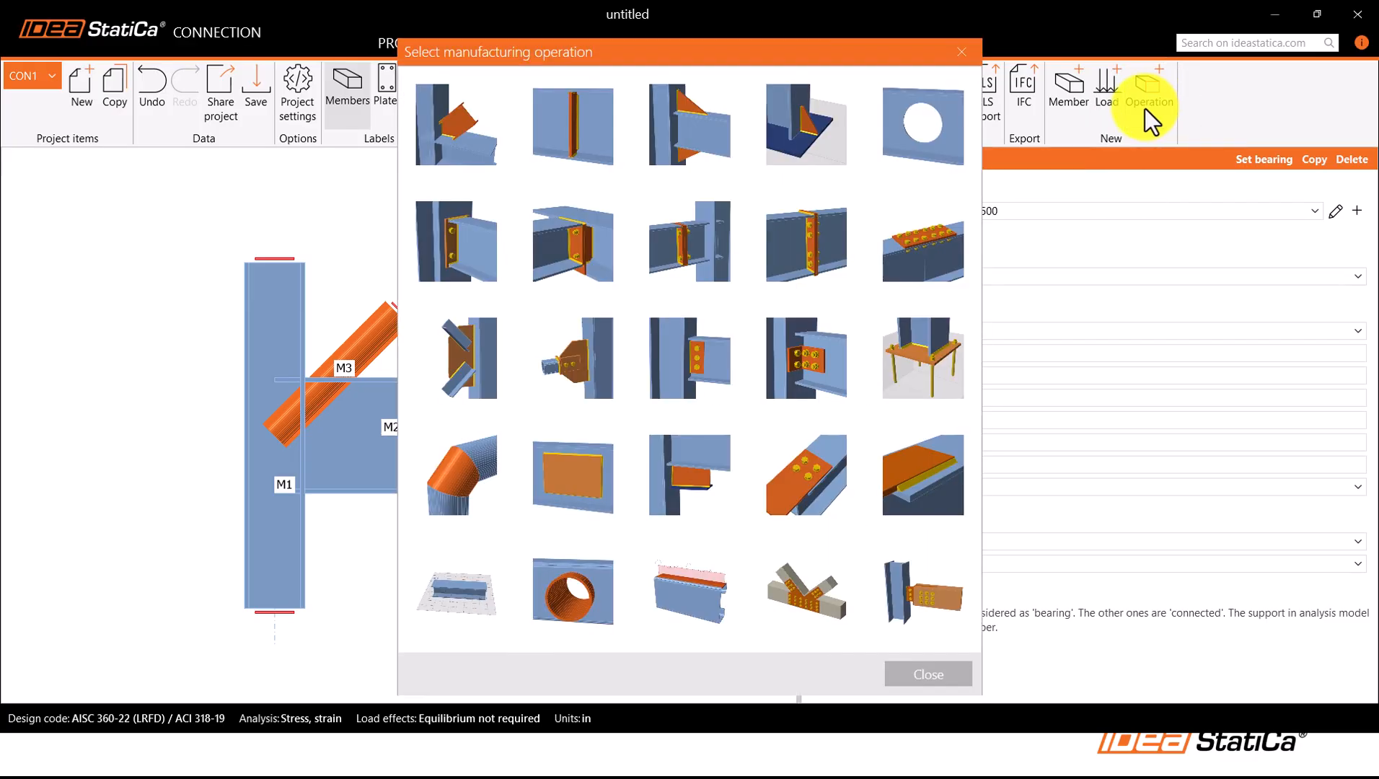
left_click(455, 138)
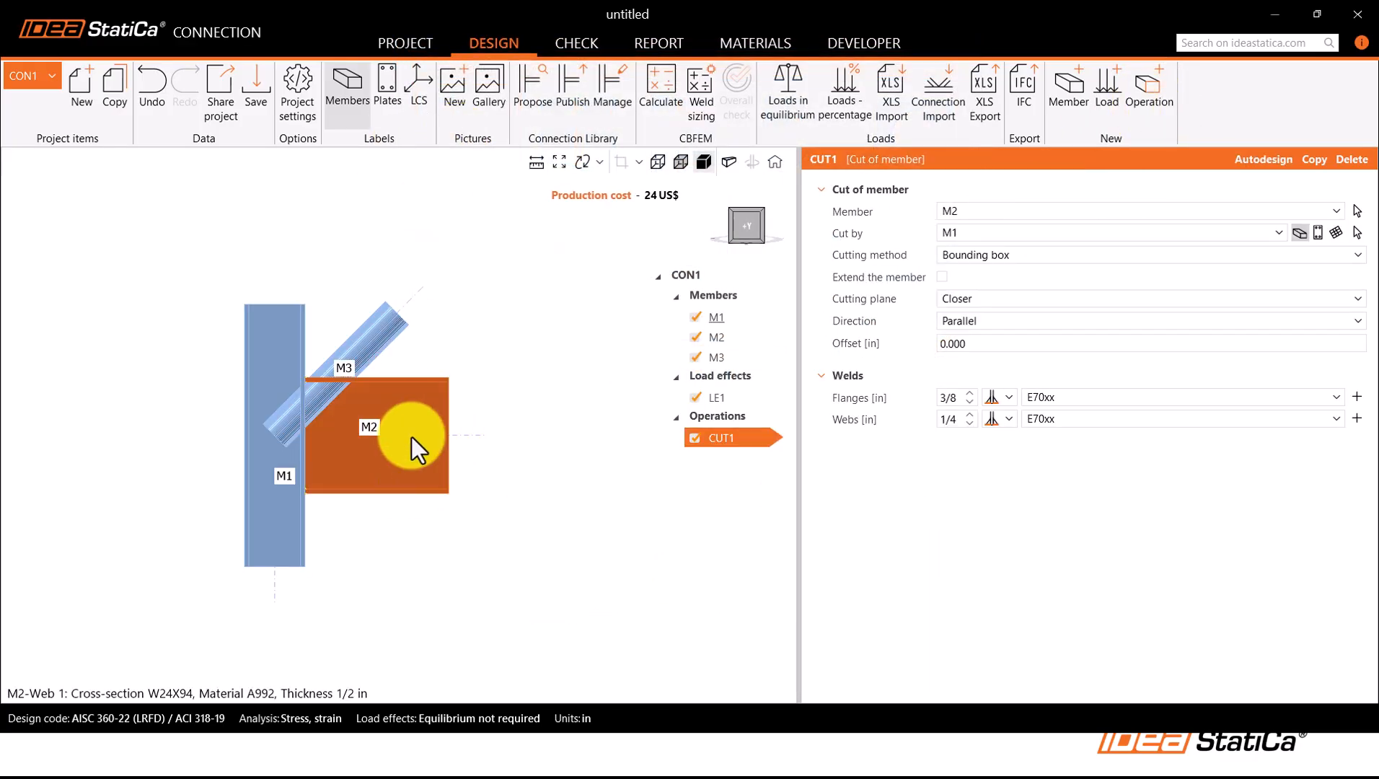
mouse_move(410, 431)
right_mouse_down()
mouse_move(369, 450)
mouse_move(428, 442)
right_mouse_up()
middle_click_drag(428, 442, 439, 441)
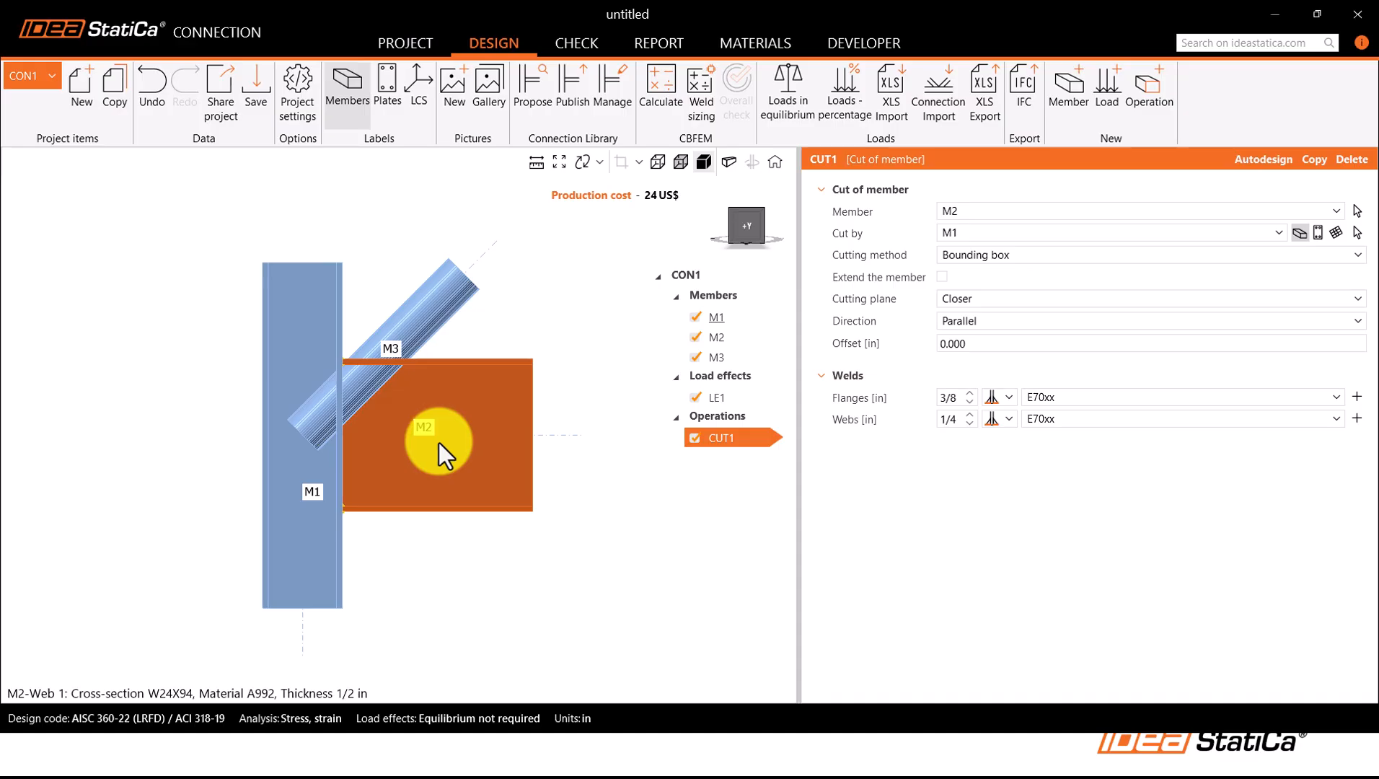
Step: Set both the flange and web welds of the M2 cut to CJP welds and check the joint
left_click(995, 399)
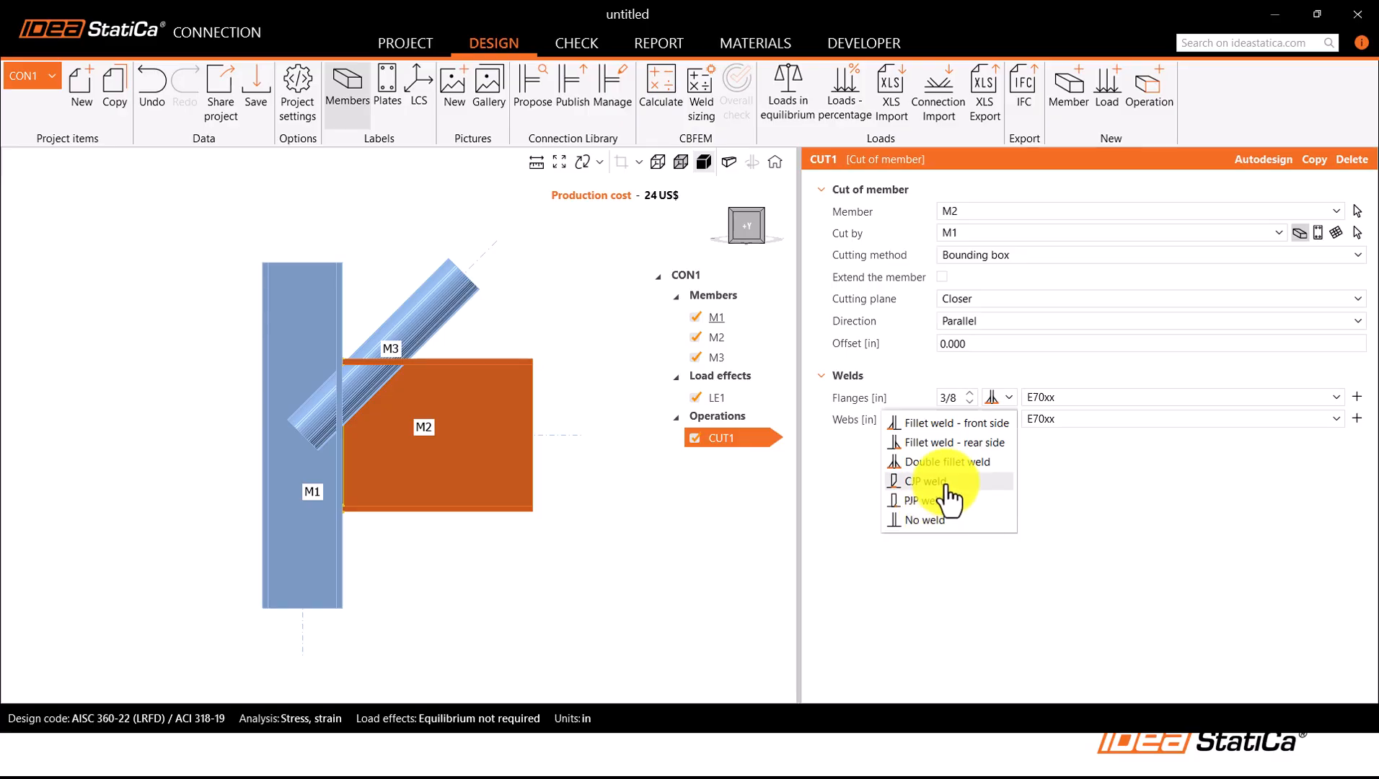
left_click(930, 481)
left_click(995, 419)
left_click(921, 504)
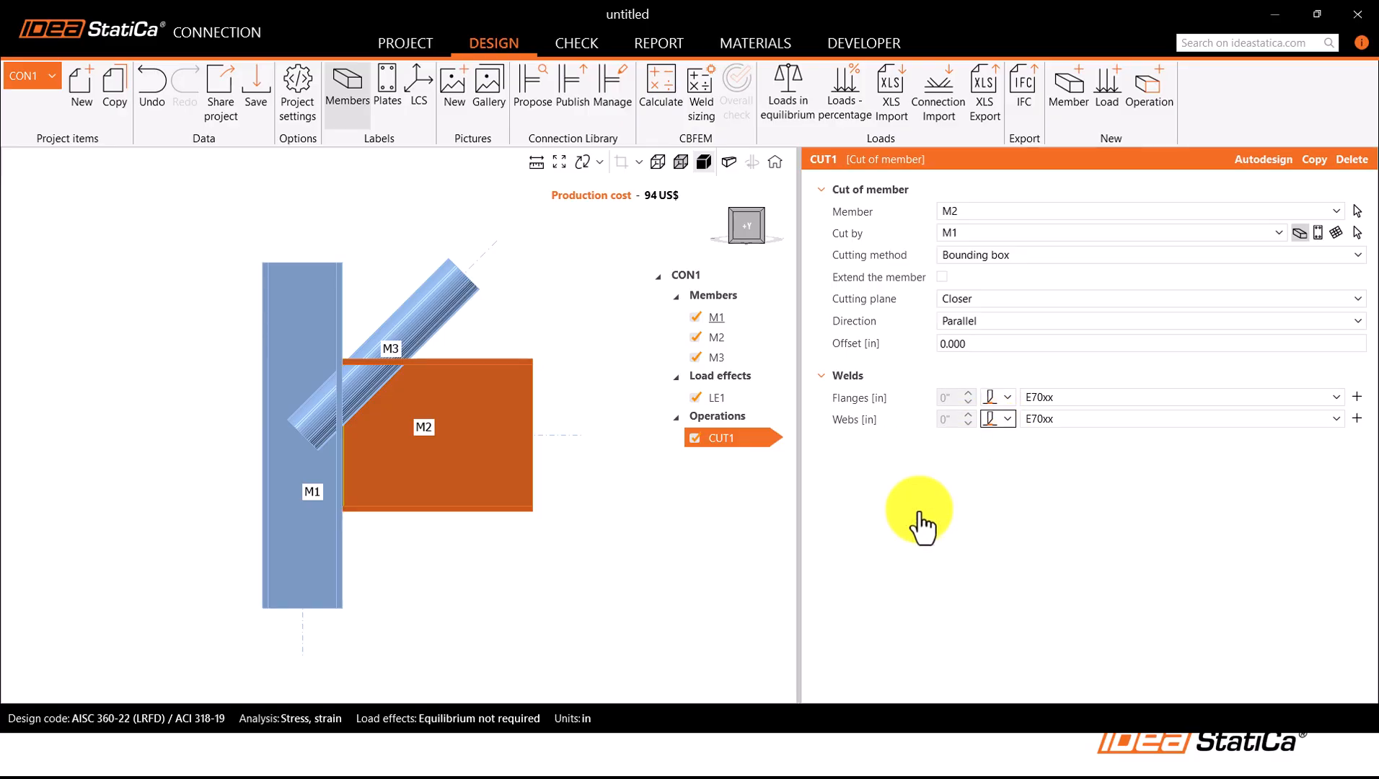
right_click_drag(378, 437, 485, 465)
left_click(767, 214)
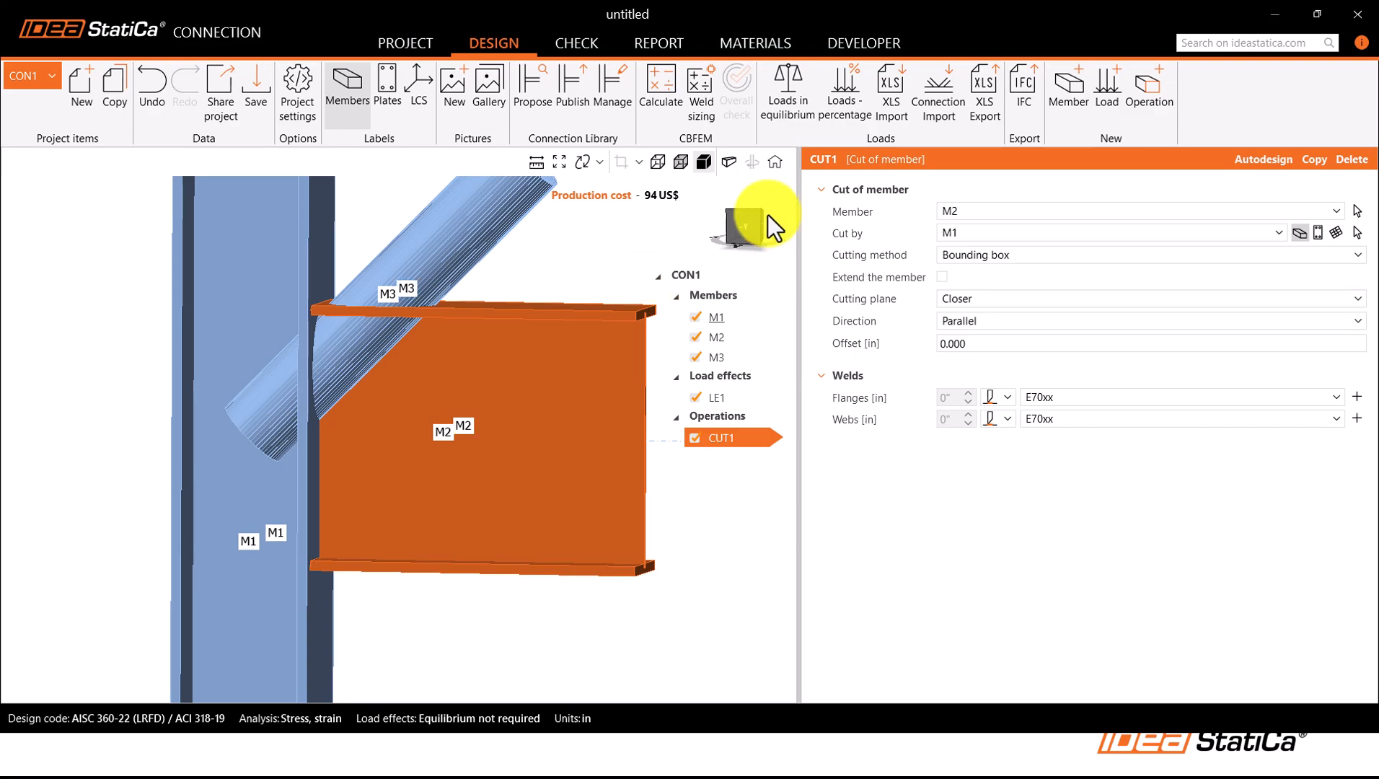
Step: Add an opening to Web 1 of member M2, with the shape Notch and the location Both
left_click(1169, 92)
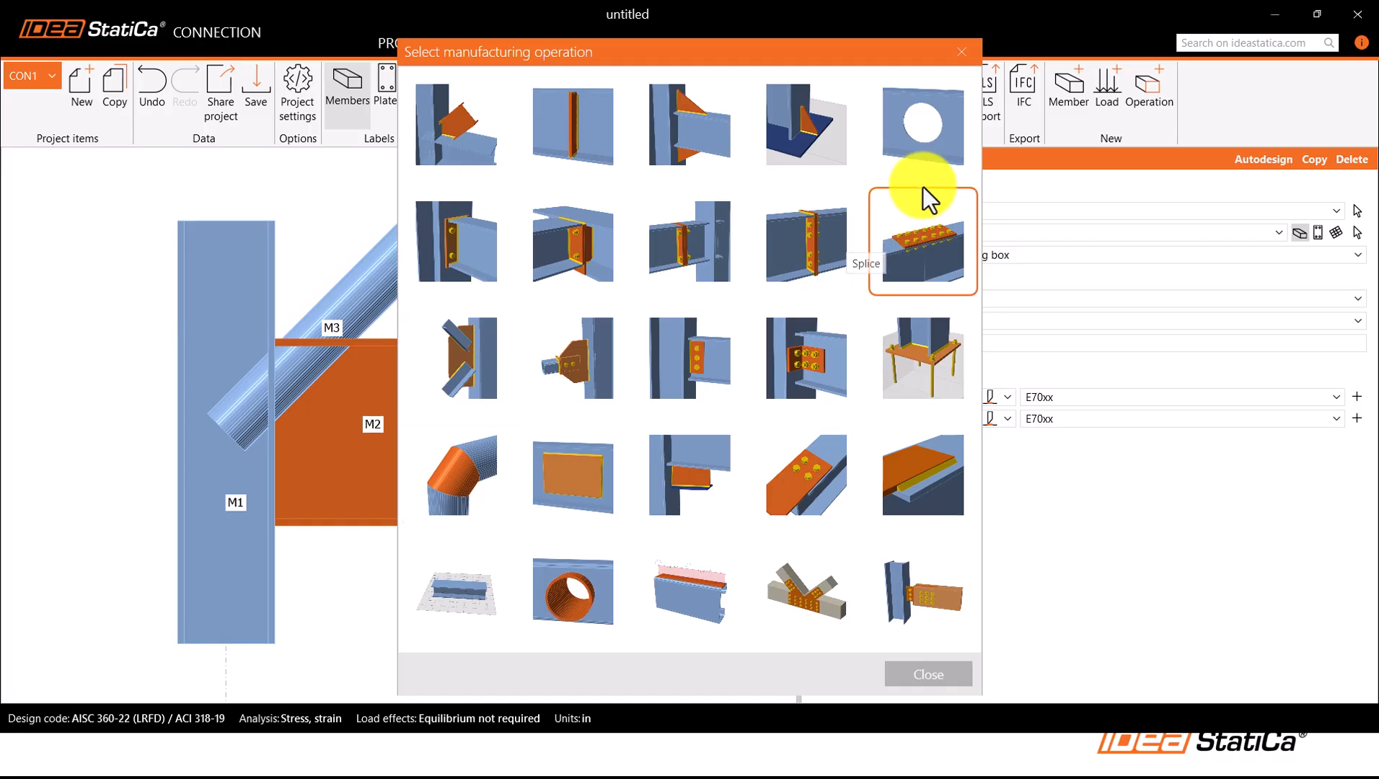
left_click(925, 146)
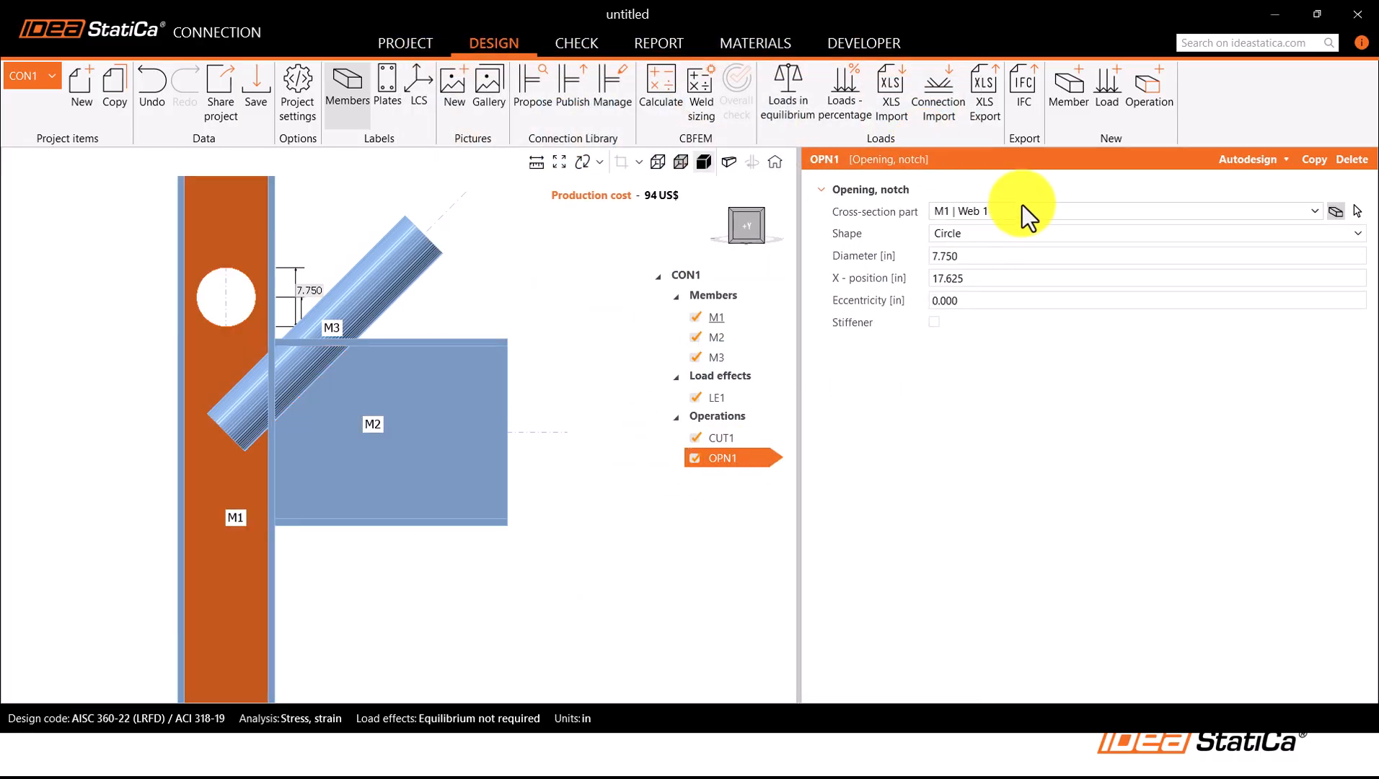
left_click(959, 212)
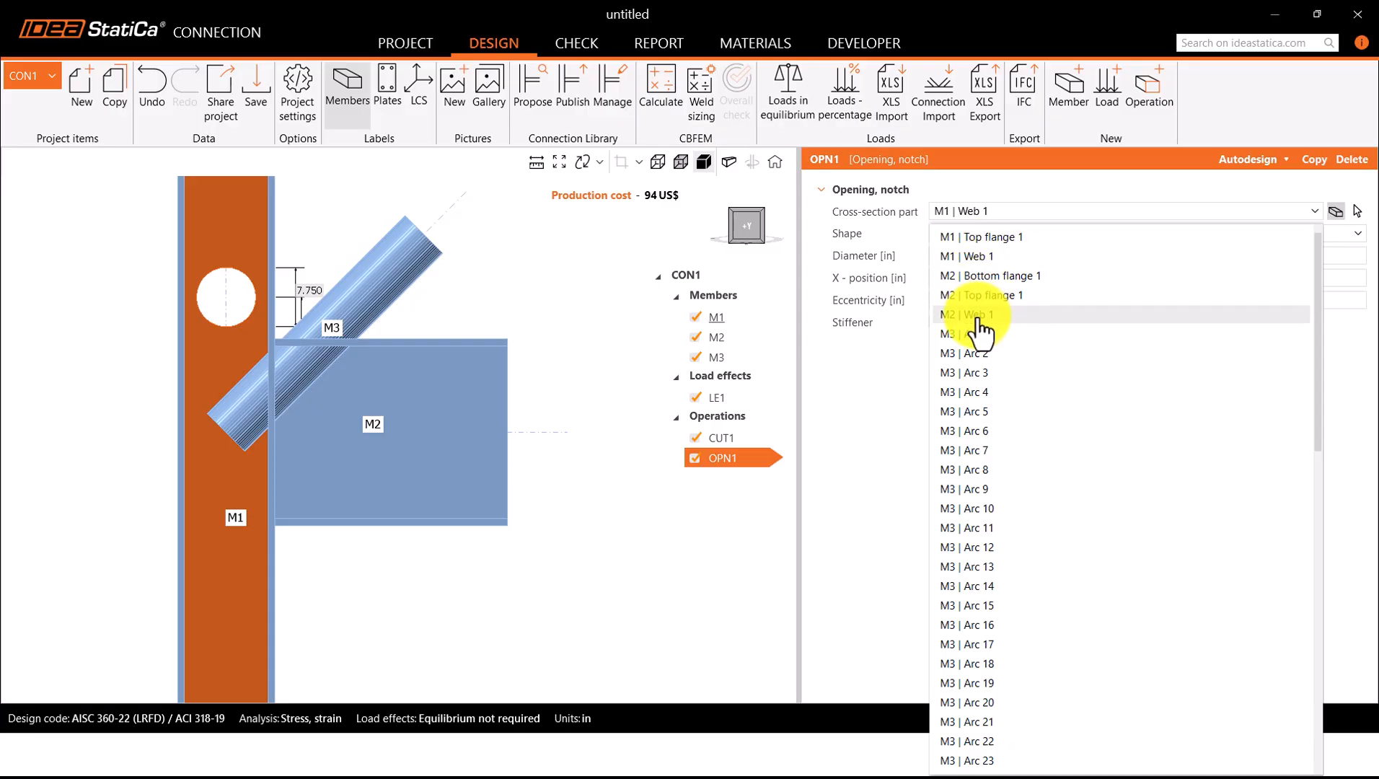
left_click(979, 315)
left_click(956, 234)
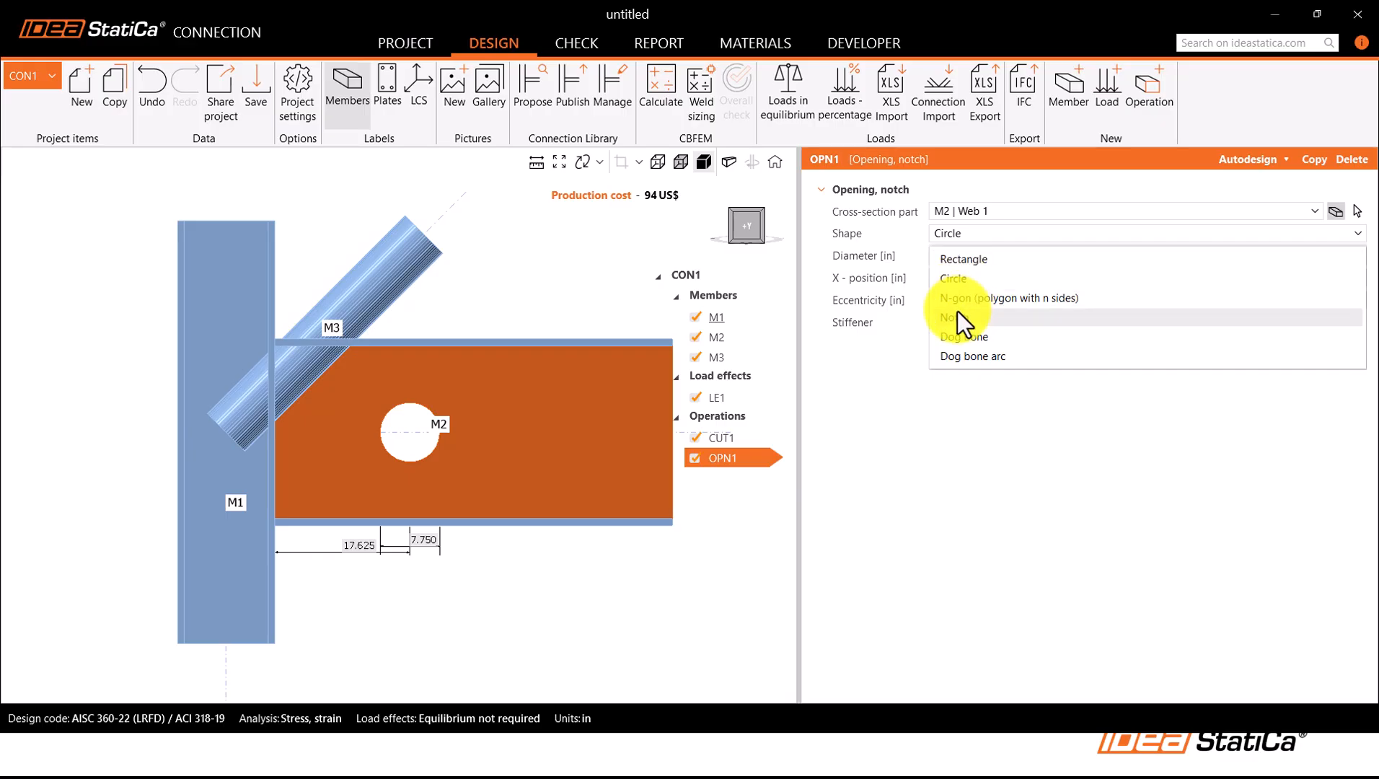
key("Escape")
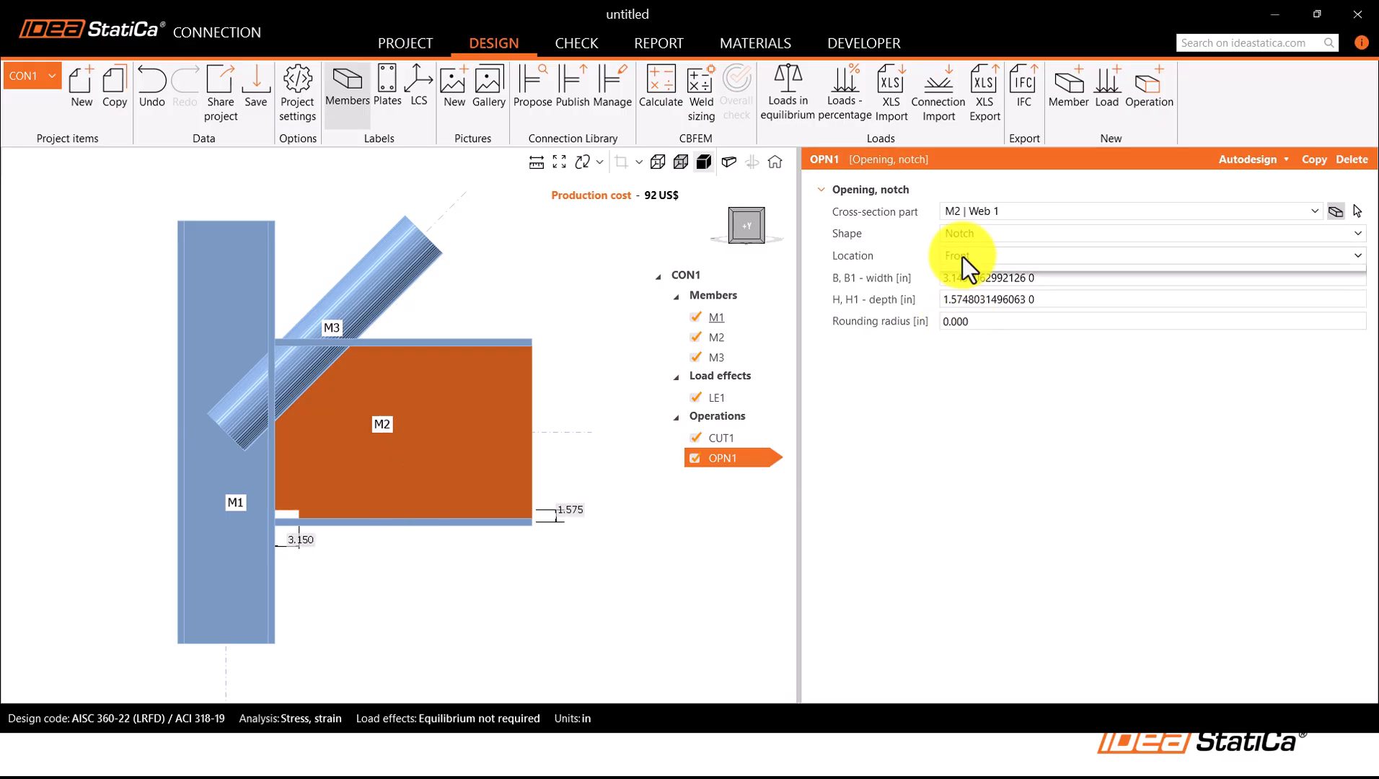
left_click(962, 256)
left_click(962, 322)
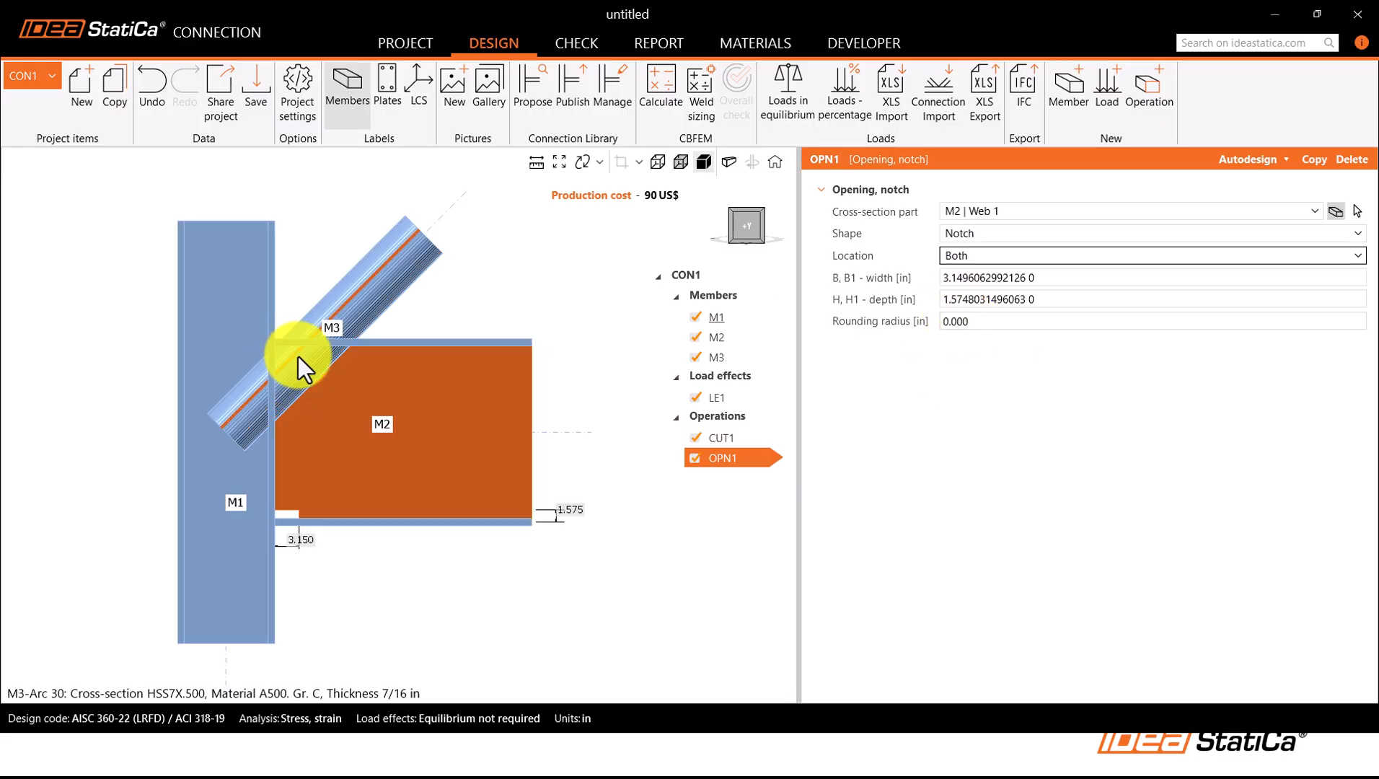
Step: Show the model transparent and autodesign the M2 web notches according to the AISC Seismic design manual
left_click(681, 167)
scroll(296, 437, "up", 2)
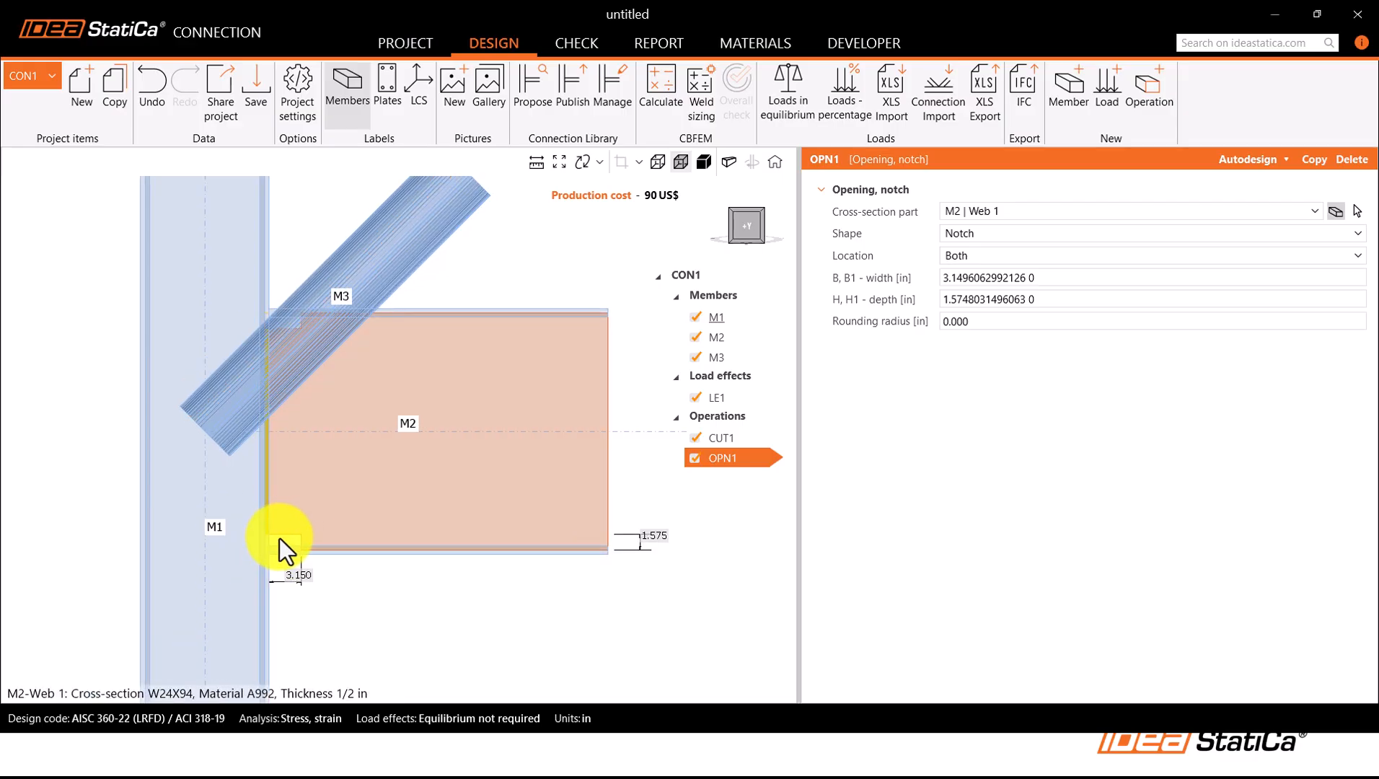
left_click(1244, 168)
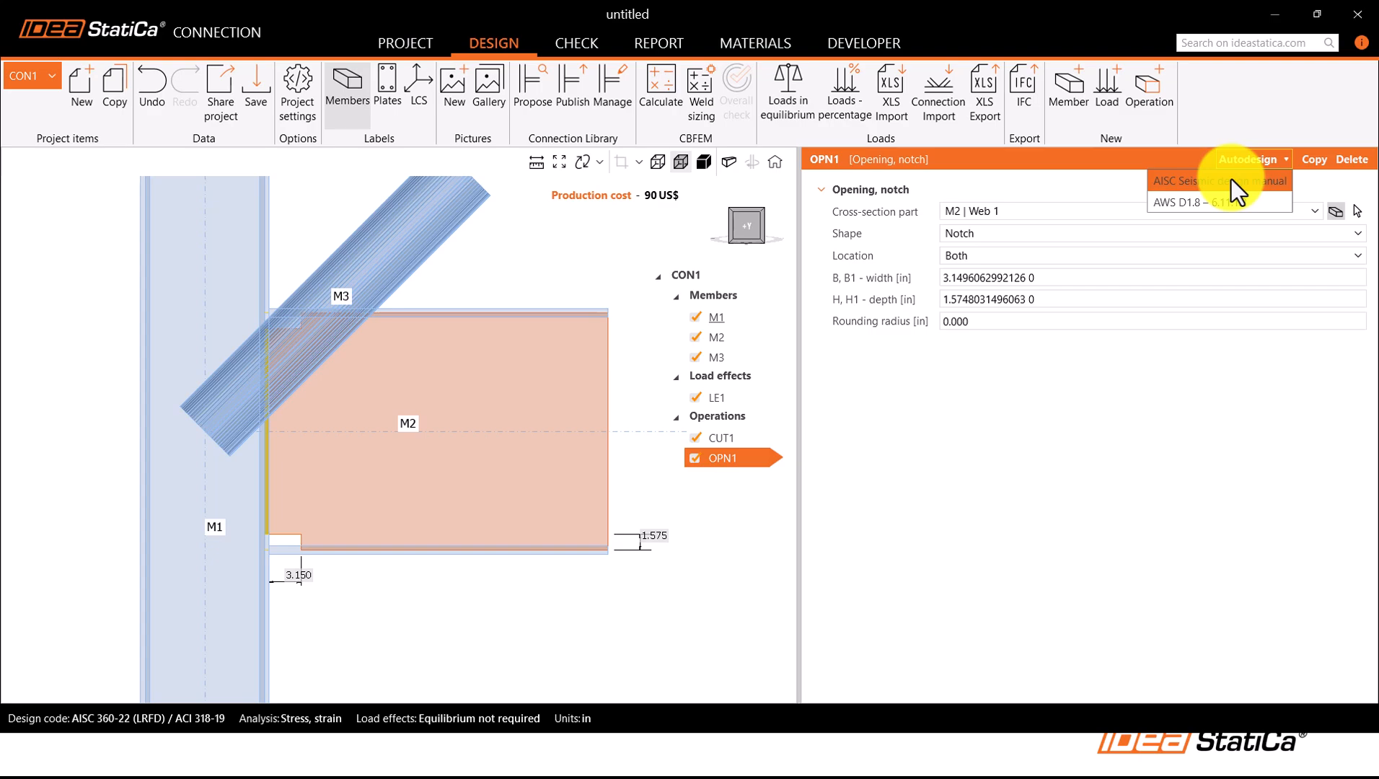
left_click(1187, 180)
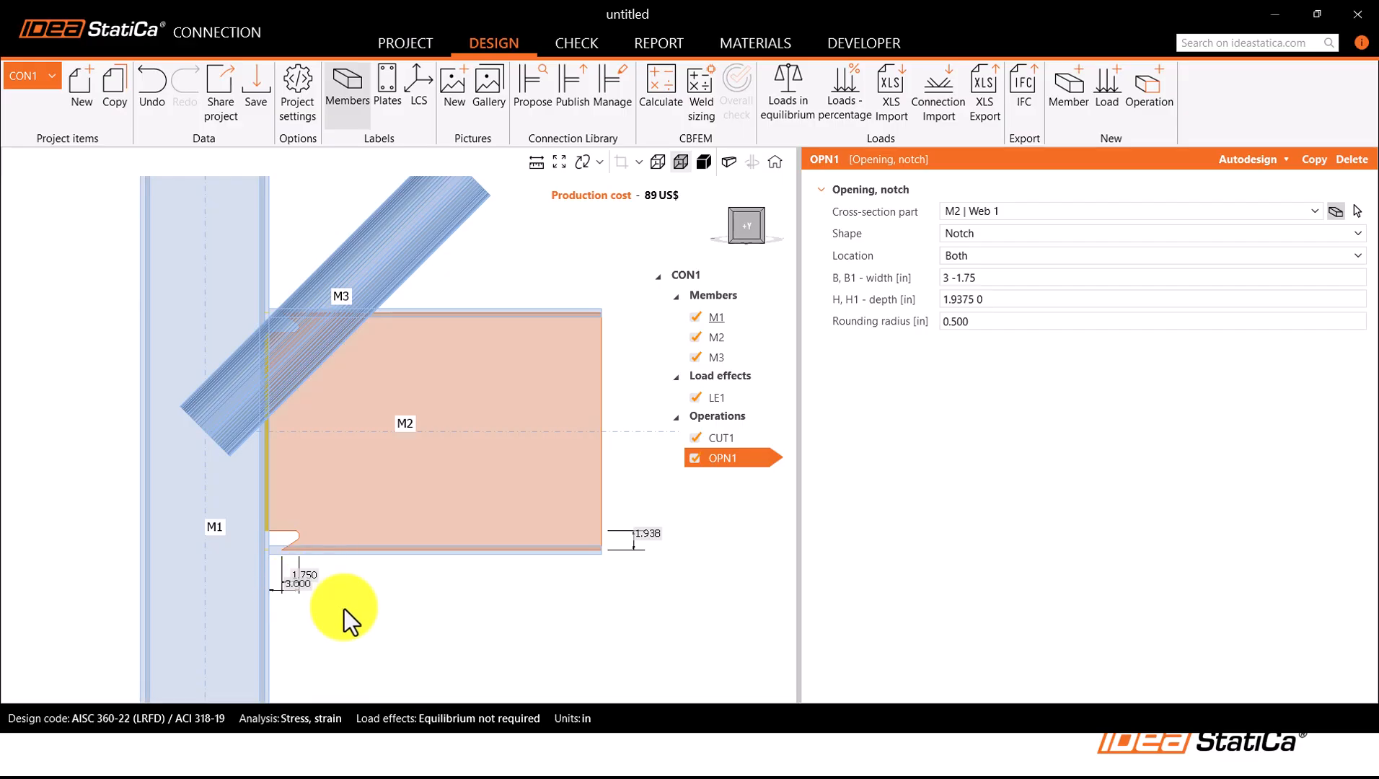
middle_click_drag(342, 607, 303, 603)
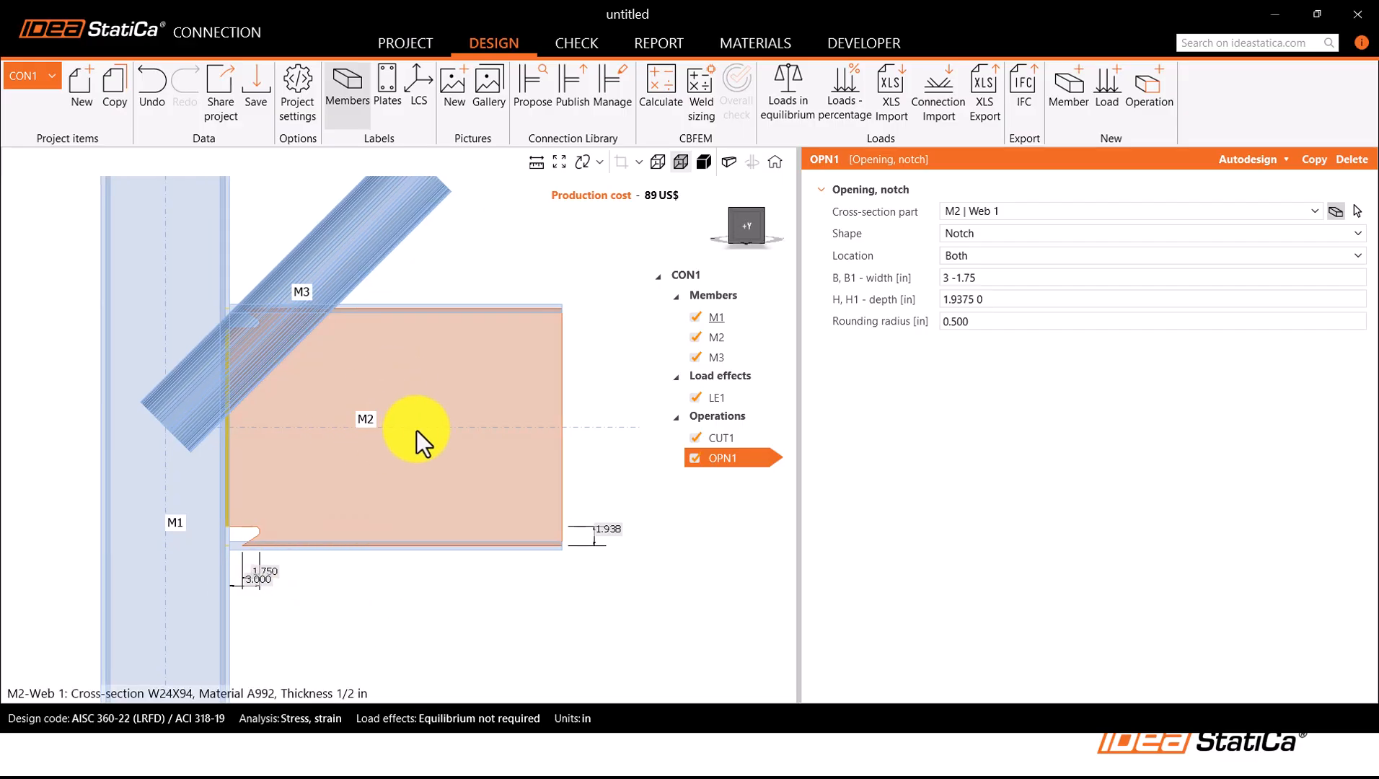
scroll(401, 427, "up", 1)
scroll(399, 427, "down", 3)
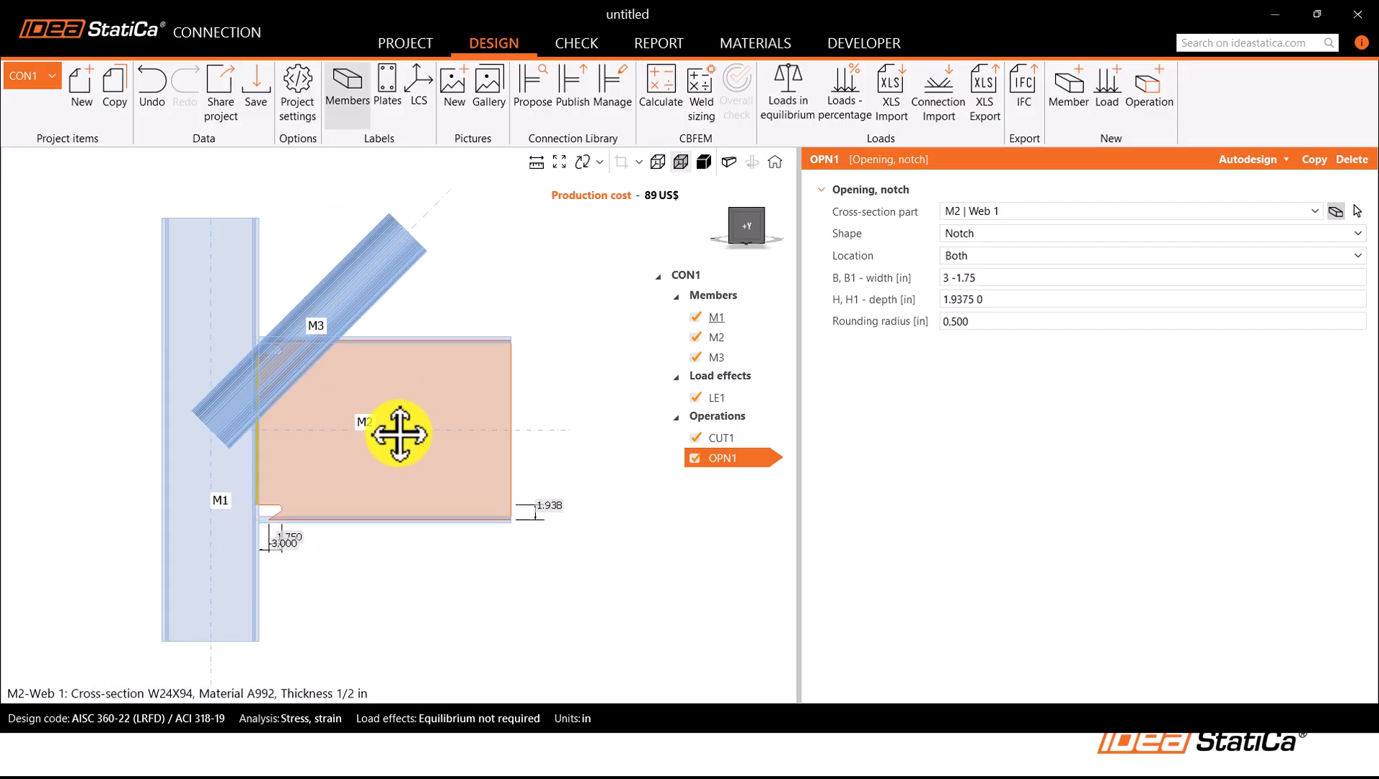
middle_click_drag(399, 433, 370, 480)
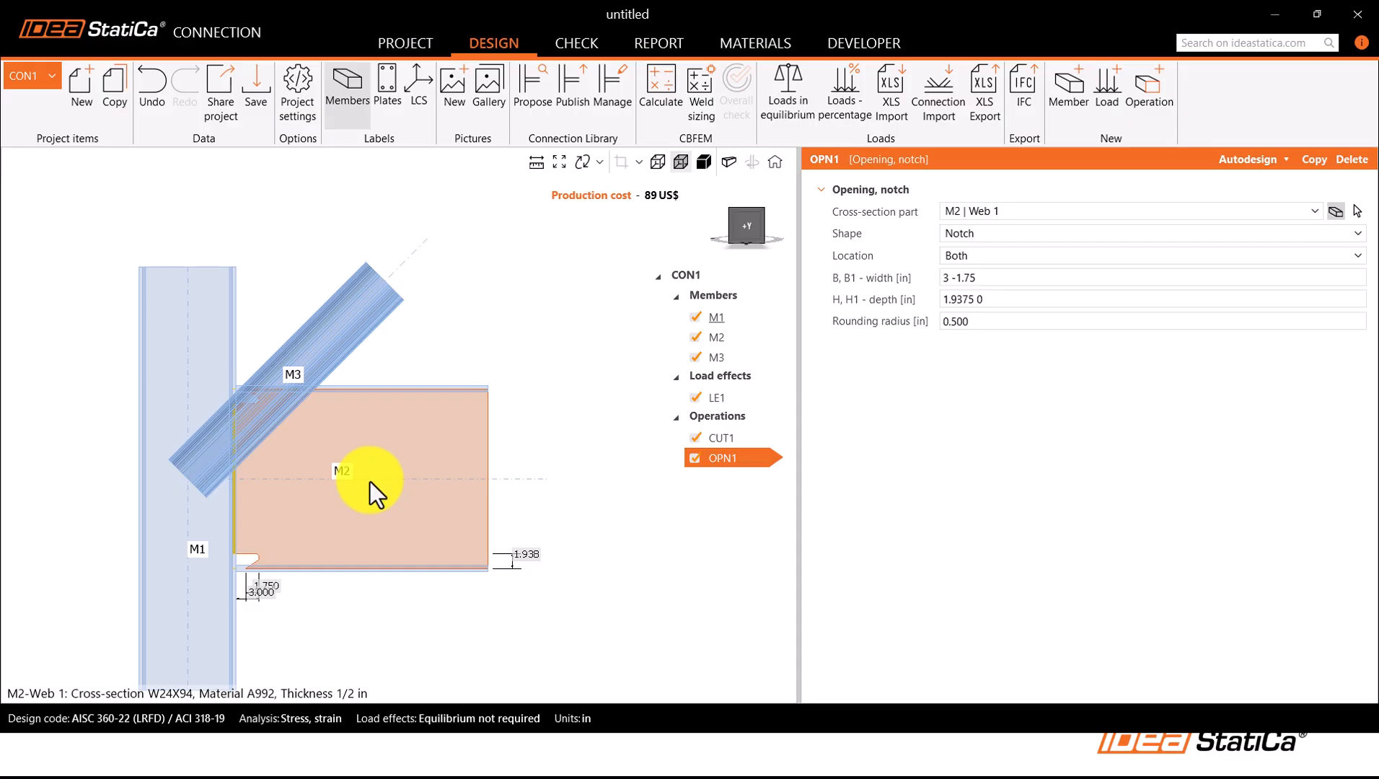
Step: Add a gusset plate operation for truss members and assign it to member M3
left_click(1146, 119)
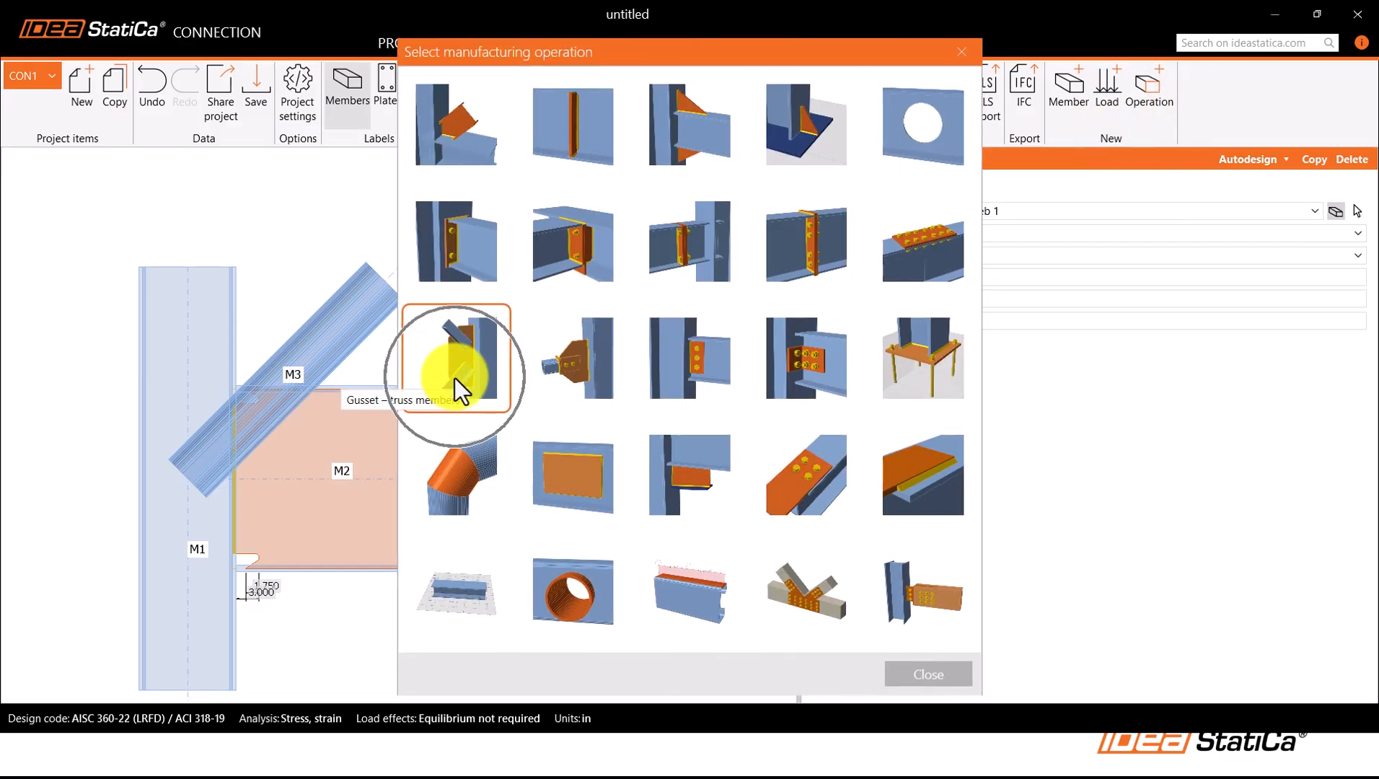
left_click(462, 371)
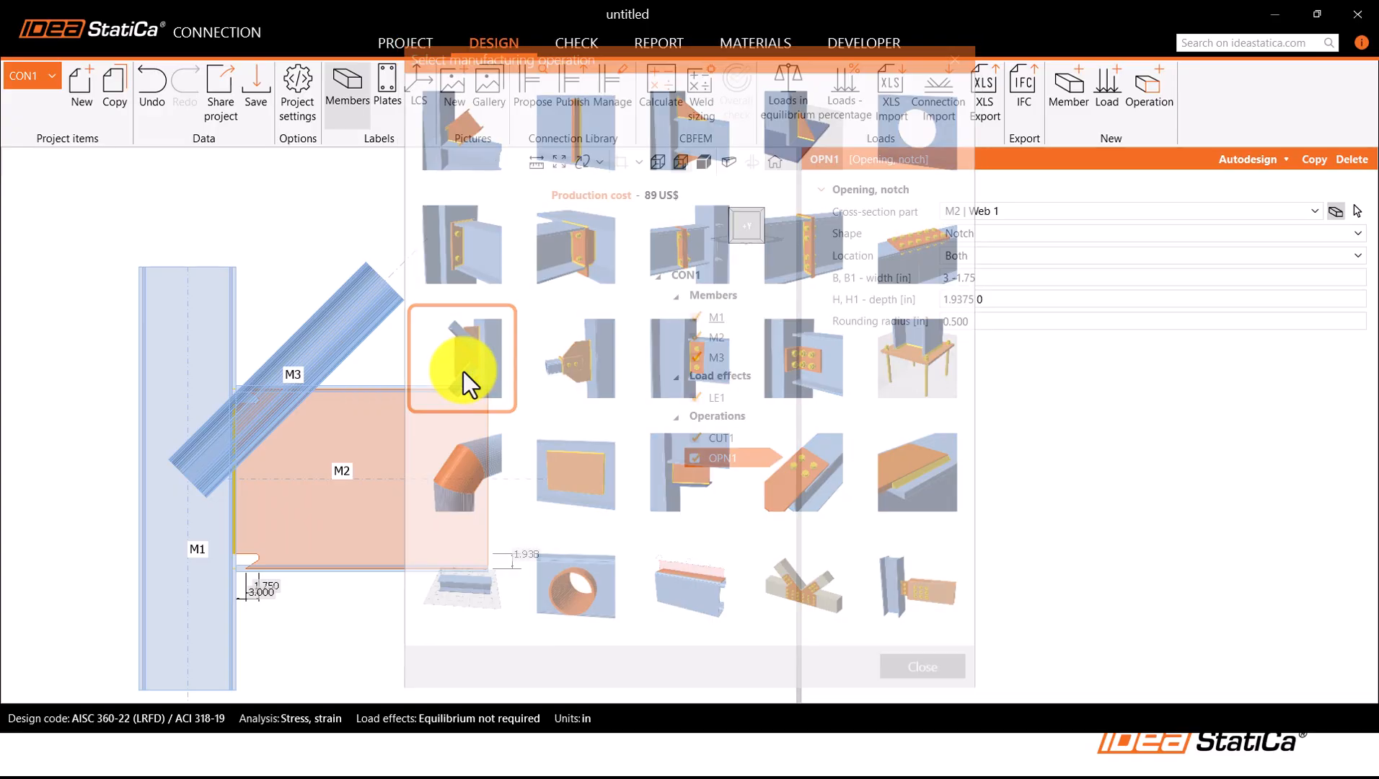
middle_click_drag(562, 477, 584, 459)
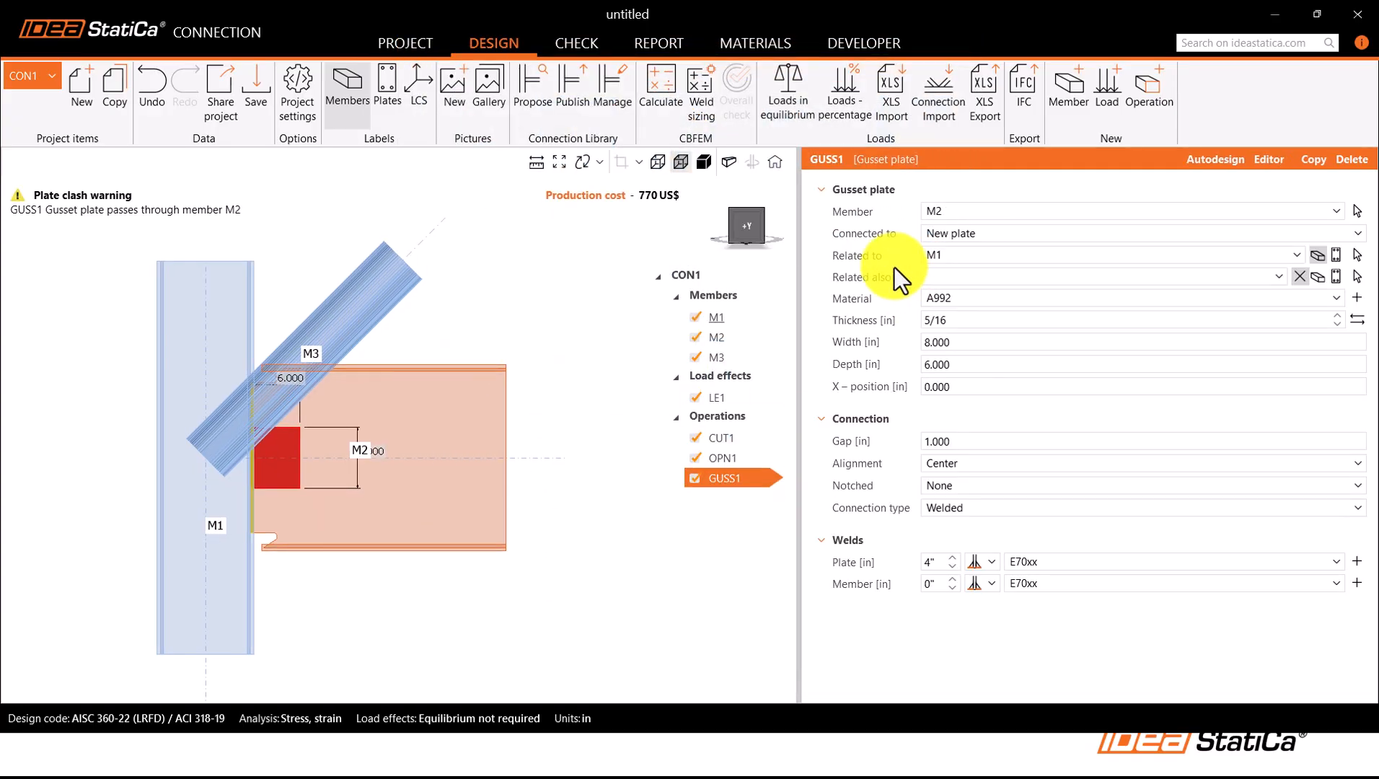
left_click(944, 210)
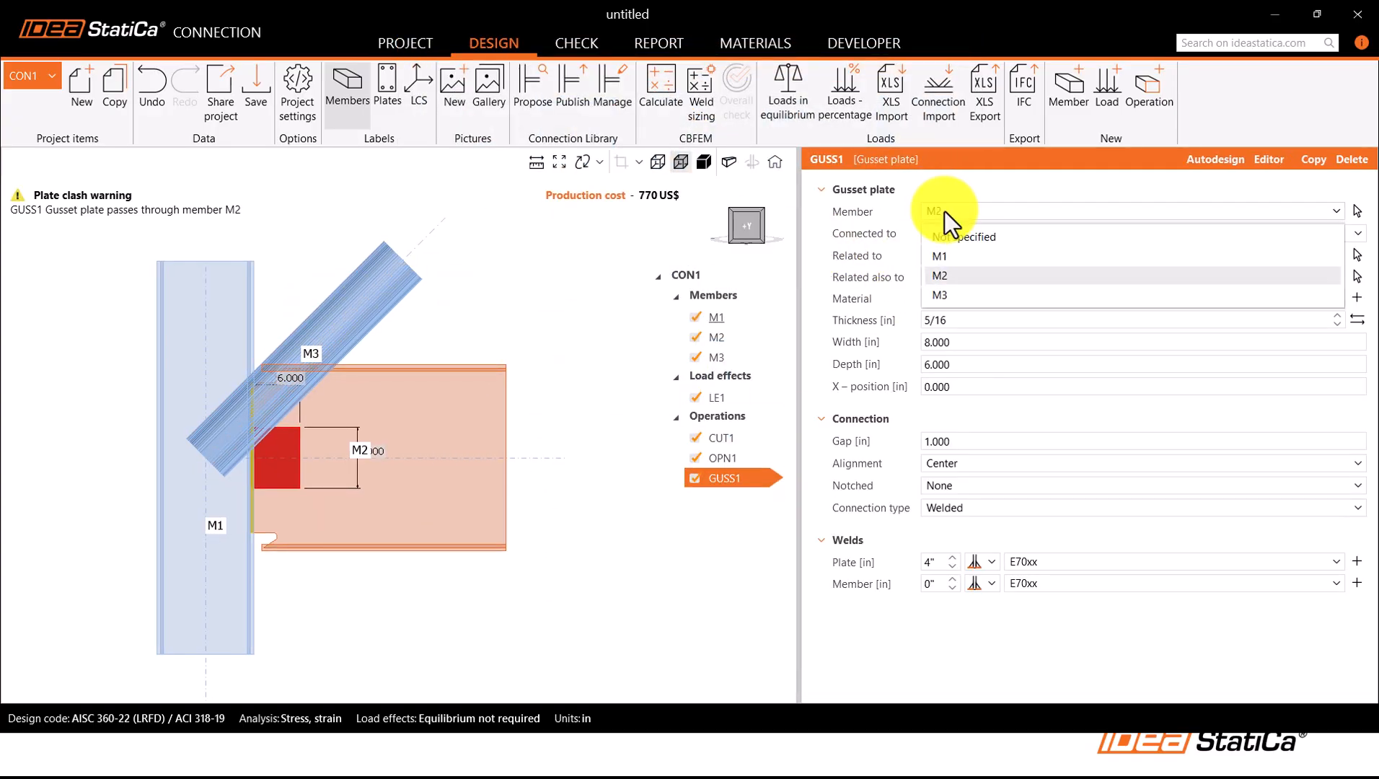
left_click(941, 308)
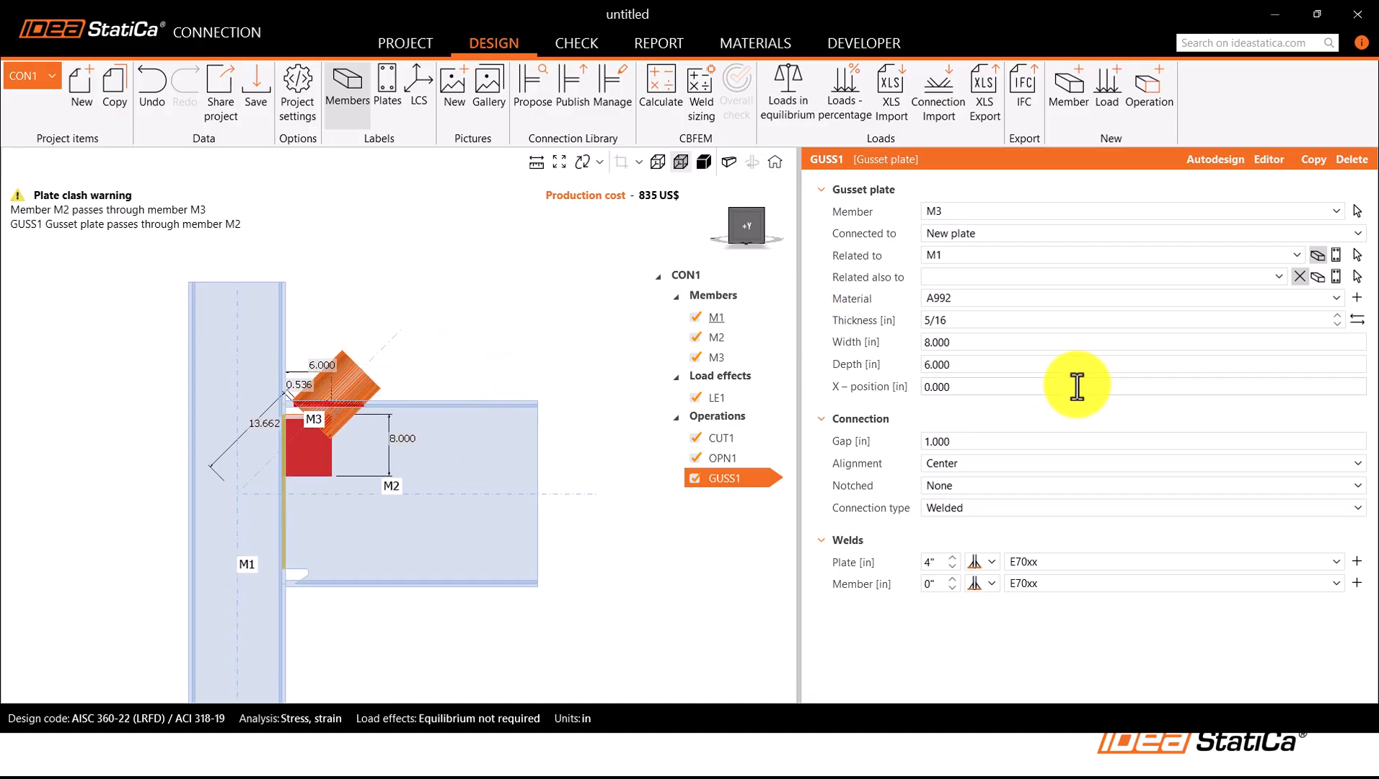
Step: Relate the gusset plate to member M2 and also to member M1
left_click(937, 255)
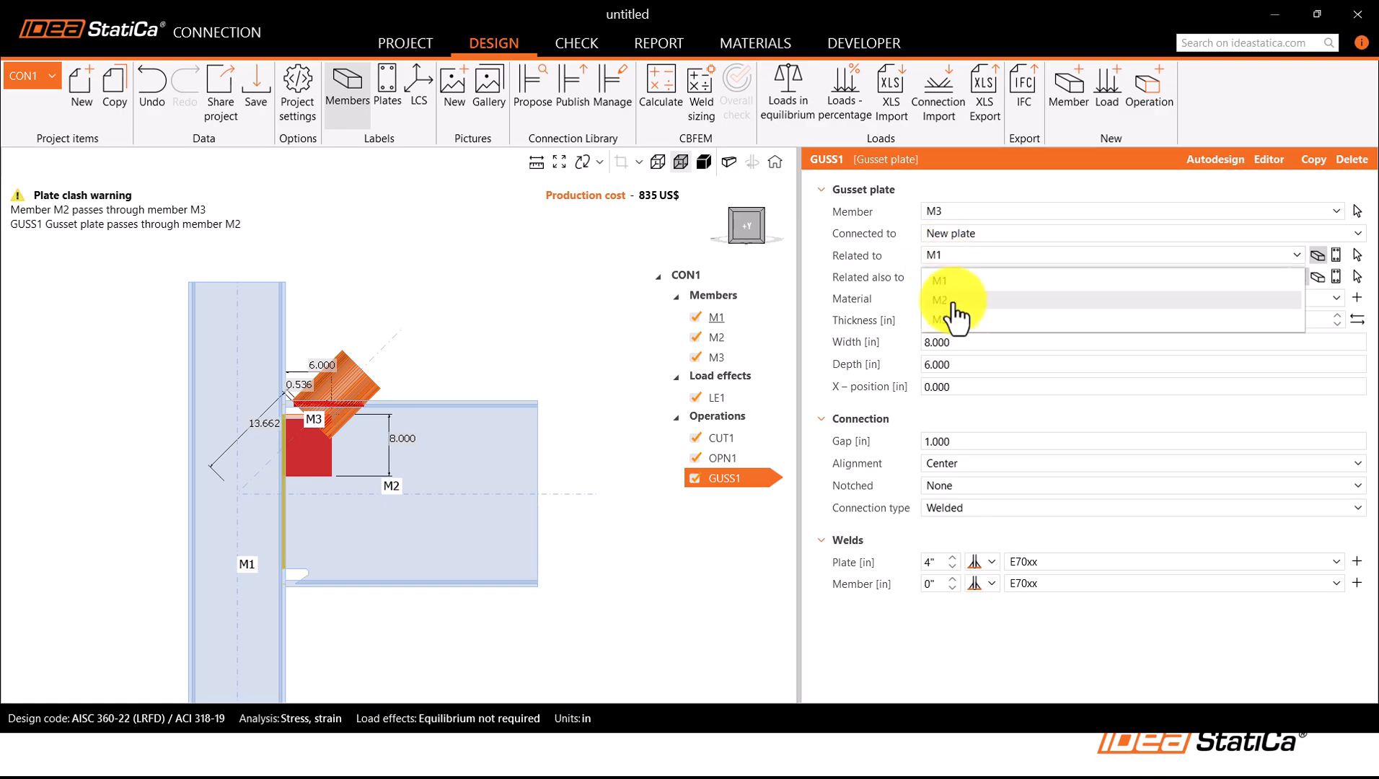
left_click(955, 309)
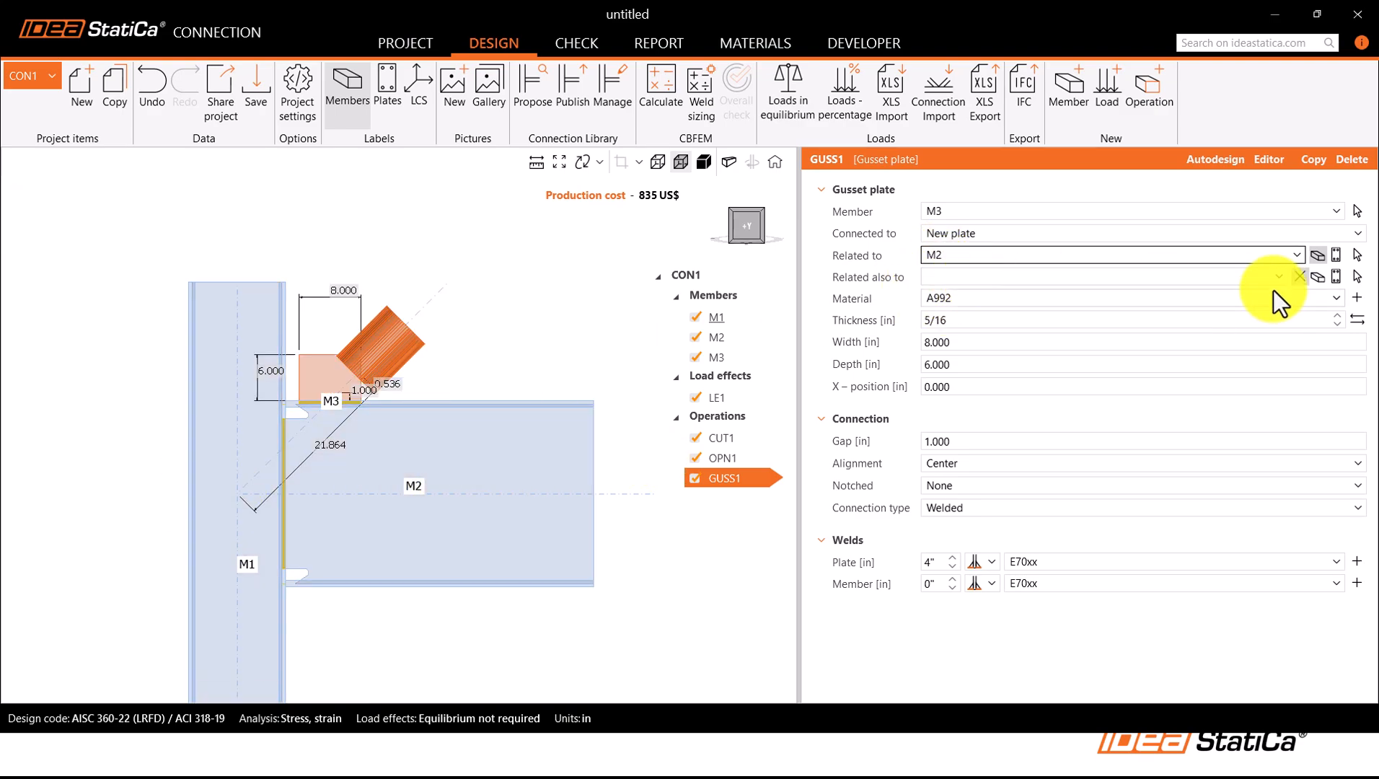
left_click(1320, 280)
left_click(1218, 276)
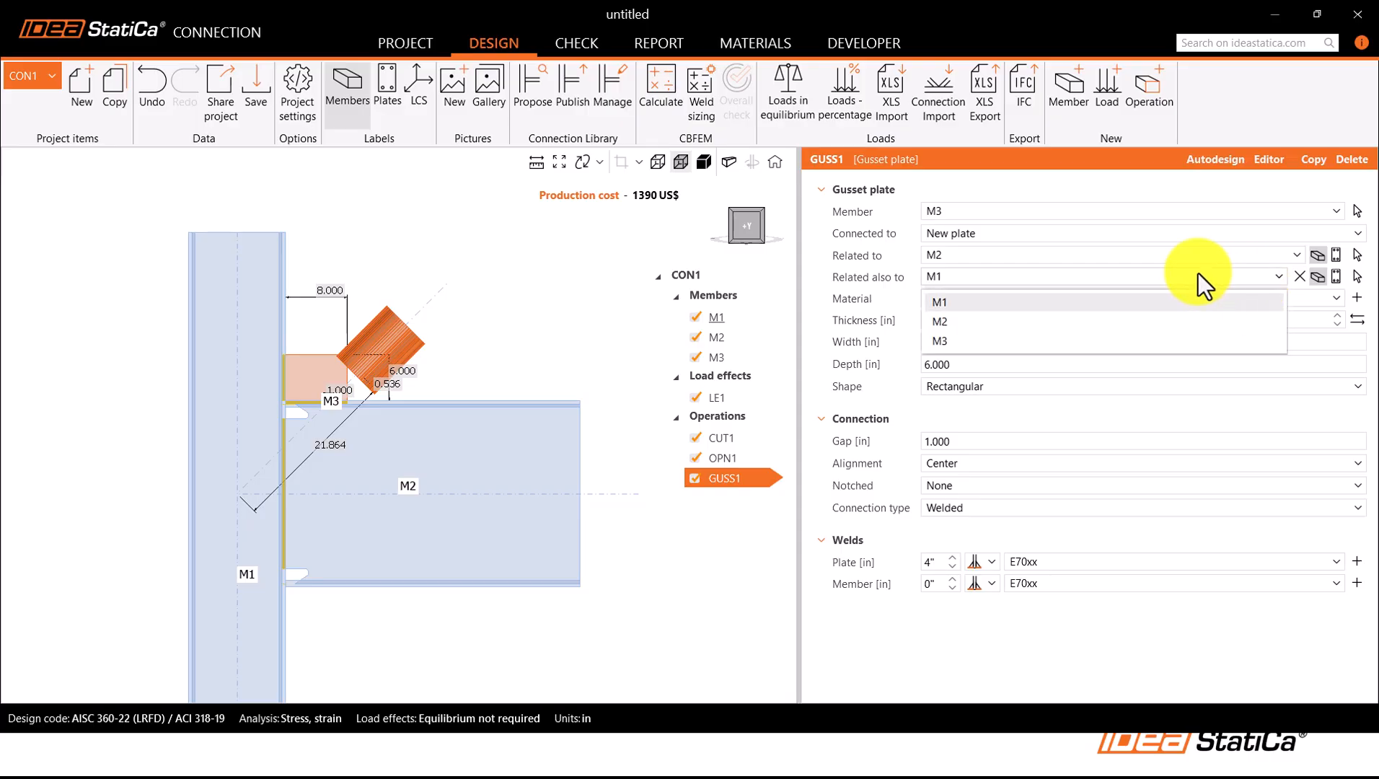
left_click(934, 303)
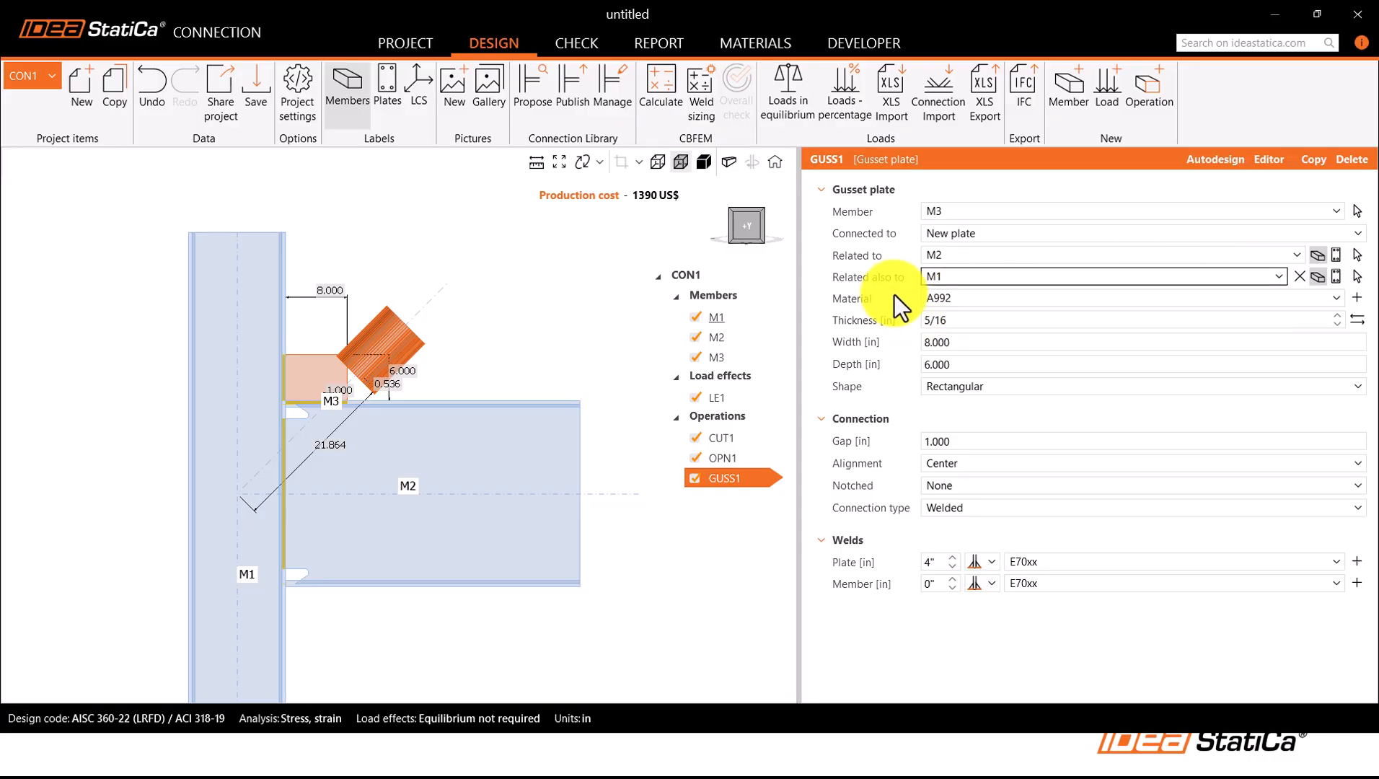
Step: Set the gusset plate's material to A572 Gr.50 and its thickness to 1/2 in
left_click(975, 297)
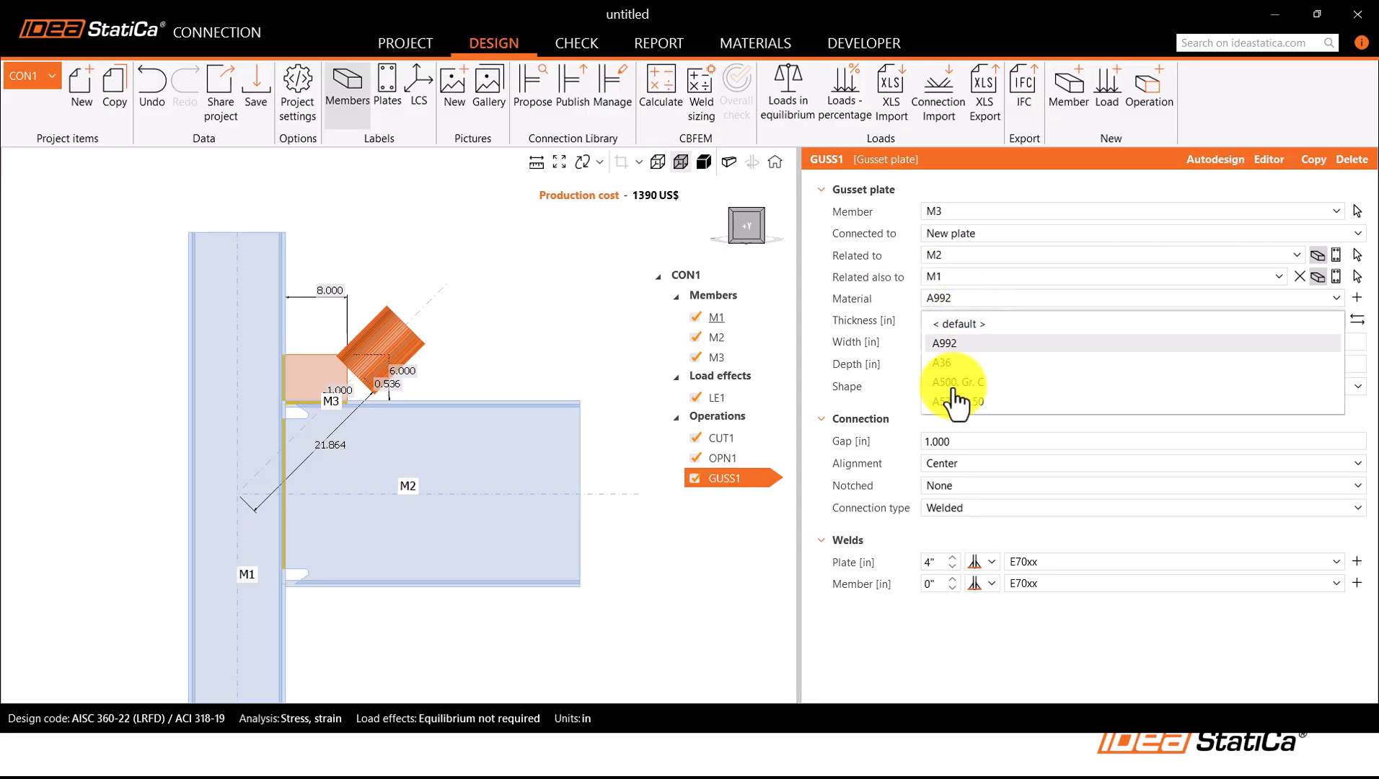
left_click(966, 401)
left_click(957, 322)
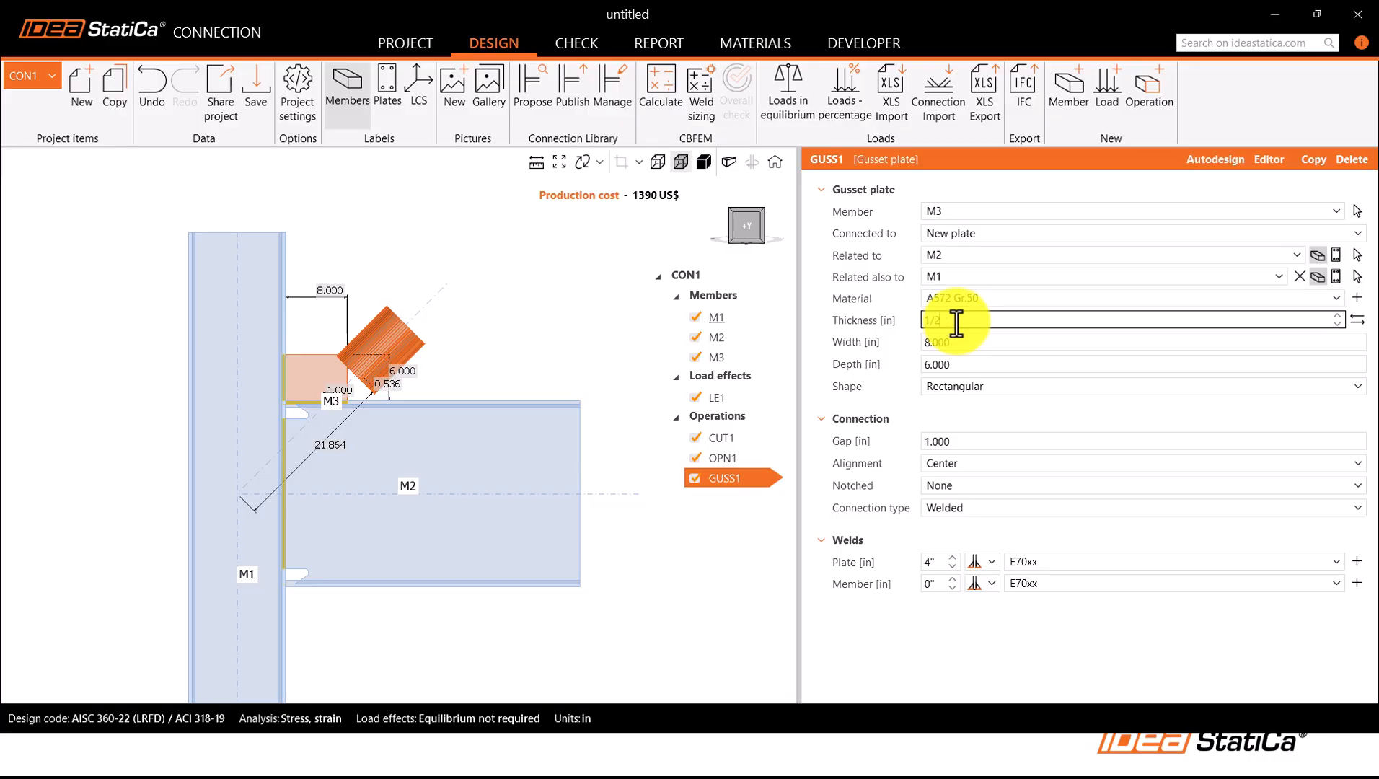
left_click(966, 343)
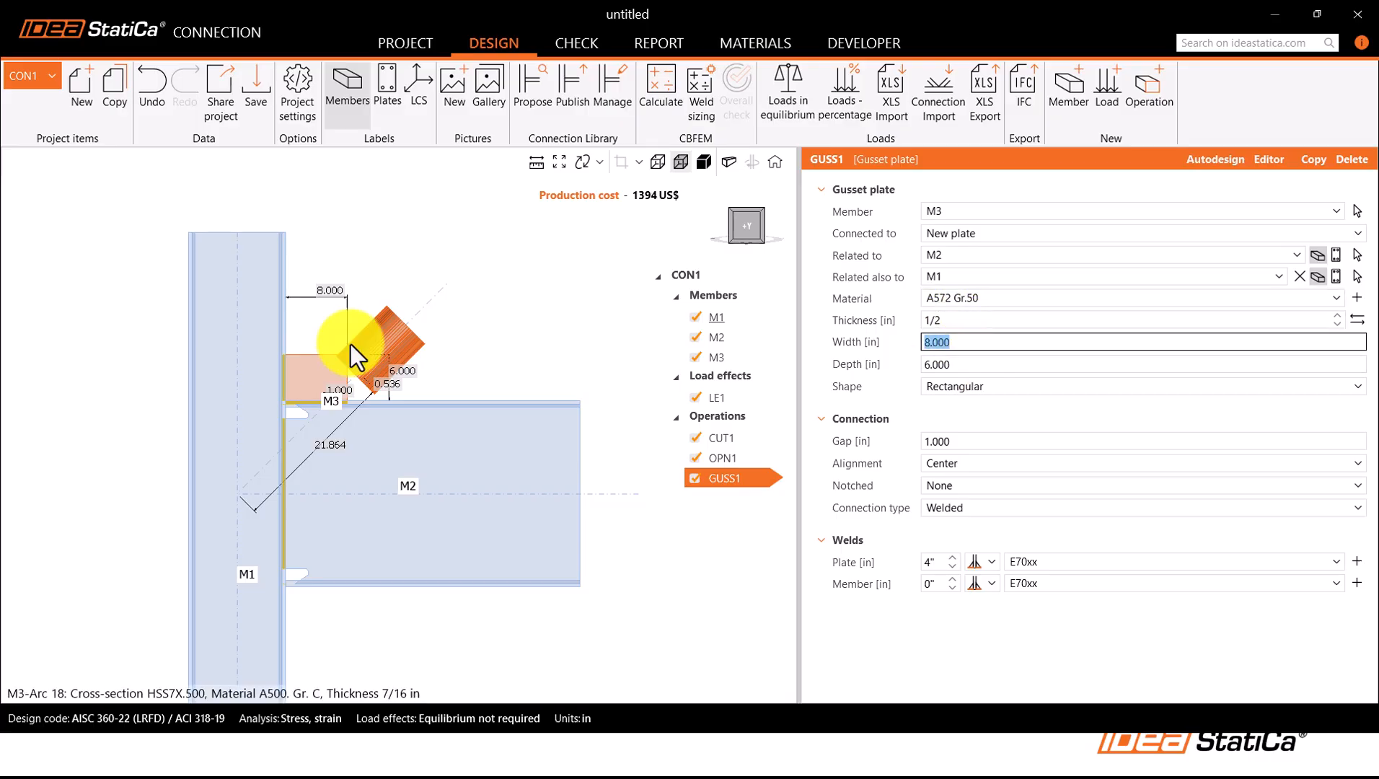
Step: Inspect the gusset corner, switch to the AISC Seismic Design Manual in the browser and read the gusset dimensions a and b
scroll(318, 384, "up", 2)
middle_click_drag(266, 406, 233, 390)
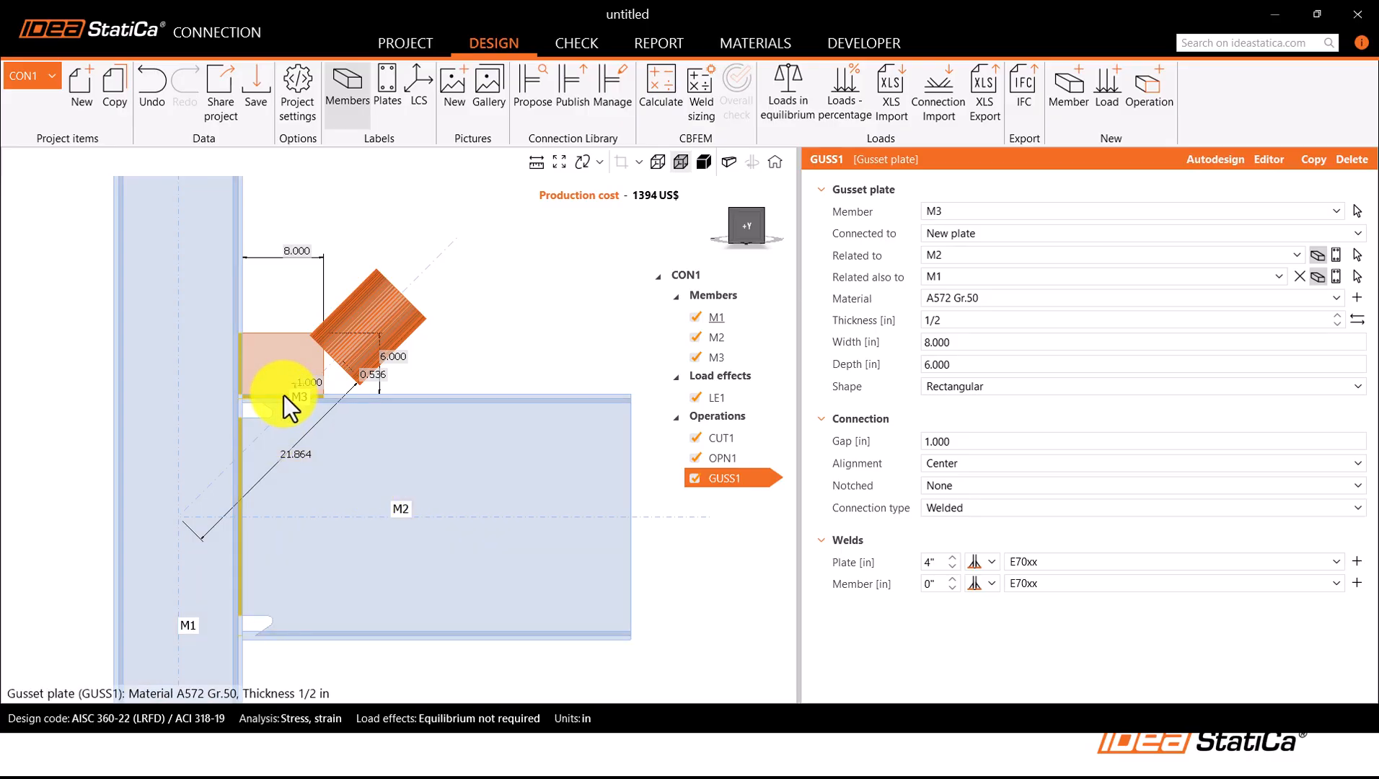
scroll(305, 321, "down", 2)
middle_click_drag(292, 303, 286, 331)
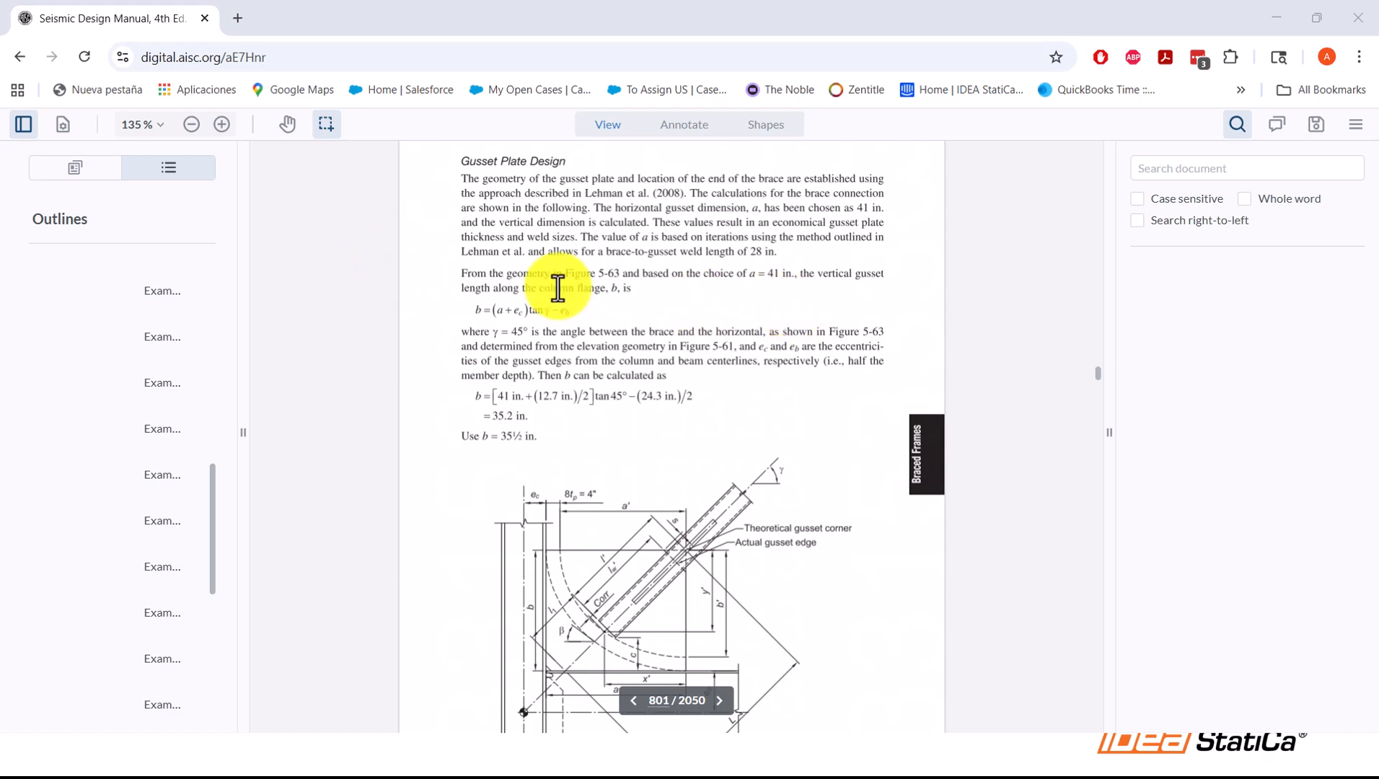
scroll(559, 288, "up", 1)
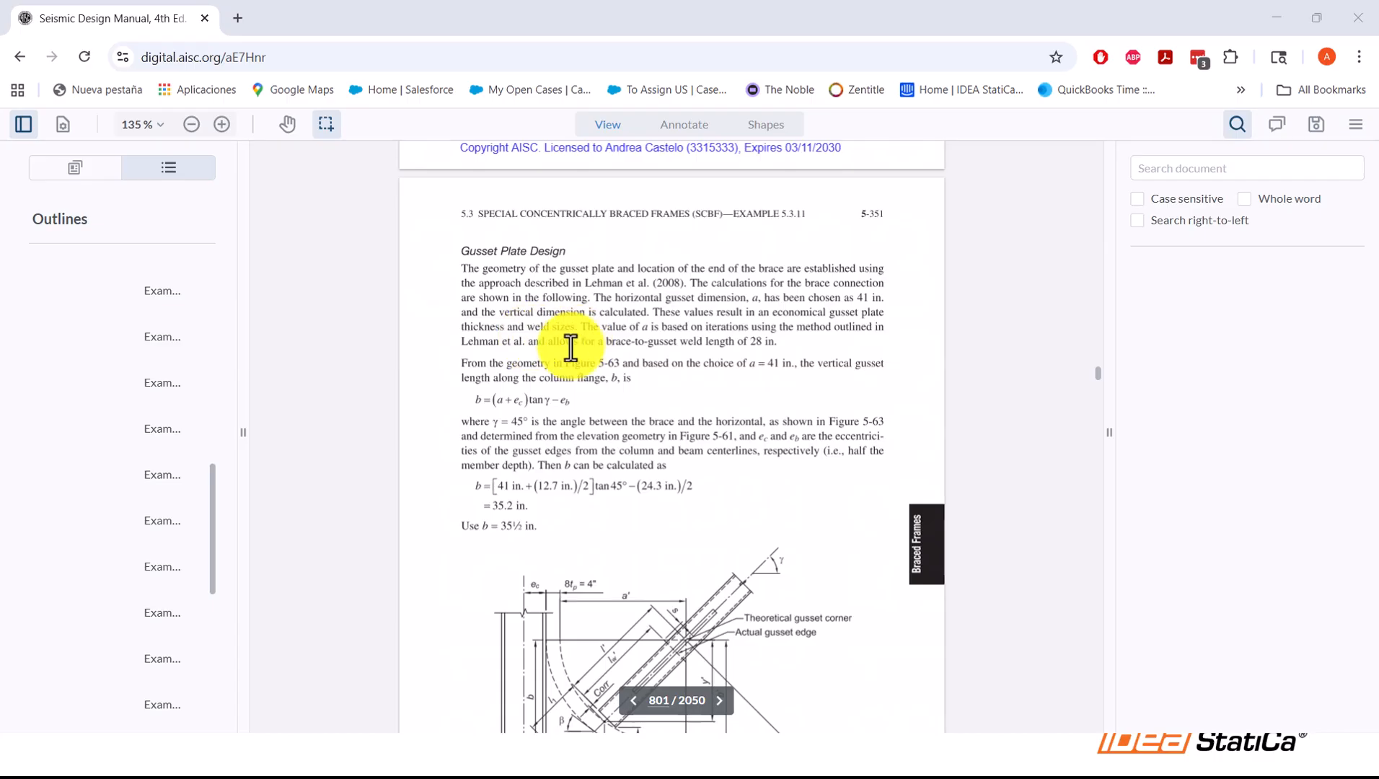
scroll(572, 352, "down", 1)
scroll(572, 357, "down", 1)
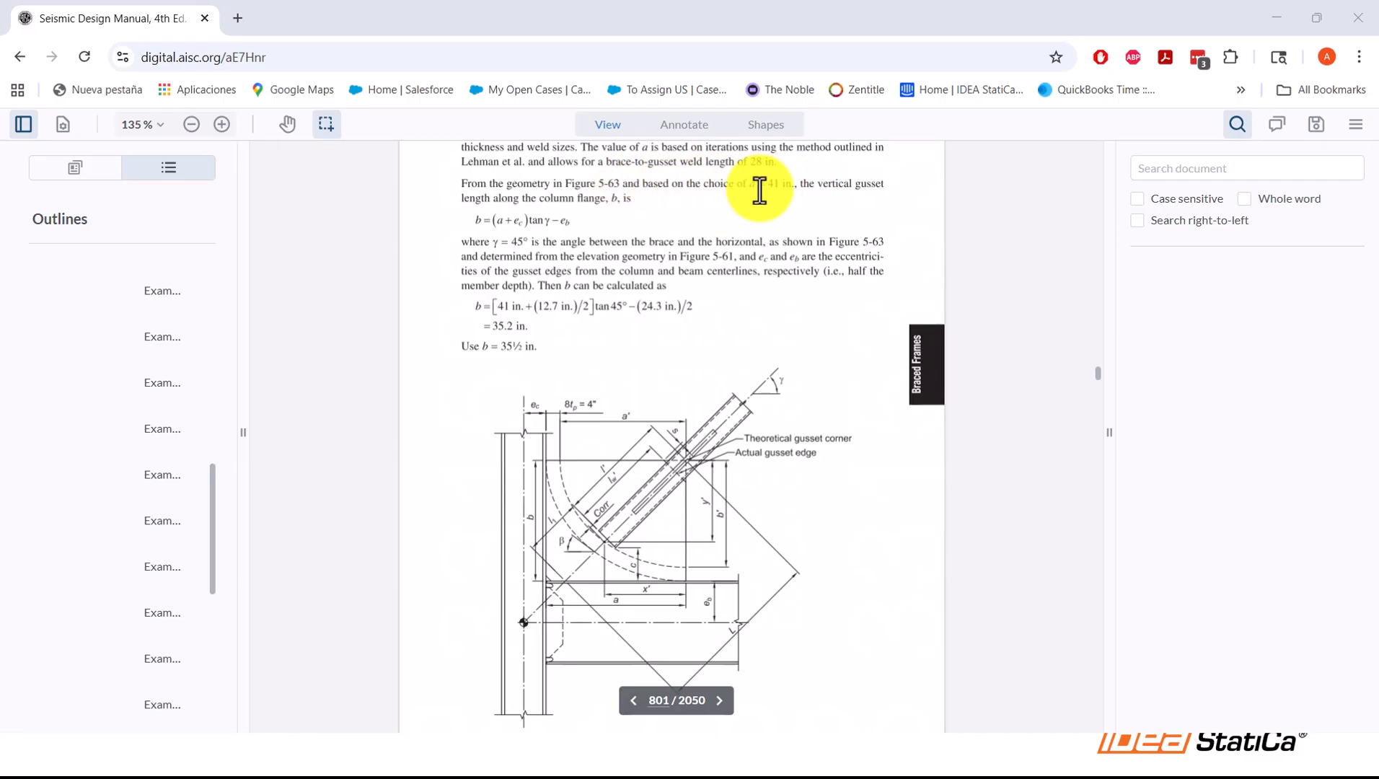
scroll(773, 191, "down", 1)
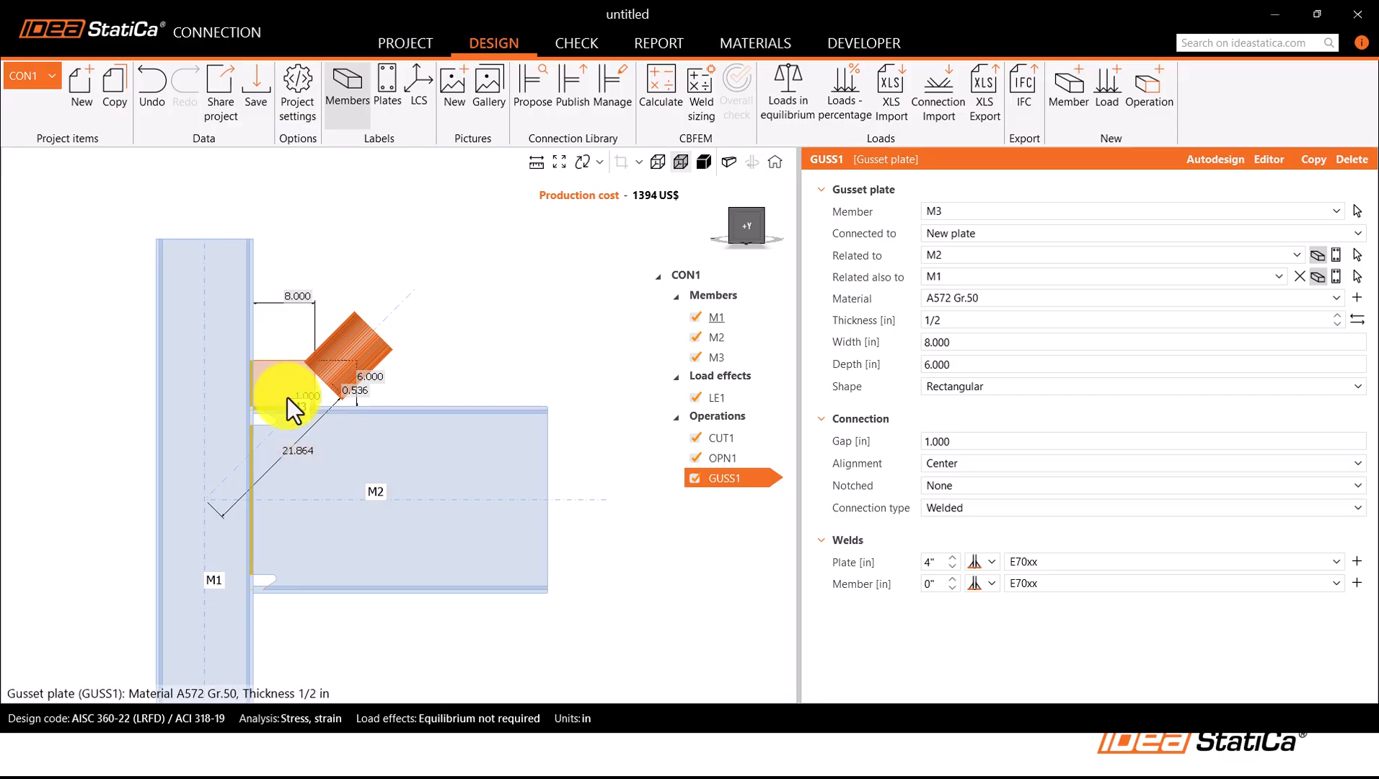
Step: Set the gusset plate's width to 41 in and its depth to 35.5 in in IDEA StatiCa Connection
left_click(966, 341)
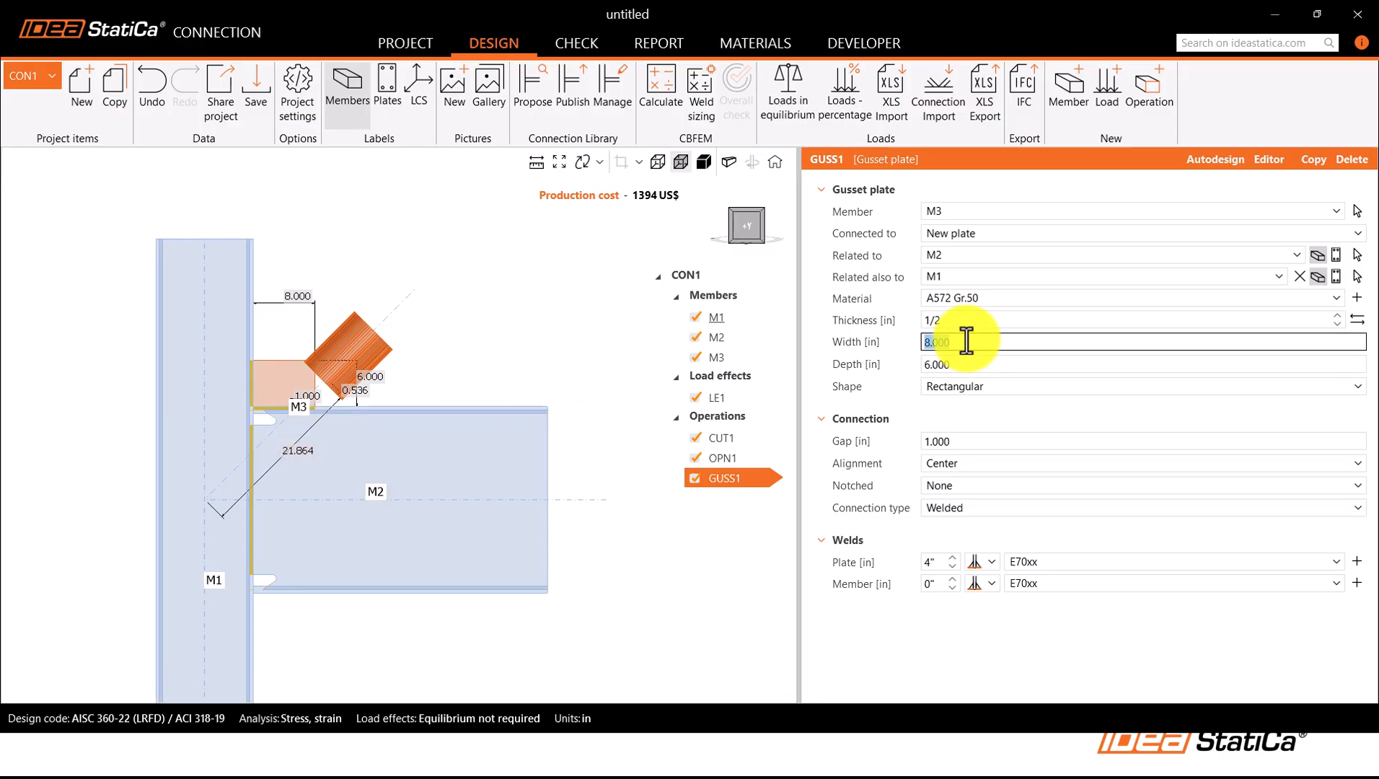
type("41")
left_click(985, 362)
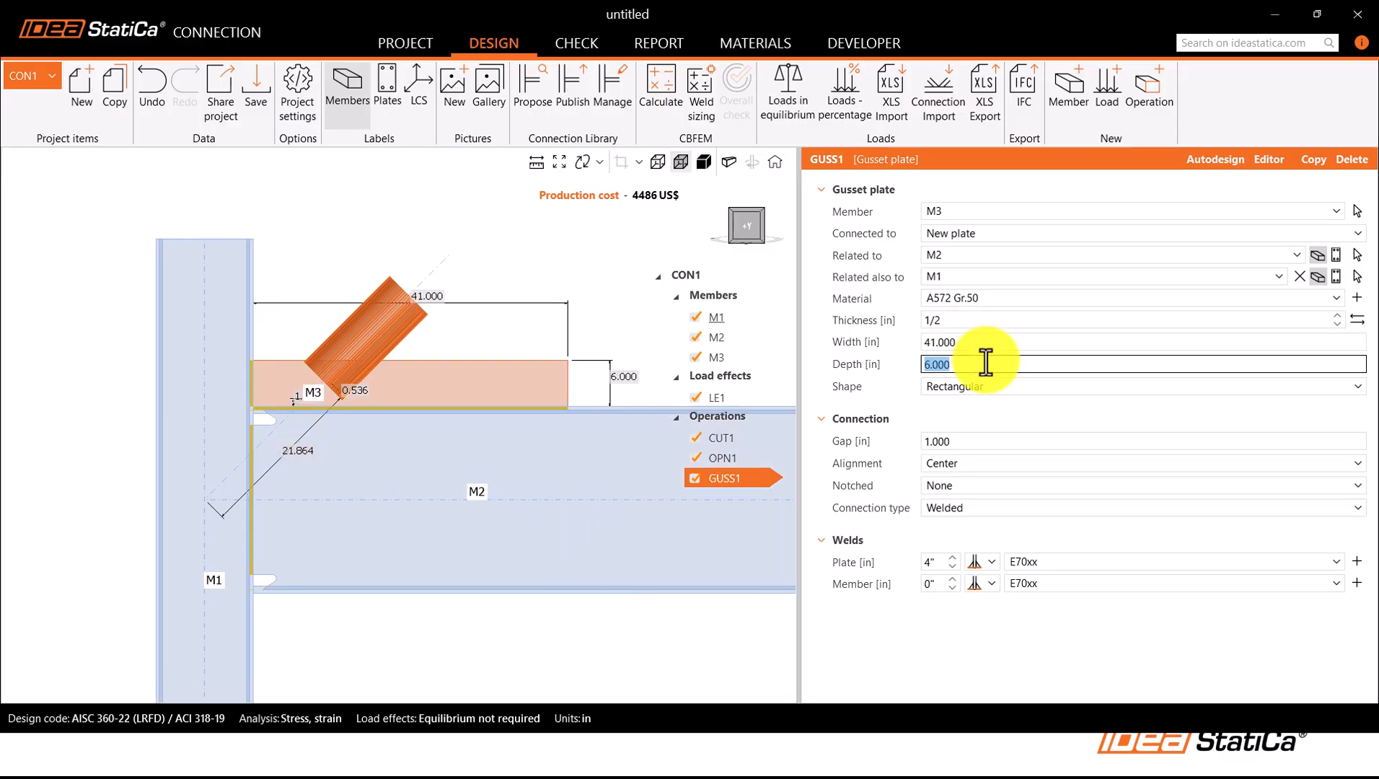
type("35.5")
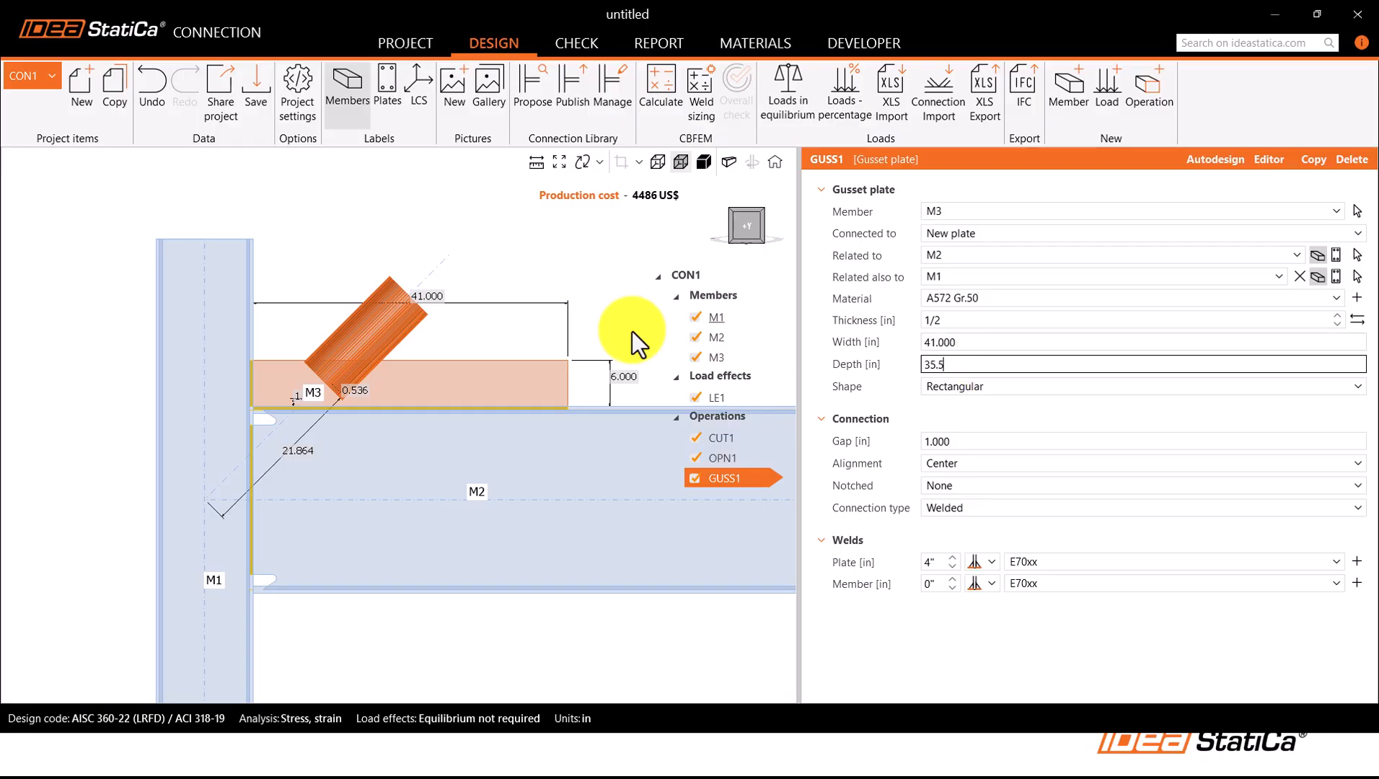
key("Return")
middle_click_drag(480, 426, 455, 487)
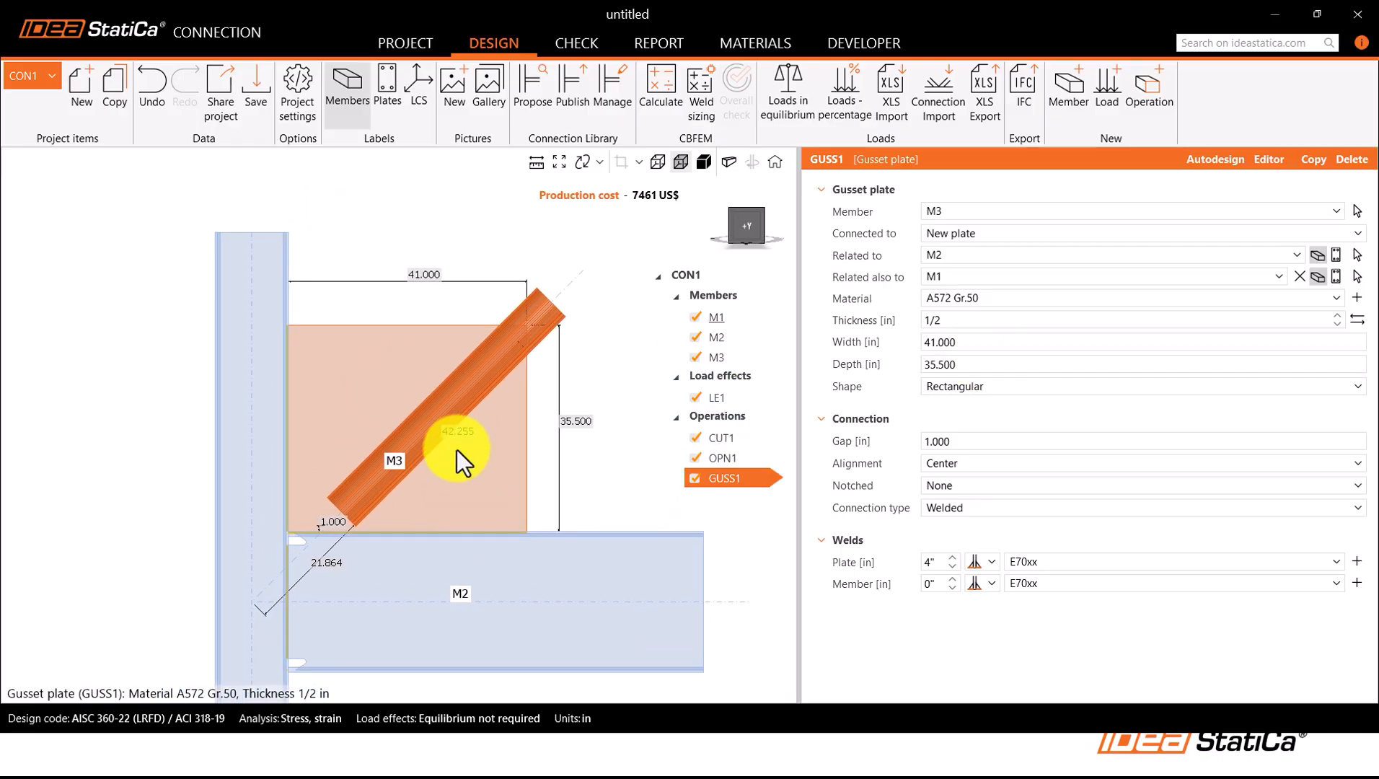
middle_click_drag(560, 446, 532, 439)
Step: Examine the clearance between the end of brace M3 and the top flange of beam M2
scroll(275, 561, "up", 3)
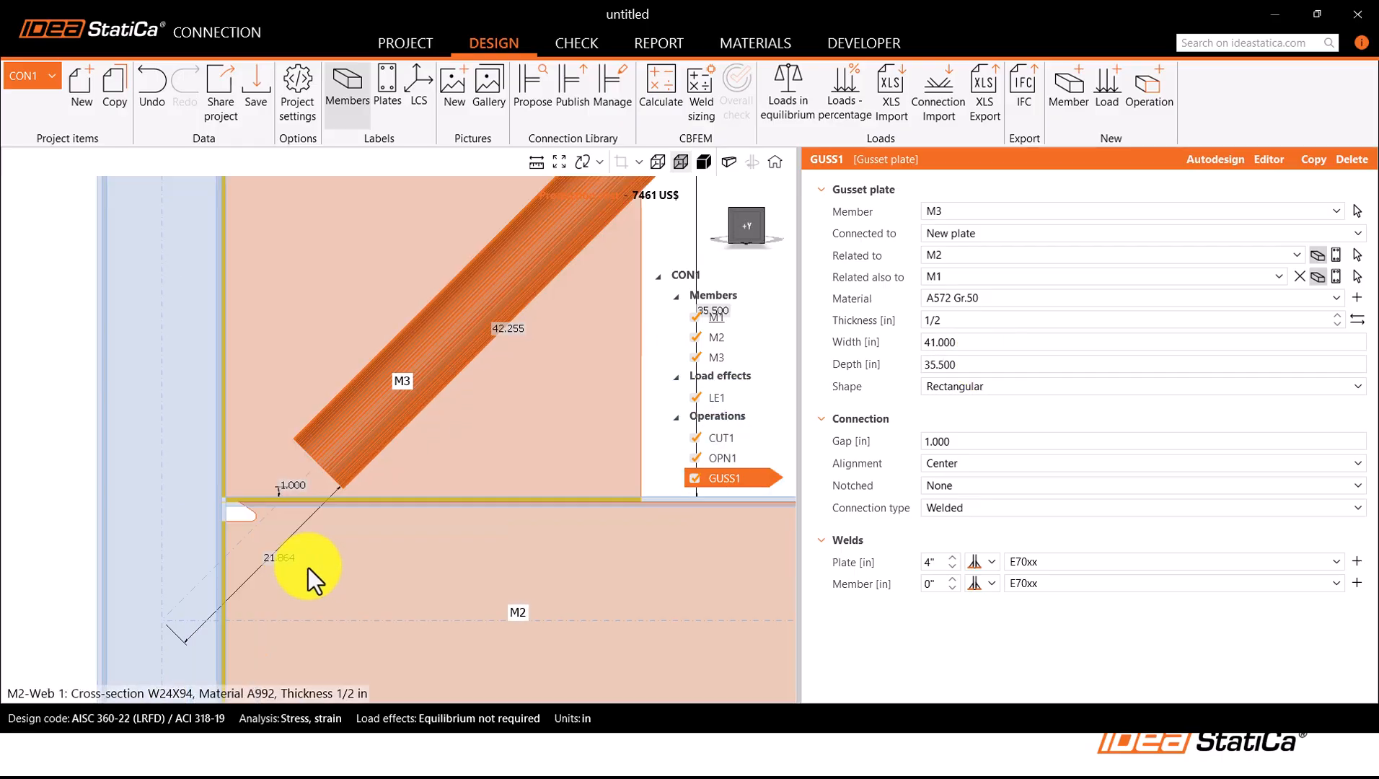
scroll(335, 563, "down", 2)
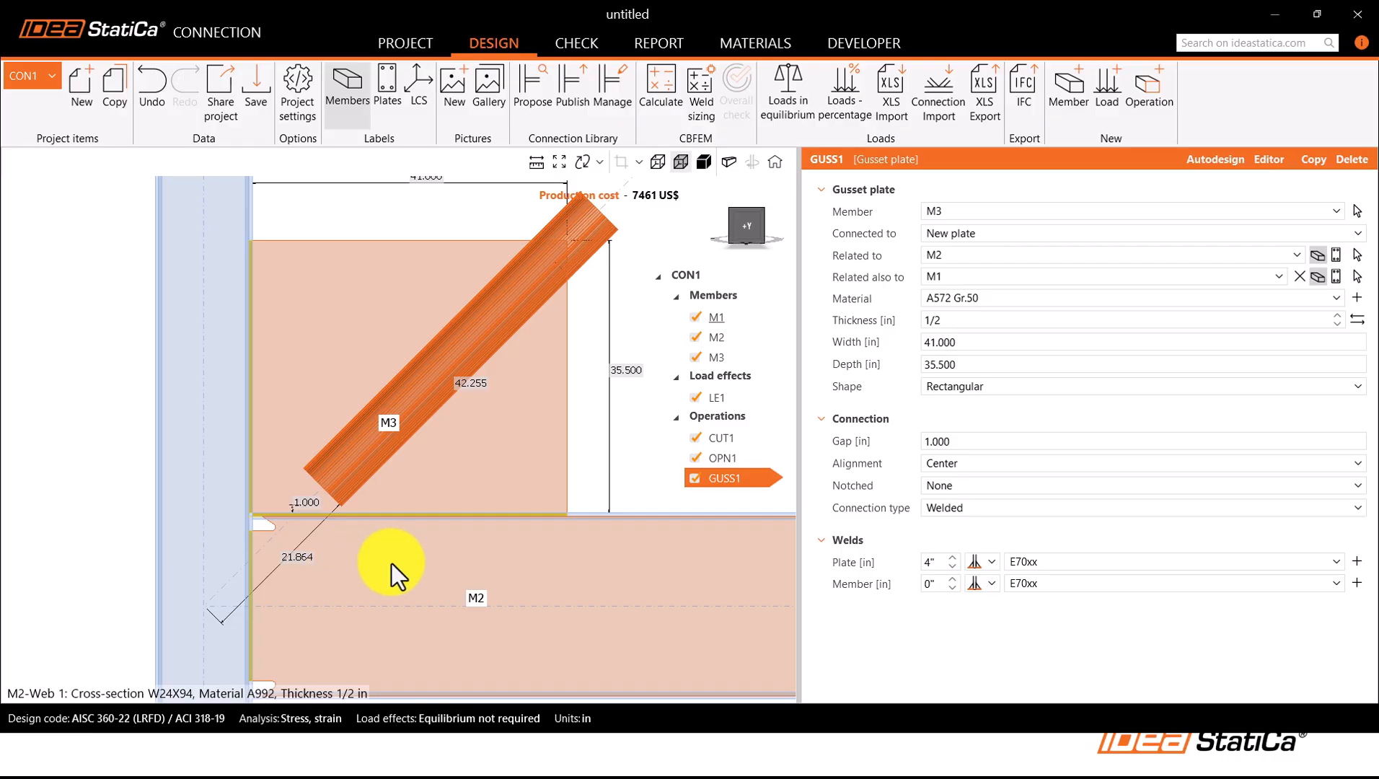
scroll(358, 546, "down", 2)
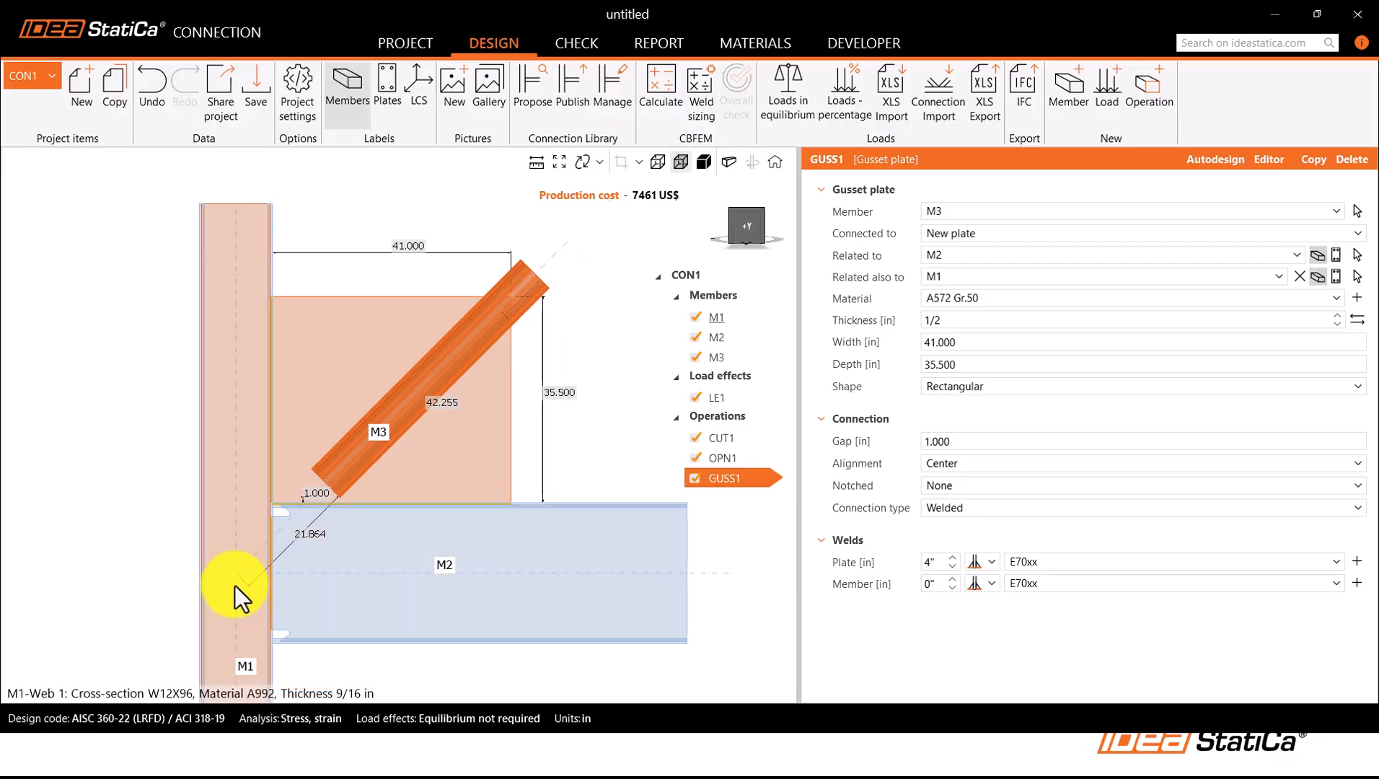
scroll(337, 499, "up", 3)
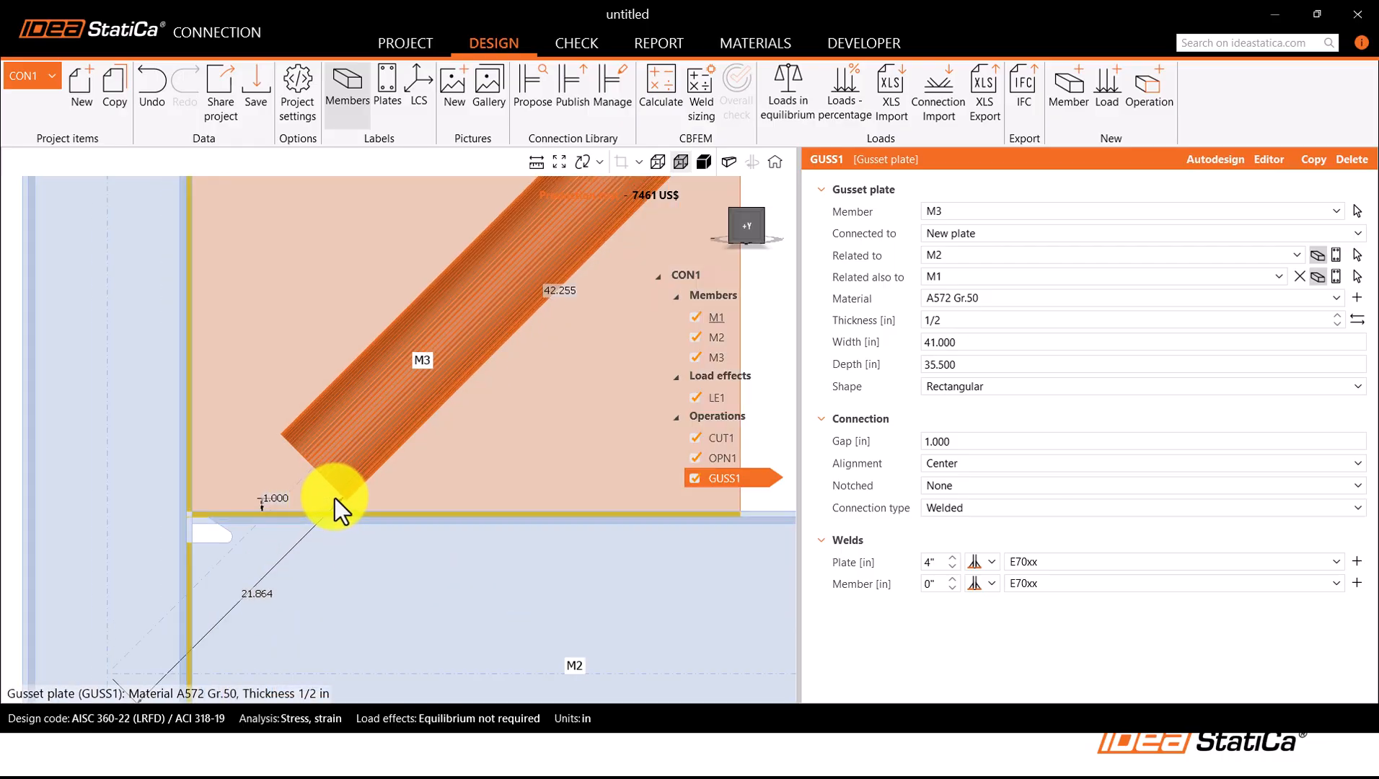
scroll(324, 470, "down", 2)
scroll(301, 467, "up", 1)
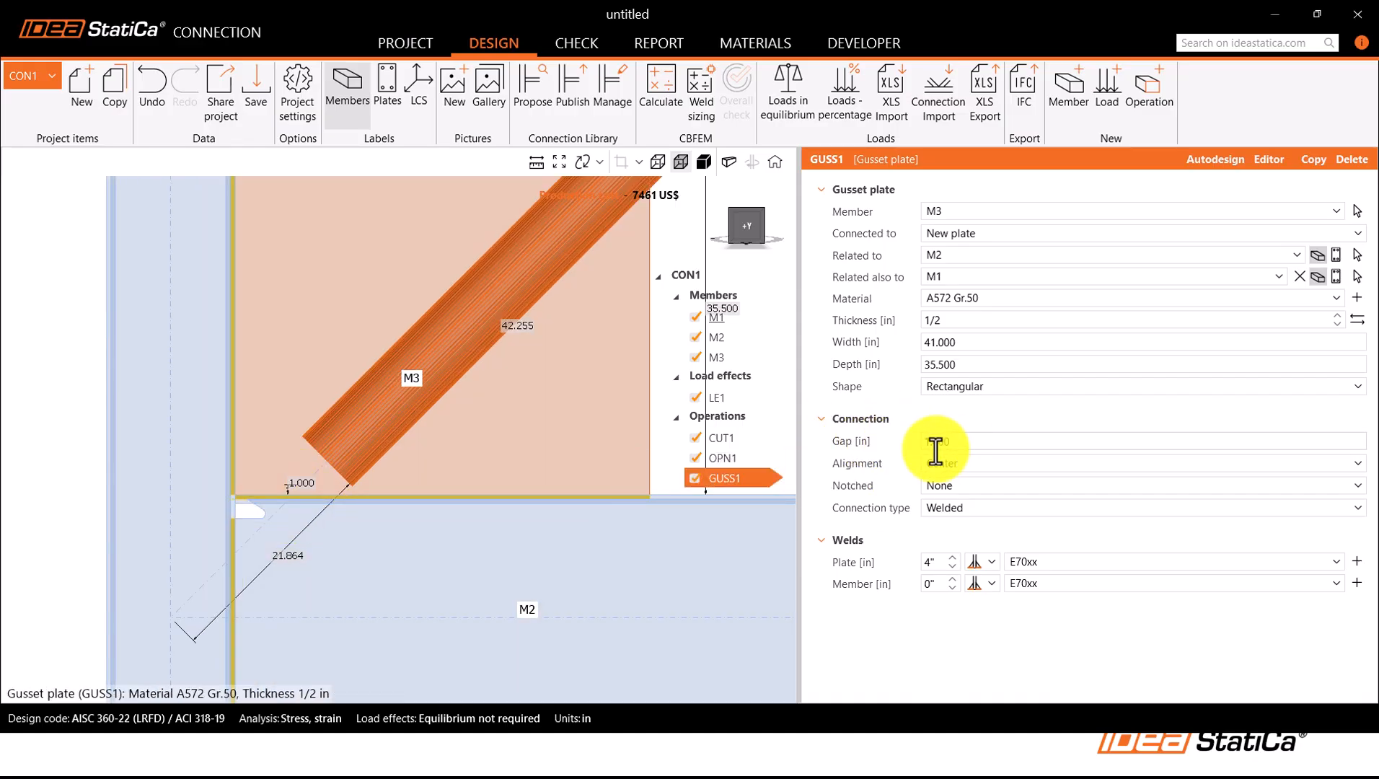
scroll(320, 497, "up", 2)
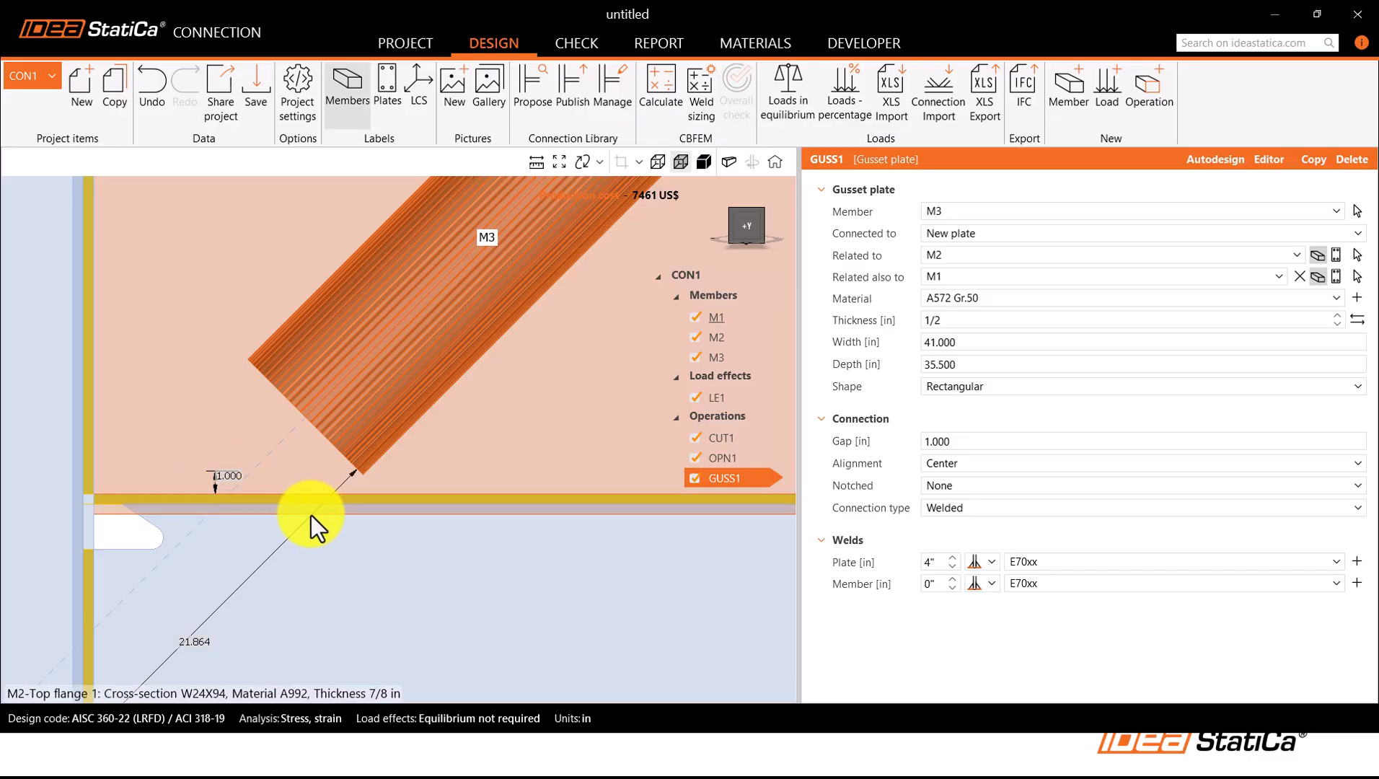
right_click_drag(311, 515, 323, 520)
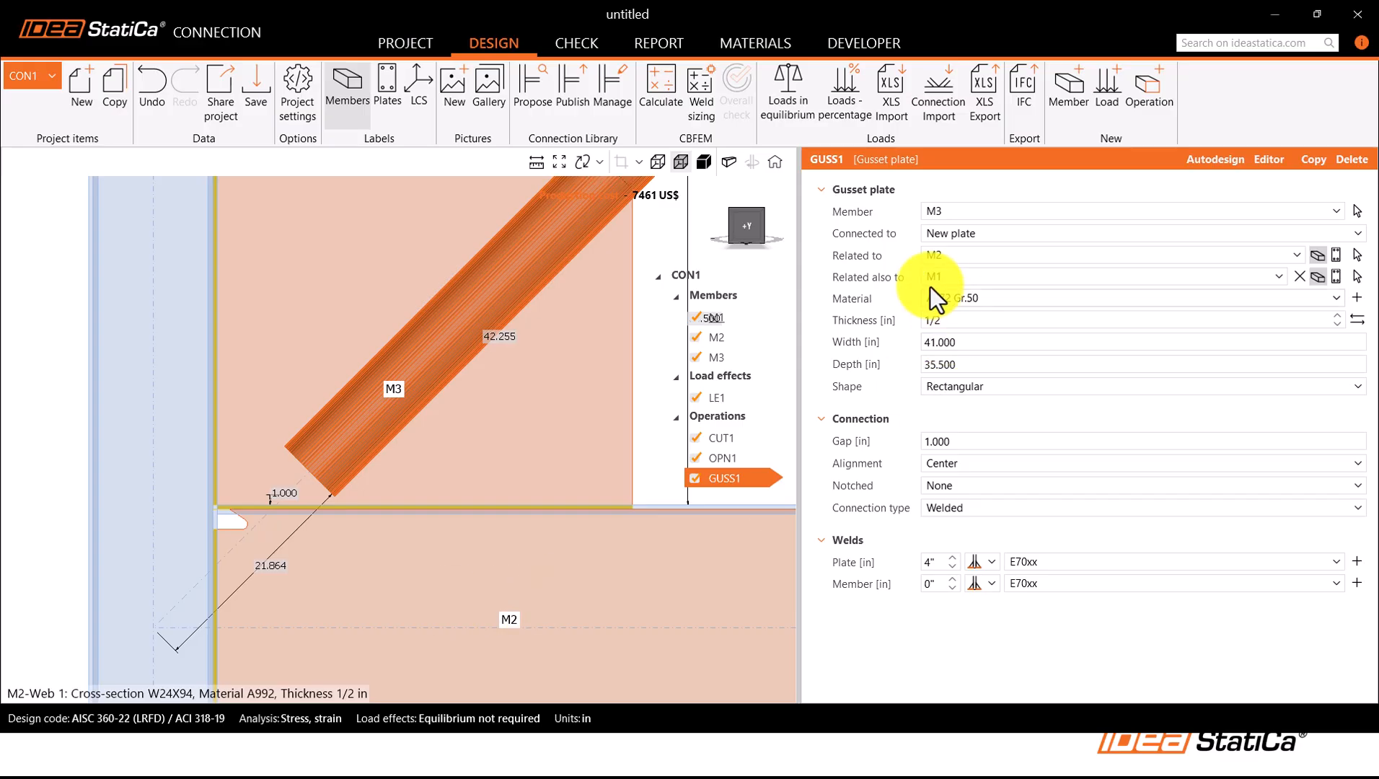
right_click_drag(423, 542, 517, 458)
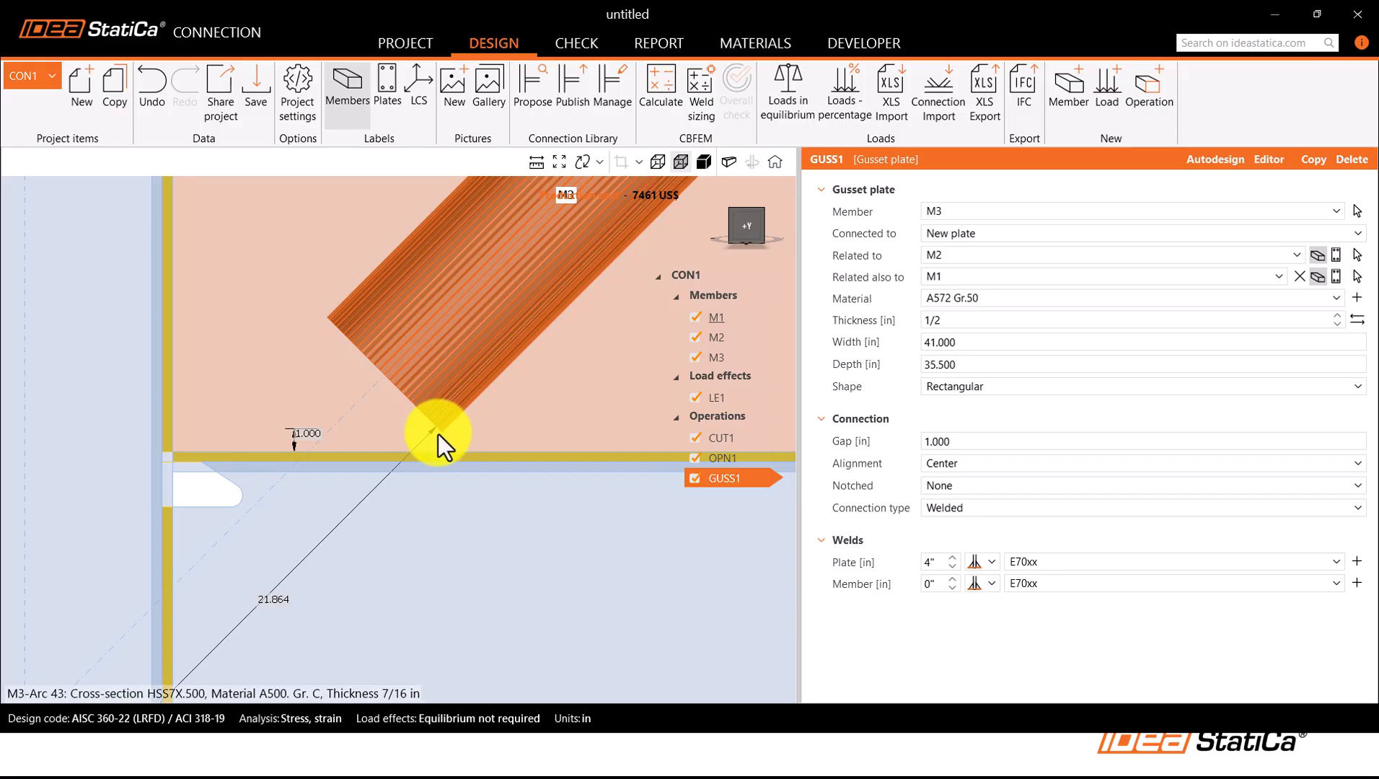
Step: Set the gap between brace M3 and the gusset plate's beam edge to 9.5 in
left_click(969, 439)
type("9.5")
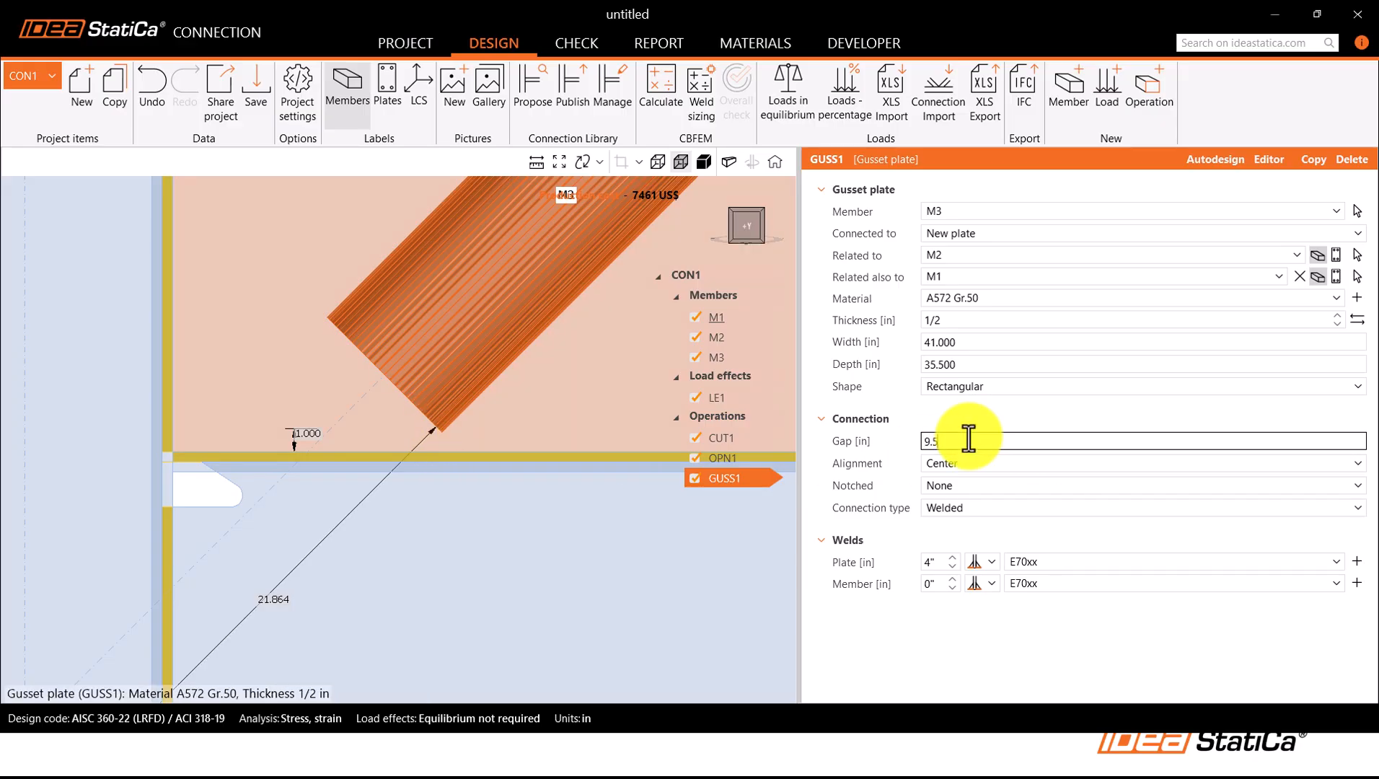
left_click(920, 639)
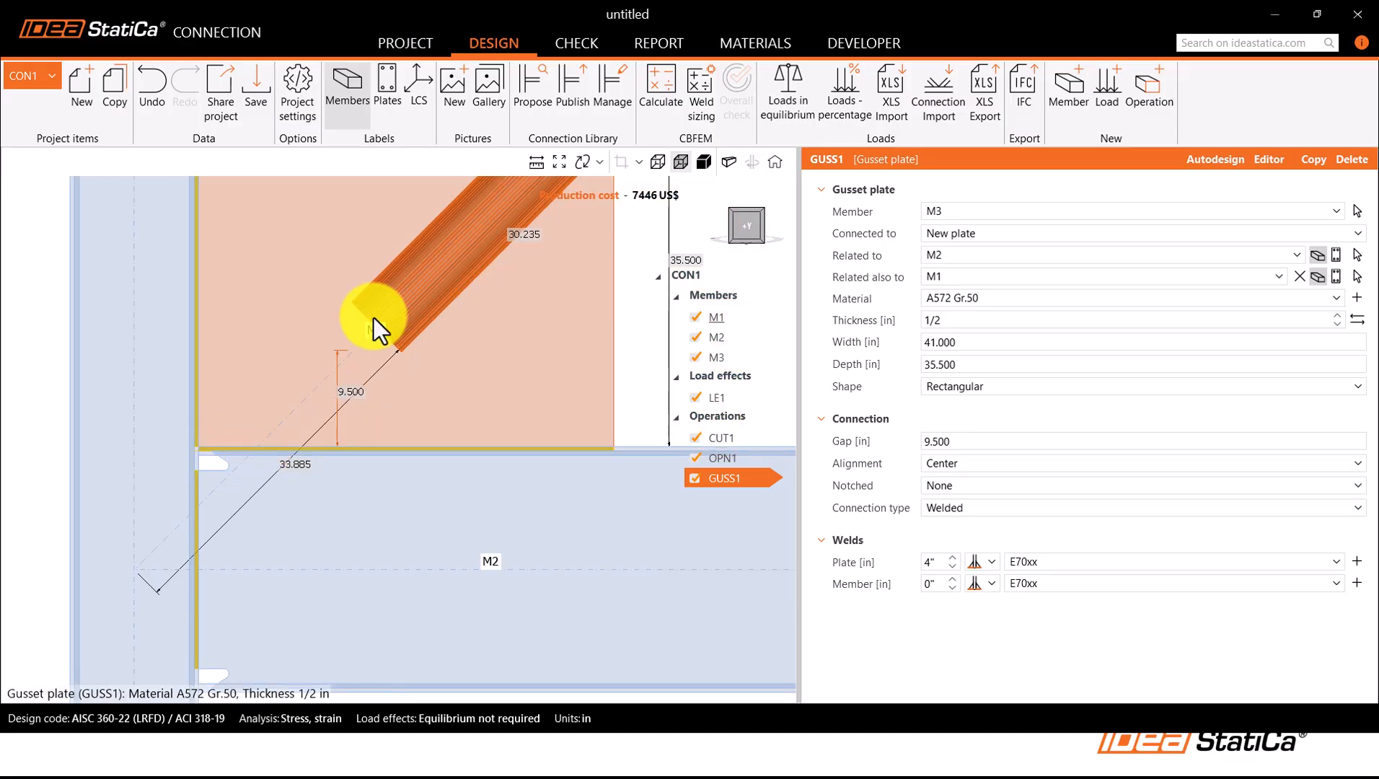
scroll(375, 321, "down", 4)
middle_click_drag(539, 449, 554, 449)
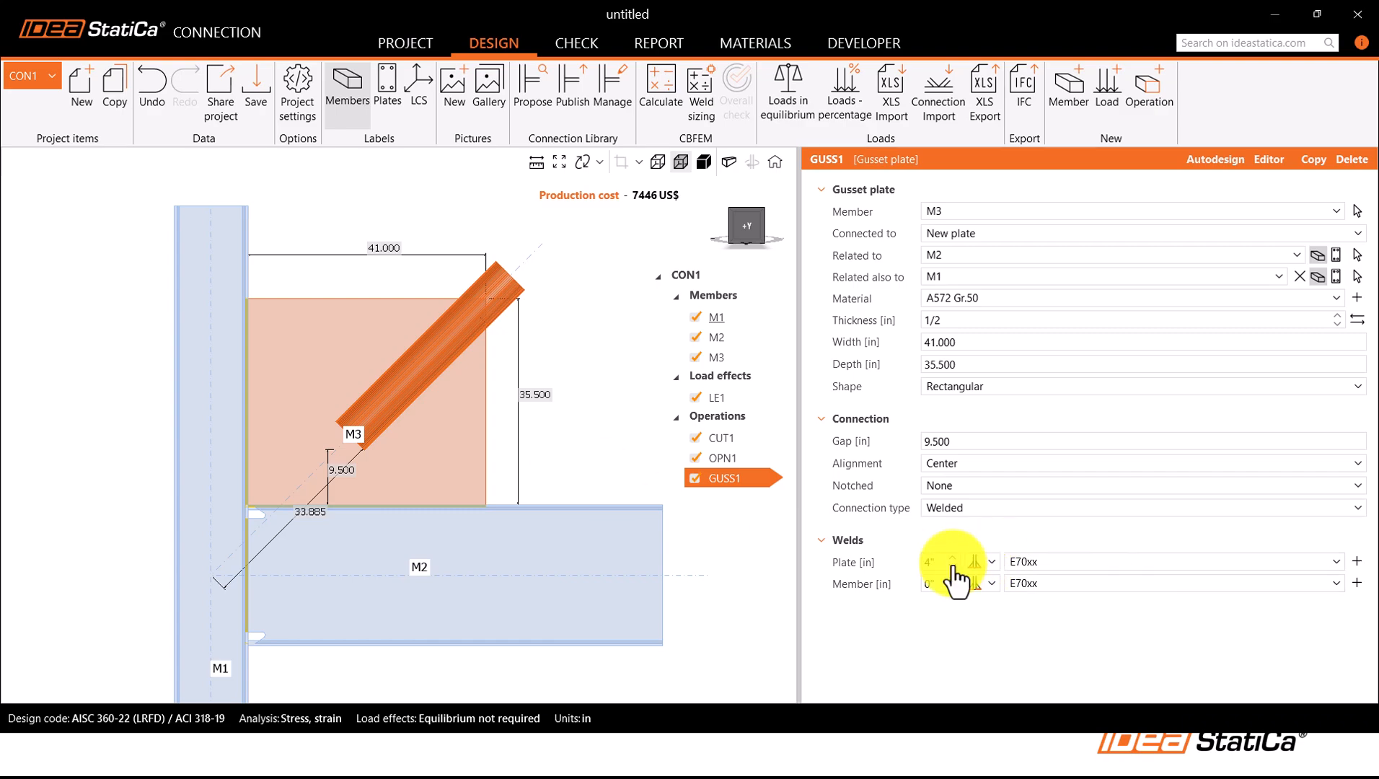
Step: Set both the plate weld and the member weld of the gusset to 5/16 in
left_click(925, 562)
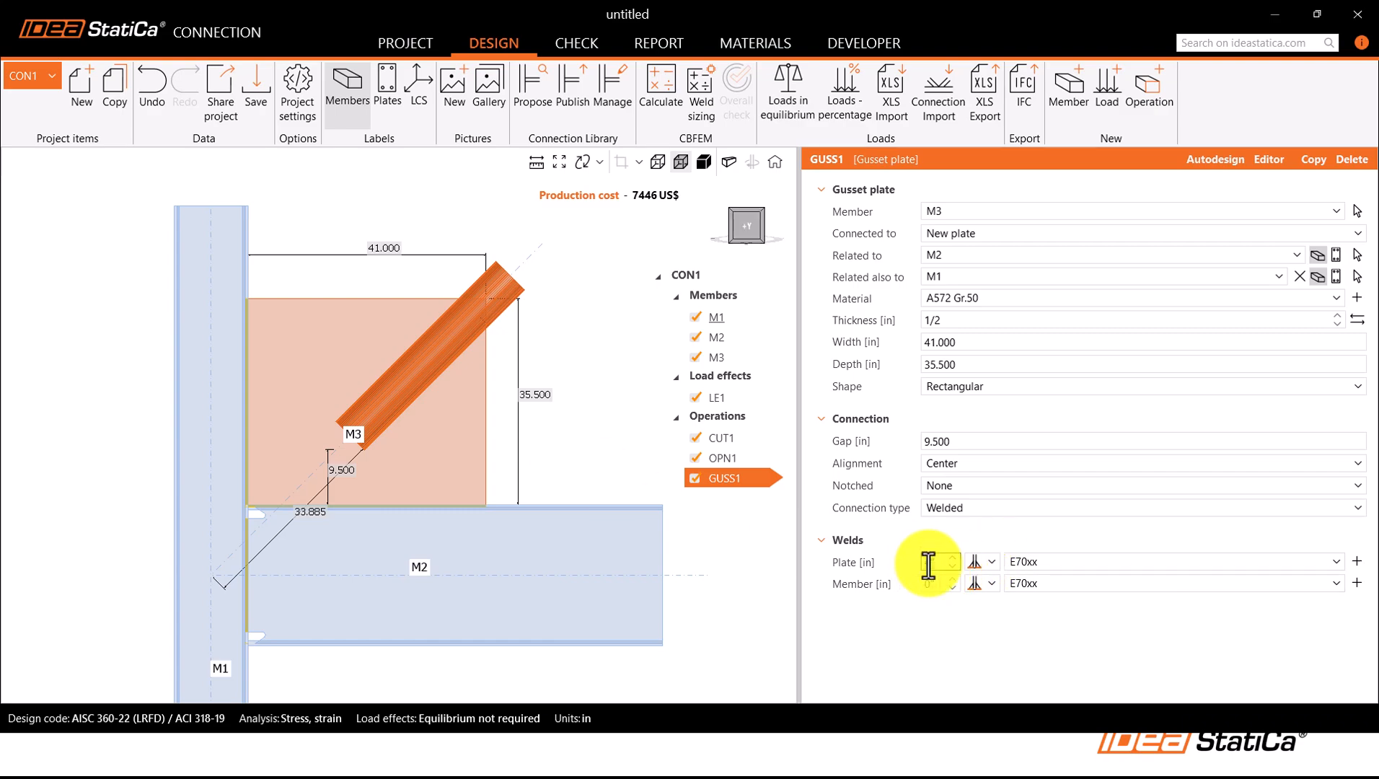
type("5/16")
left_click(931, 584)
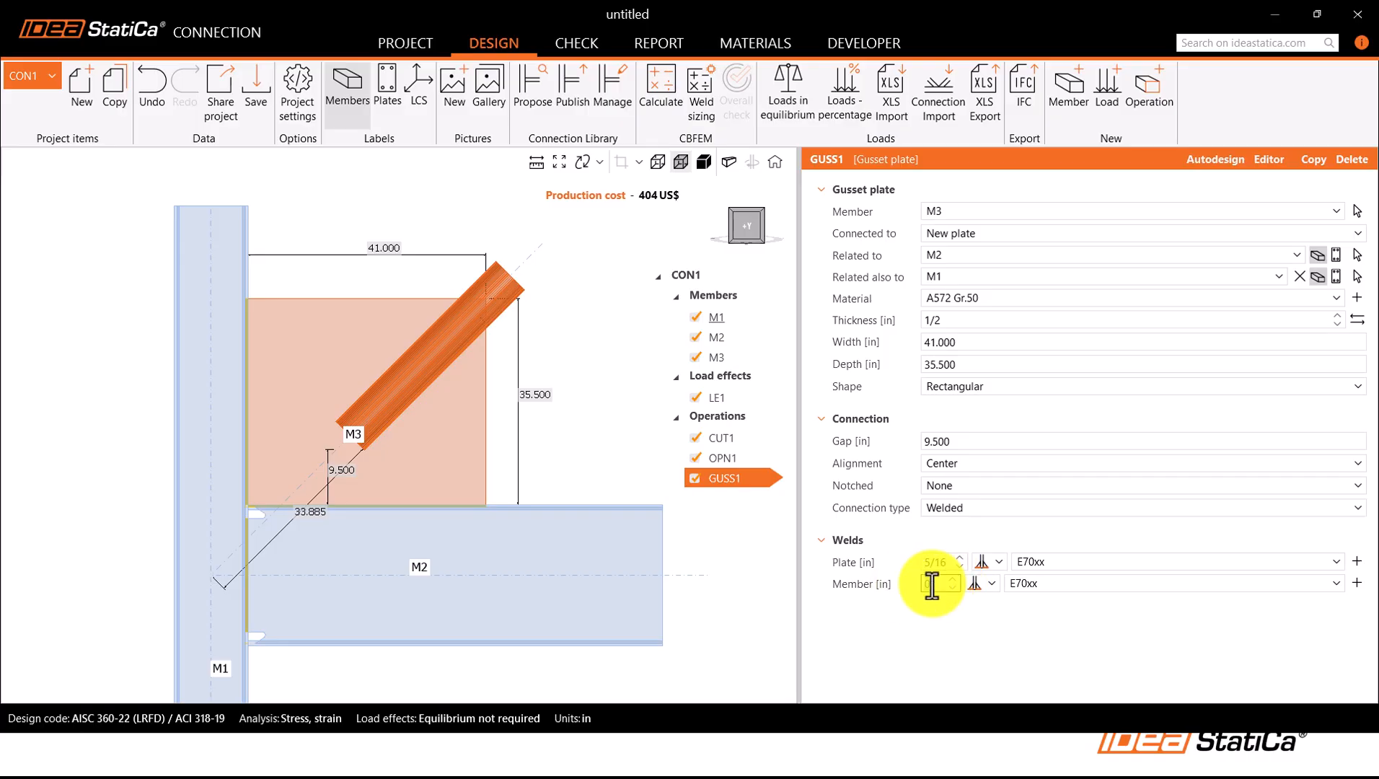
type("5/16")
left_click(920, 648)
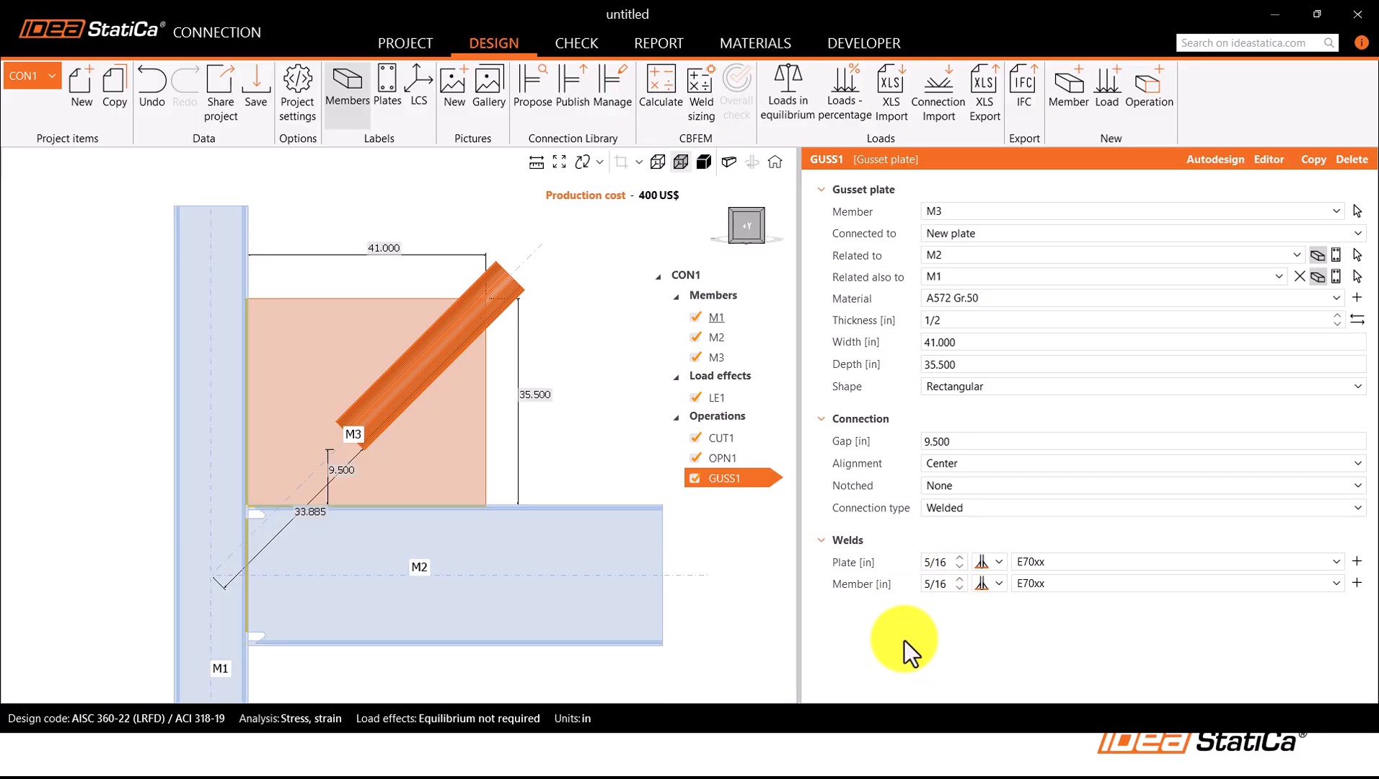
Step: Show the model as solid and examine the gusset's welded edges and its intersection with the HSS brace in 3D
left_click(703, 163)
scroll(406, 335, "up", 2)
right_click_drag(463, 379, 194, 299)
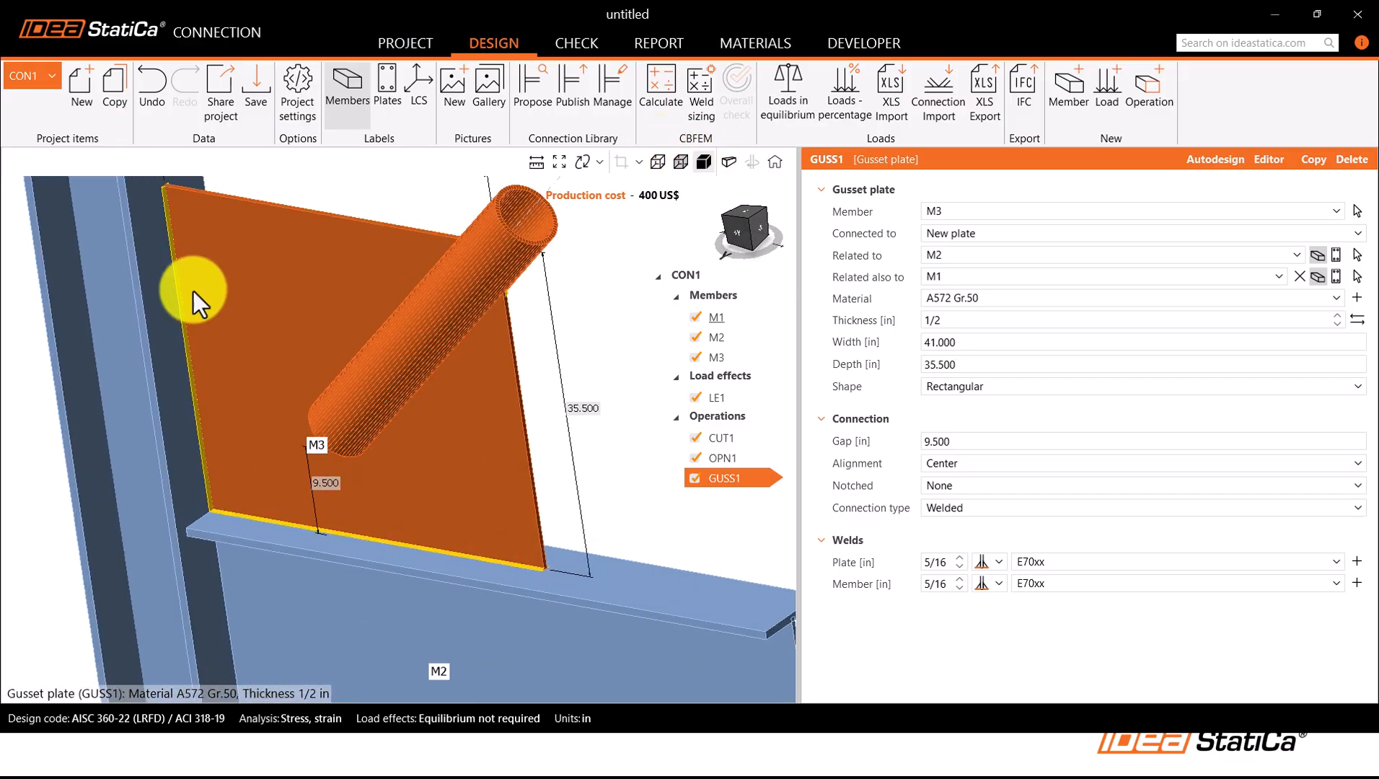
scroll(233, 376, "up", 5)
scroll(242, 362, "down", 5)
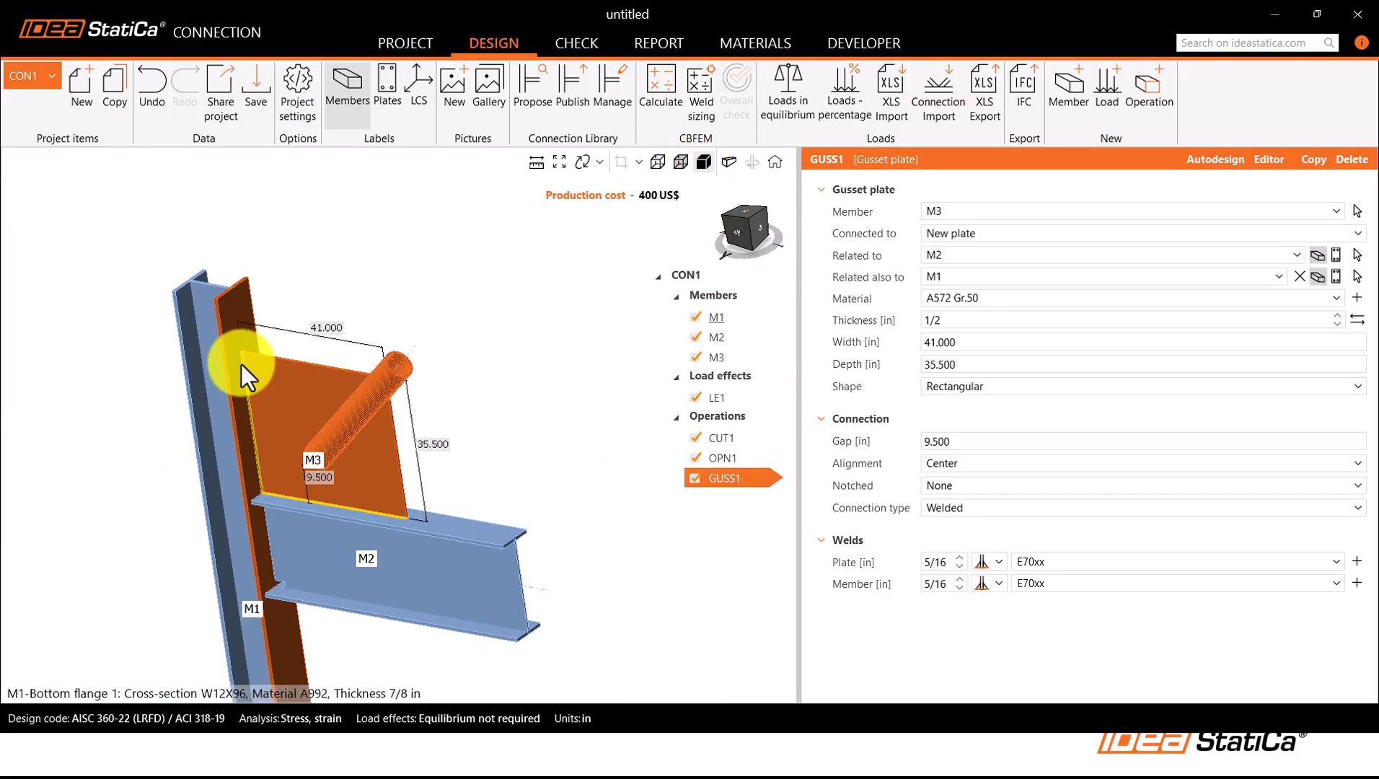
scroll(252, 387, "up", 1)
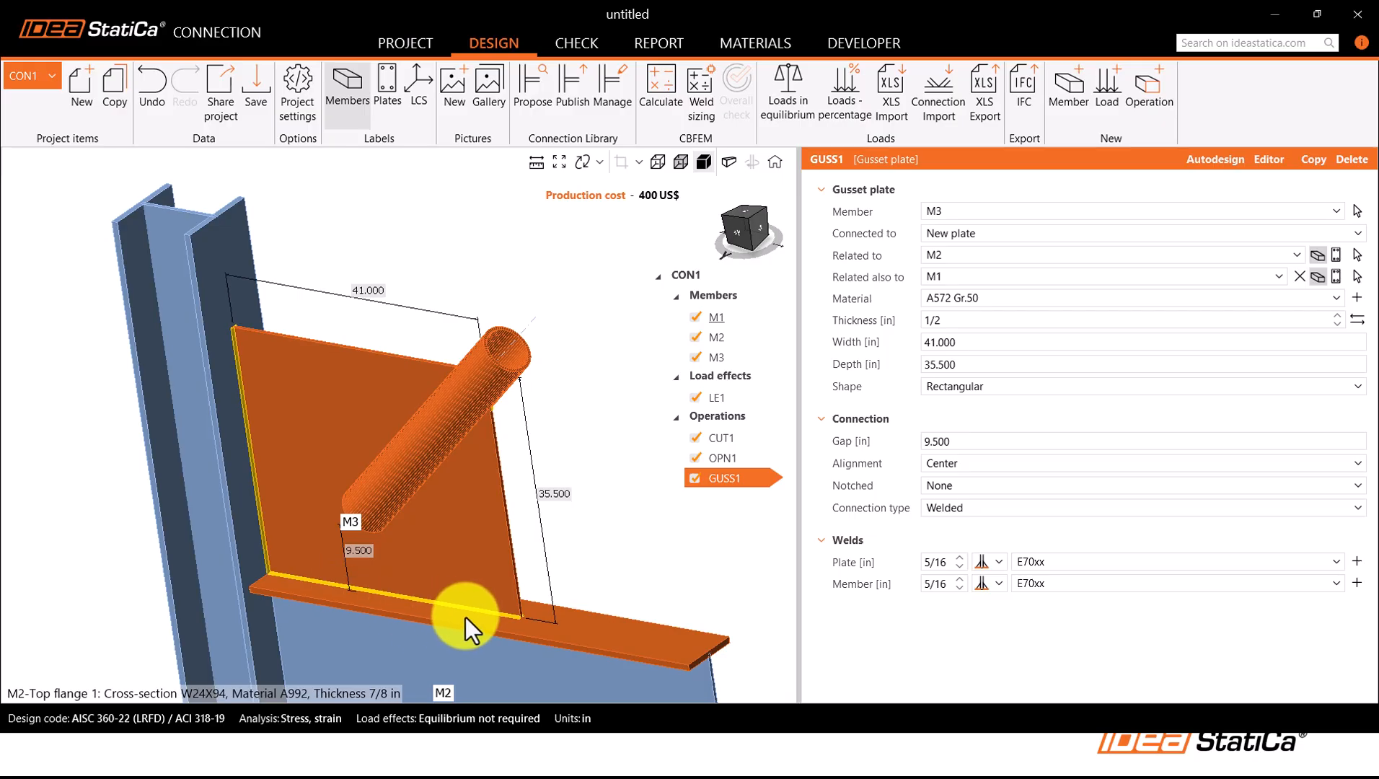
scroll(439, 372, "up", 3)
mouse_move(440, 372)
right_mouse_down()
mouse_move(329, 394)
mouse_move(370, 423)
mouse_move(348, 430)
mouse_move(360, 464)
mouse_move(505, 384)
mouse_move(498, 422)
mouse_move(439, 376)
right_mouse_up()
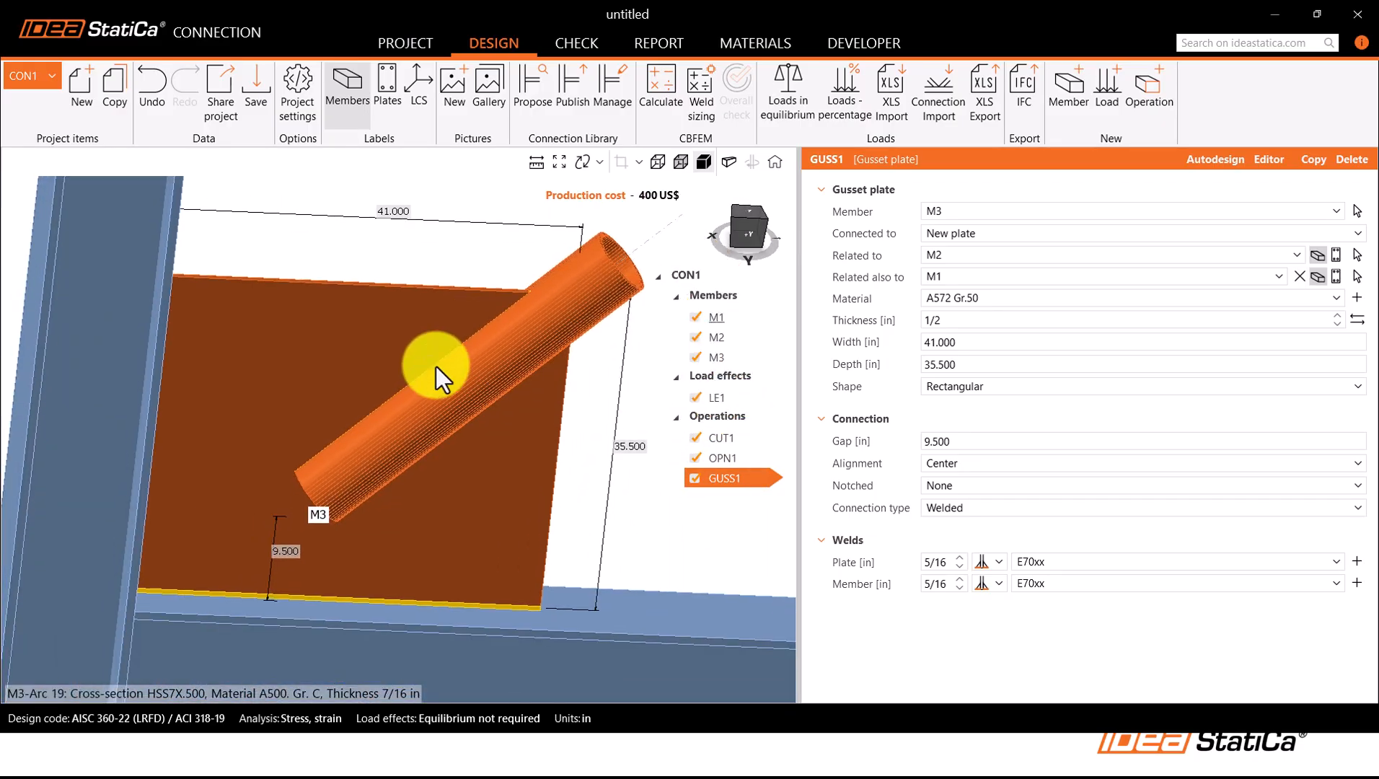
Step: Set the gusset plate's notching to Member so that brace M3 is slotted around the plate
left_click(946, 489)
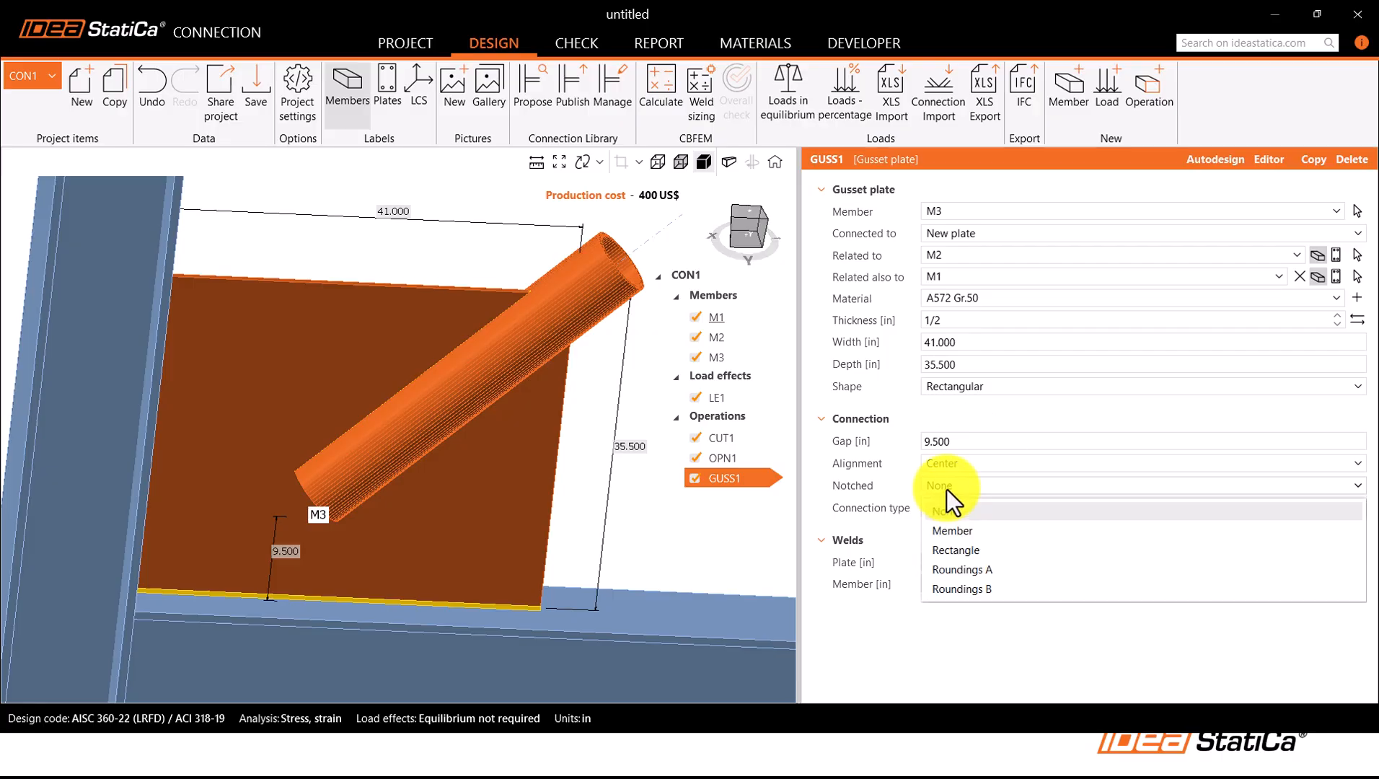
left_click(952, 530)
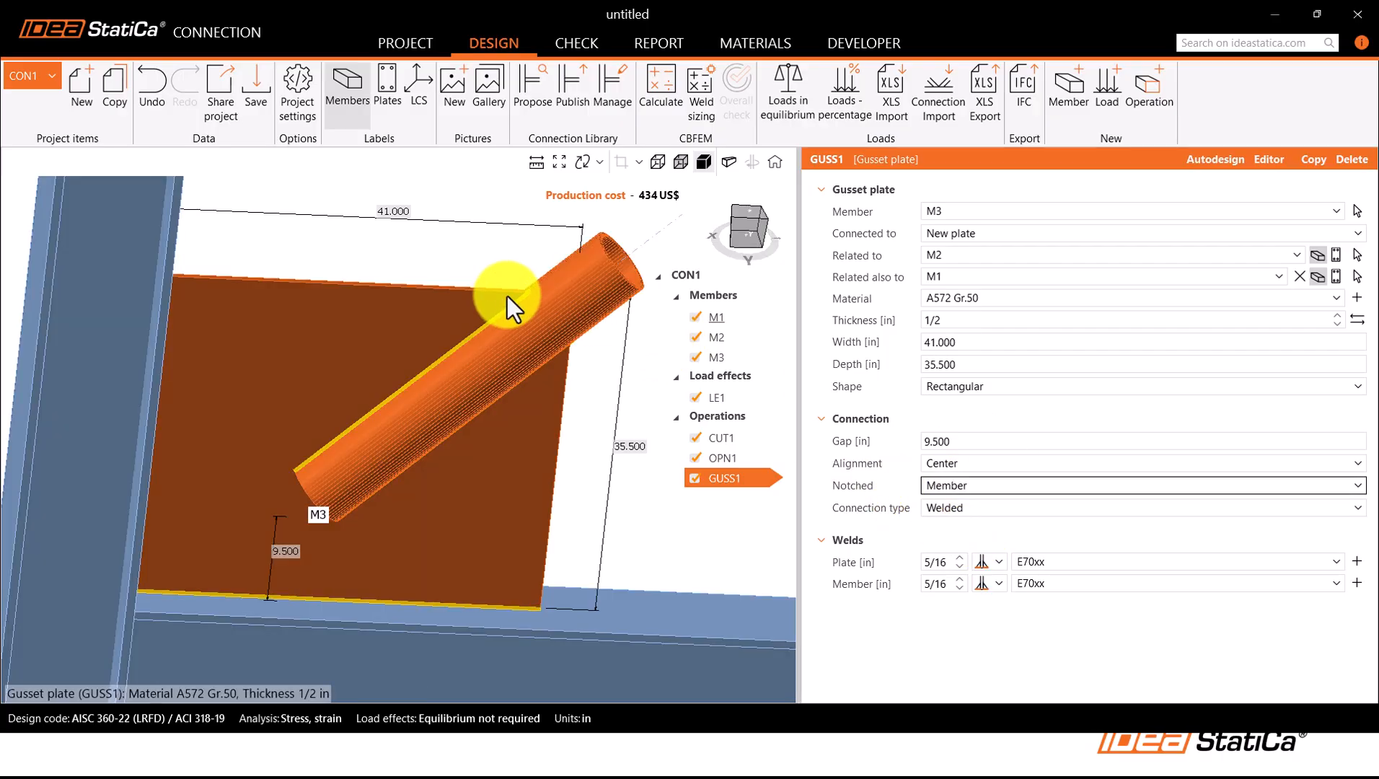
right_click_drag(508, 308, 440, 388)
middle_click_drag(440, 388, 286, 347)
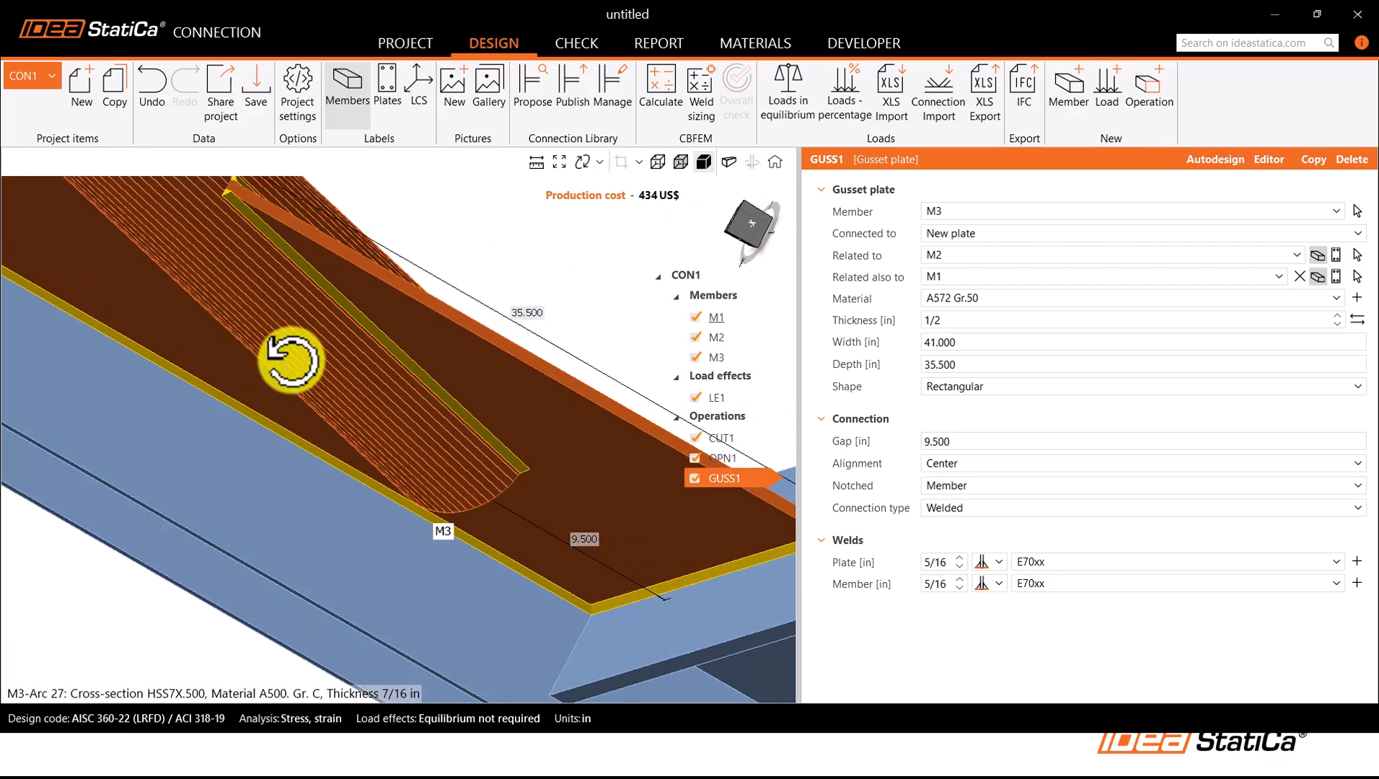
scroll(342, 363, "up", 5)
Step: Change the gusset's member weld type to a front-side fillet weld
left_click(990, 584)
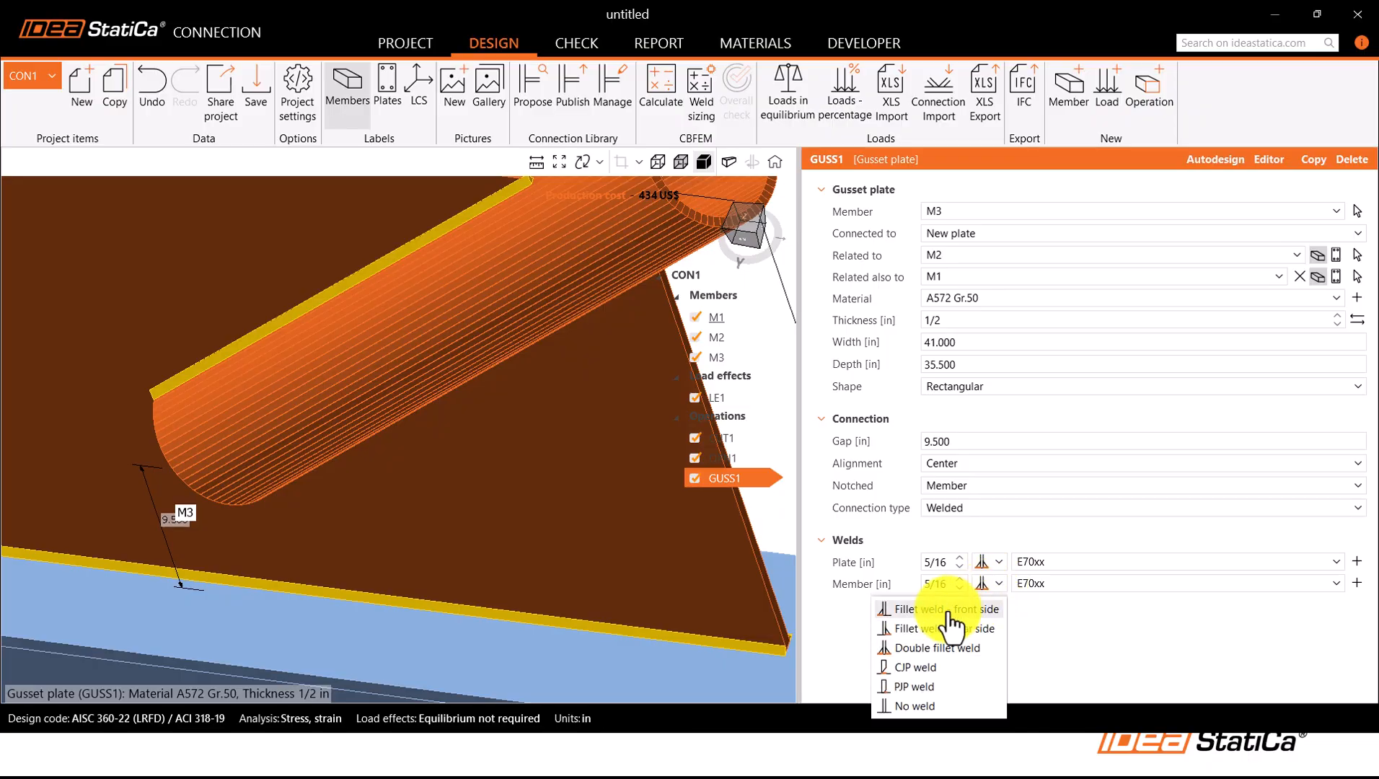
left_click(977, 612)
right_click_drag(414, 484, 562, 338)
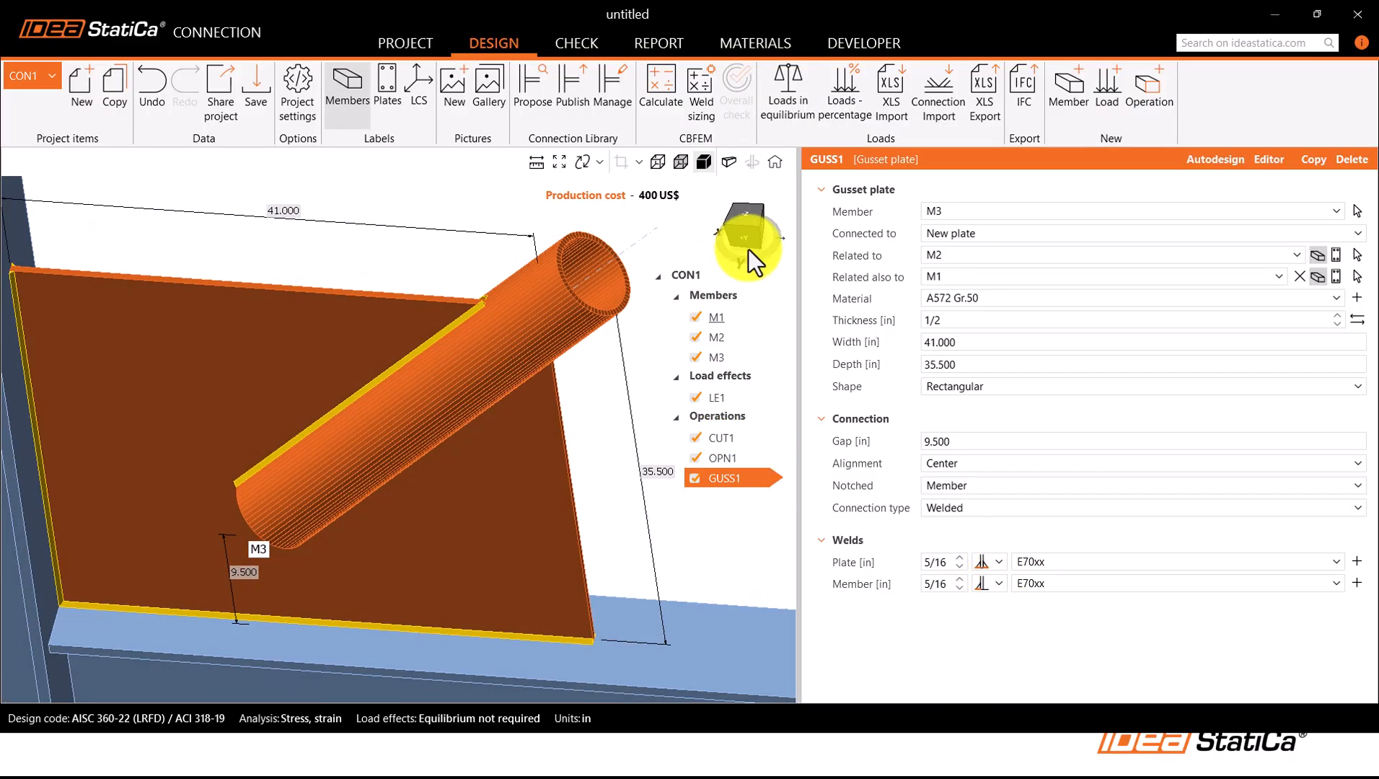
Step: Add a 7 in chamfer to corner 2 of the gusset plate in the plate editor, with the model shown transparent in front view
left_click(741, 233)
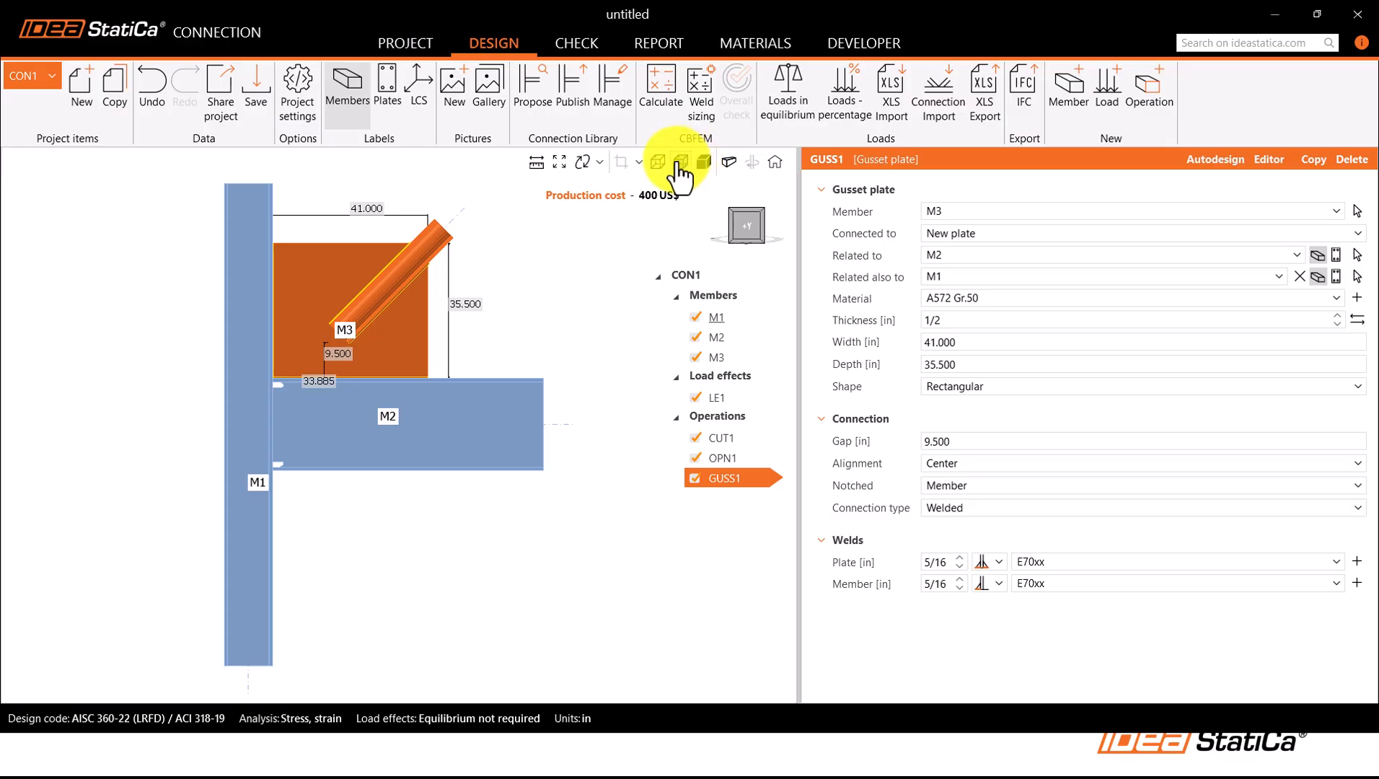
left_click(680, 162)
scroll(402, 244, "up", 5)
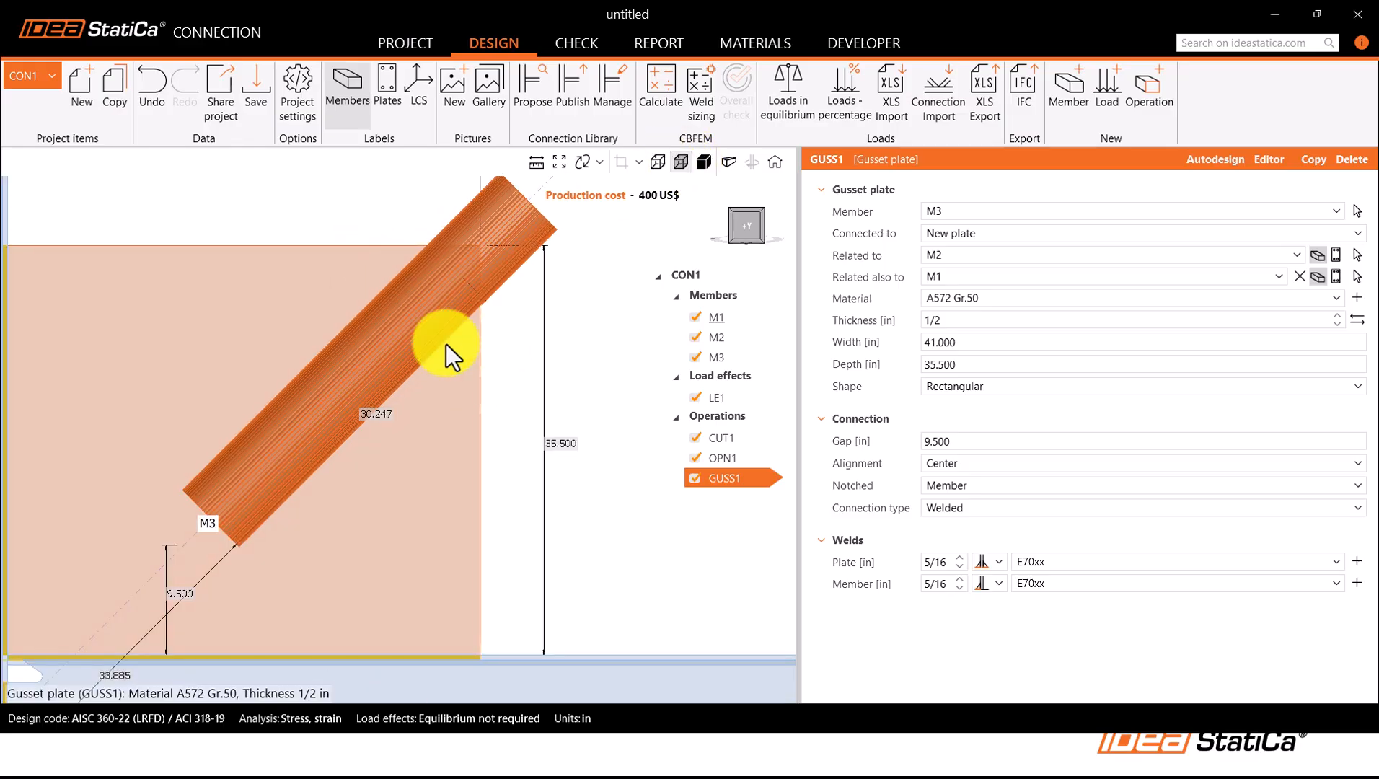
scroll(462, 390, "down", 4)
middle_click_drag(468, 413, 341, 431)
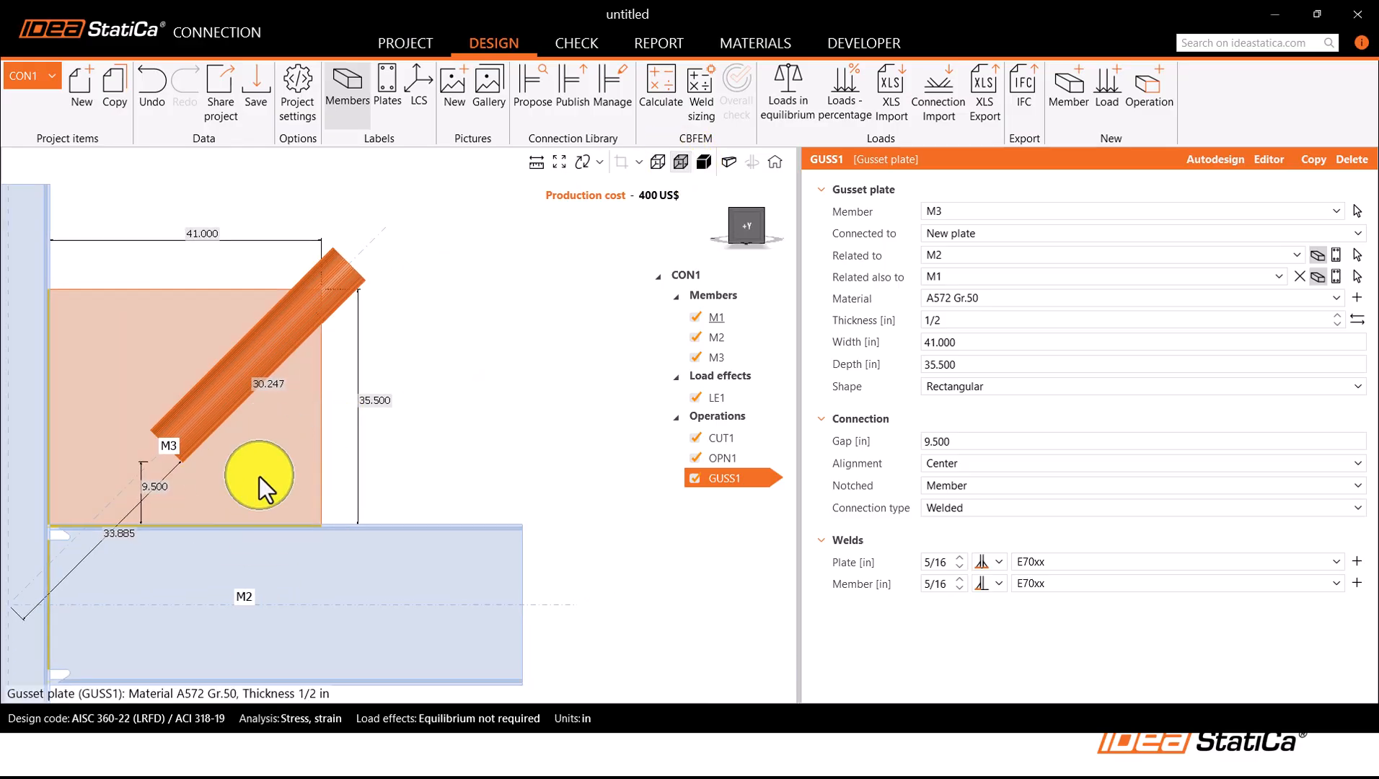
left_click(1259, 161)
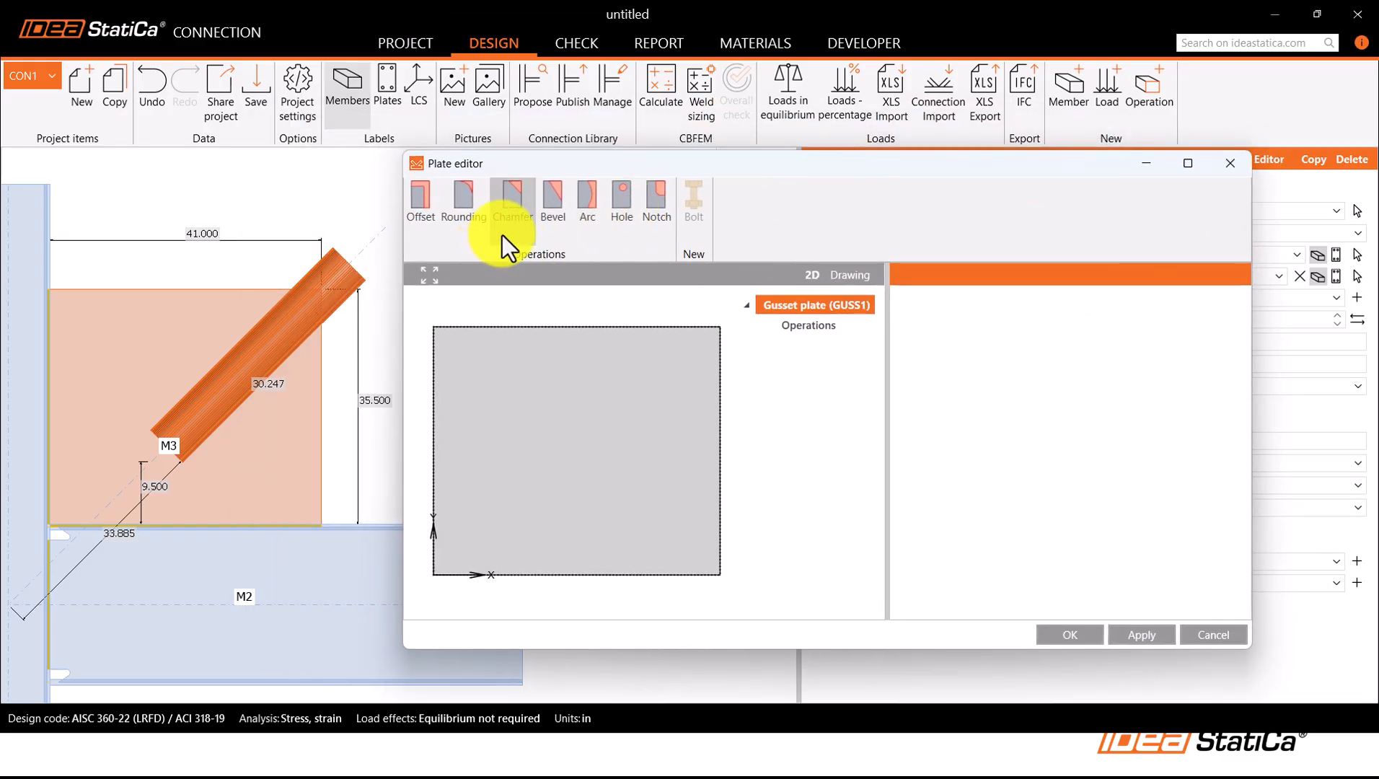
left_click(504, 234)
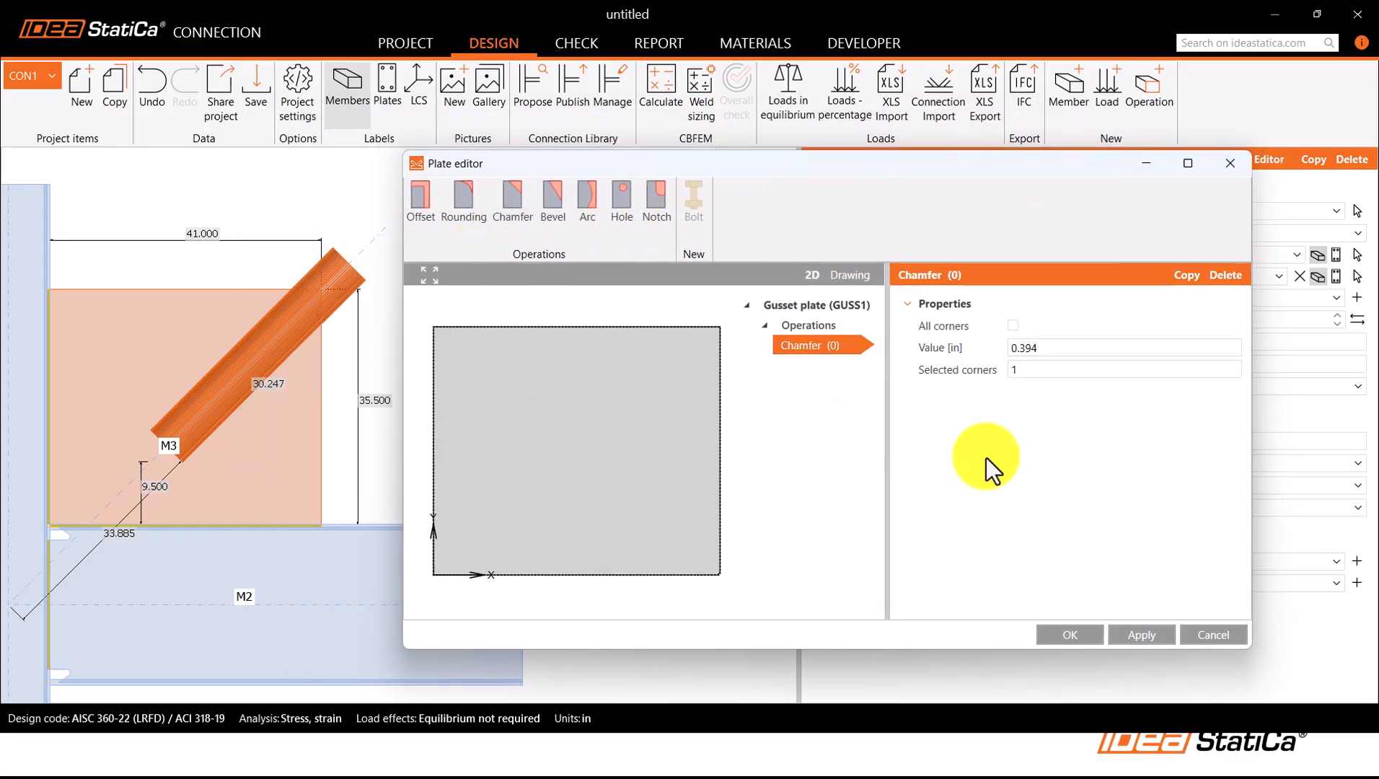
double_click(1060, 347)
type("7")
key("Return")
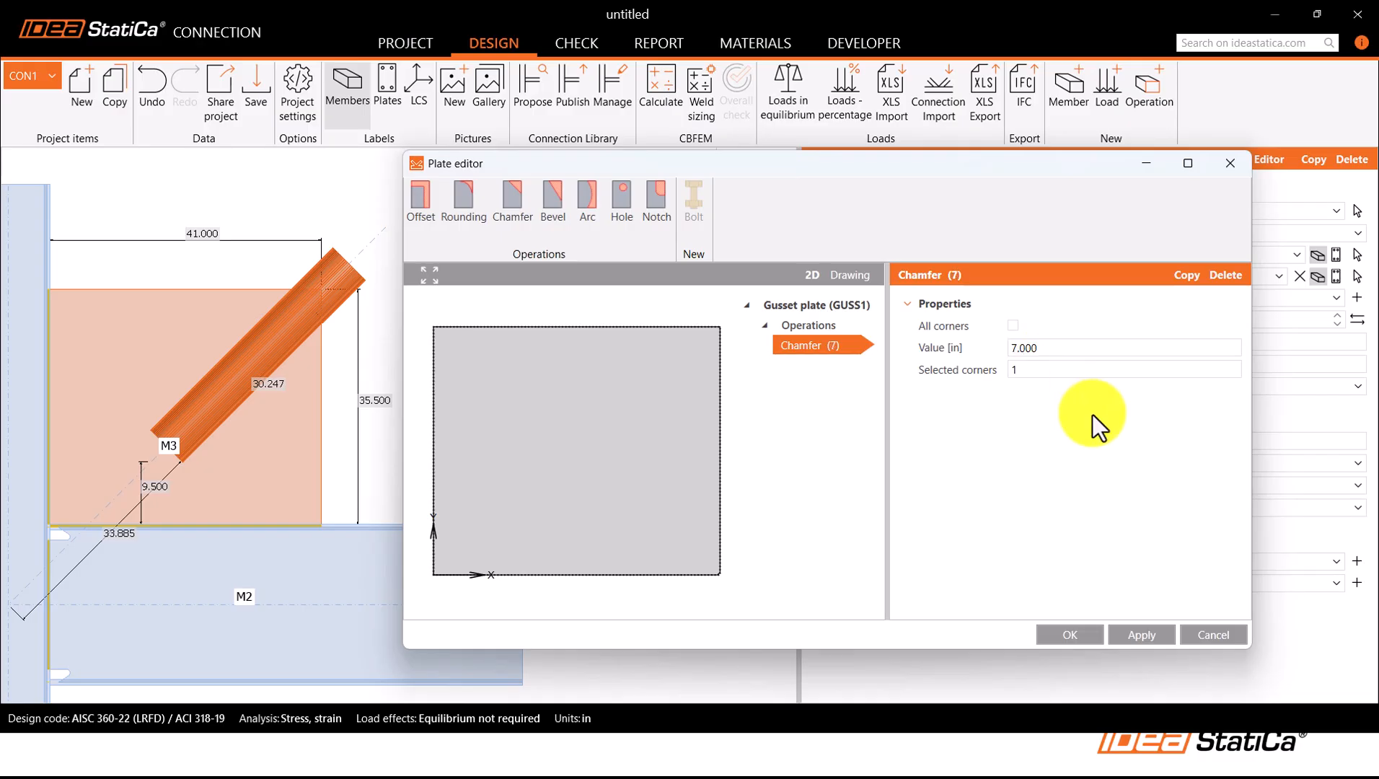
double_click(1049, 369)
type("2")
key("Return")
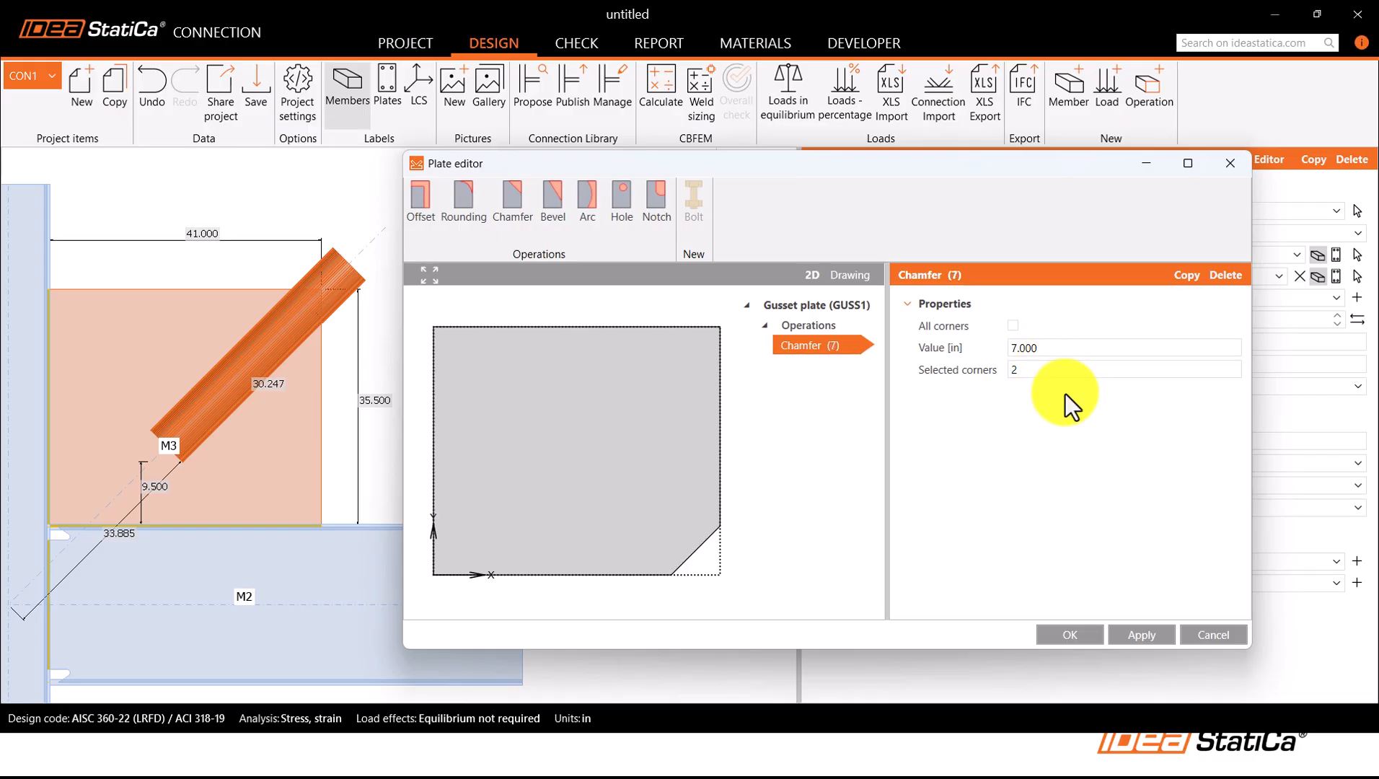
Step: Check the dimensioned drawing of the chamfered gusset plate and apply the plate edits to the model
left_click(851, 278)
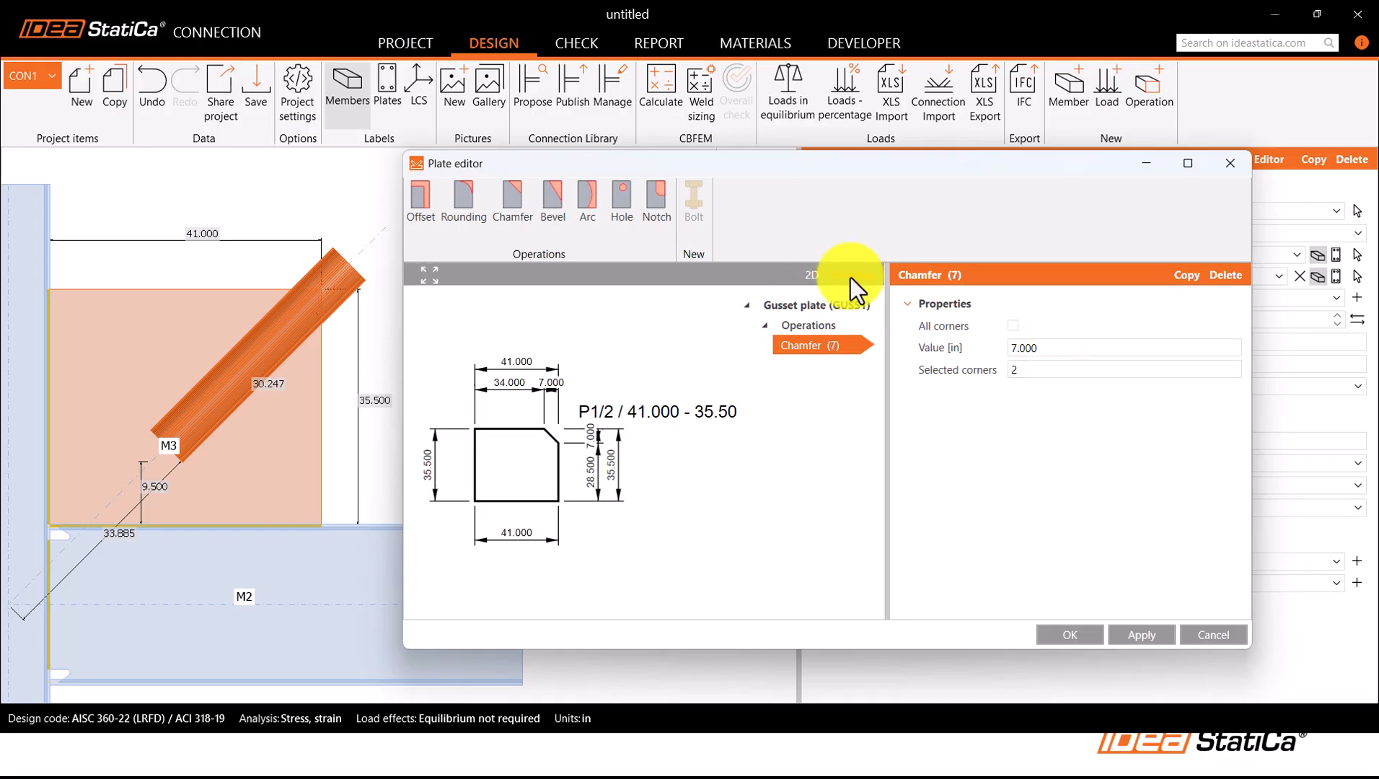
scroll(541, 469, "up", 2)
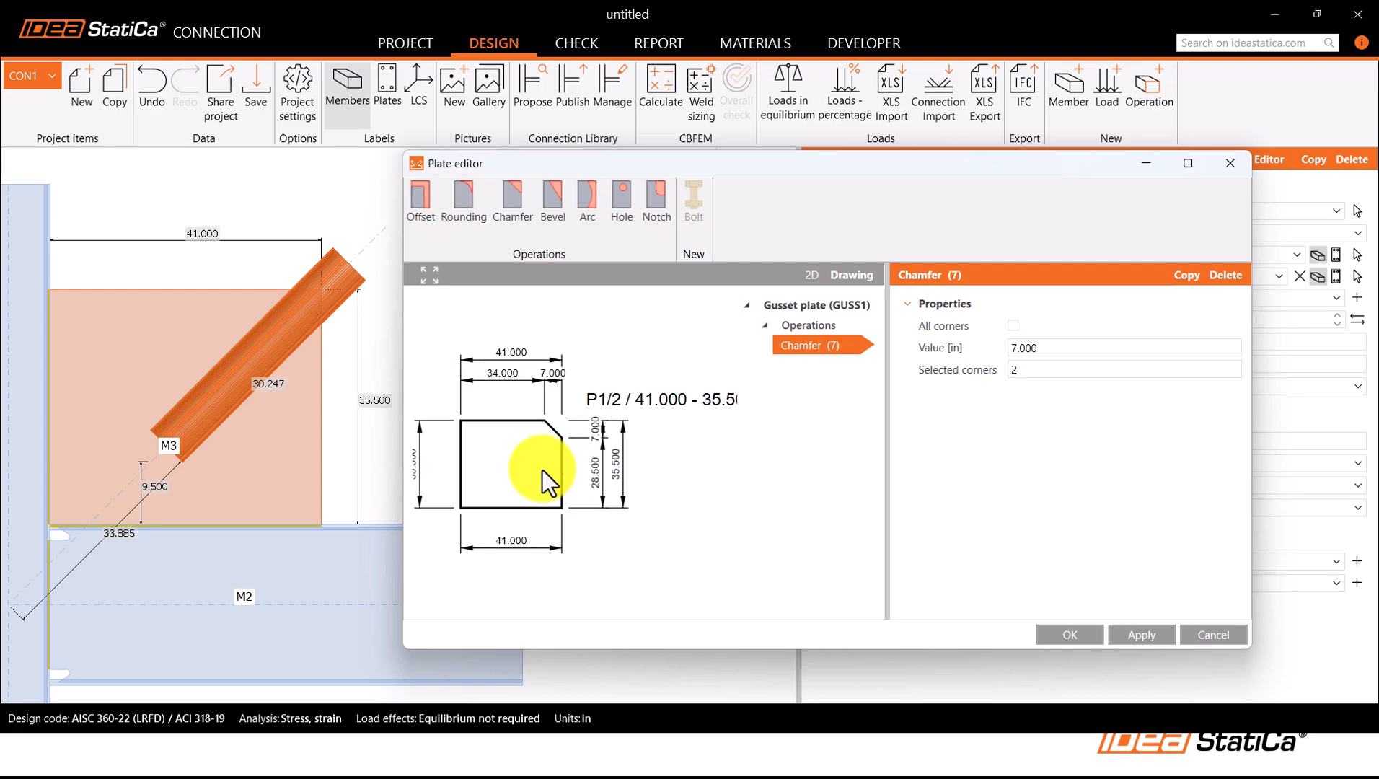
mouse_move(548, 473)
middle_mouse_down()
mouse_move(620, 491)
mouse_move(590, 456)
middle_mouse_up()
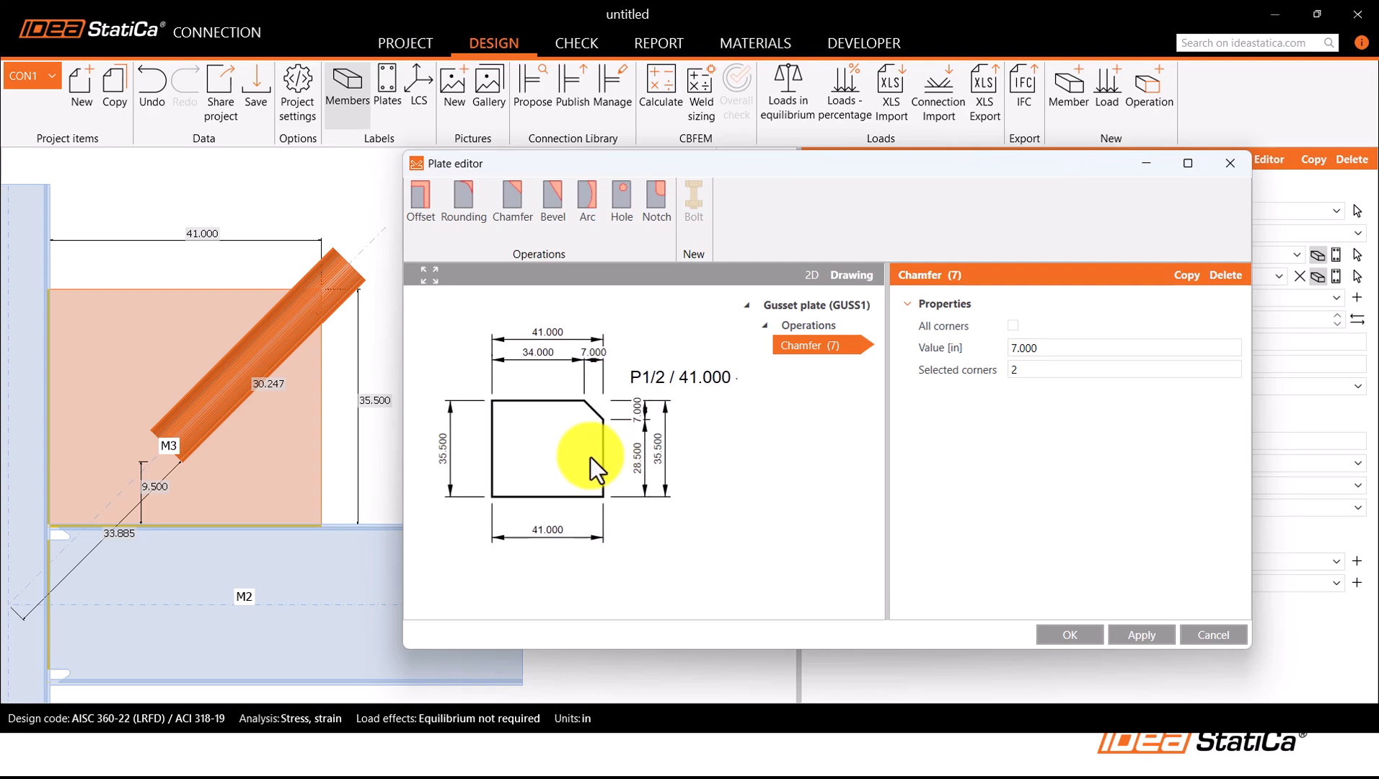
left_click(1144, 633)
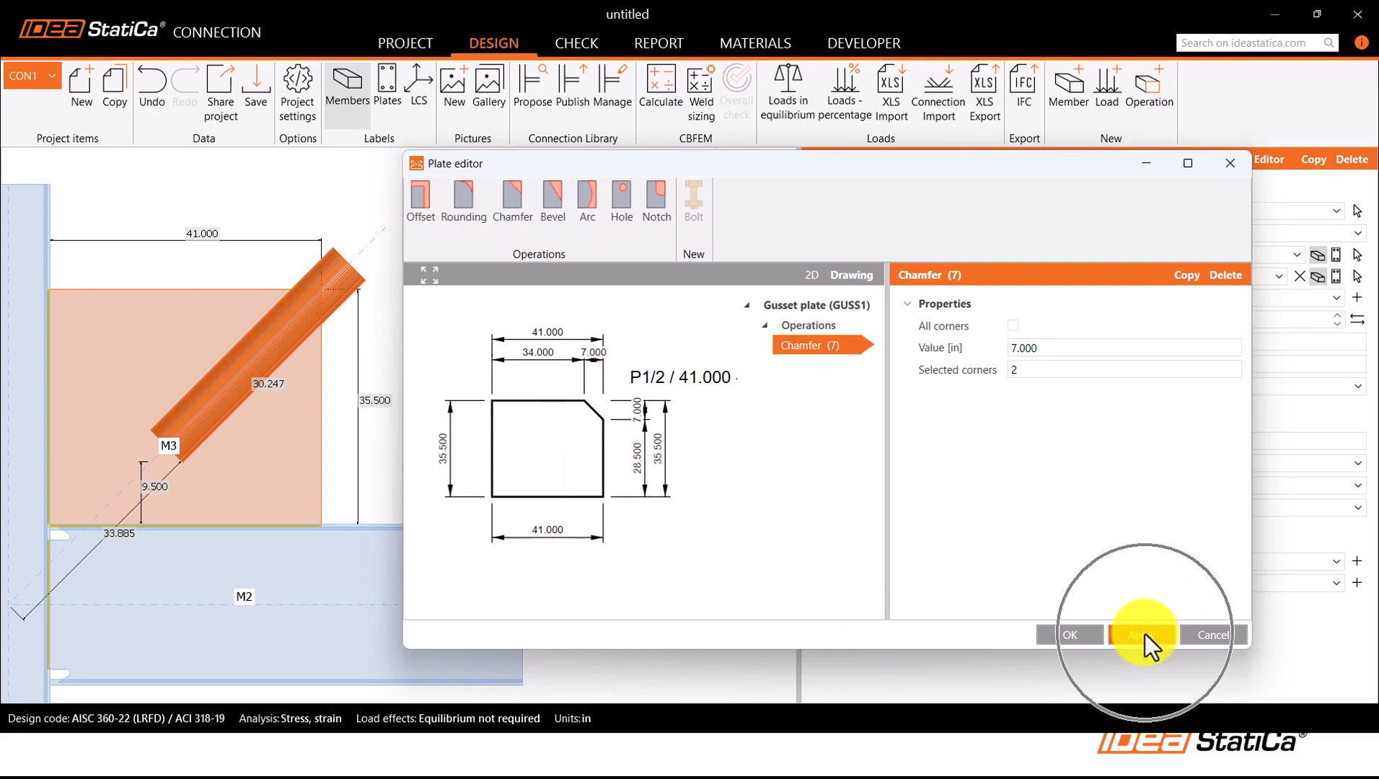
left_click(1047, 634)
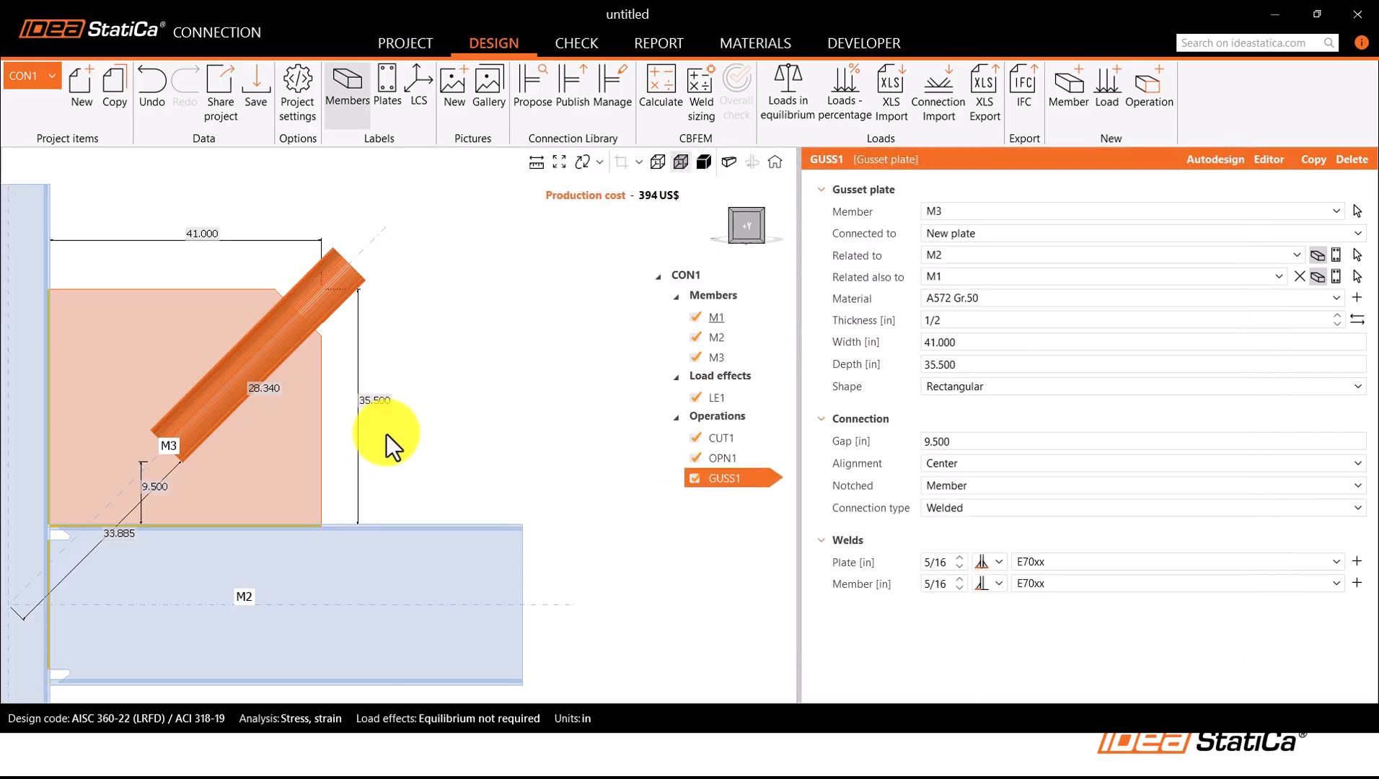
Step: Show the model as solid, examine the chamfered gusset corner where it meets the slotted brace M3 in 3D, and review the connection from the front
scroll(389, 425, "down", 3)
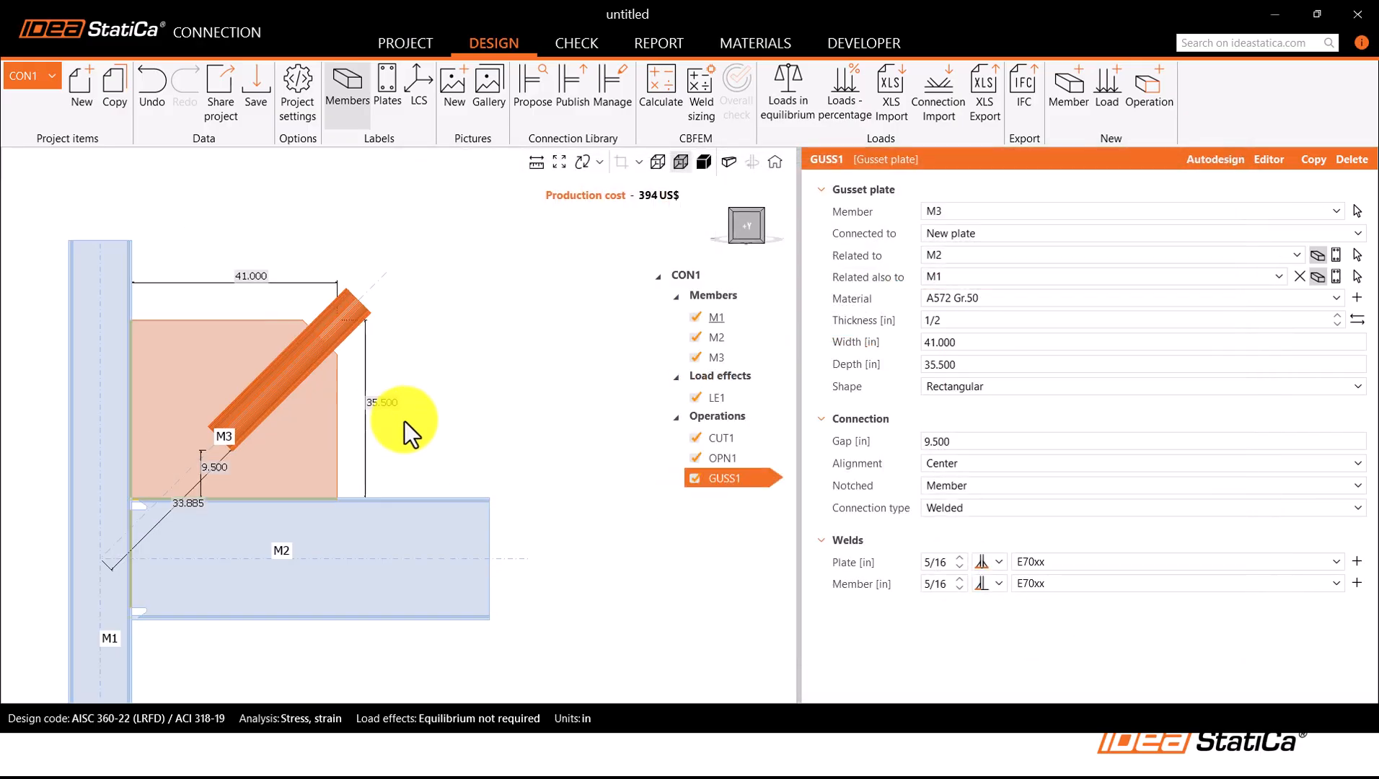
left_click(703, 162)
scroll(279, 302, "up", 2)
scroll(278, 302, "up", 2)
scroll(267, 320, "down", 2)
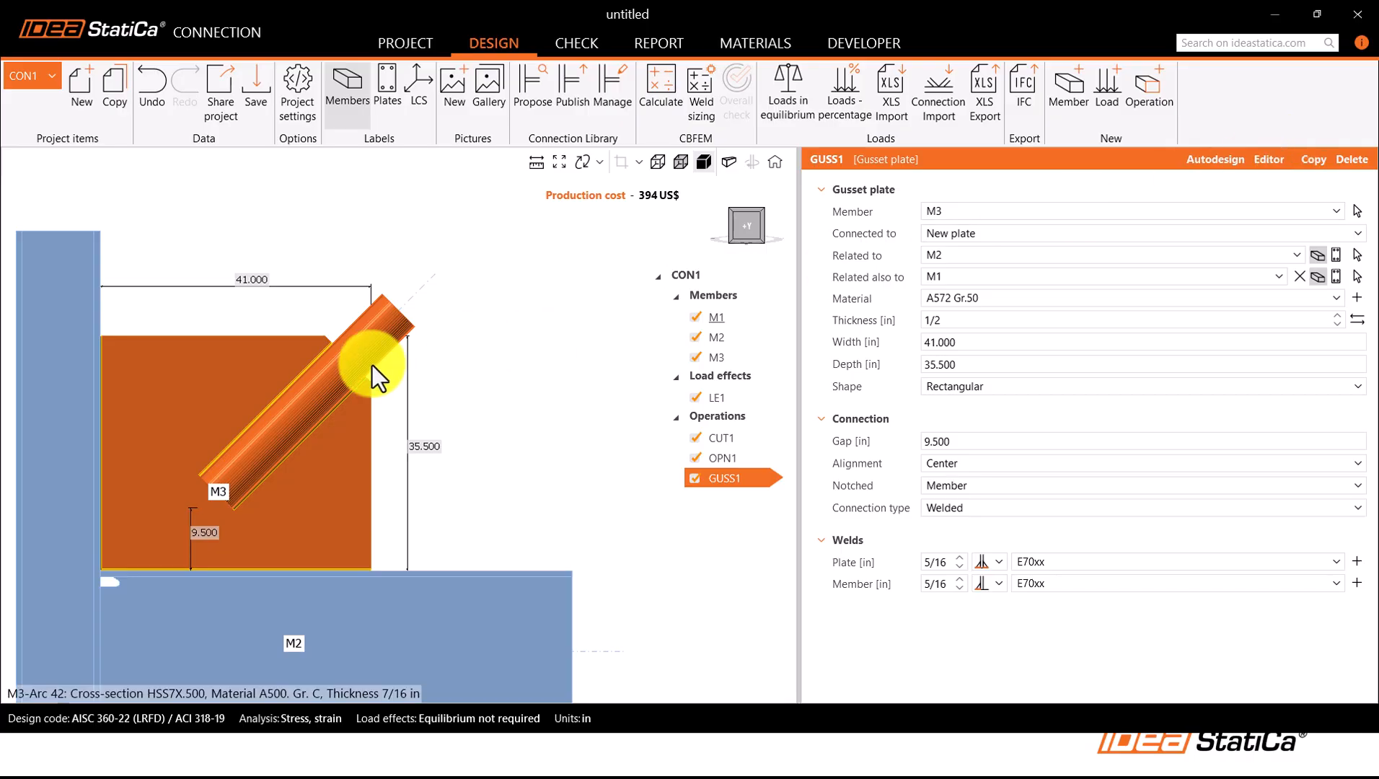
scroll(294, 328, "up", 4)
right_click_drag(292, 332, 318, 393)
middle_click_drag(226, 370, 375, 399)
scroll(459, 358, "up", 3)
right_click_drag(459, 358, 462, 307)
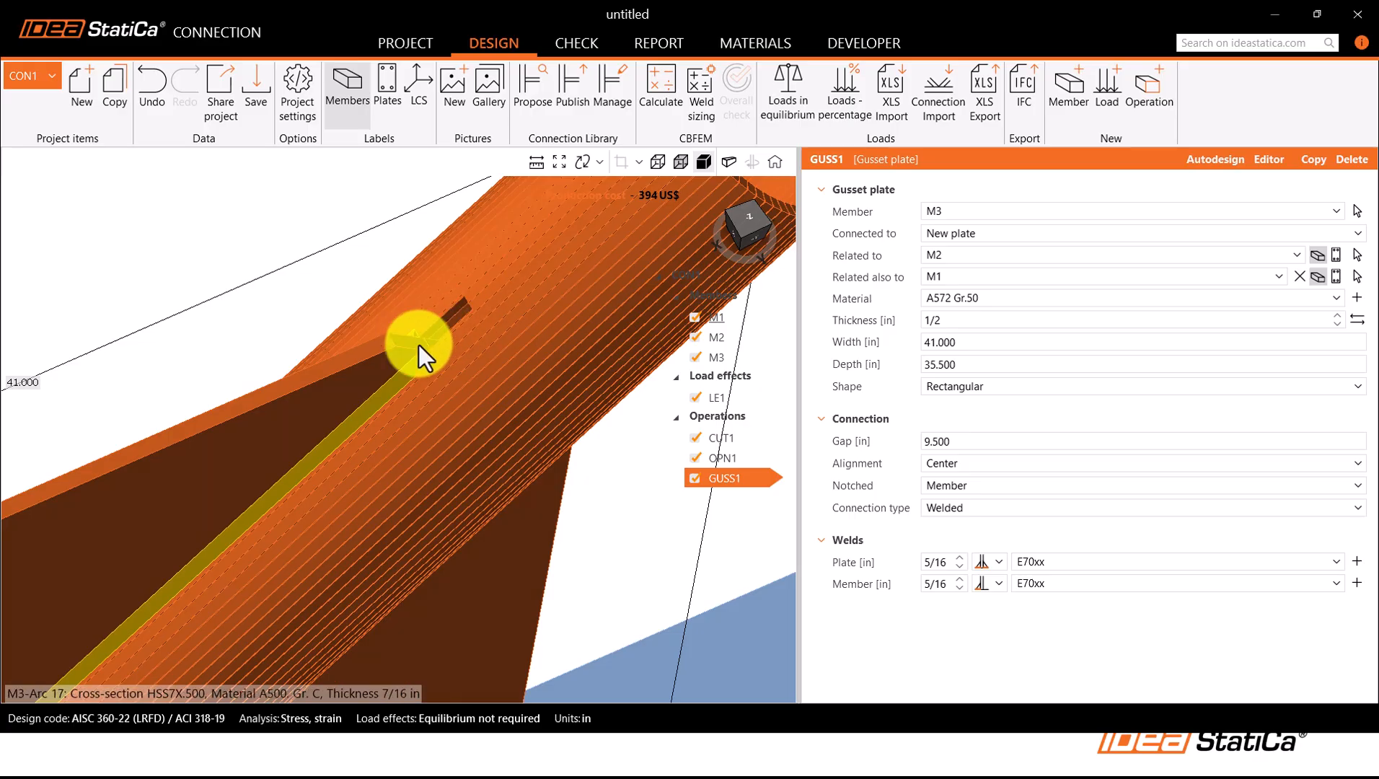
right_click_drag(439, 354, 364, 395)
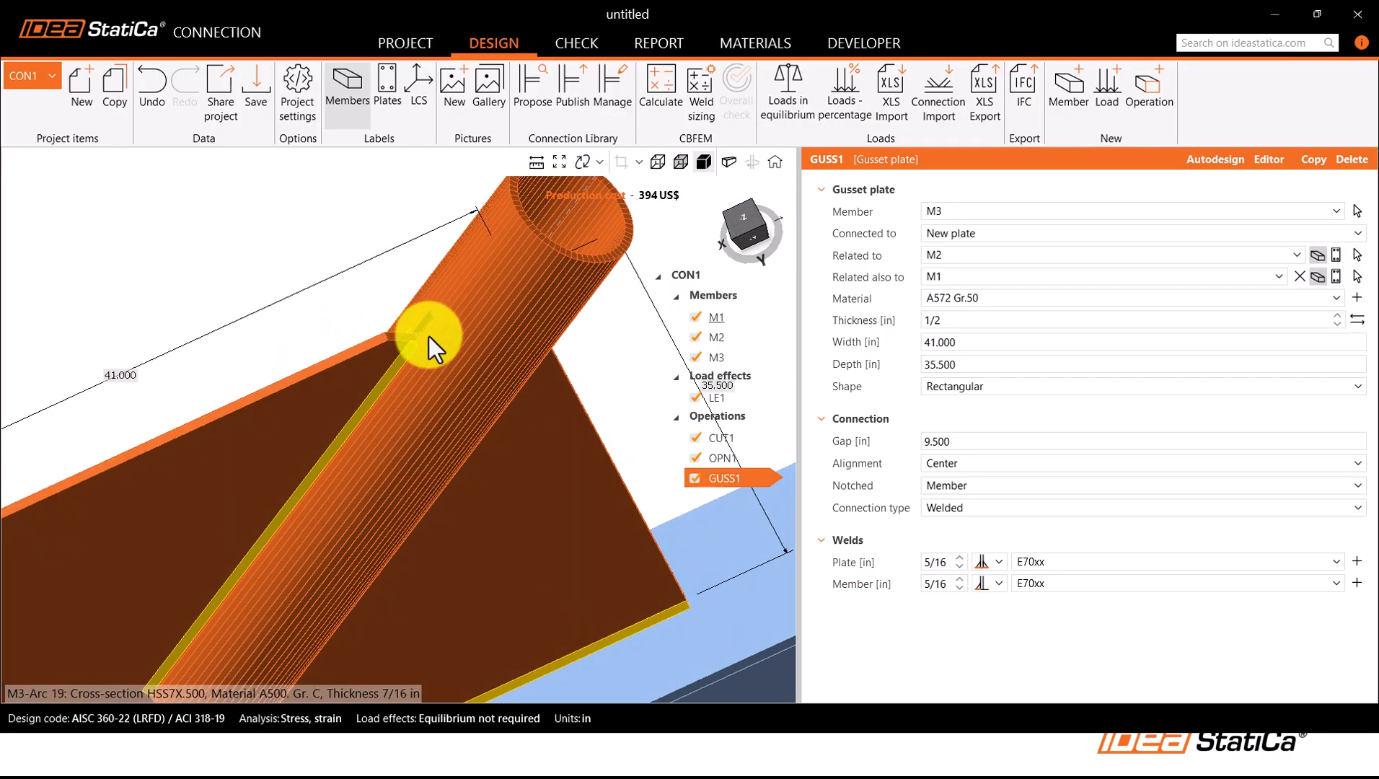
scroll(429, 336, "up", 3)
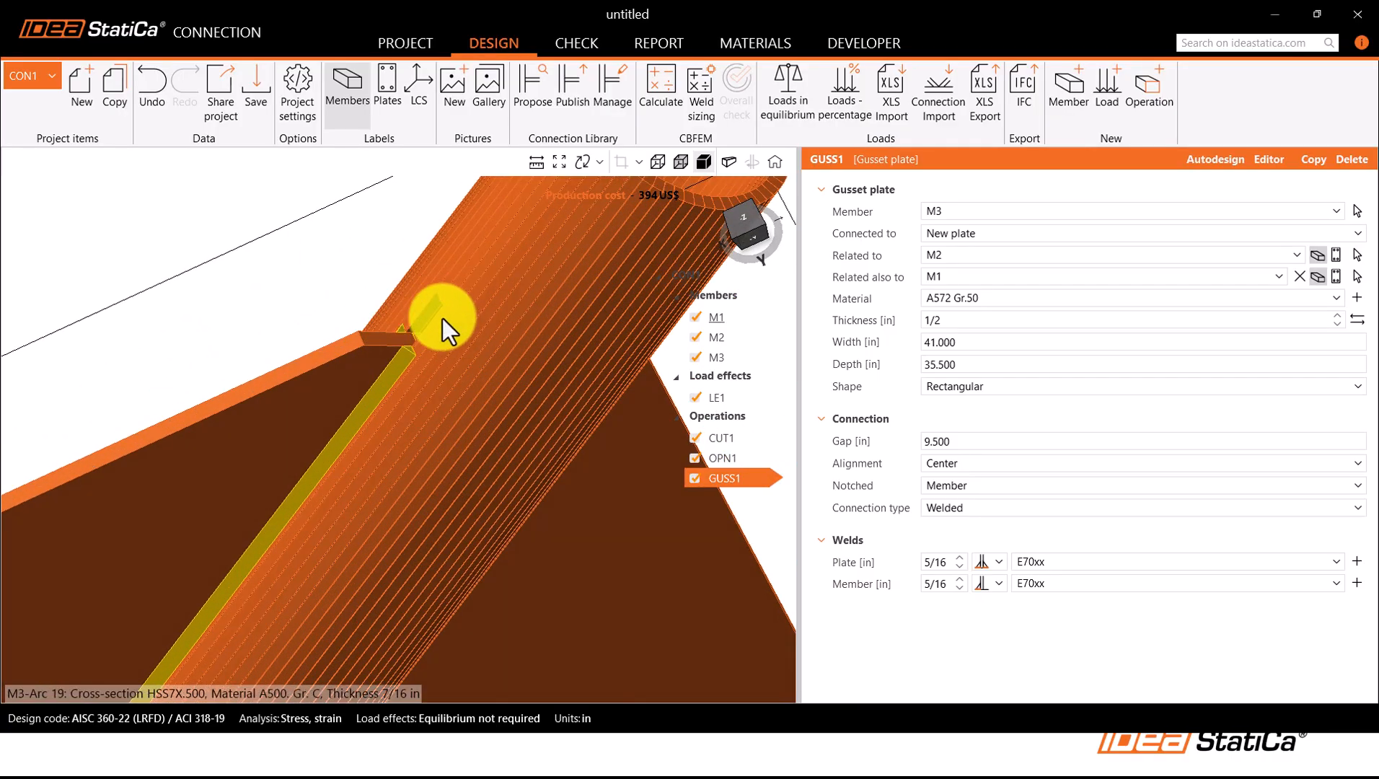
scroll(441, 359, "down", 1)
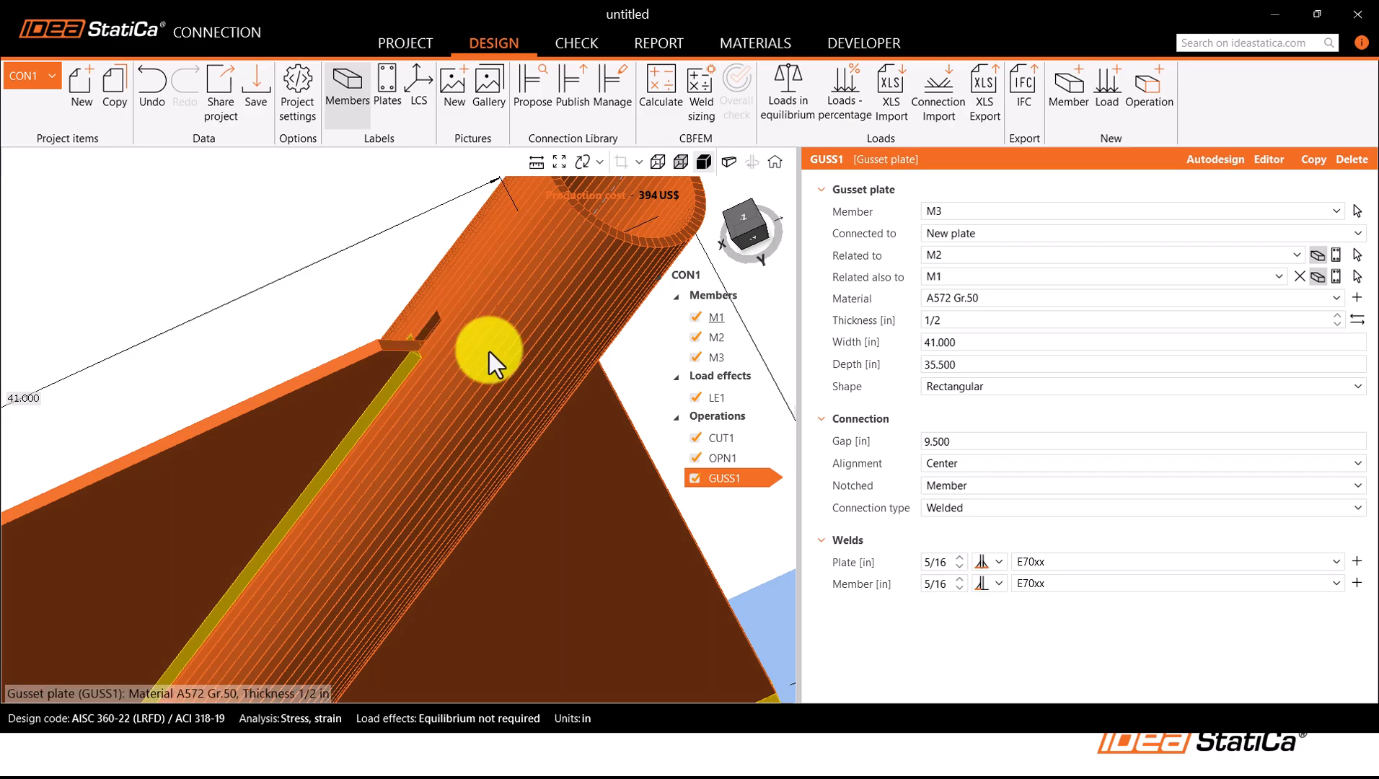
scroll(453, 298, "down", 5)
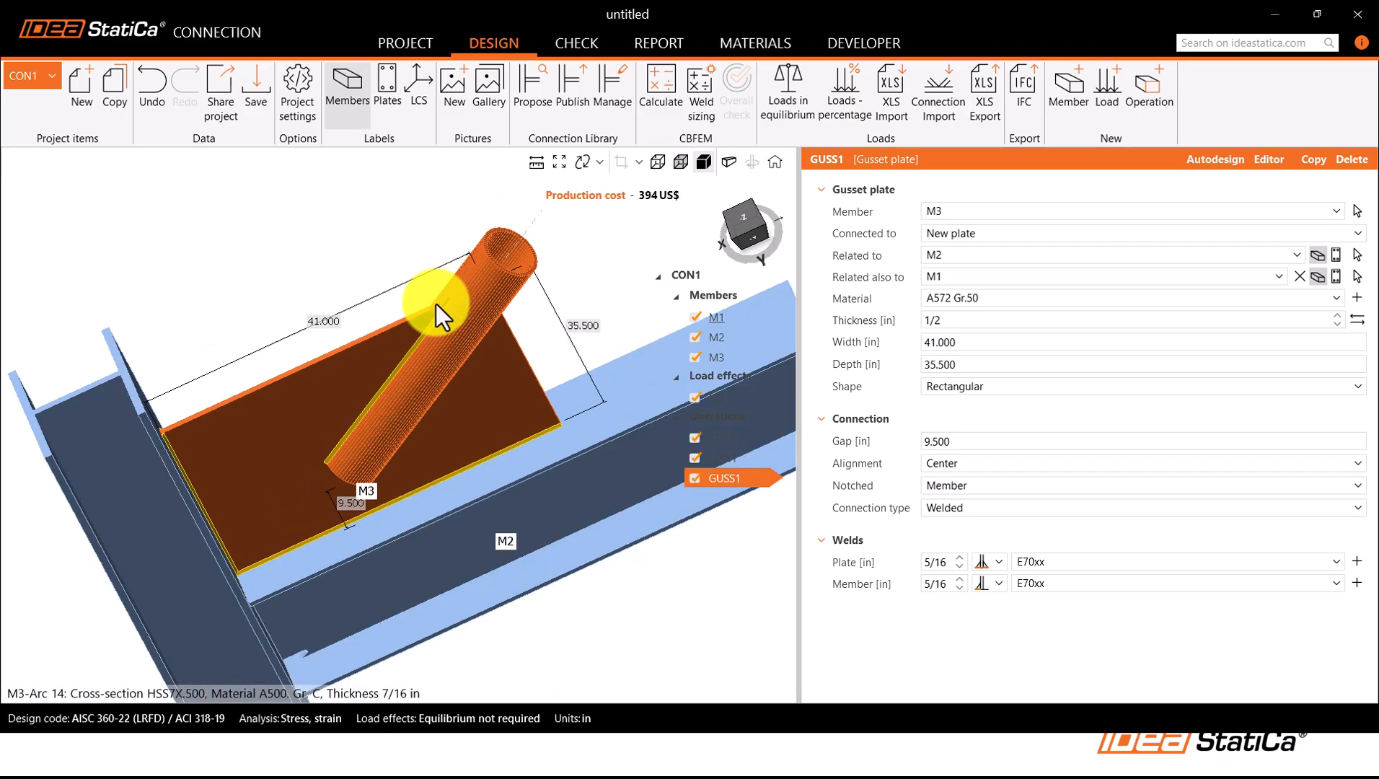
scroll(435, 304, "up", 1)
scroll(435, 304, "down", 1)
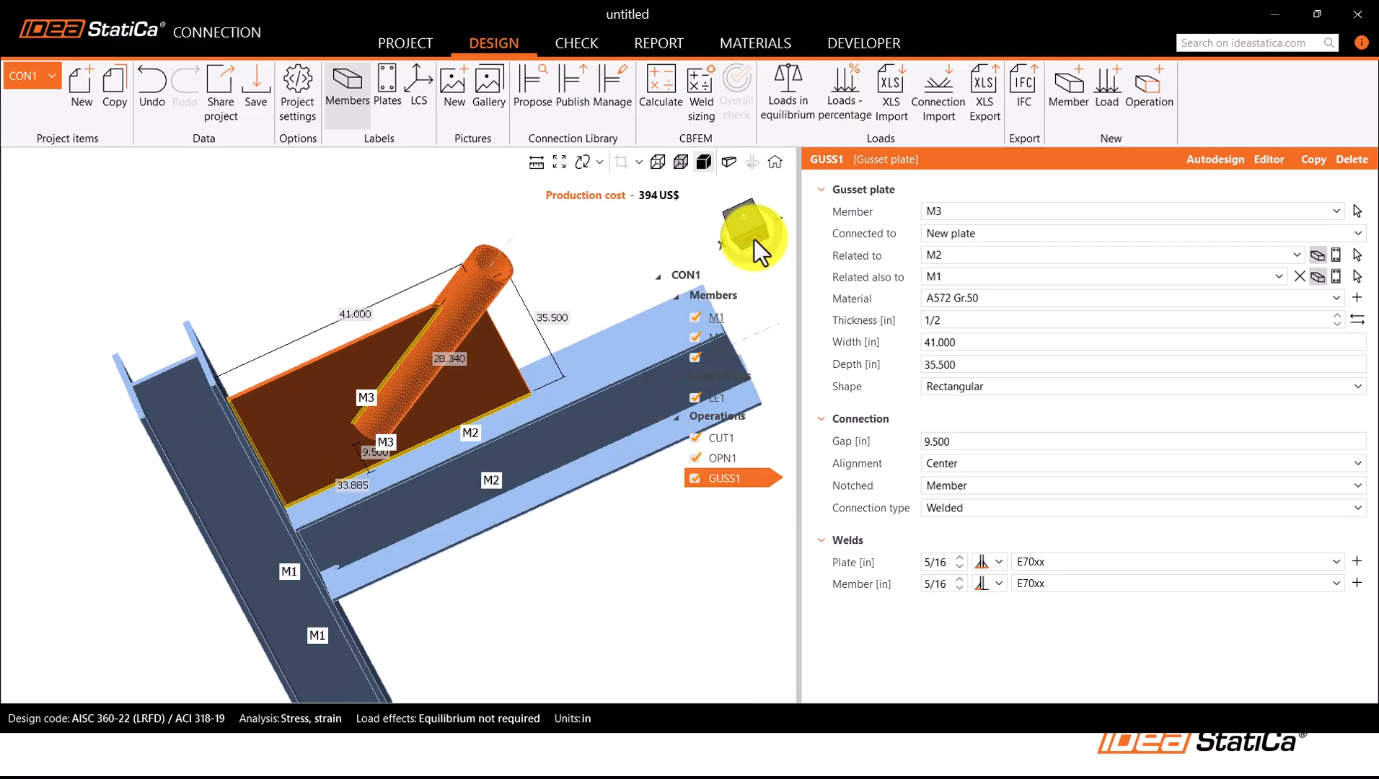
left_click(754, 239)
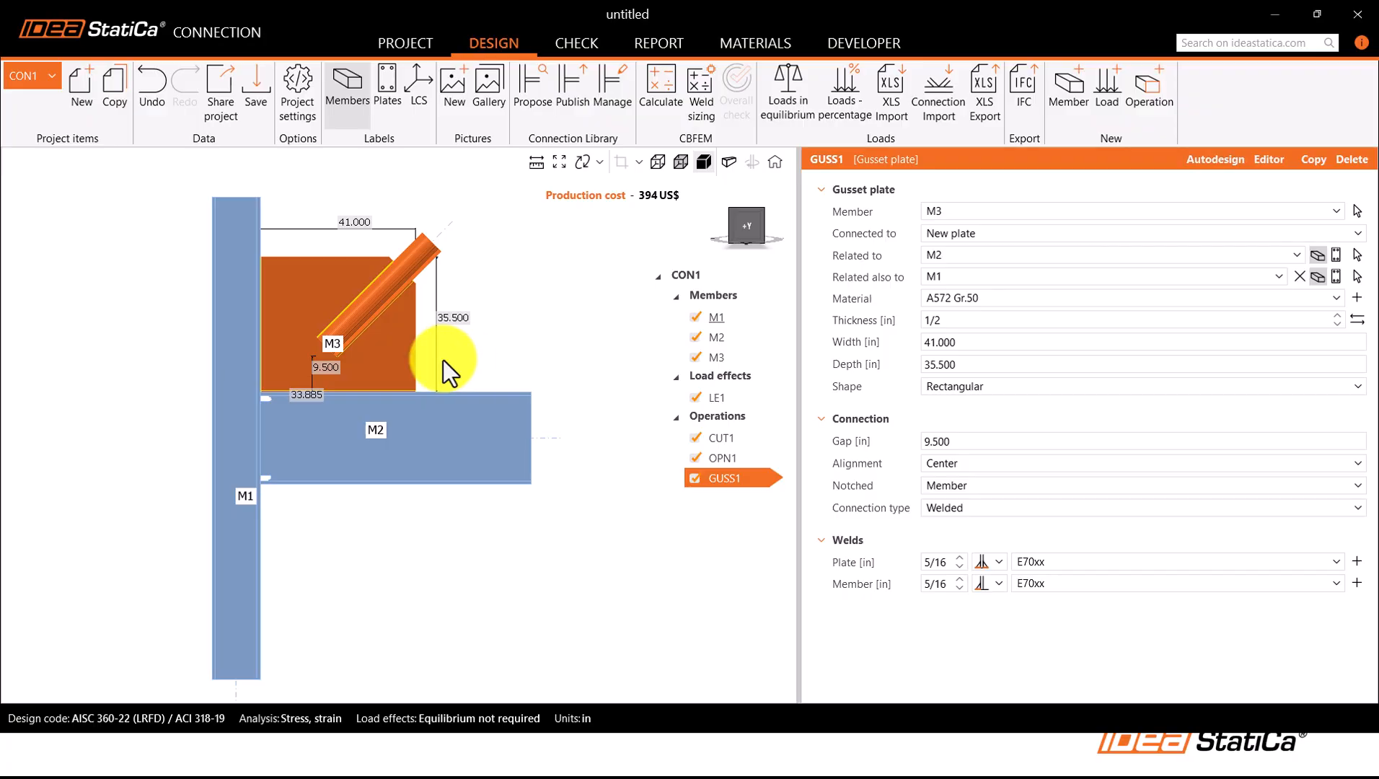
middle_click_drag(332, 380, 341, 395)
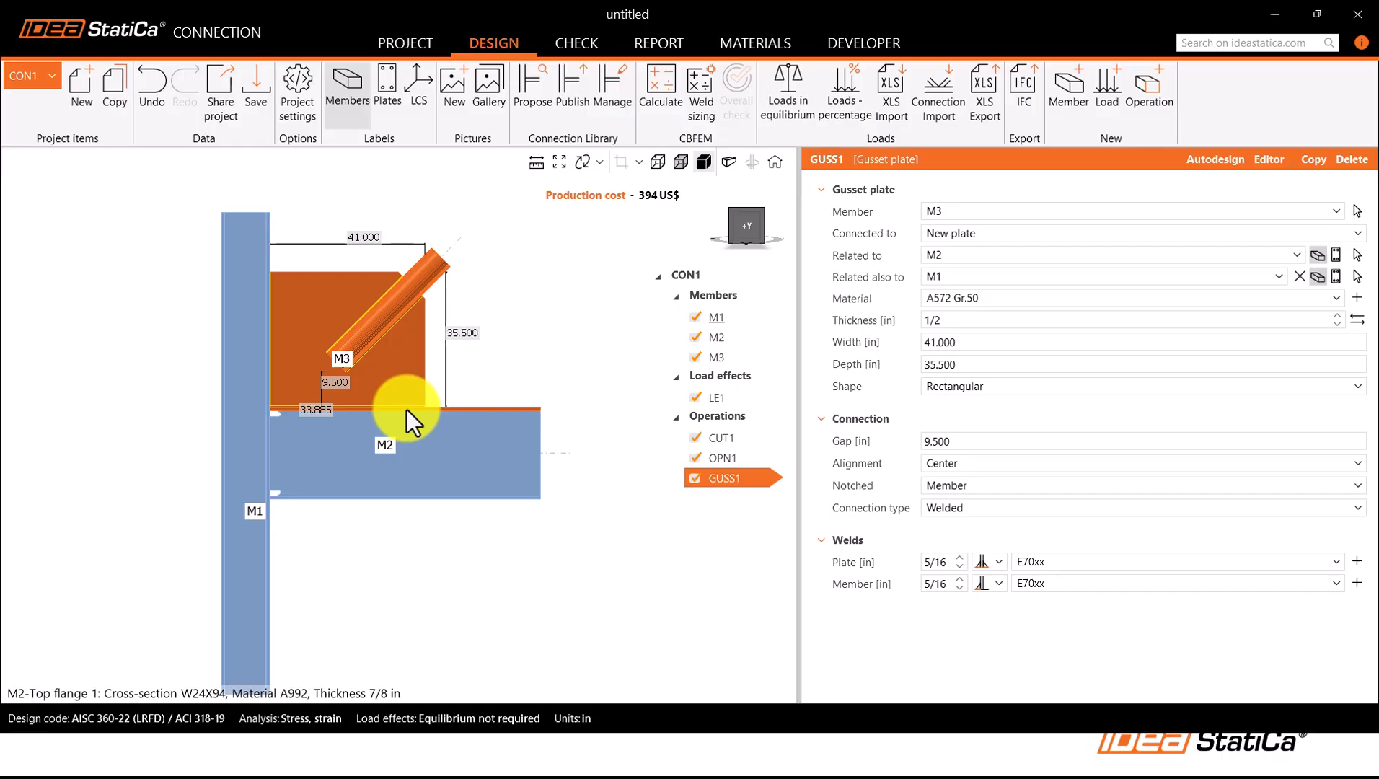
middle_click_drag(345, 401, 370, 415)
middle_click_drag(458, 388, 407, 360)
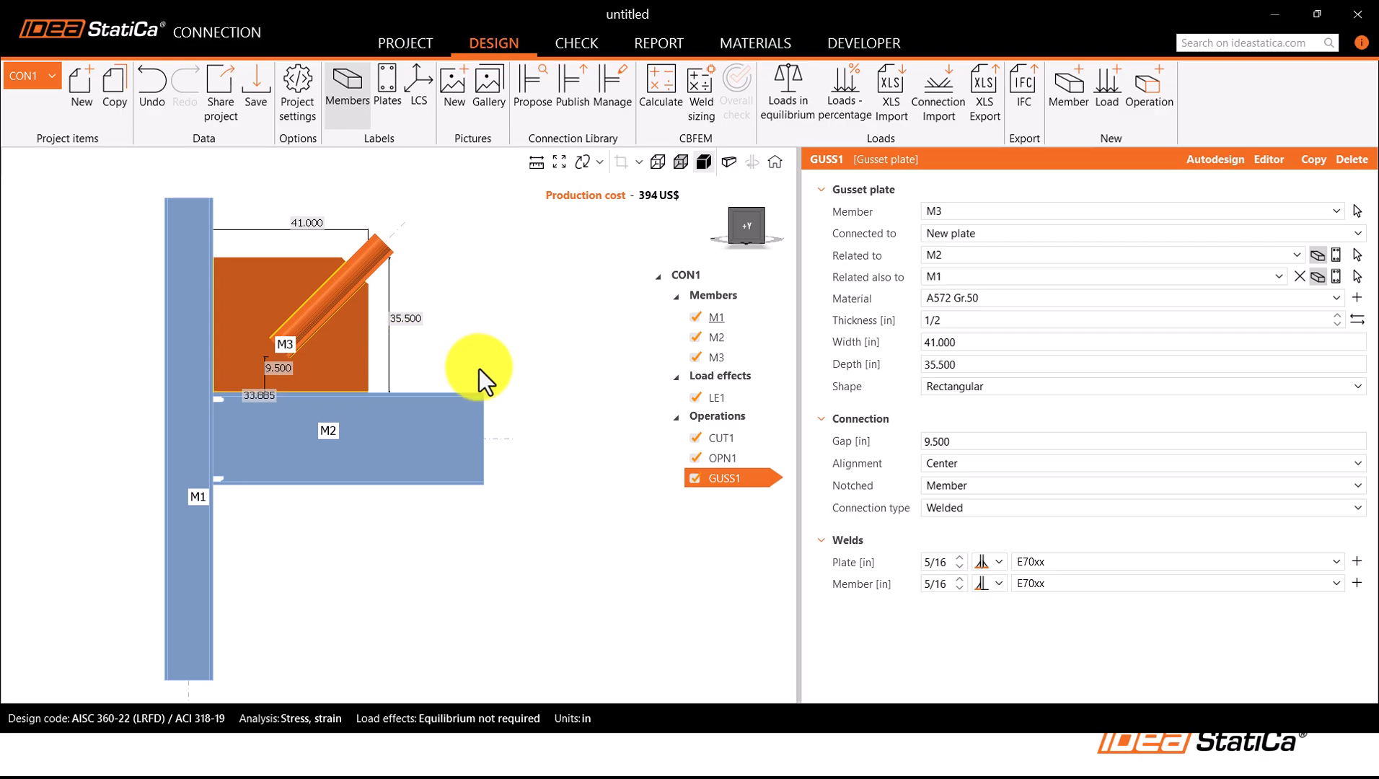
middle_click_drag(479, 369, 471, 373)
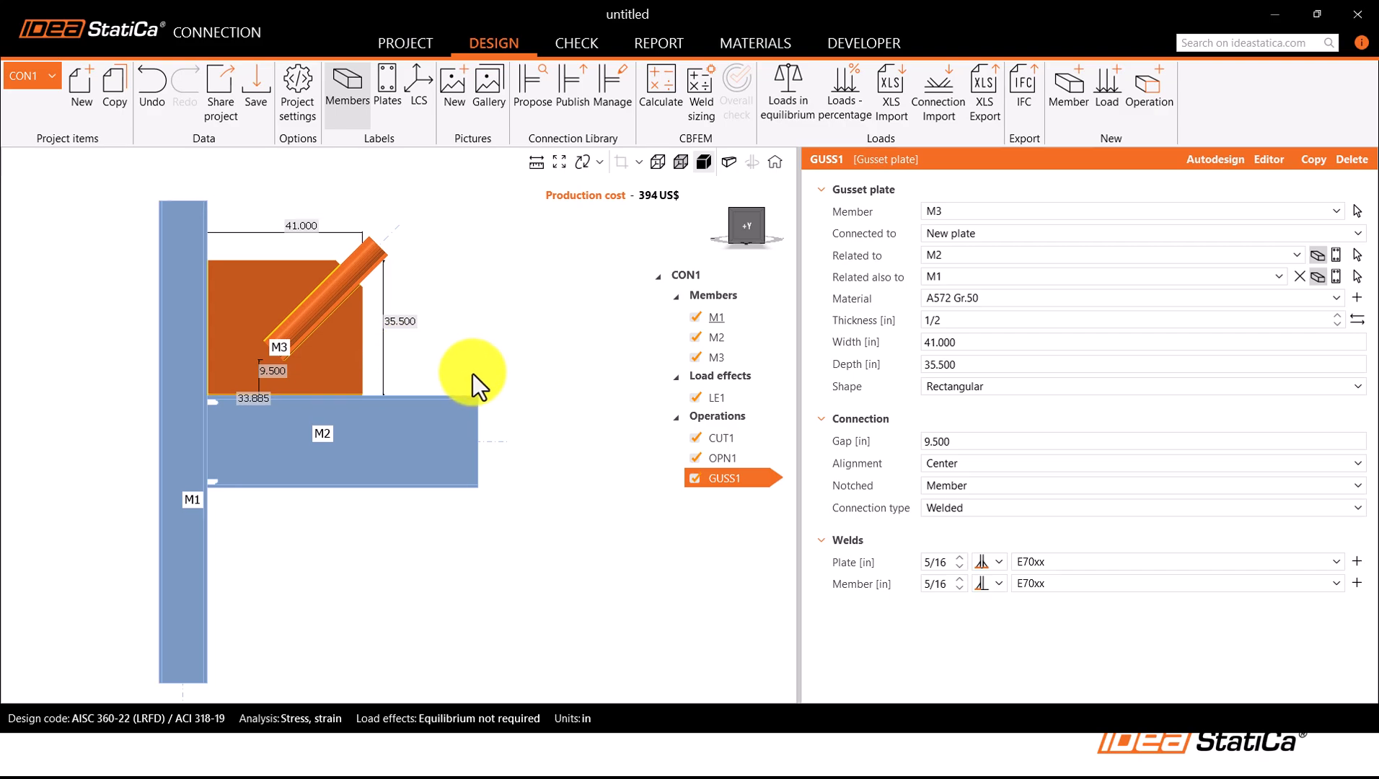
Step: Set the axial force N at the end of brace M3 to -100 kip in load effect LE1 and view it from the front
left_click(731, 395)
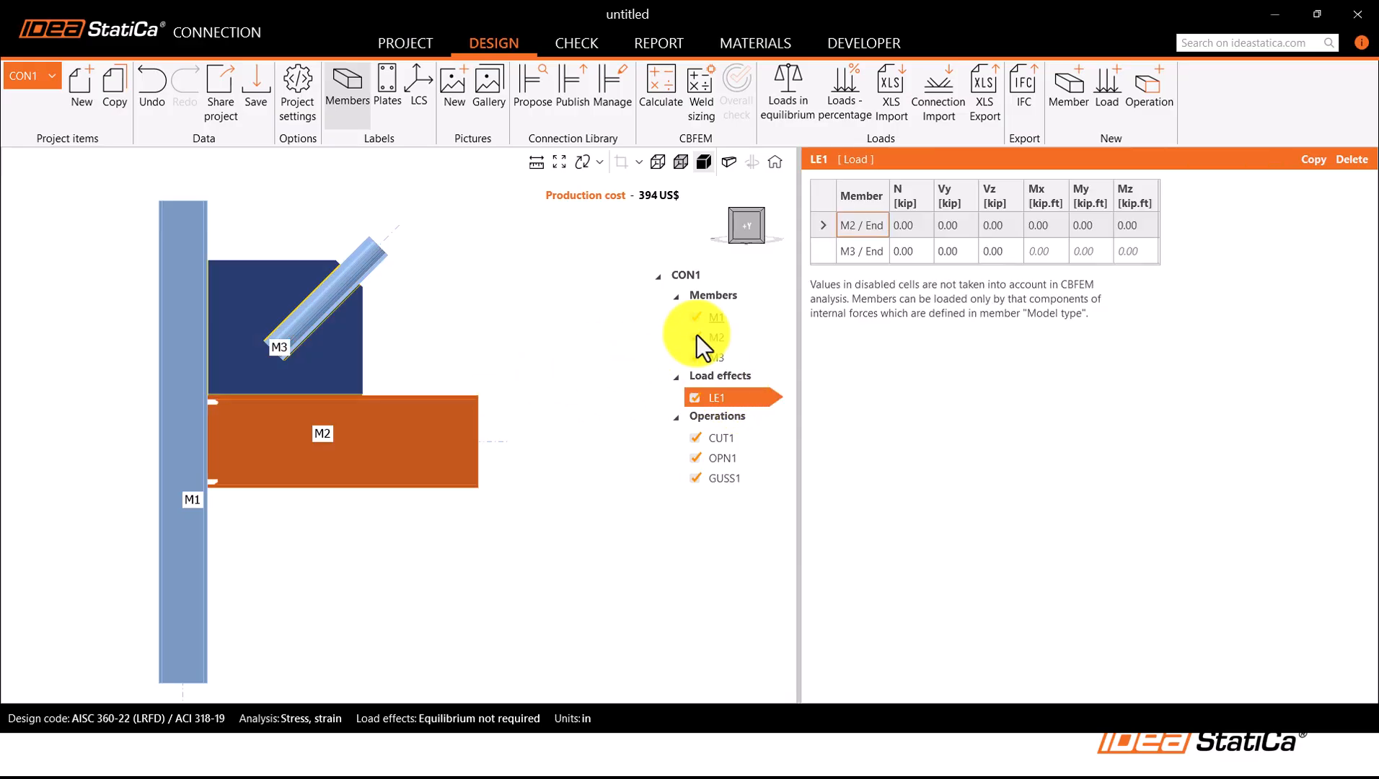
left_click(916, 256)
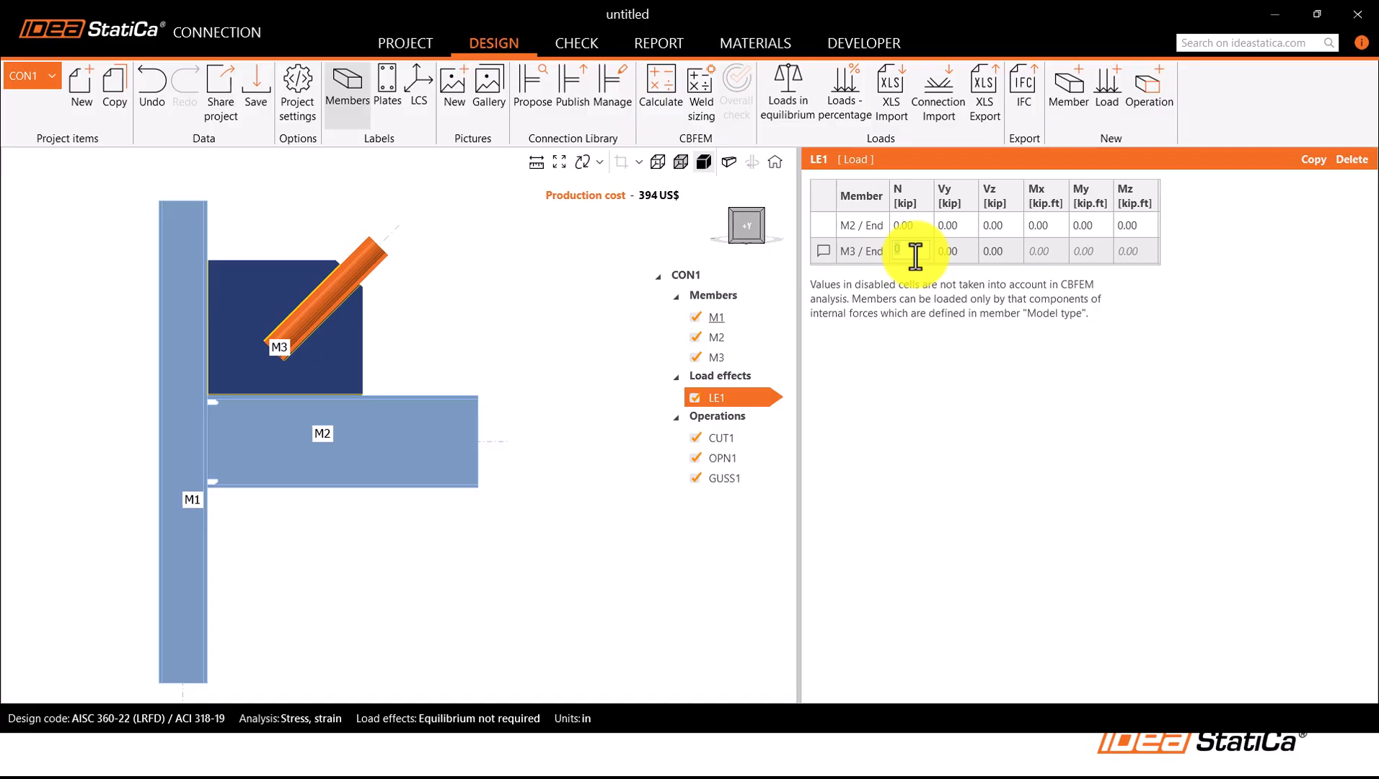
type("-100")
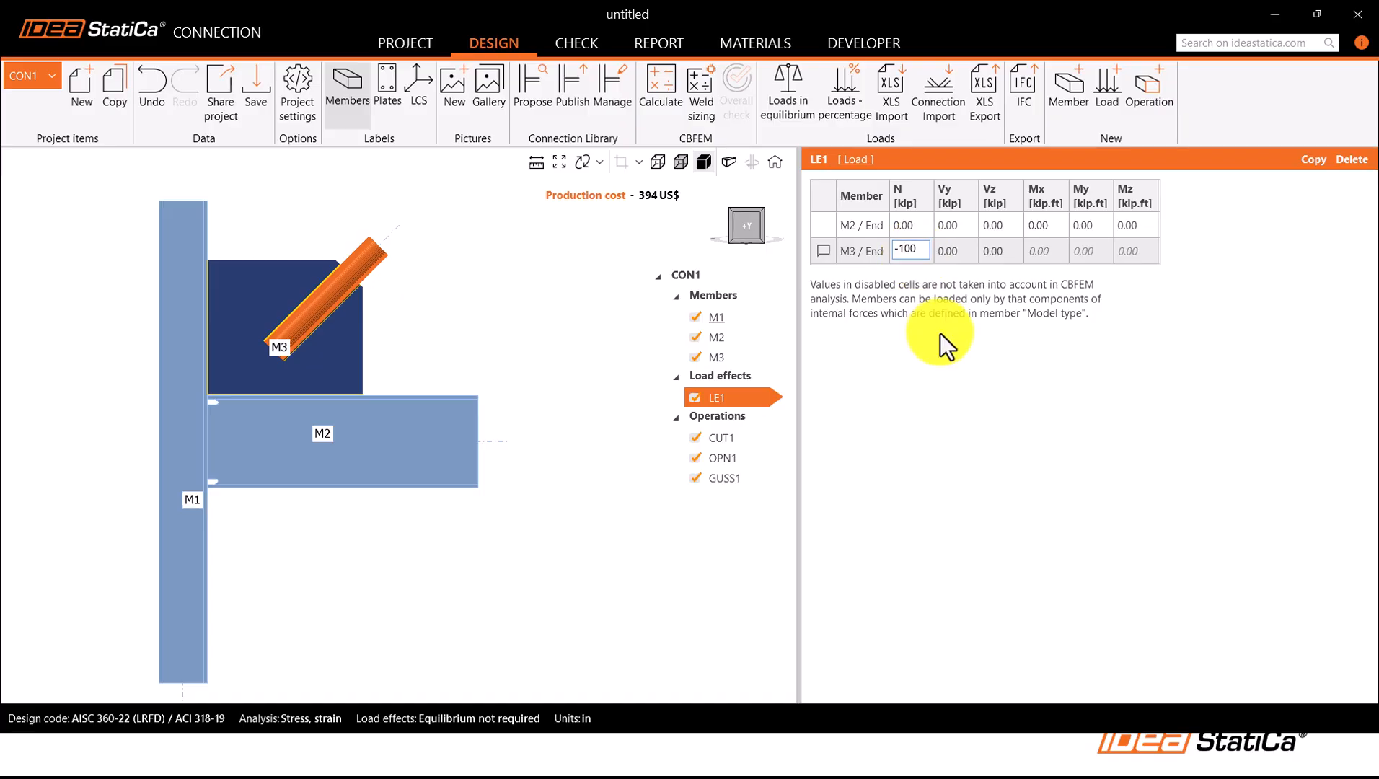
key("Return")
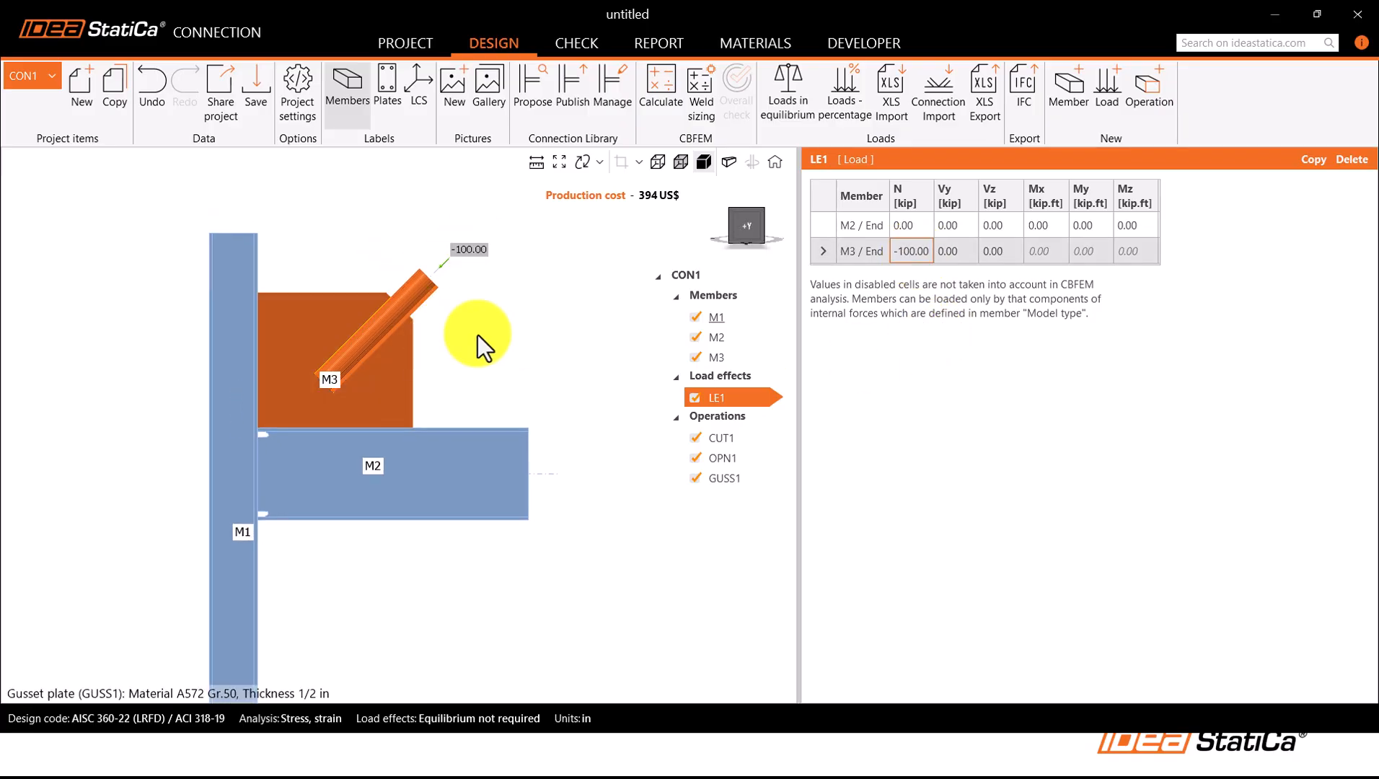
mouse_move(478, 334)
middle_mouse_down()
mouse_move(455, 375)
mouse_move(487, 343)
mouse_move(477, 357)
middle_mouse_up()
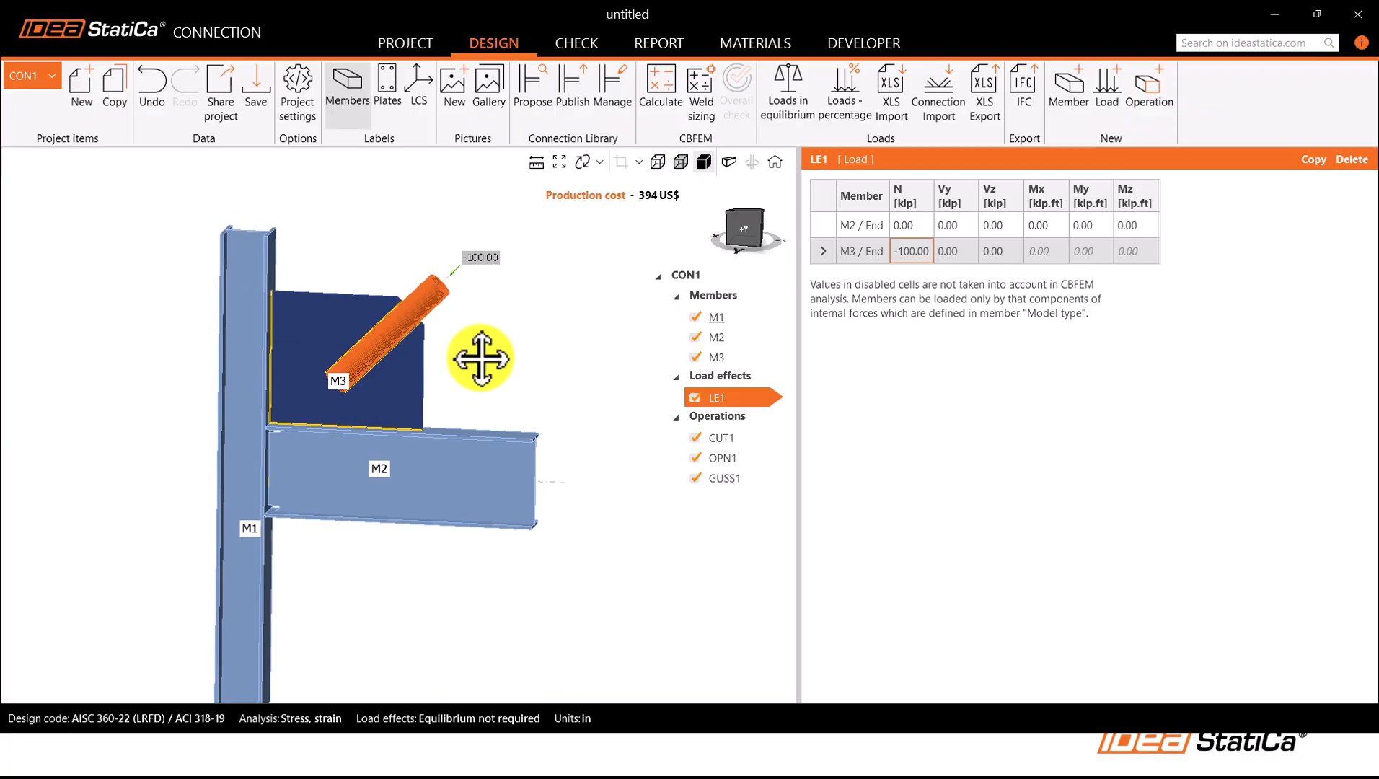
left_click(750, 227)
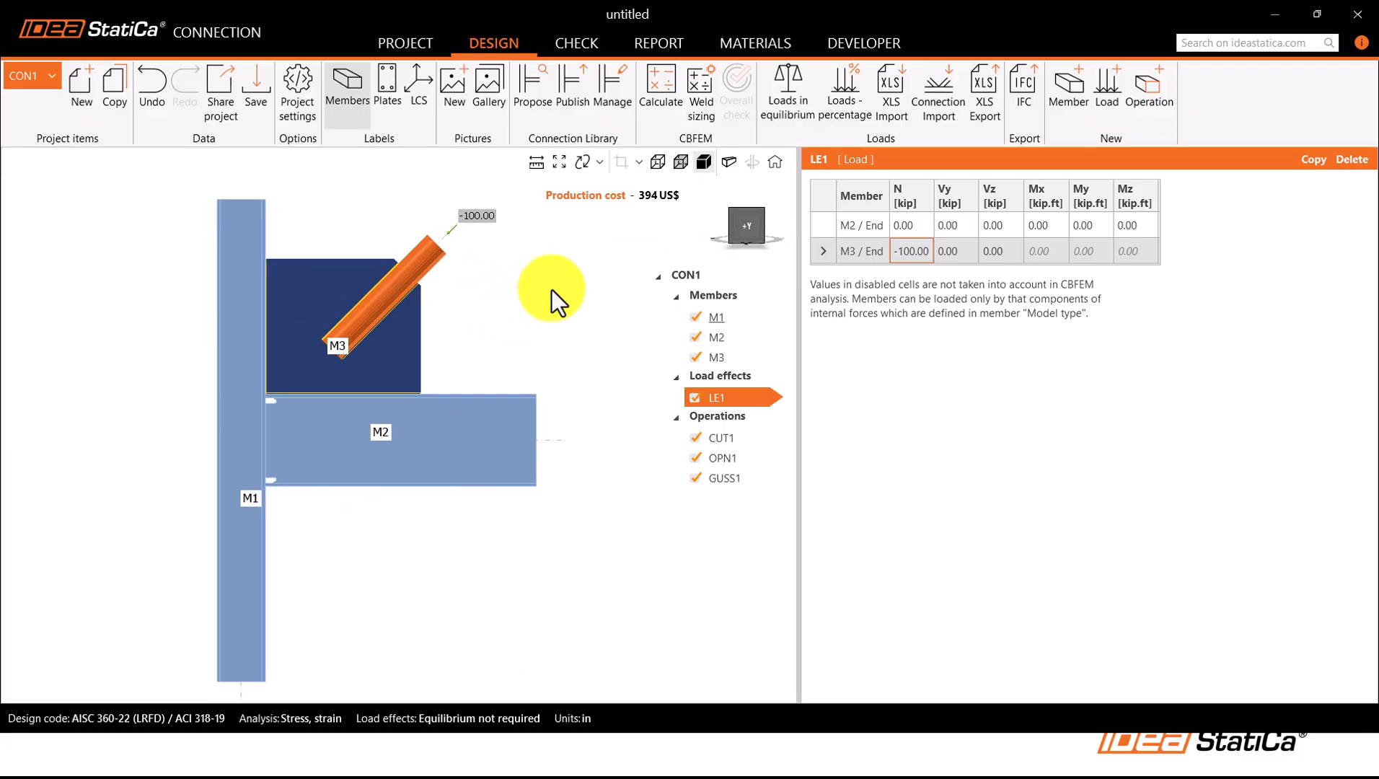
Step: Calculate the connection and examine the plate checks with the equivalent stress plotted on the deformed model, in 3D and from the front
left_click(670, 107)
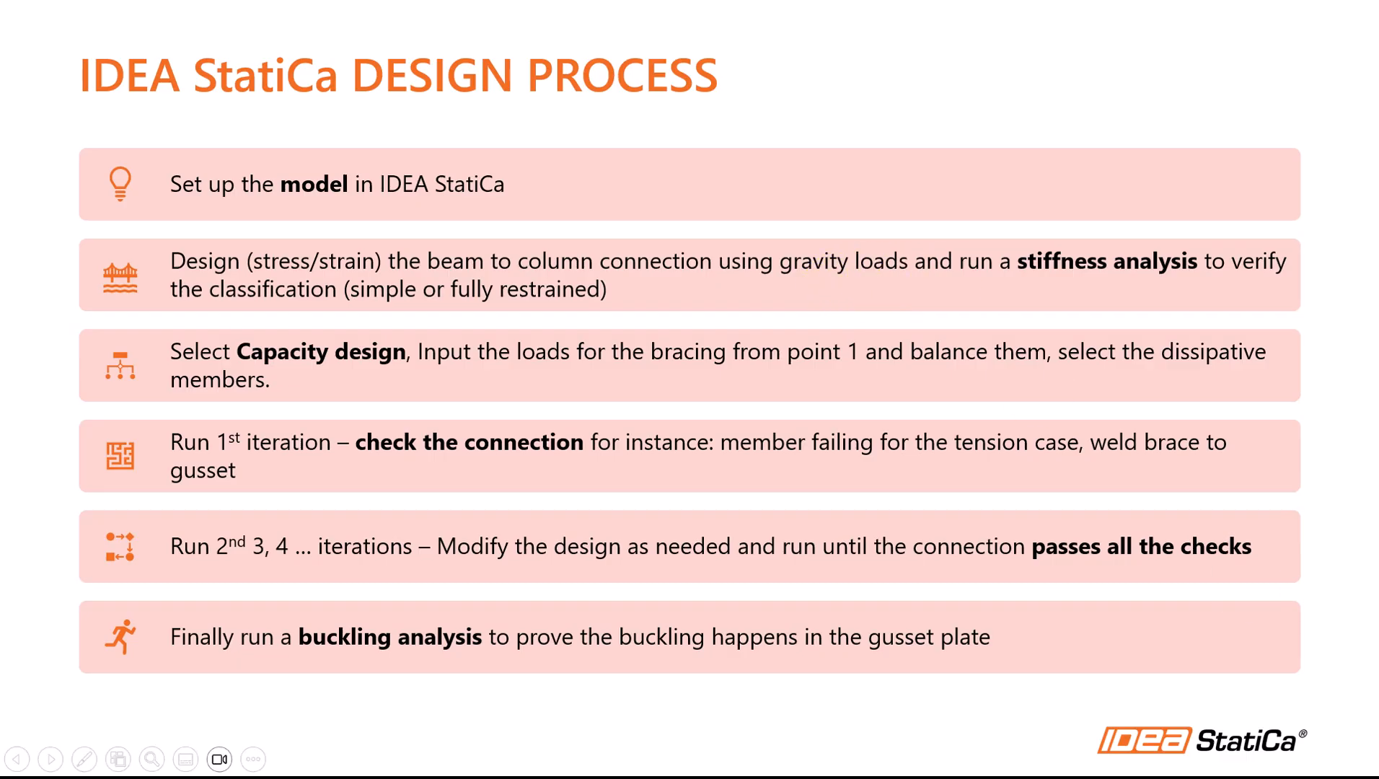
key("alt+Tab")
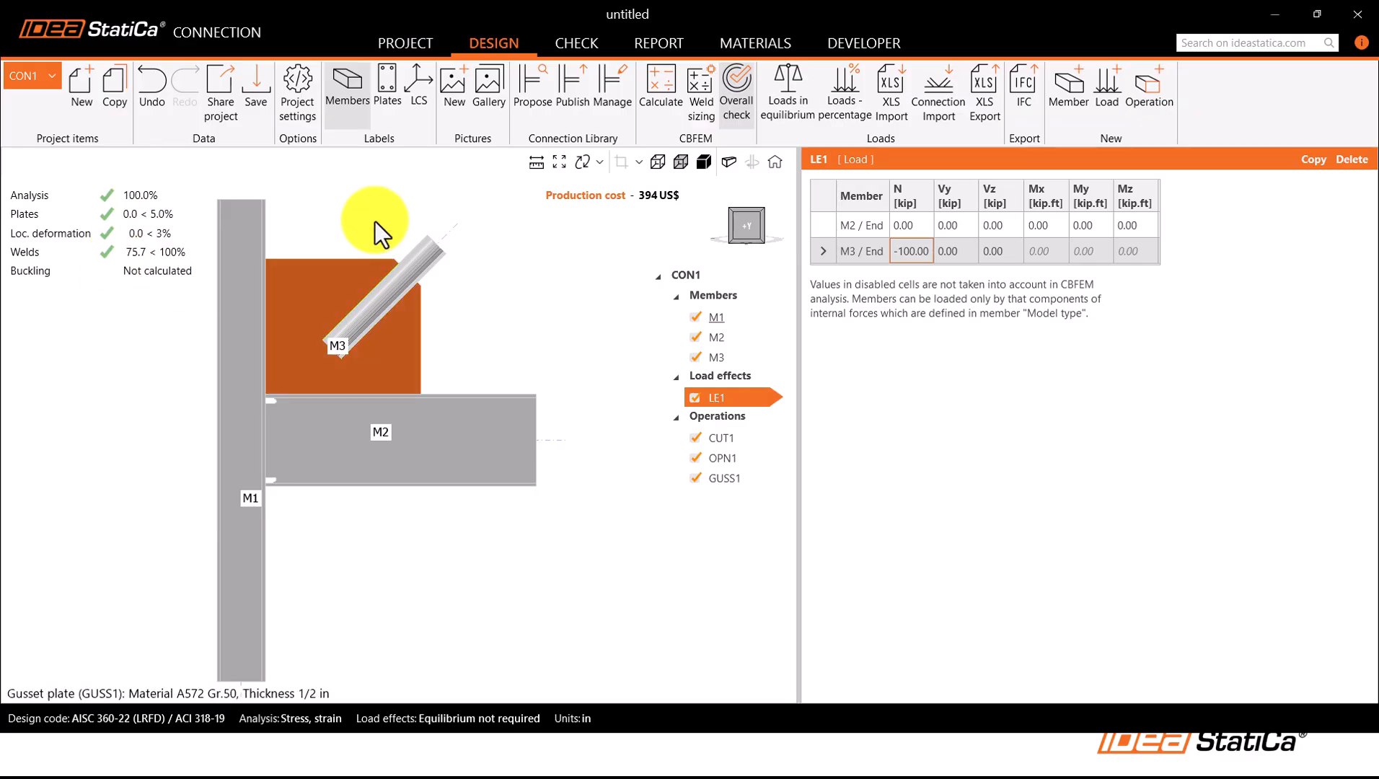
left_click(569, 43)
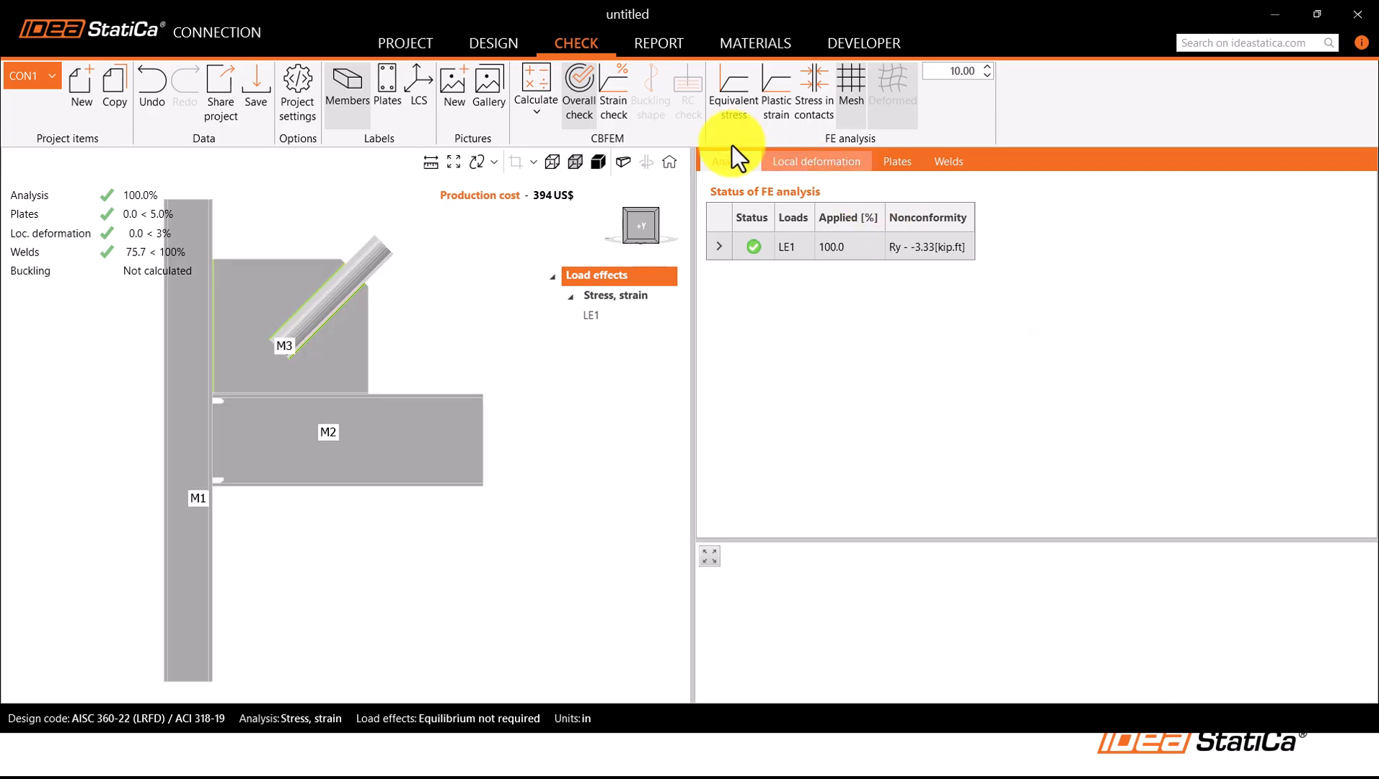
left_click(718, 116)
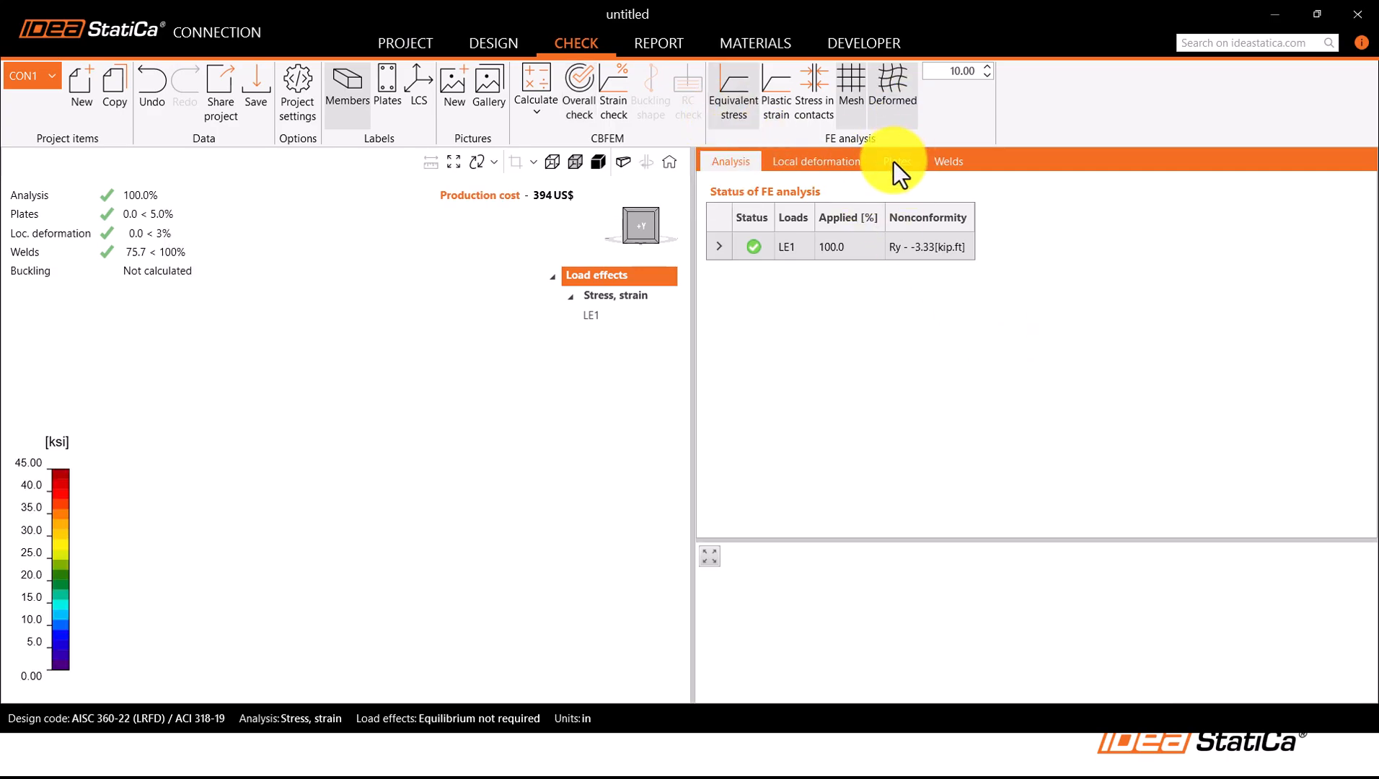
left_click(893, 162)
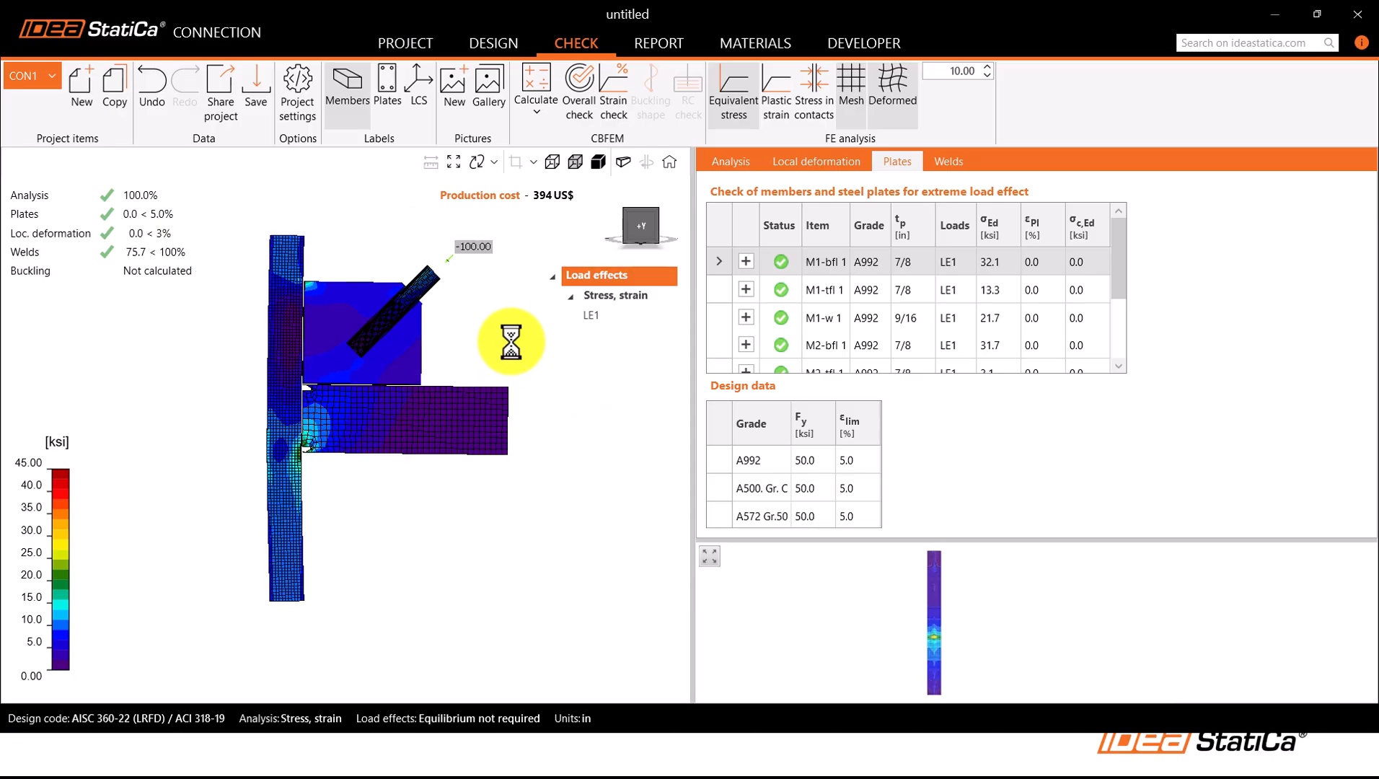
right_click_drag(468, 337, 557, 354)
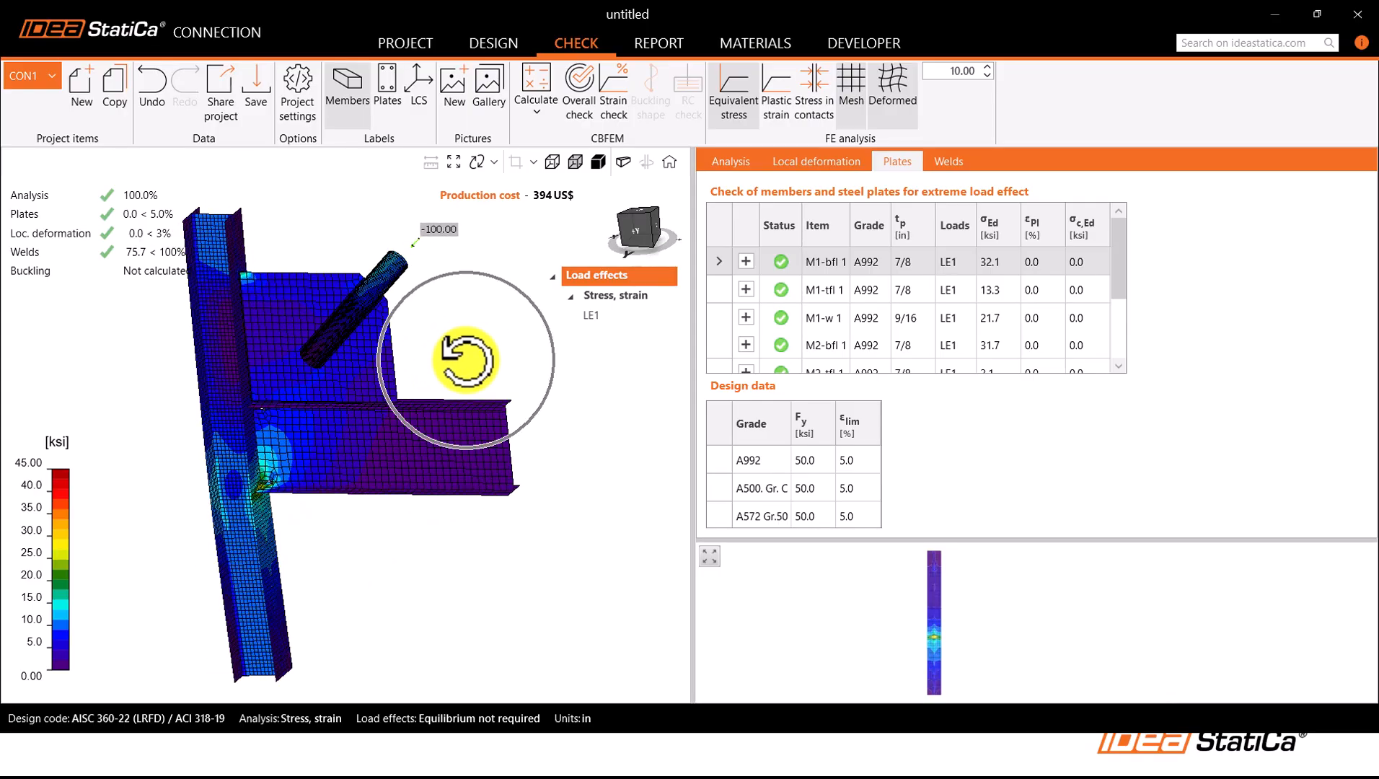
left_click(639, 233)
scroll(420, 349, "down", 2)
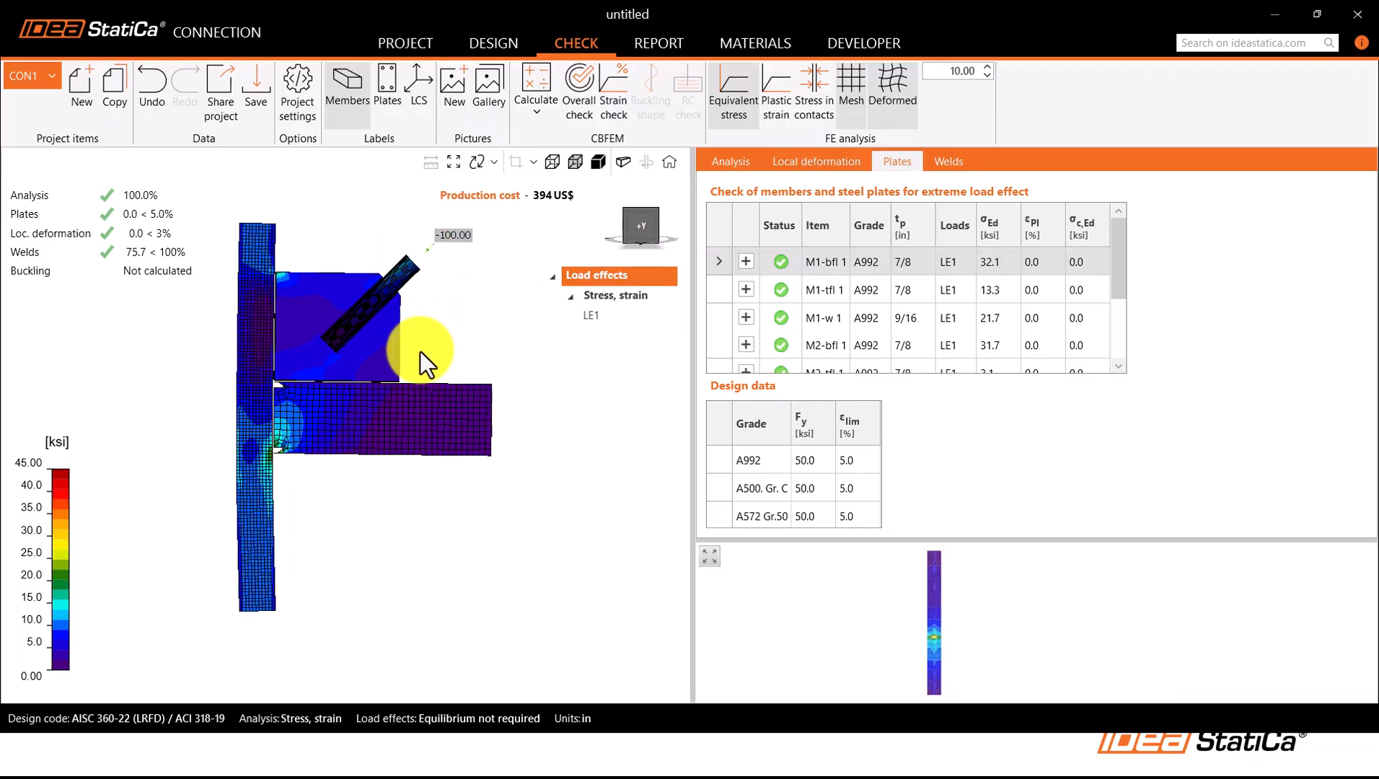
Step: Duplicate connection CON1 as a new project item and set the copy's analysis type to Stiffness
left_click(504, 42)
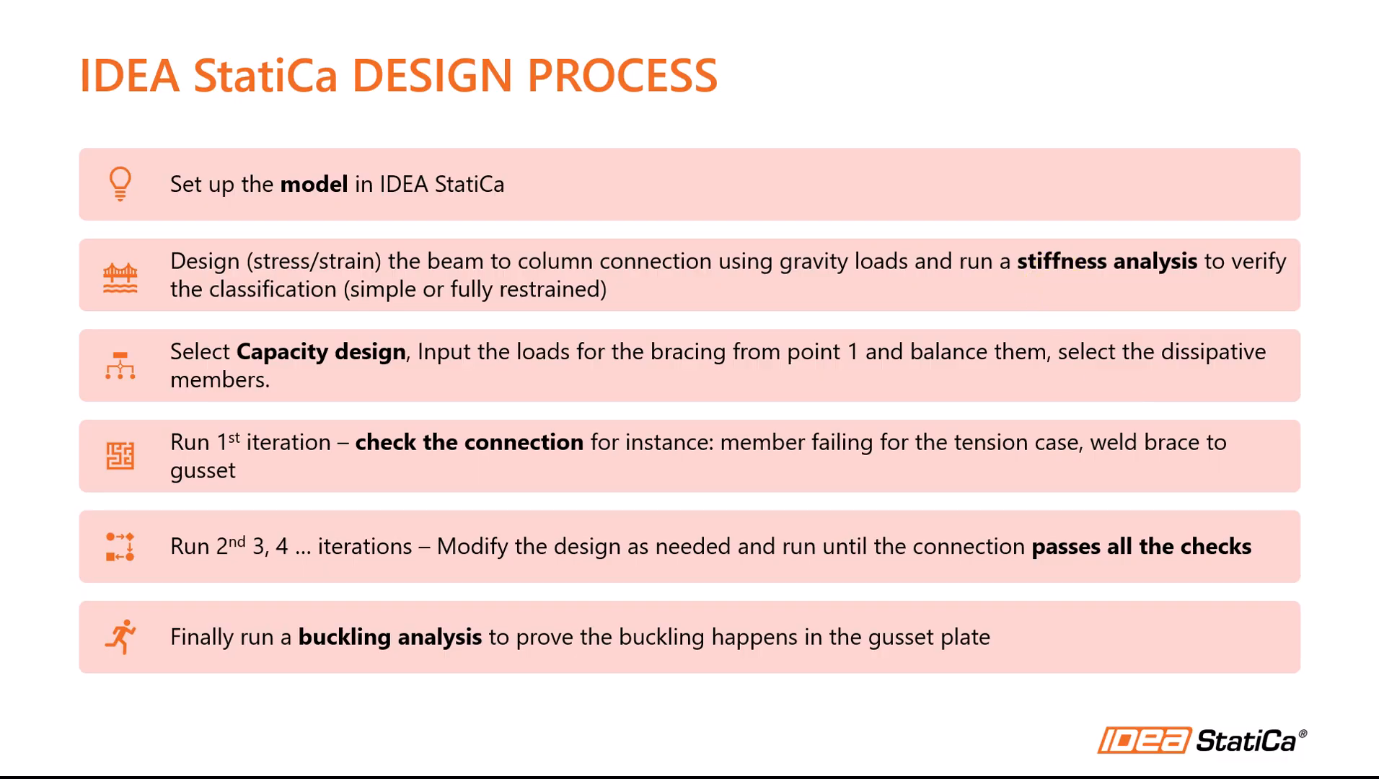
key("alt+Tab")
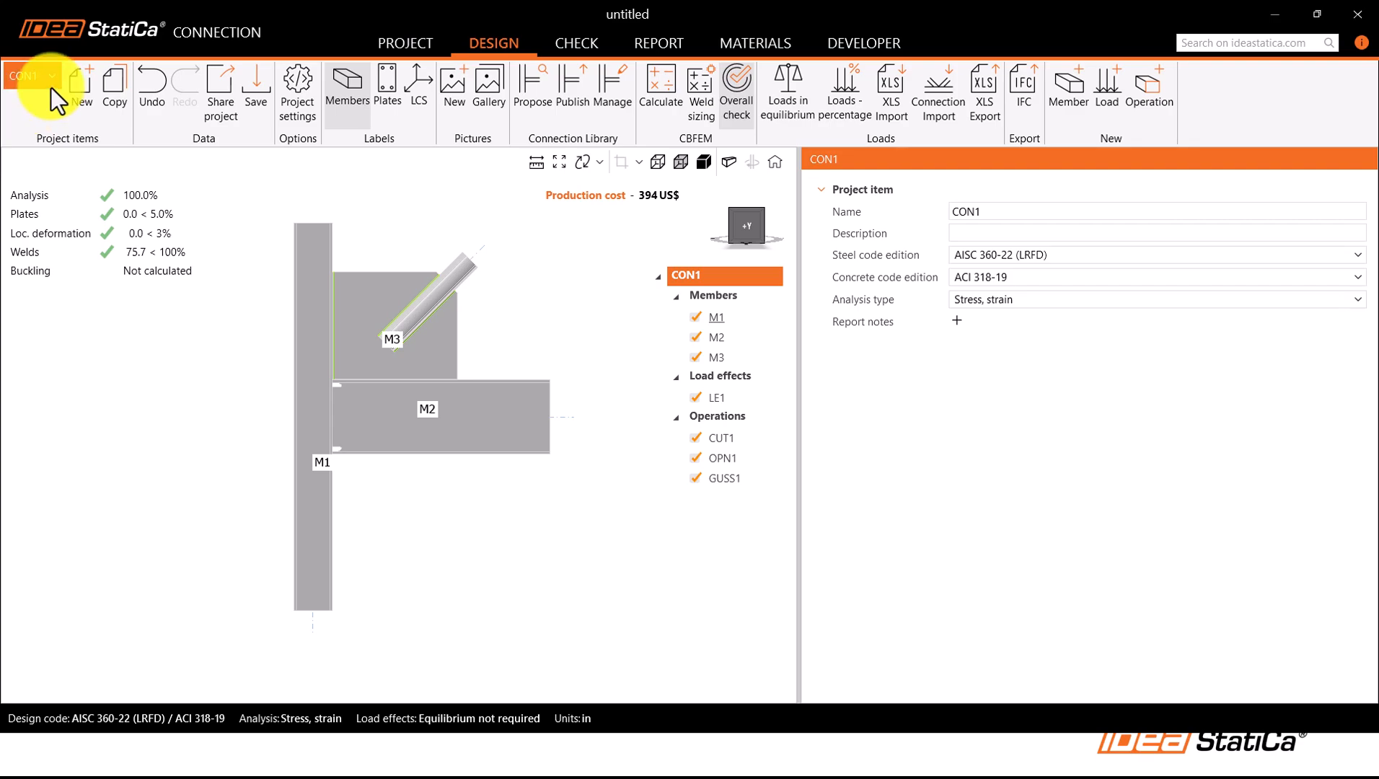
left_click(107, 90)
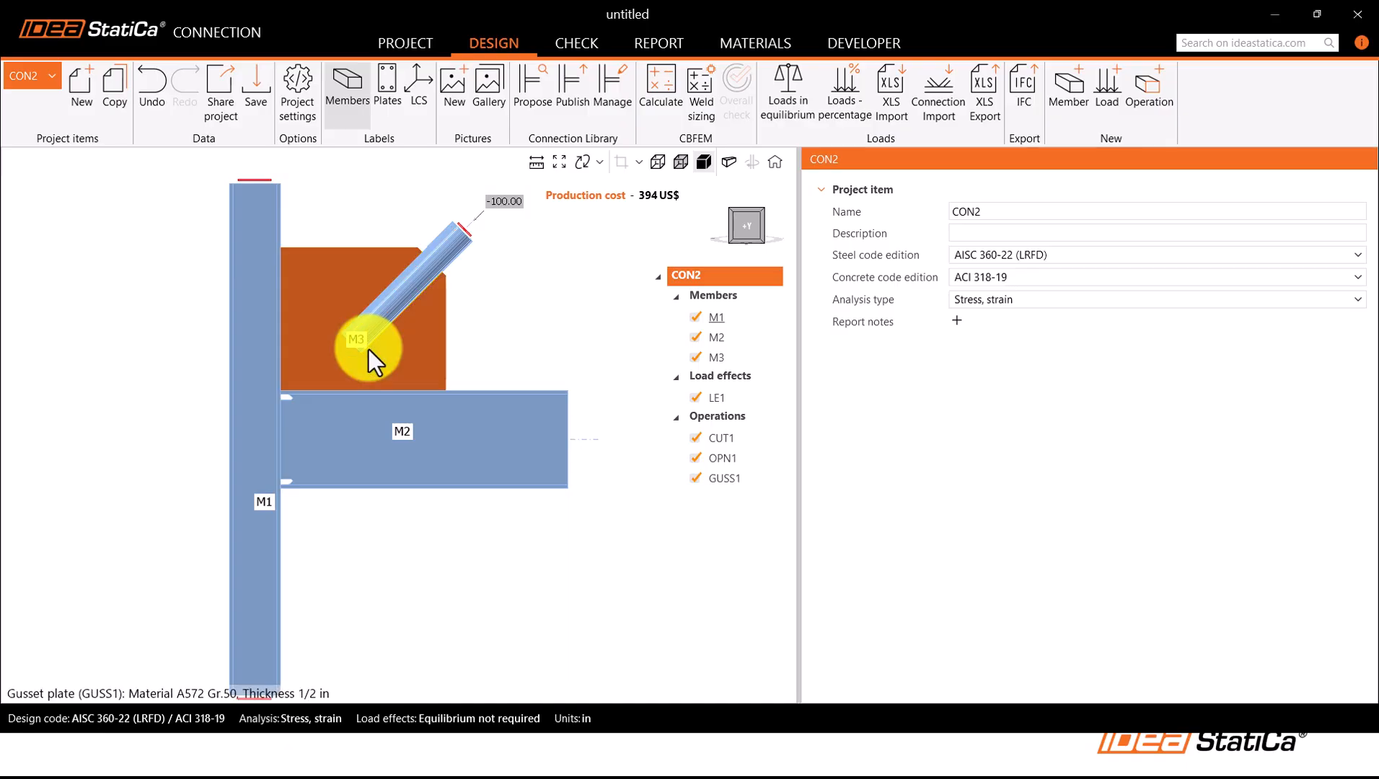
middle_click_drag(368, 349, 354, 324)
scroll(359, 330, "down", 3)
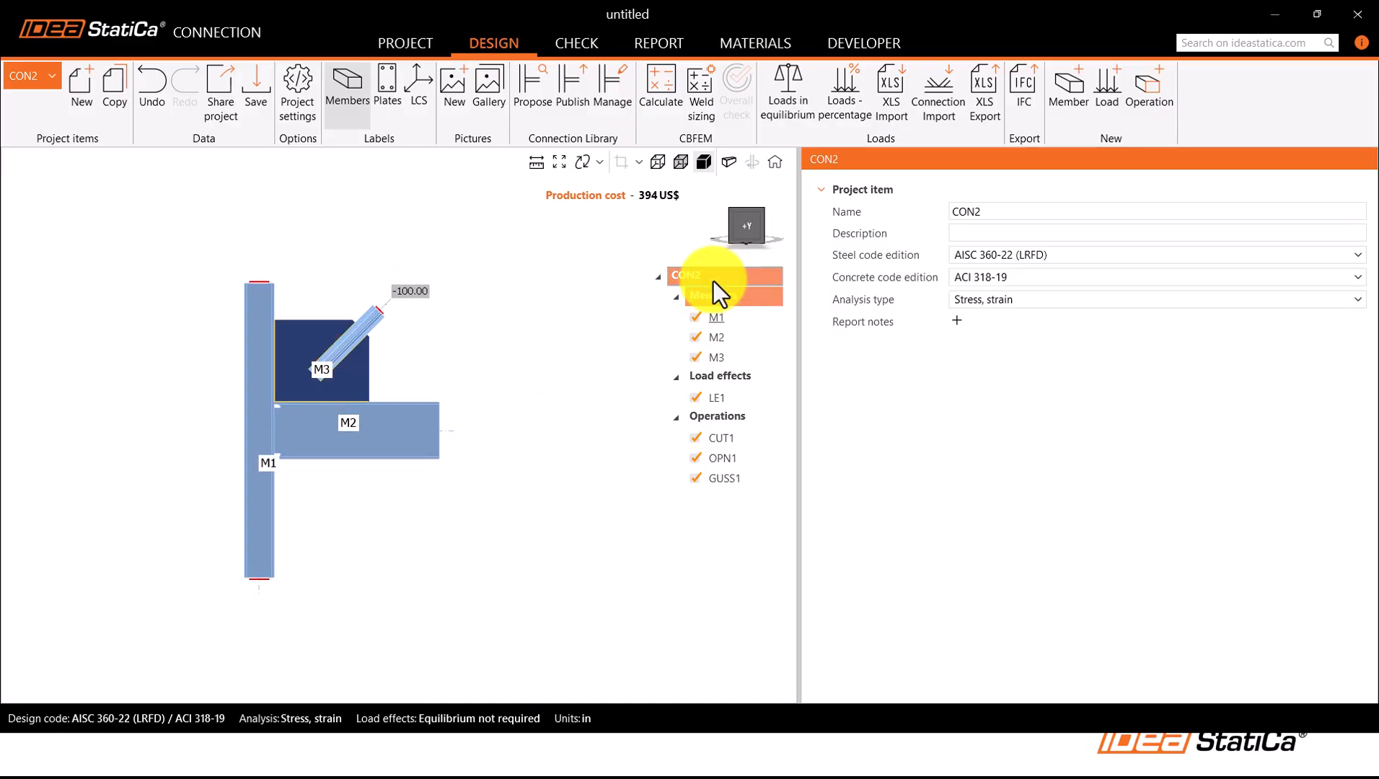
left_click(692, 275)
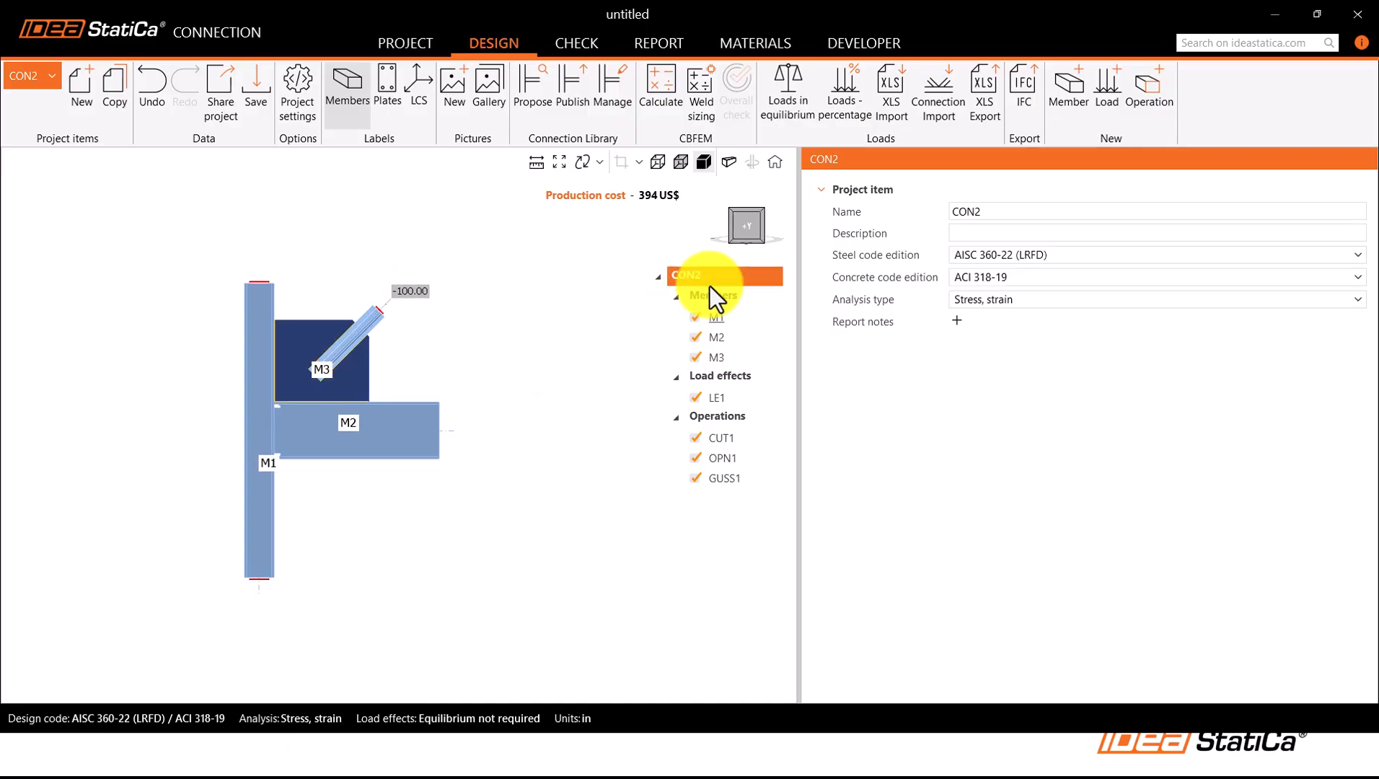
left_click(983, 307)
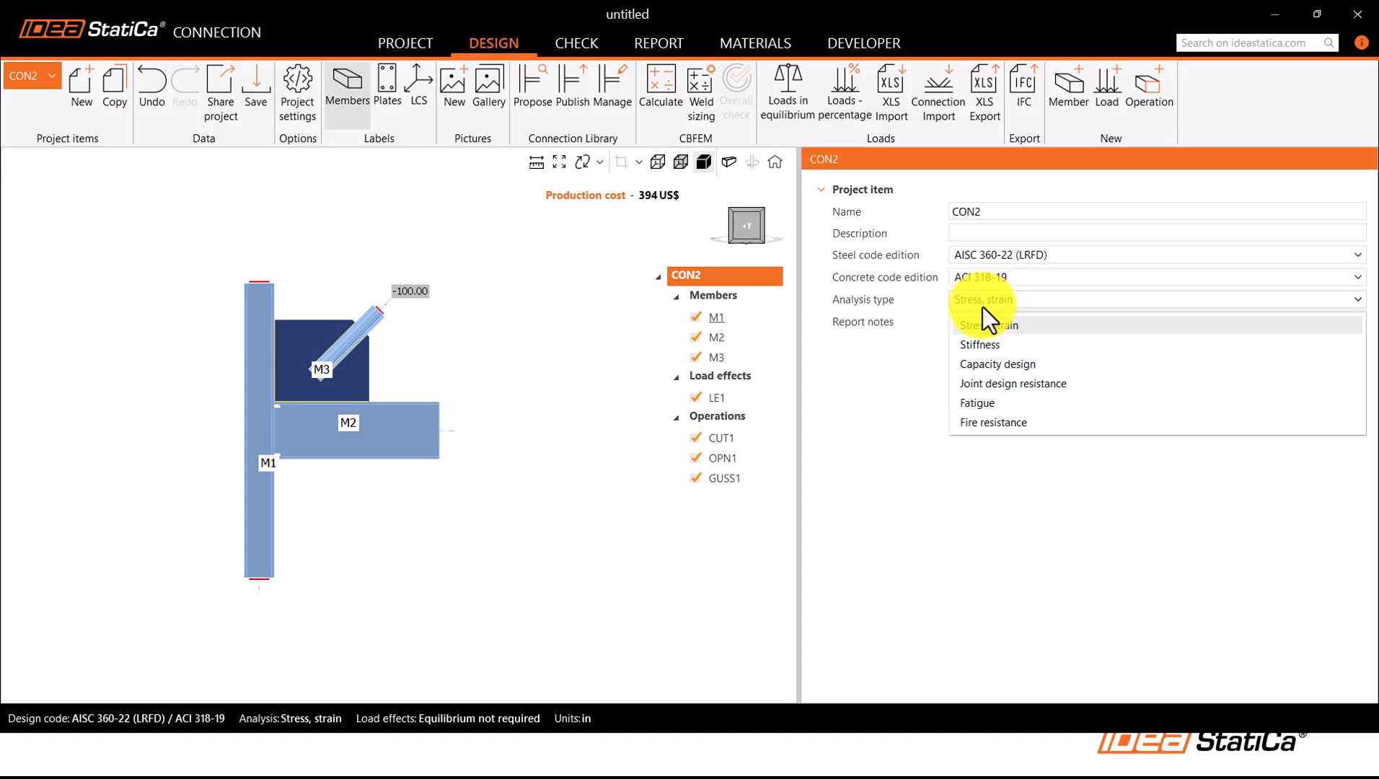
left_click(980, 345)
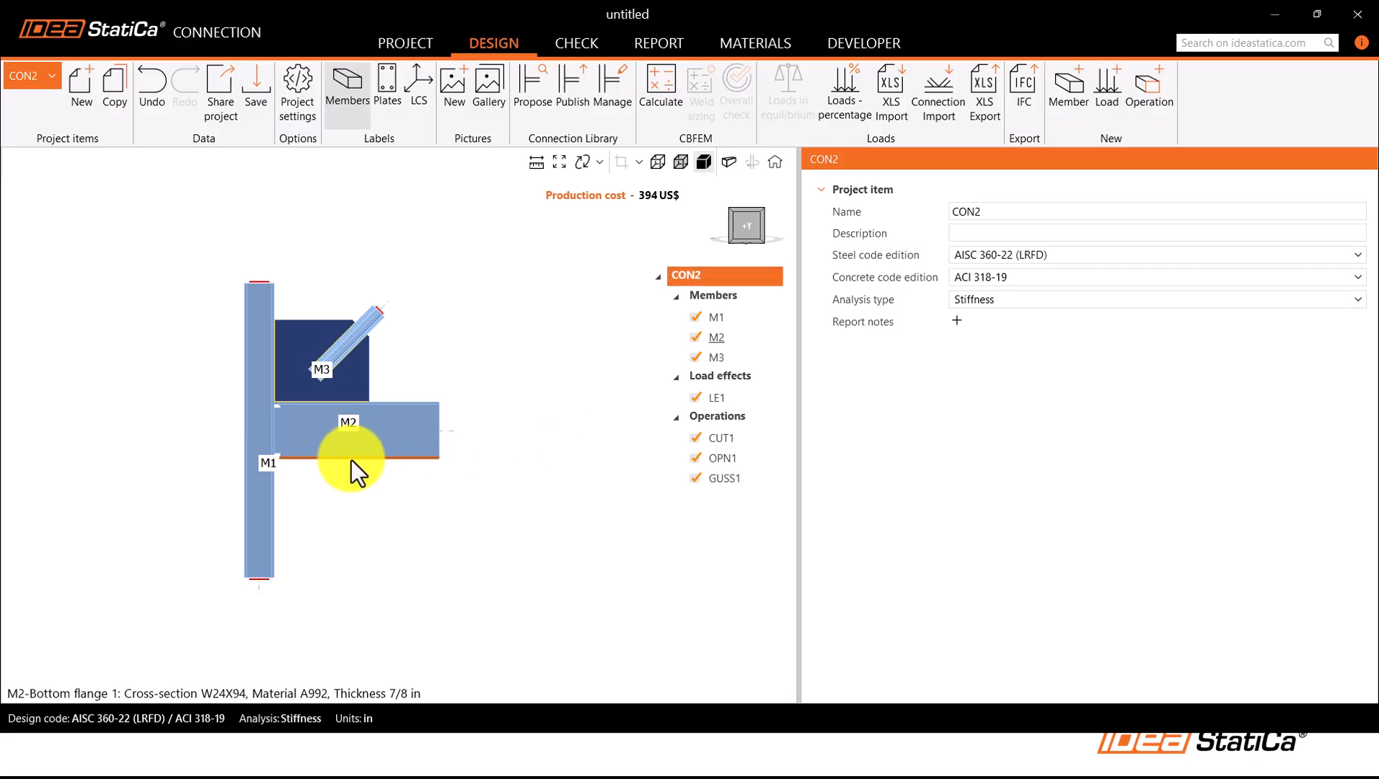
Step: Check that beam M2 is set as the analysed member for the stiffness analysis
scroll(372, 429, "up", 2)
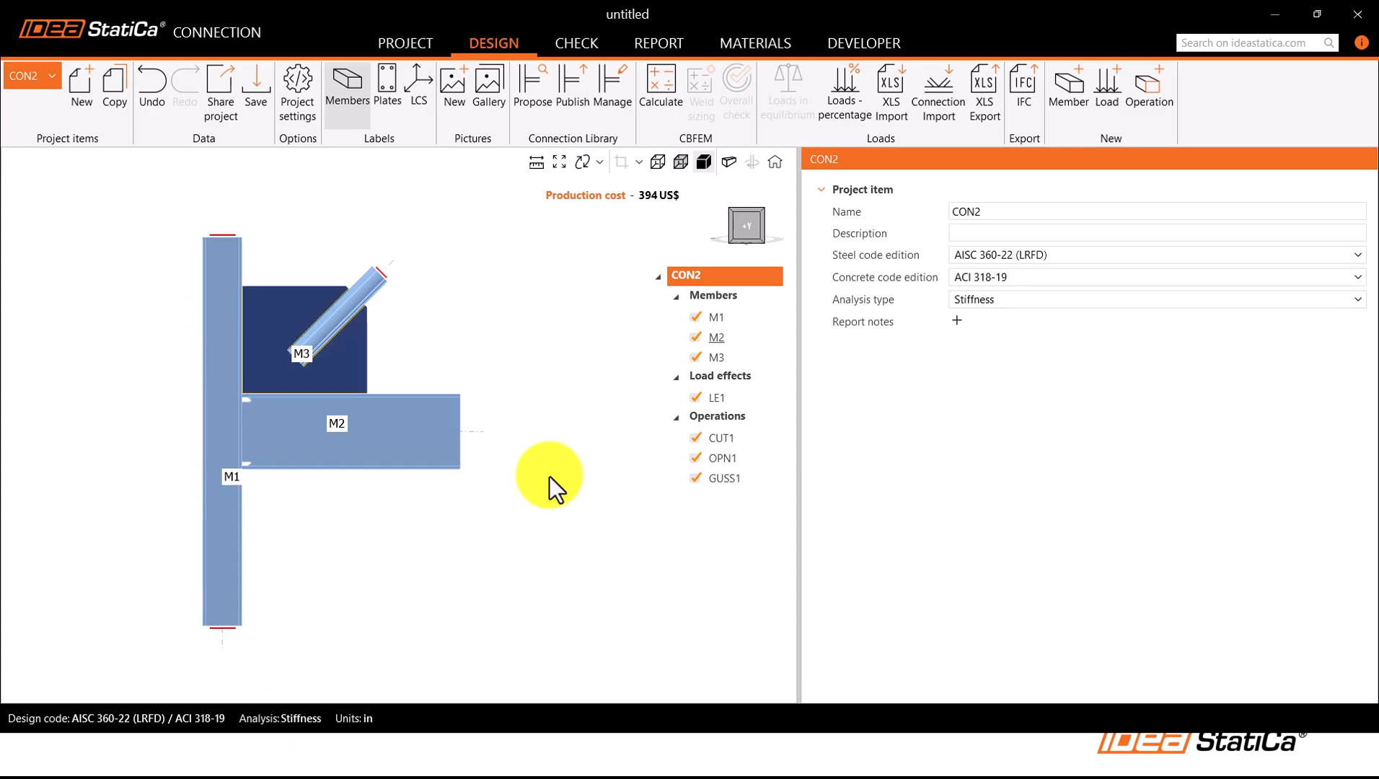
left_click(716, 336)
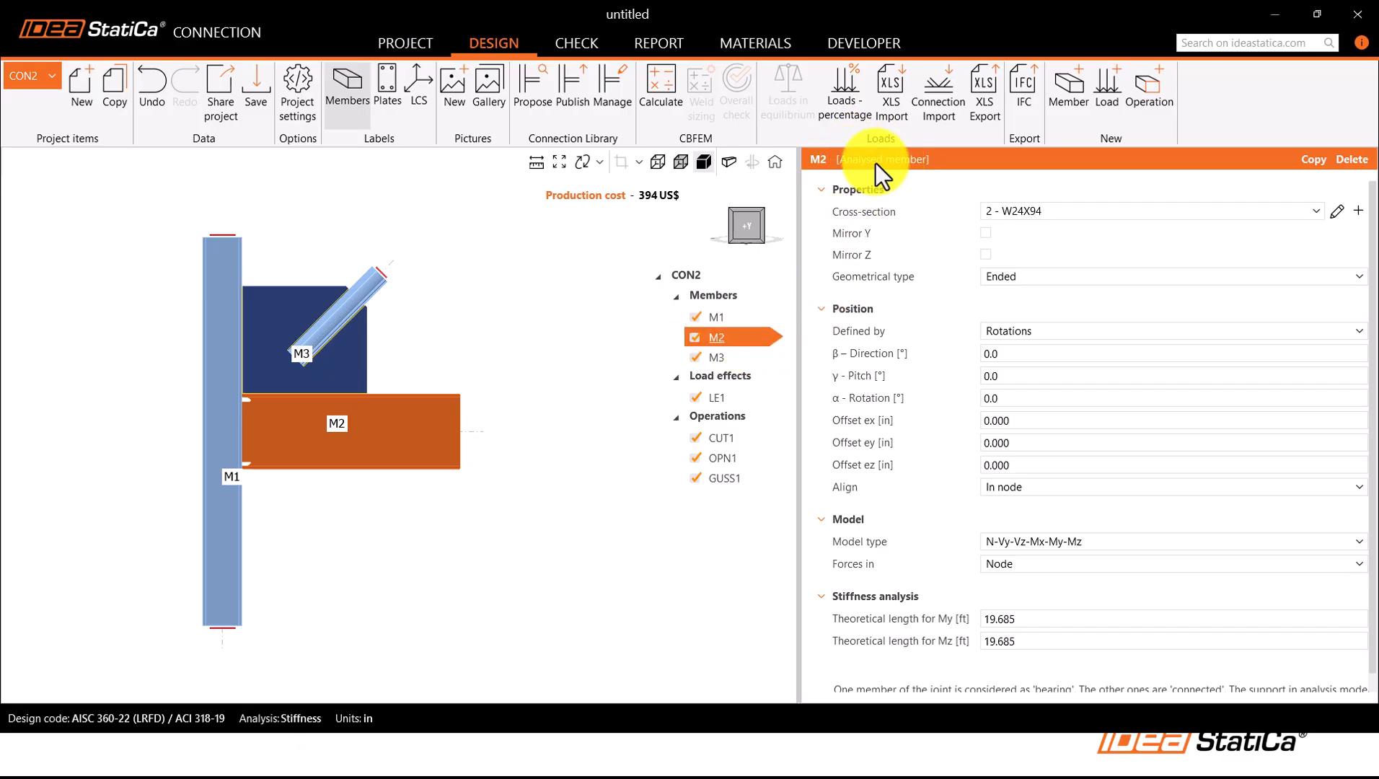
right_click(716, 340)
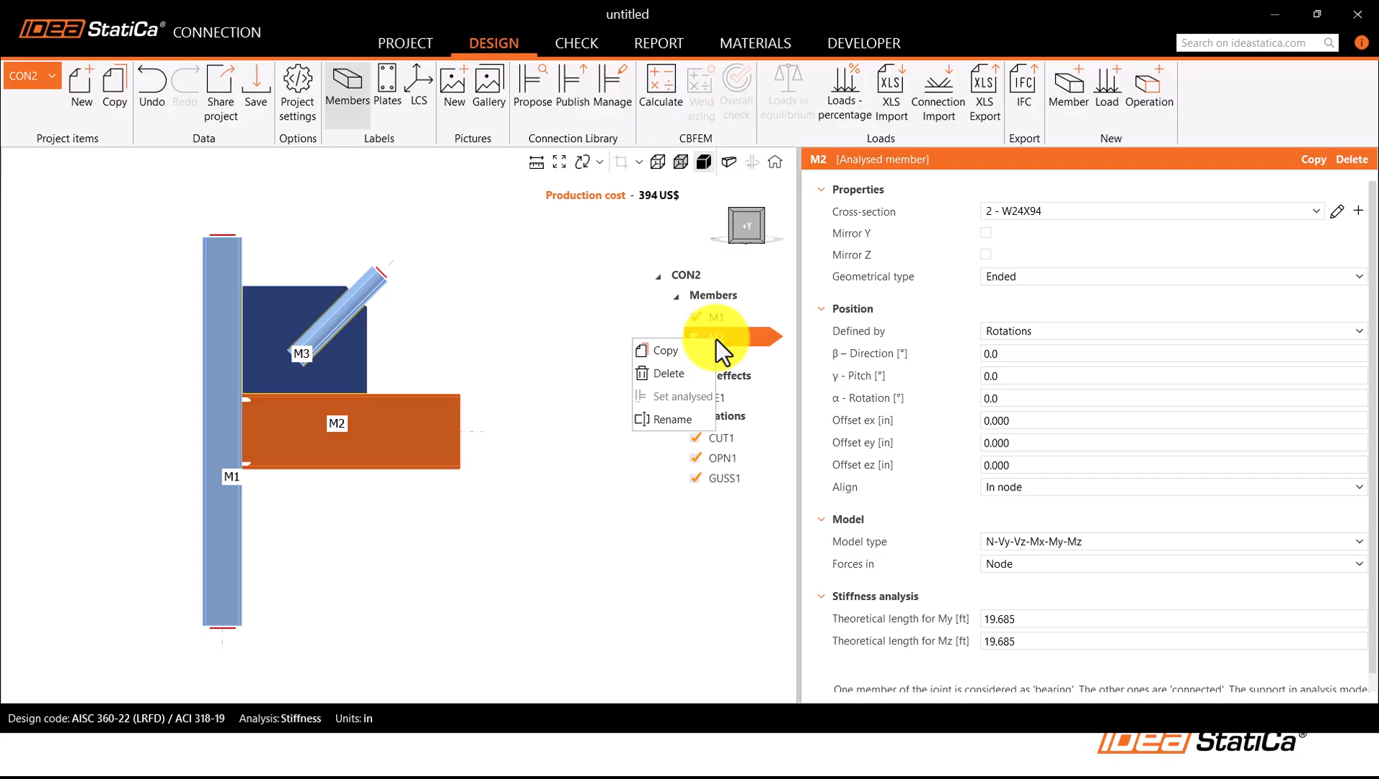
left_click(671, 396)
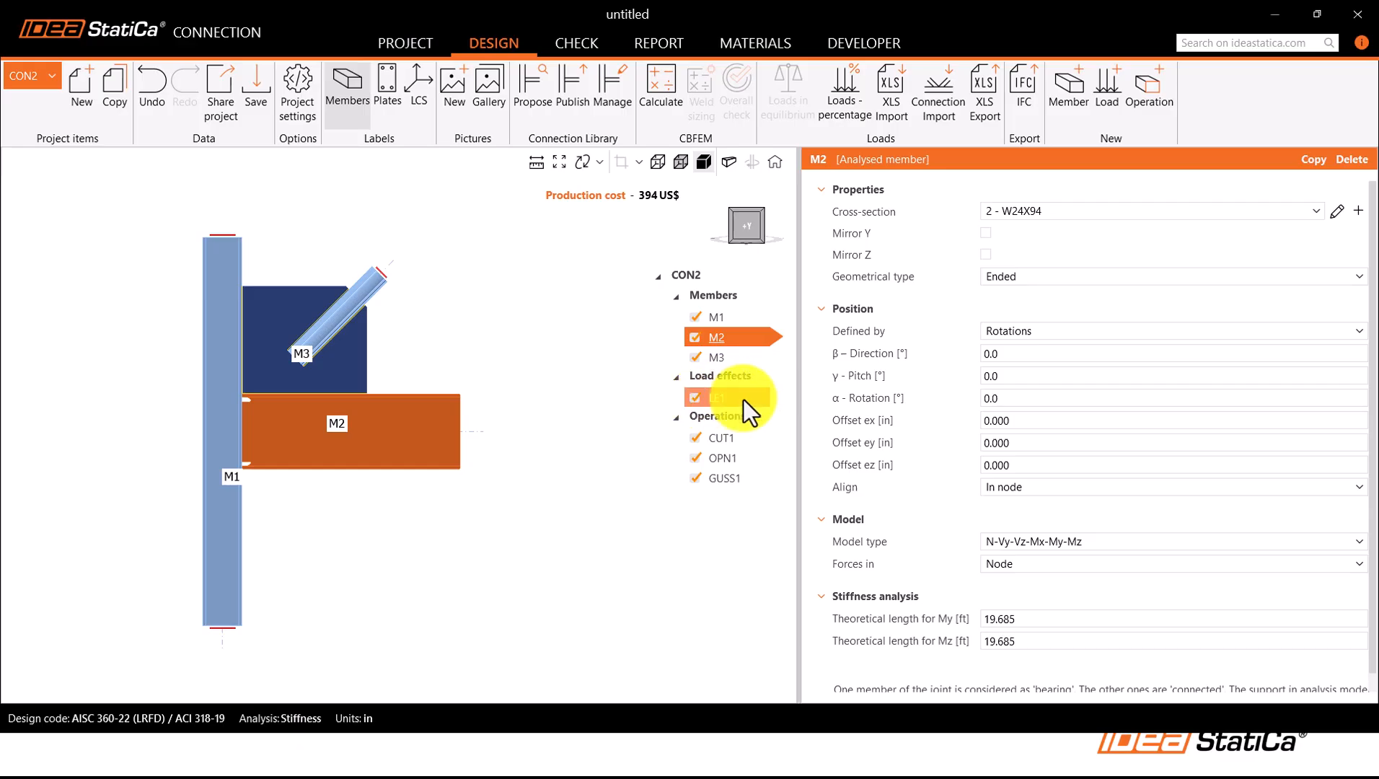
Step: Set the bending moment My at the end of beam M2 to 570 kip.ft in load effect LE1
left_click(743, 399)
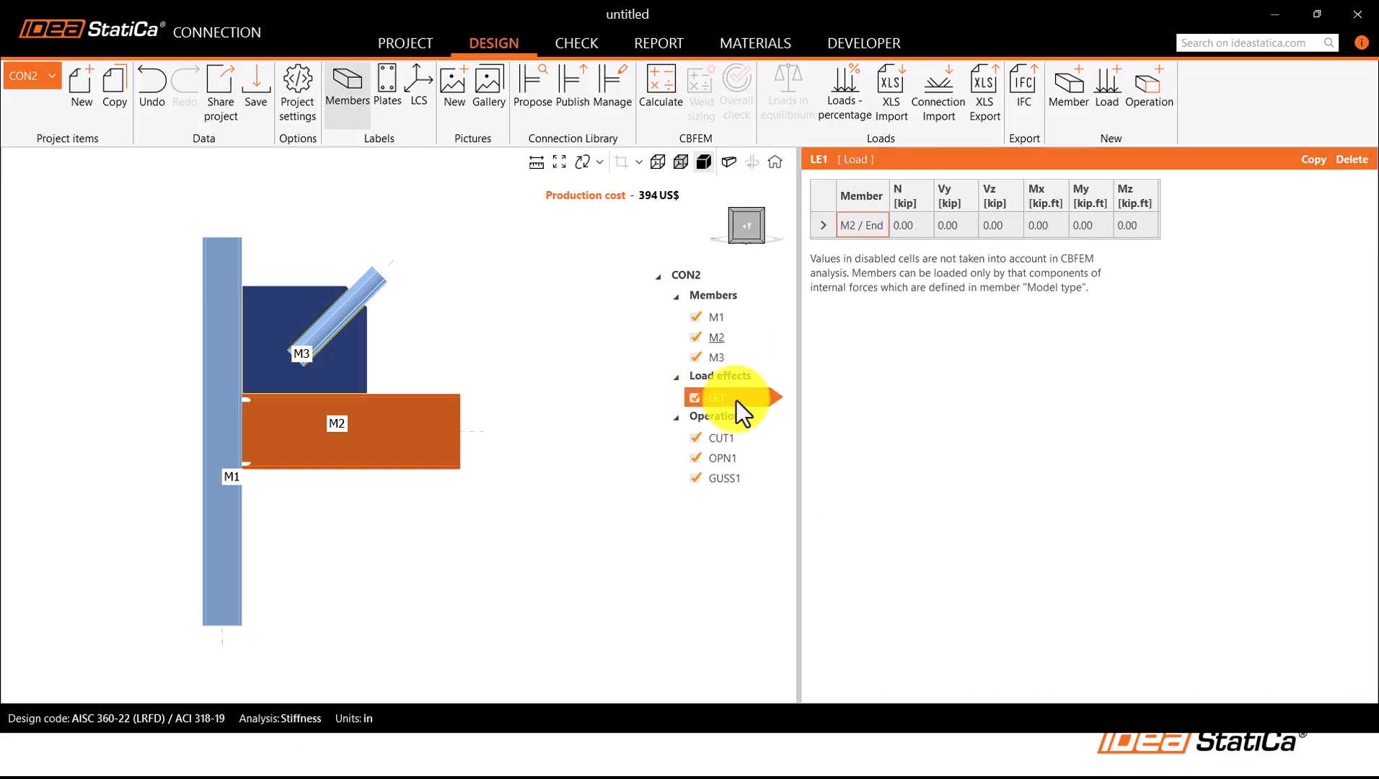
left_click(1077, 233)
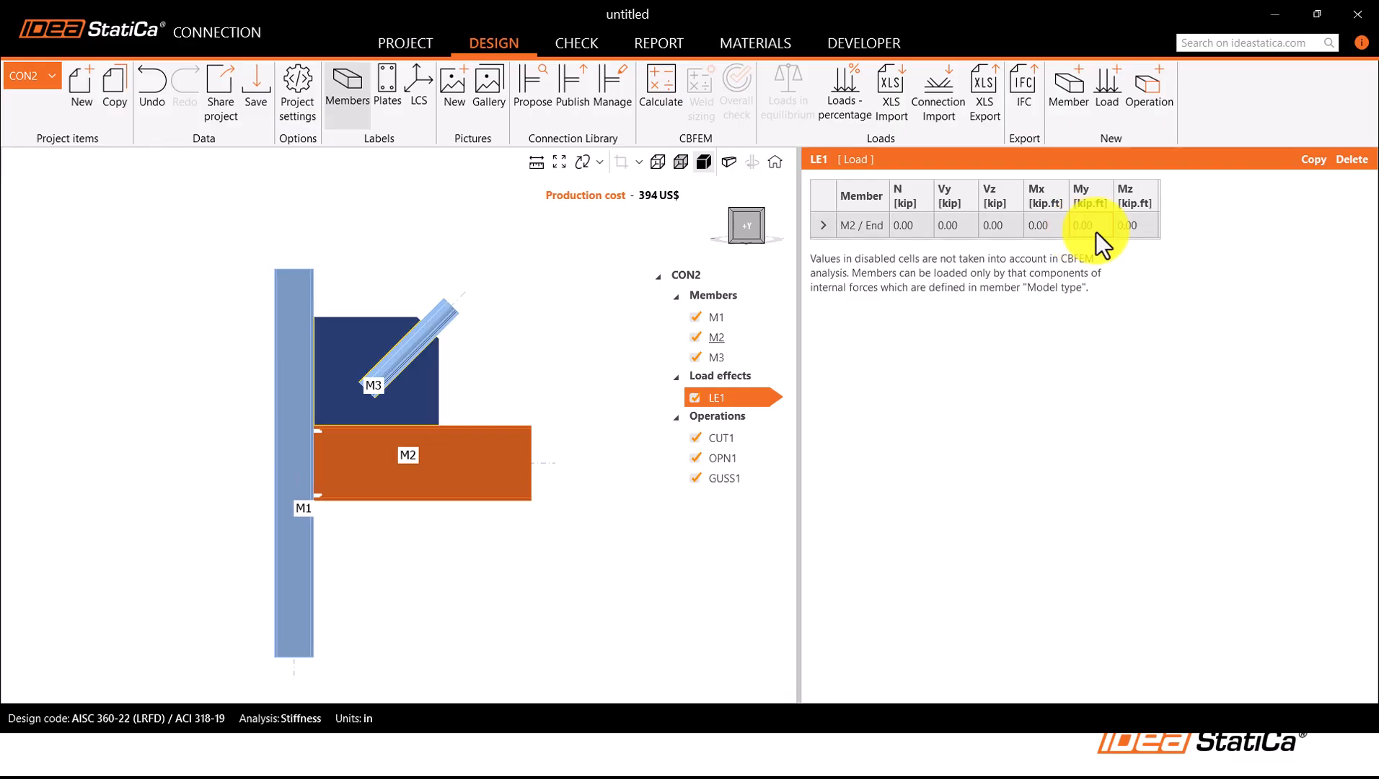
left_click(1095, 232)
type("570")
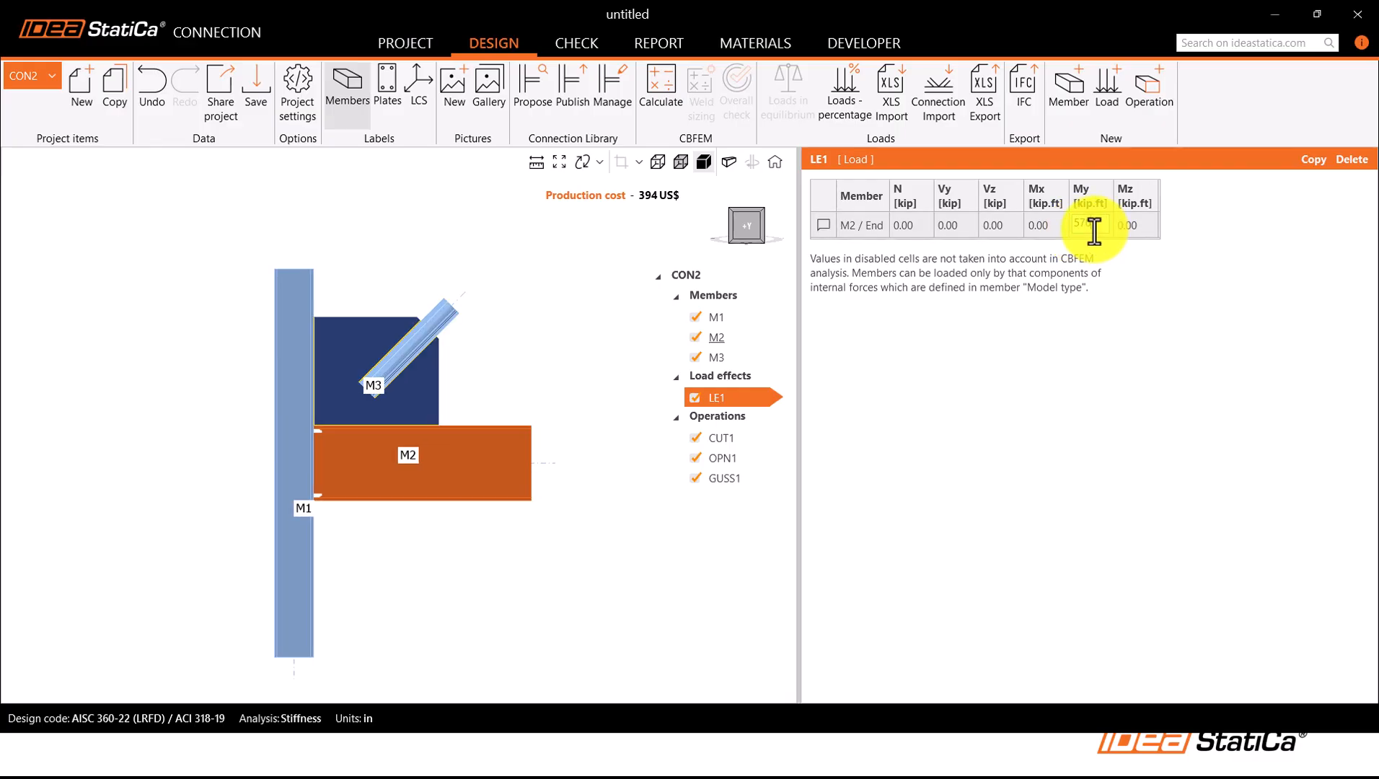
key("Return")
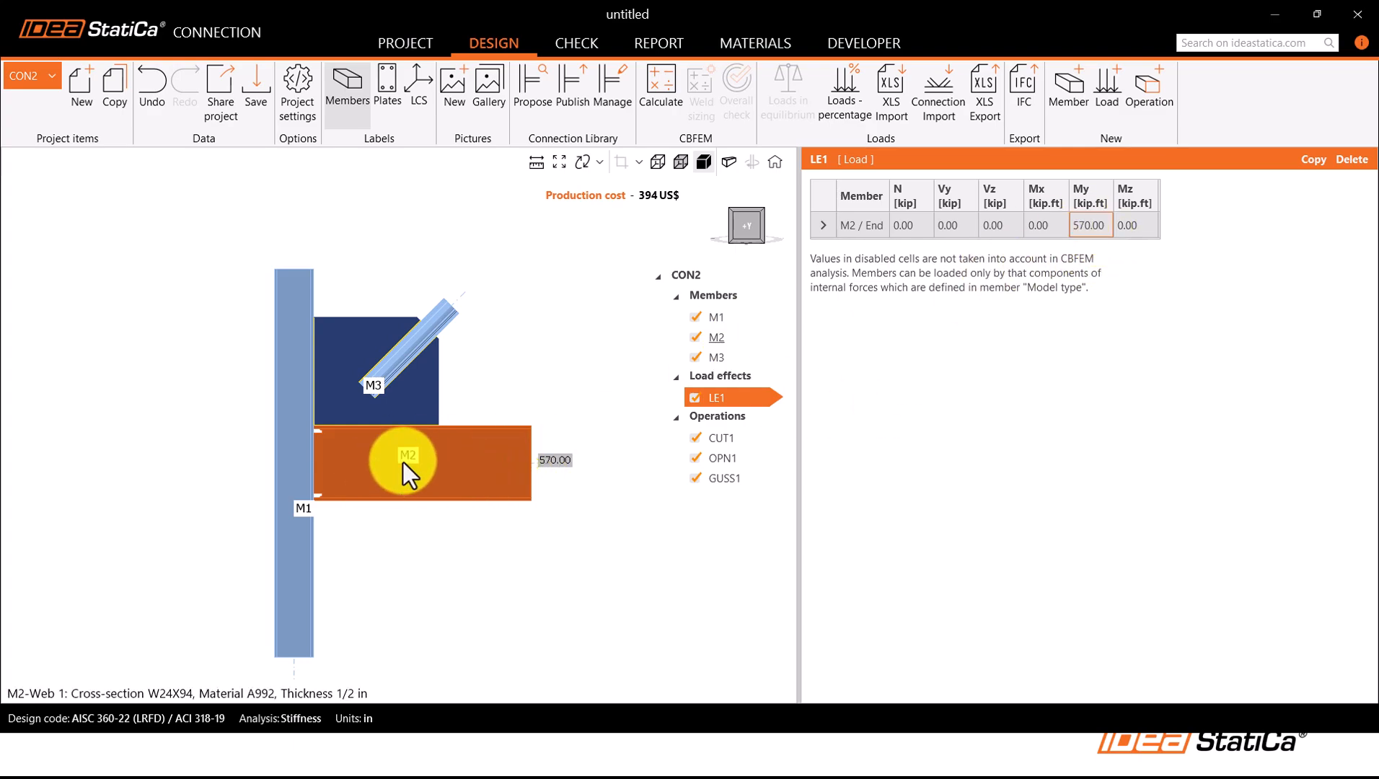
Step: Calculate the stiffness analysis and review beam M2's rotational stiffness classification and the stiffness diagram
left_click(658, 85)
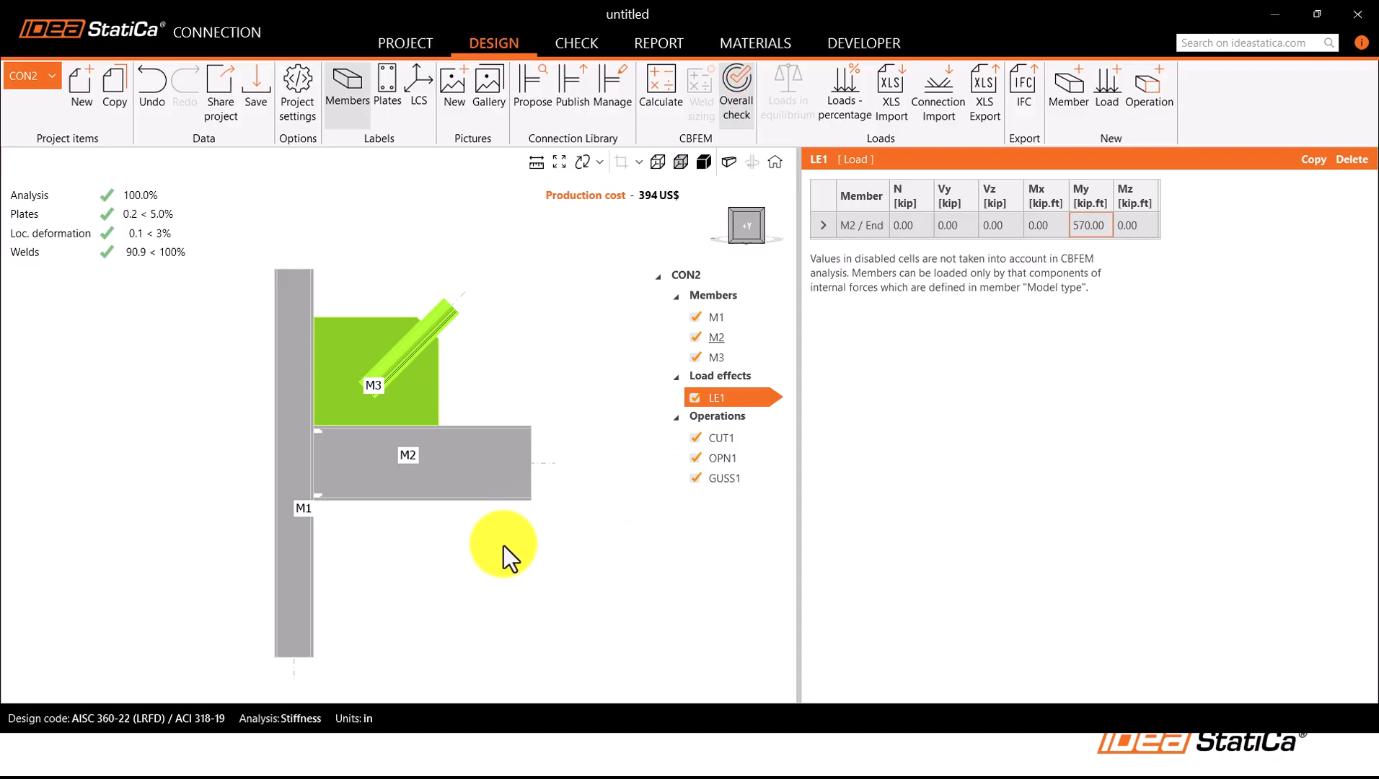
left_click(579, 44)
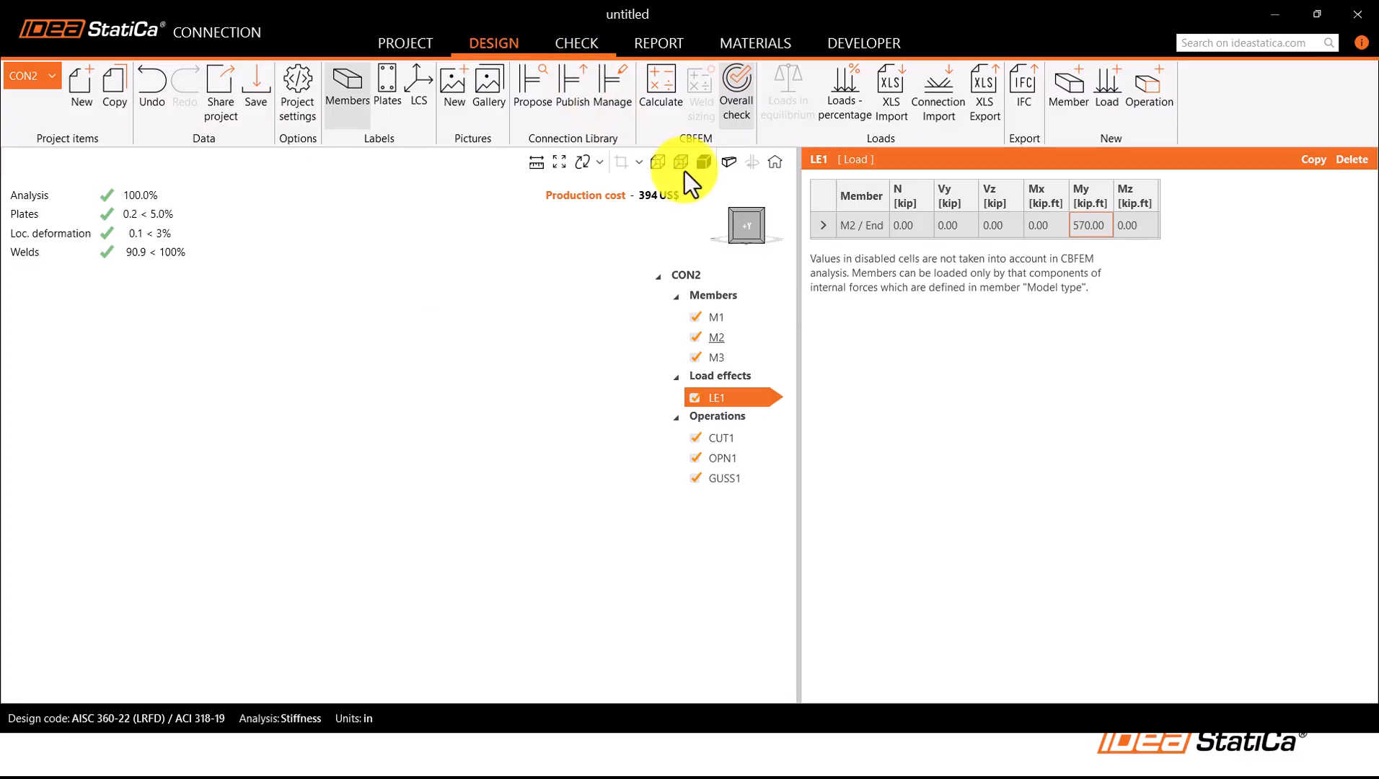
left_click(712, 162)
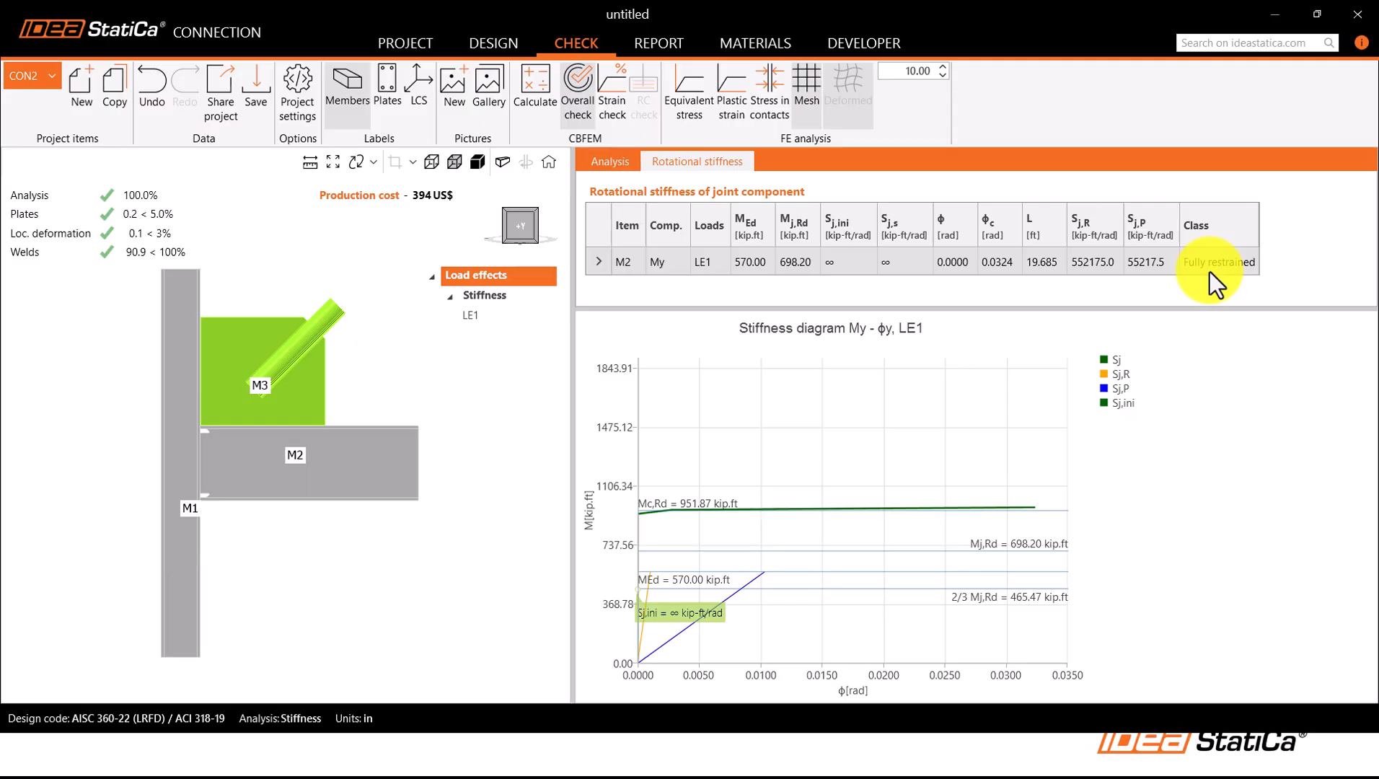
left_click(529, 754)
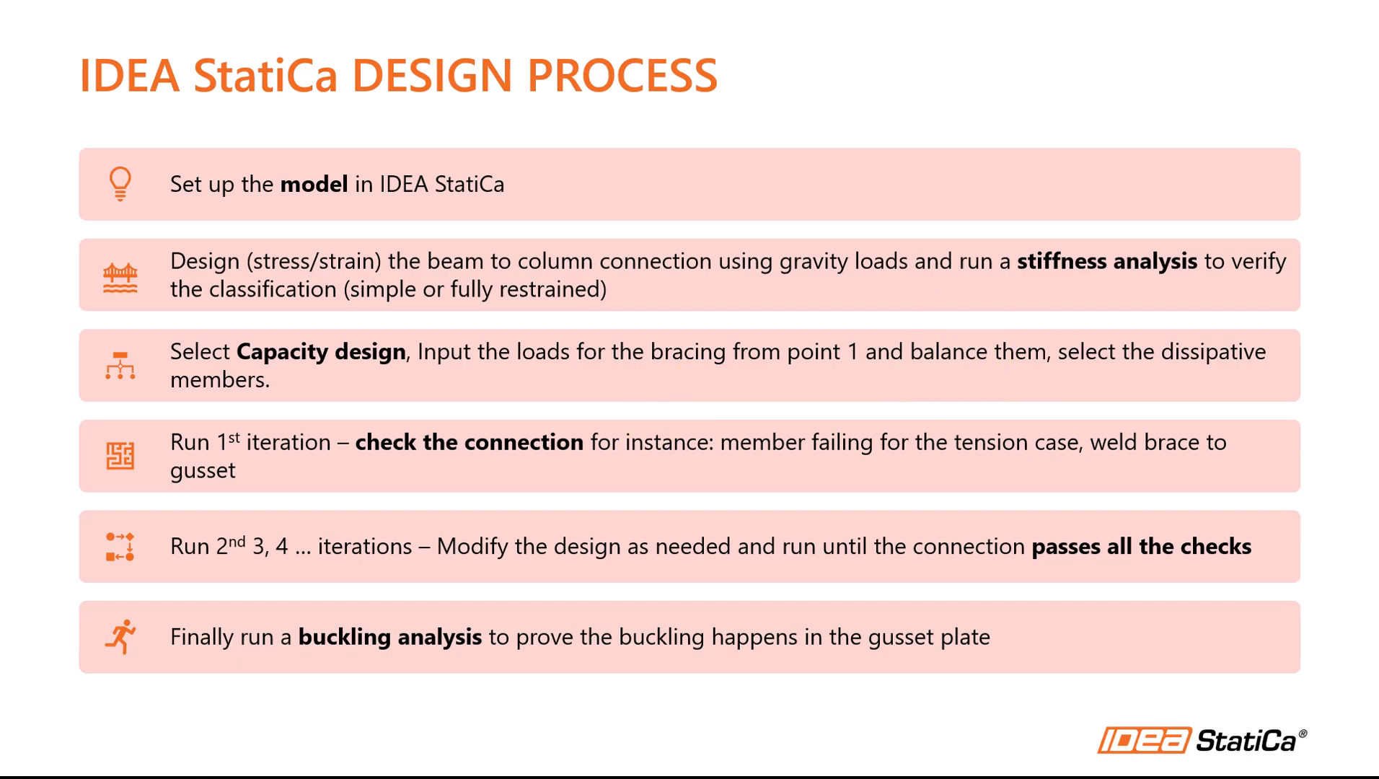
Step: Duplicate the stiffness connection CON2 as a new project item and set the copy's analysis type to Capacity design
key("alt+Tab")
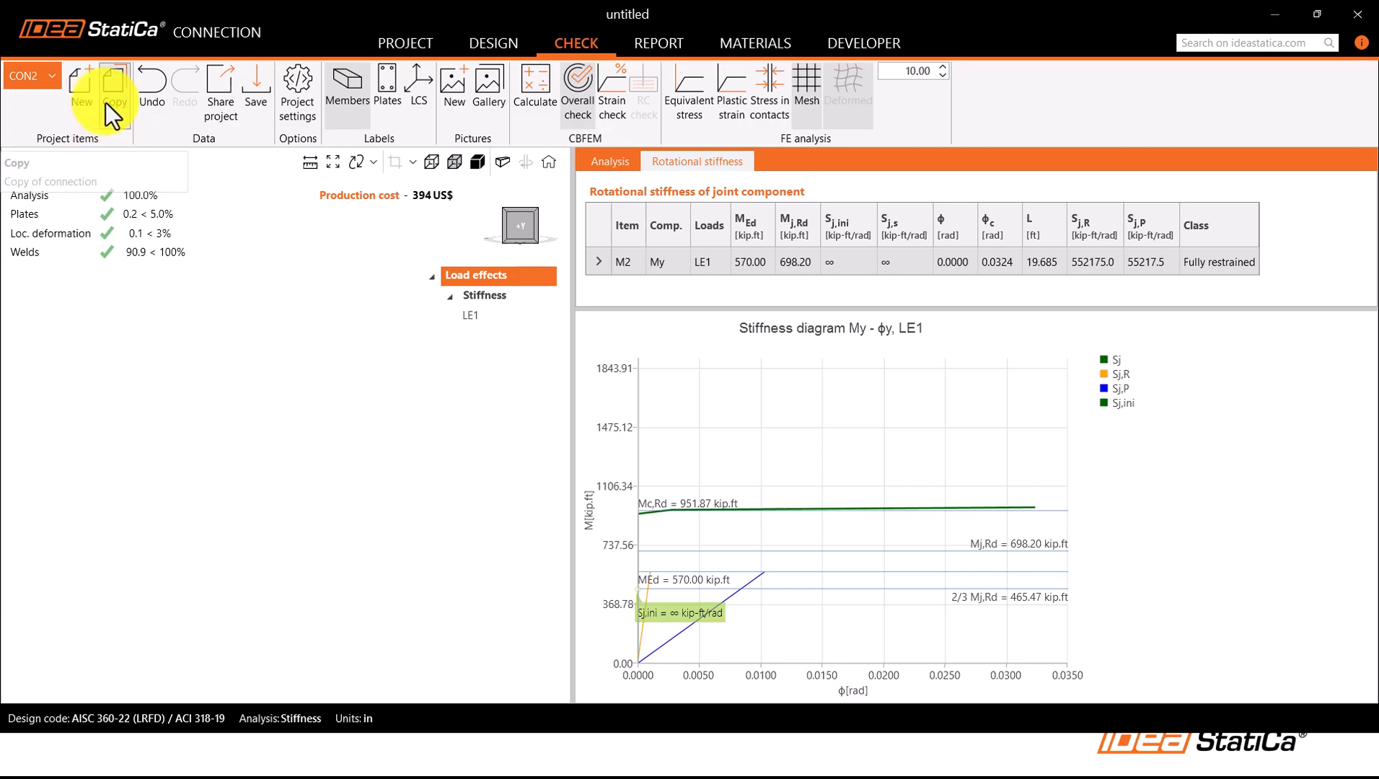
left_click(105, 101)
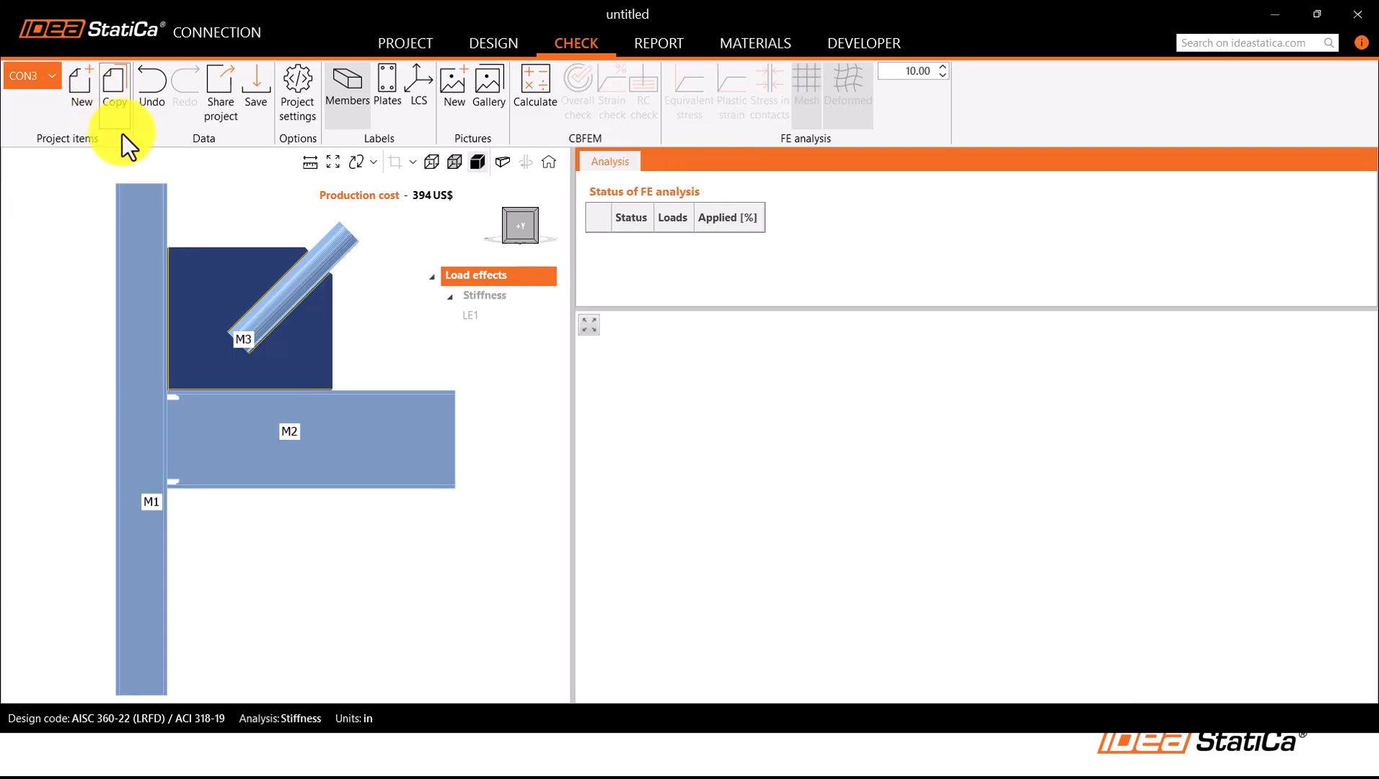
left_click(488, 45)
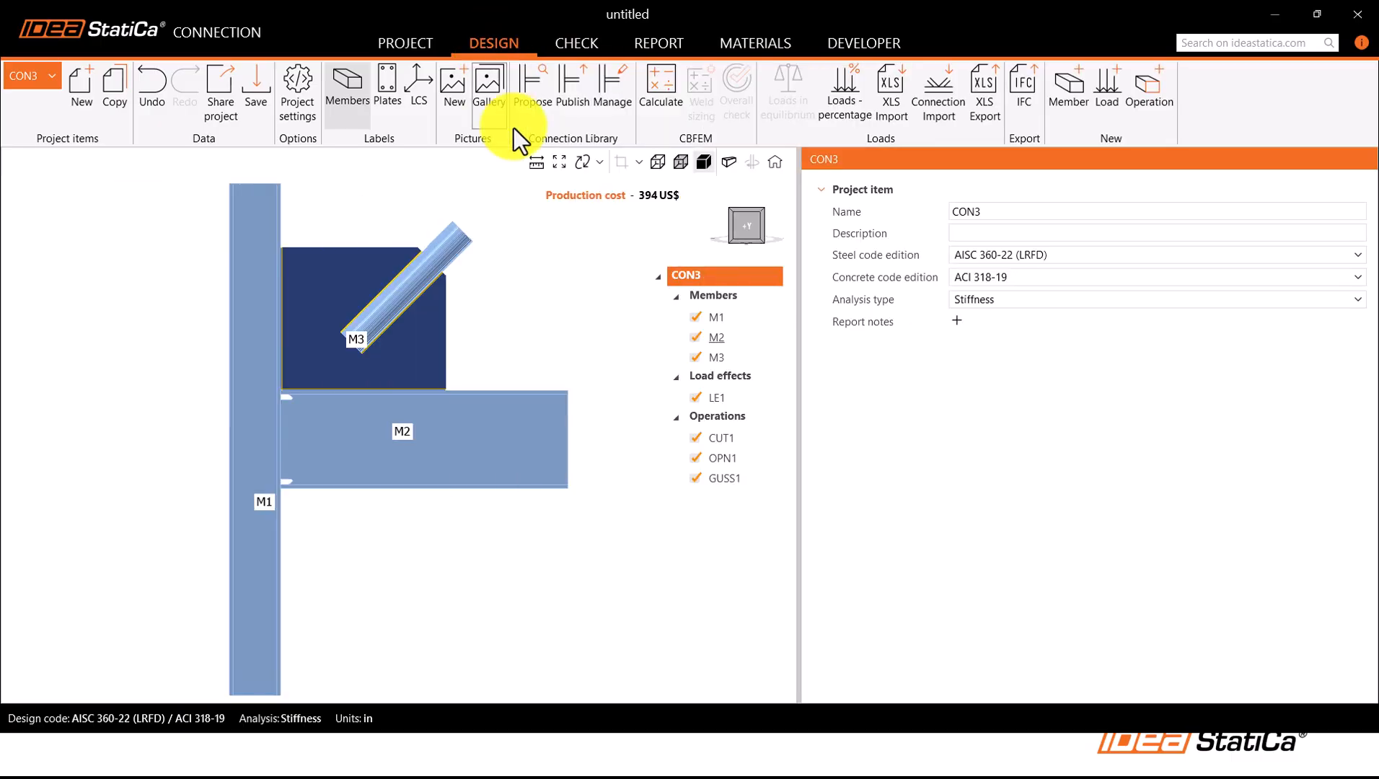
left_click(687, 274)
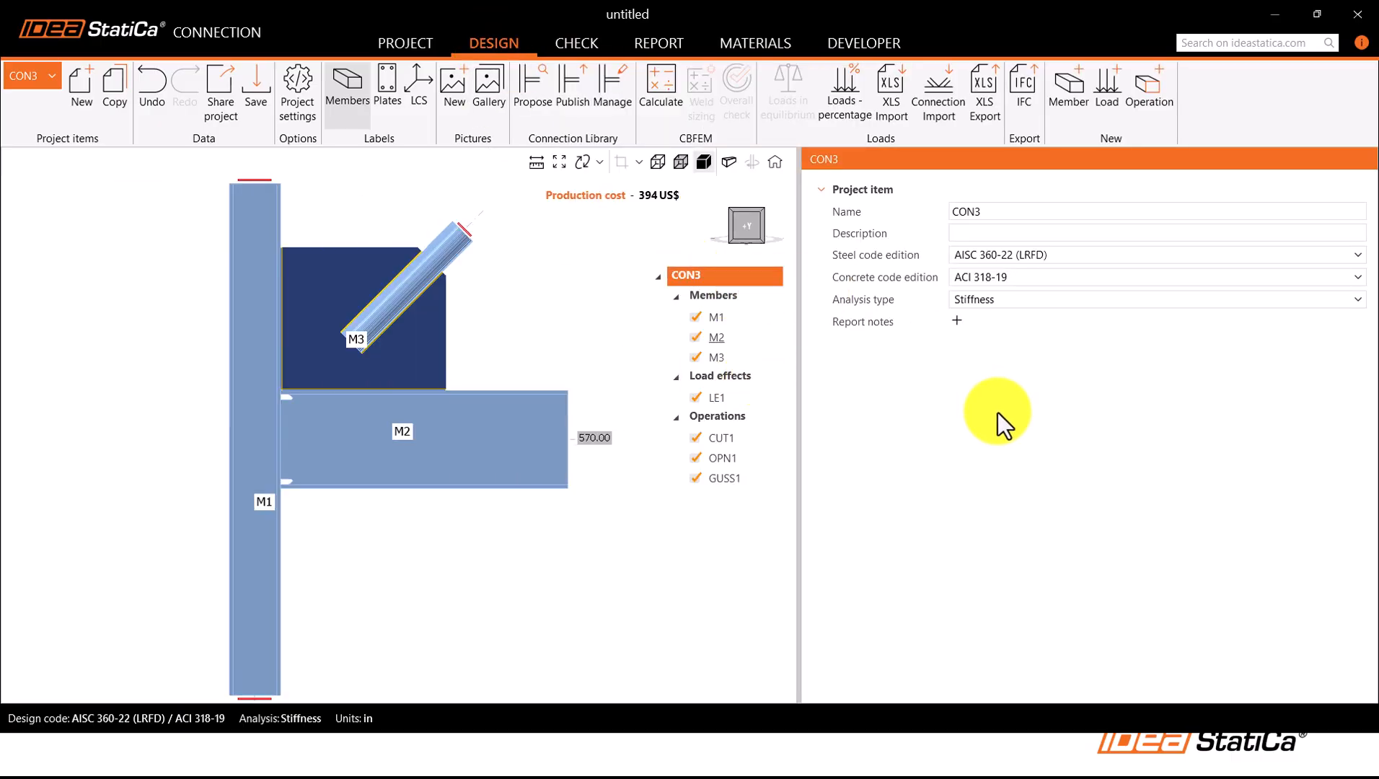
left_click(965, 301)
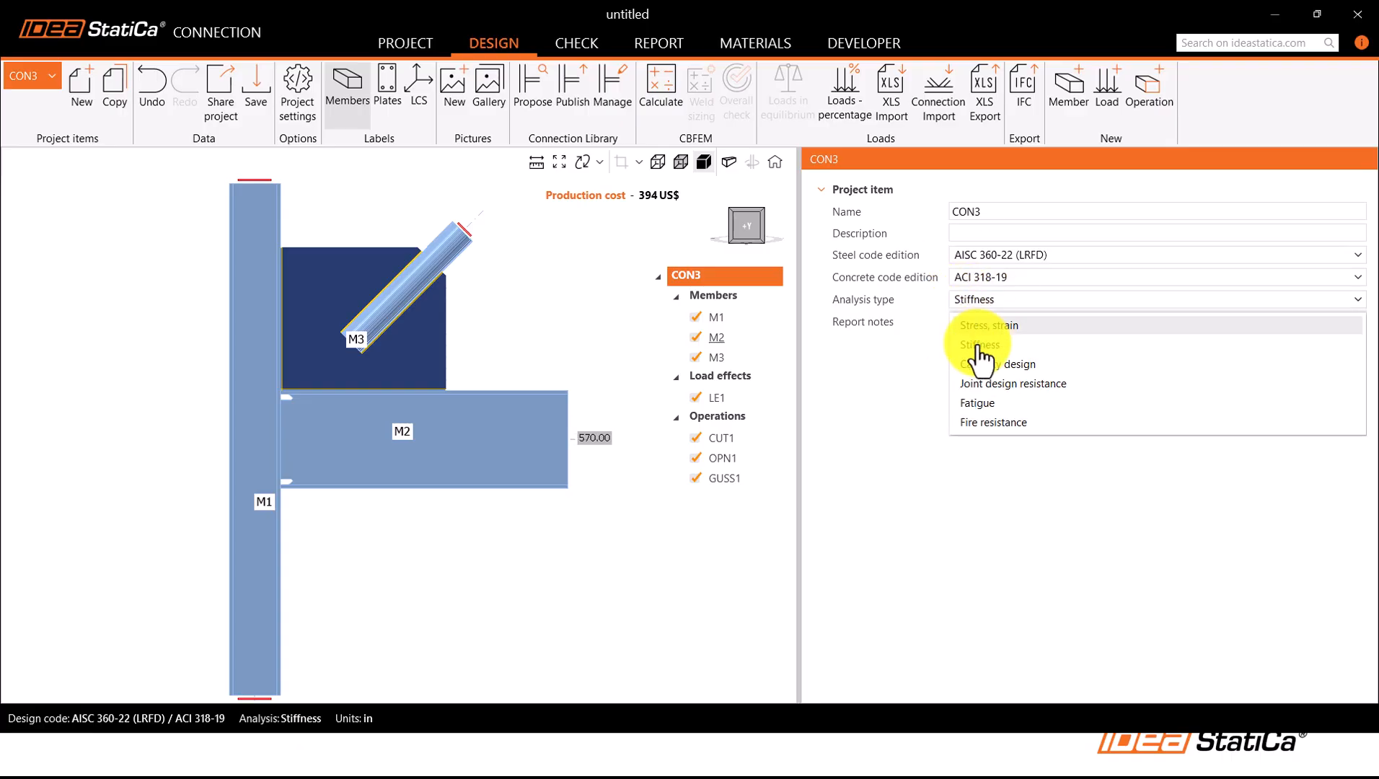
left_click(1013, 365)
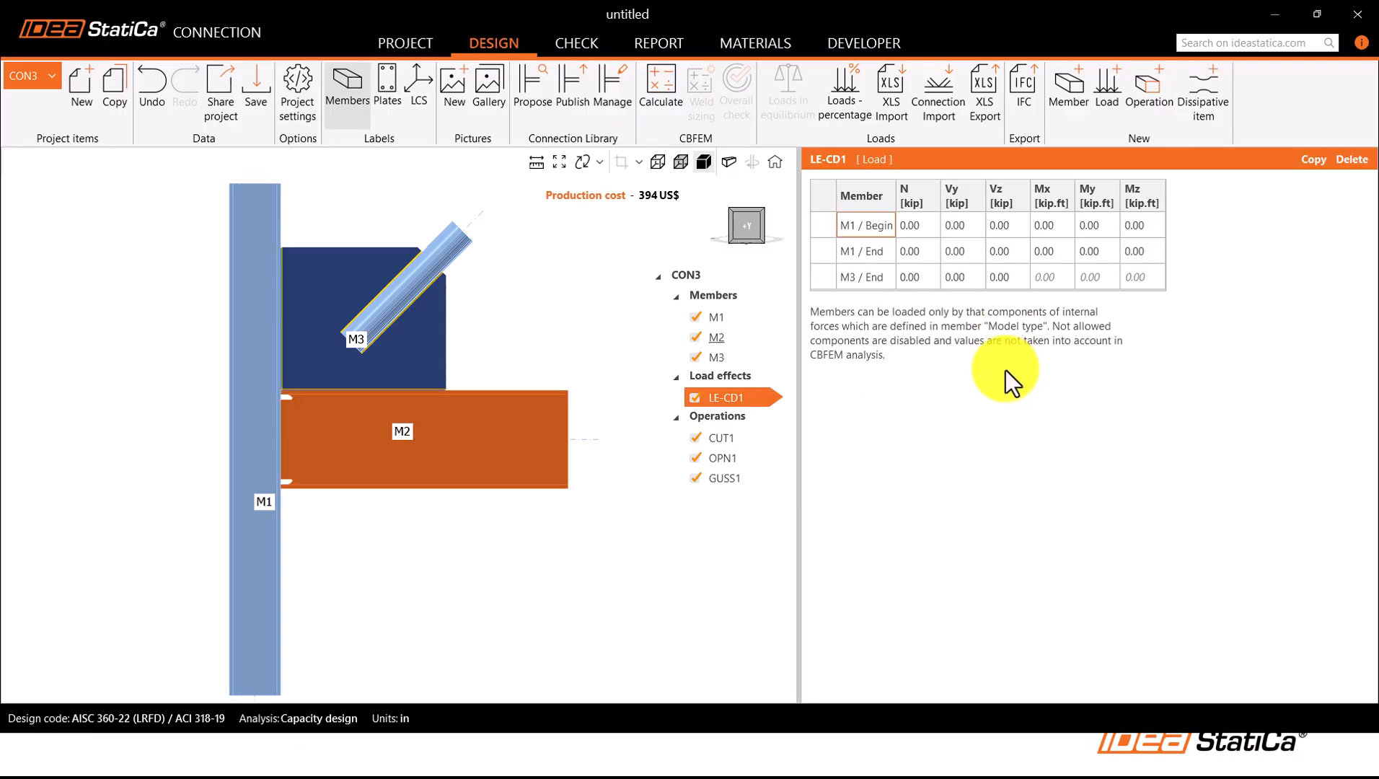
Step: In CON3's project item settings, review the moment frame system options and turn off the prequalified connection option
left_click(686, 276)
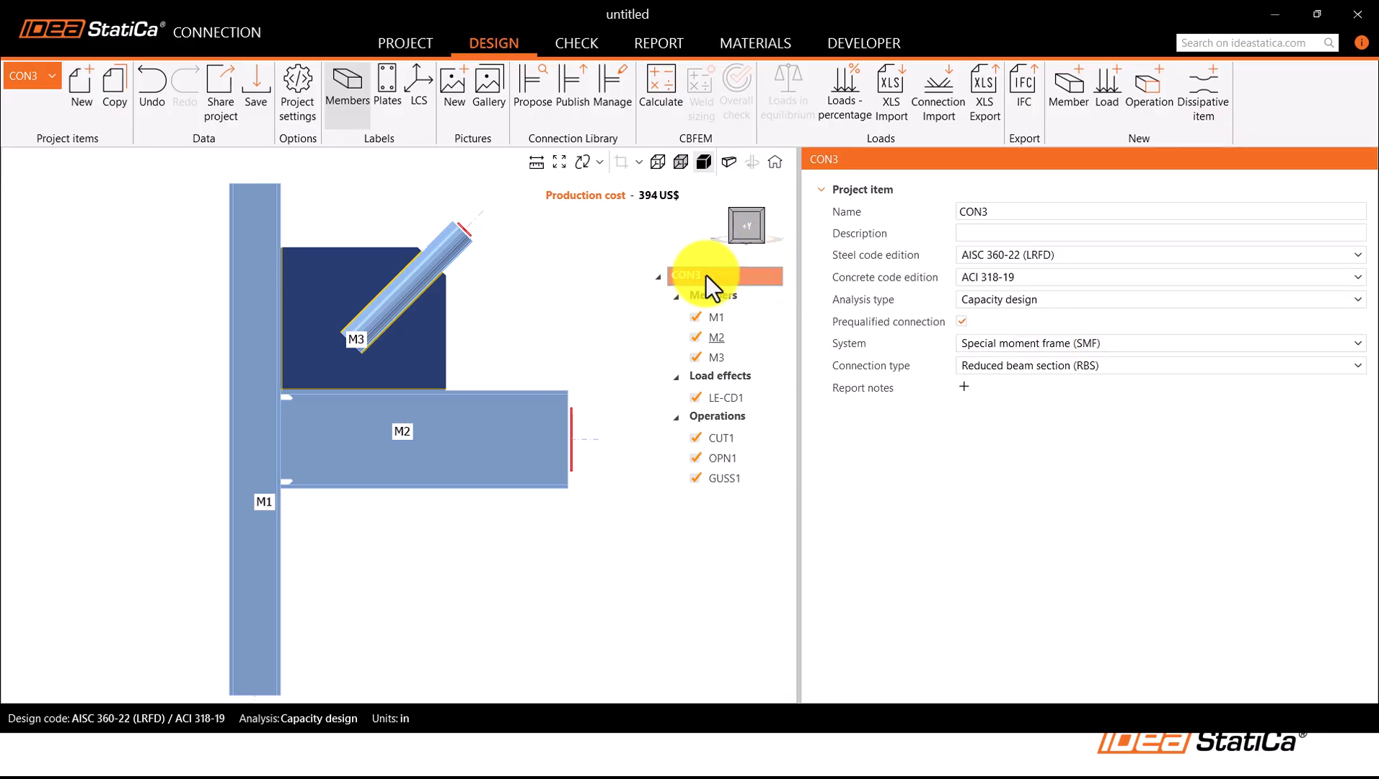
left_click(703, 276)
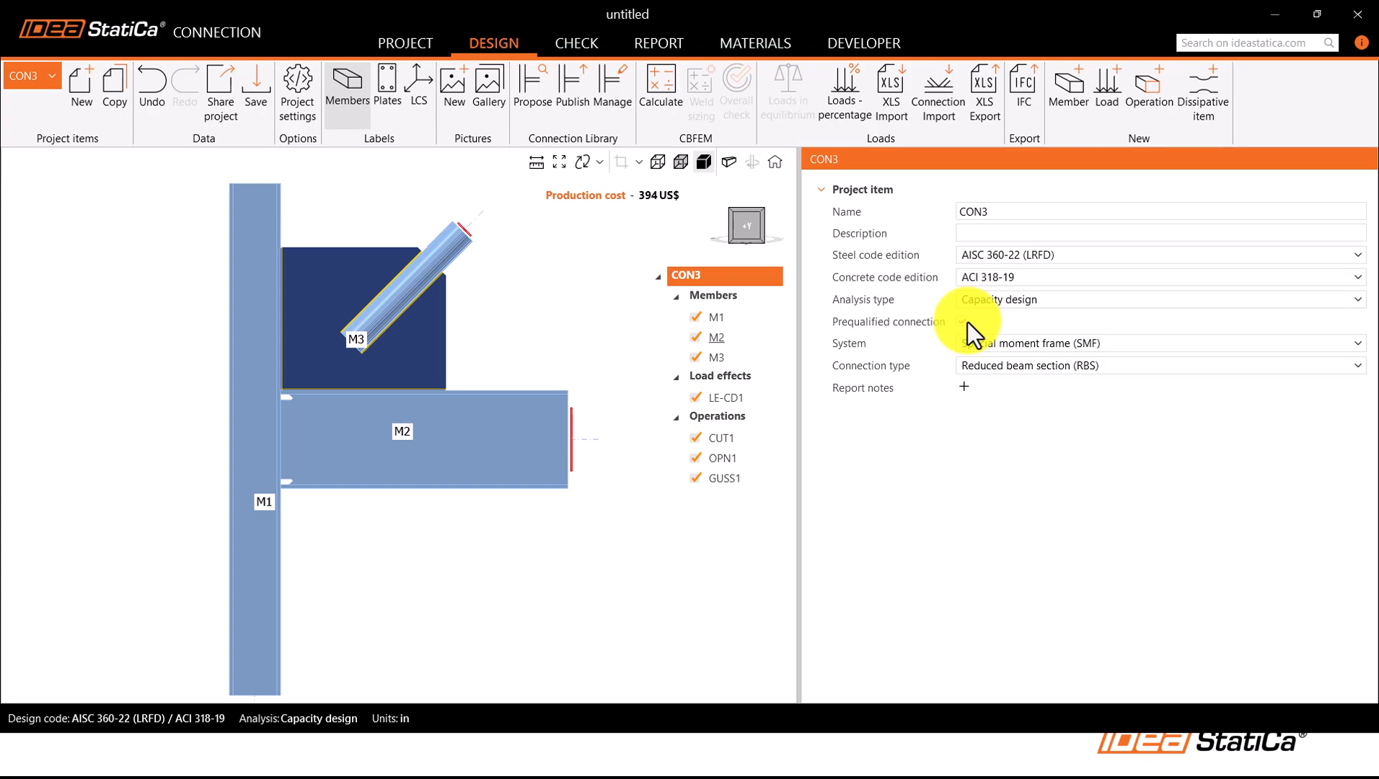
left_click(1018, 344)
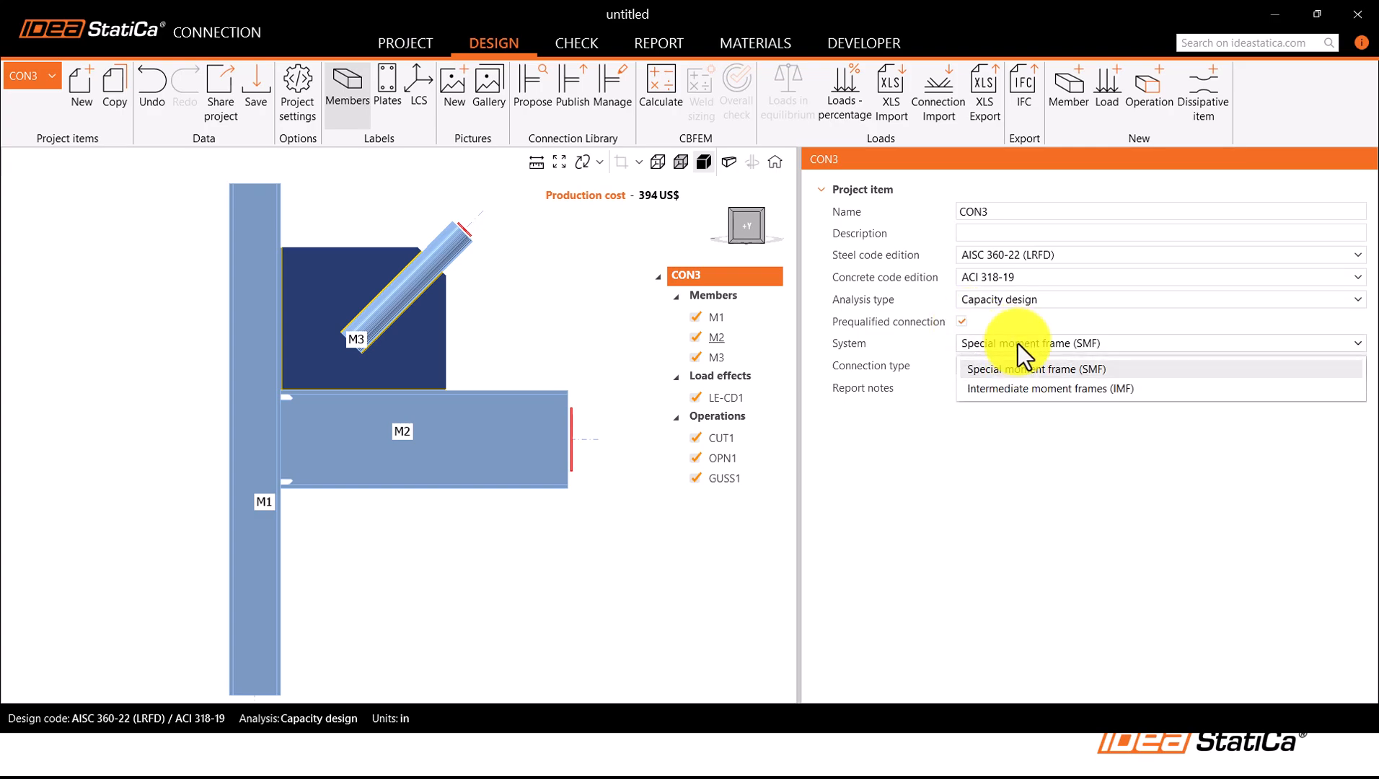
left_click(1018, 344)
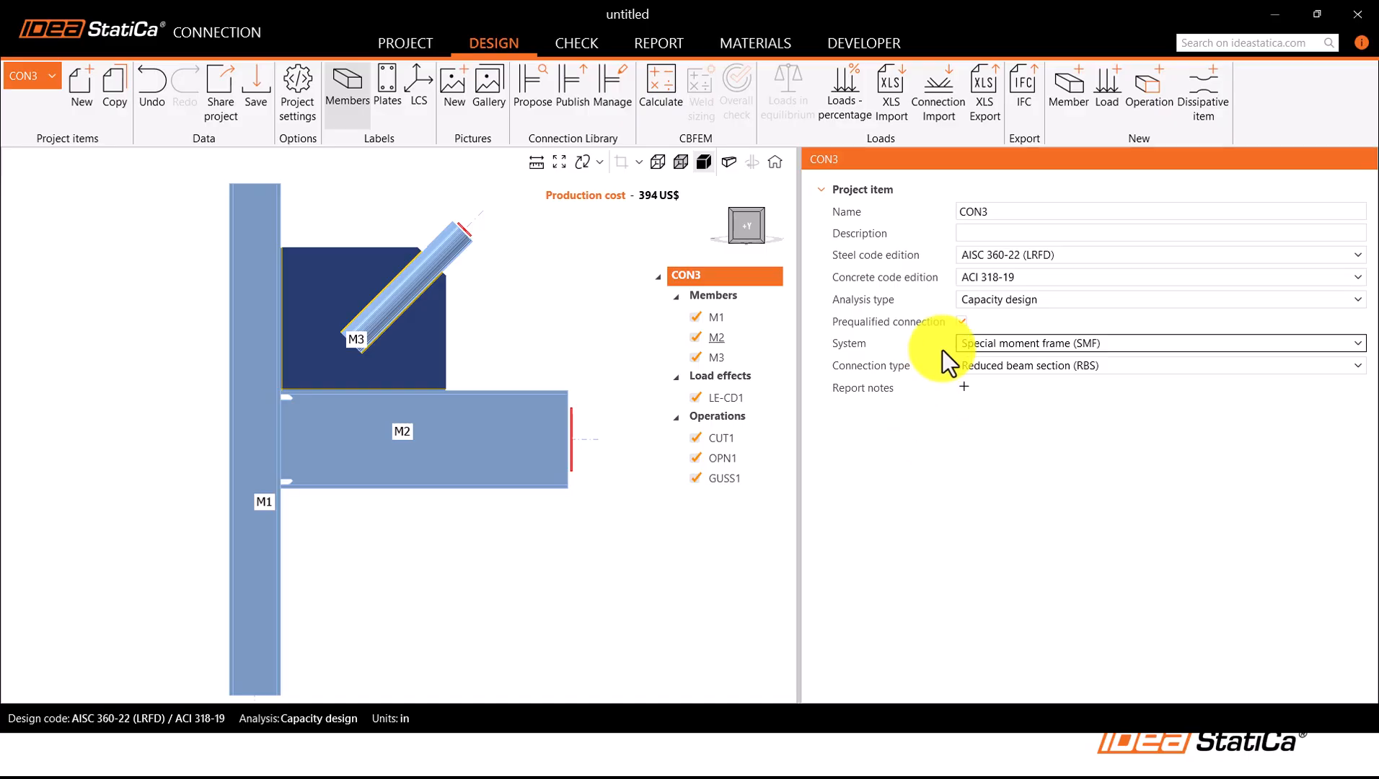
left_click(960, 321)
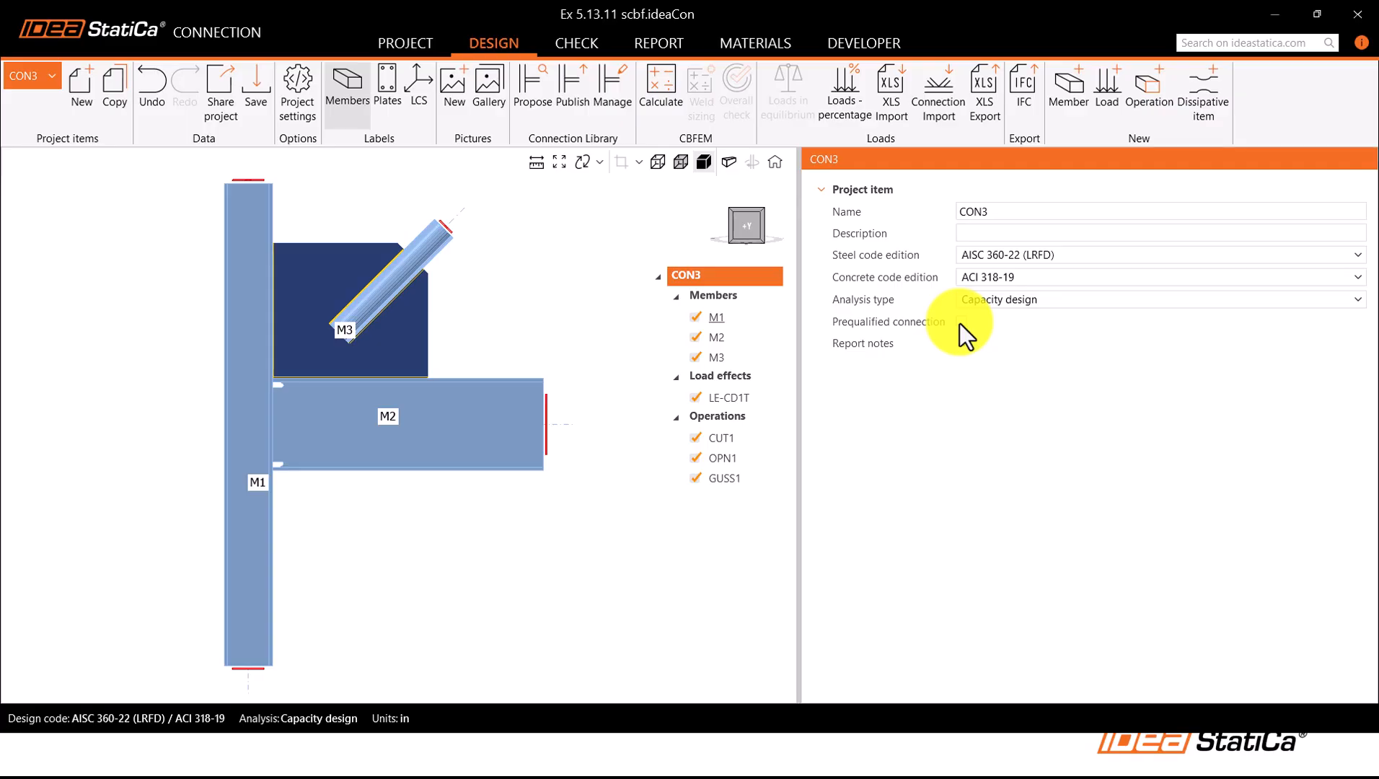
Step: Switch to the AISC Seismic Design Manual in the browser and read the braces' required tensile and compressive strengths due to seismic loading
left_click(741, 396)
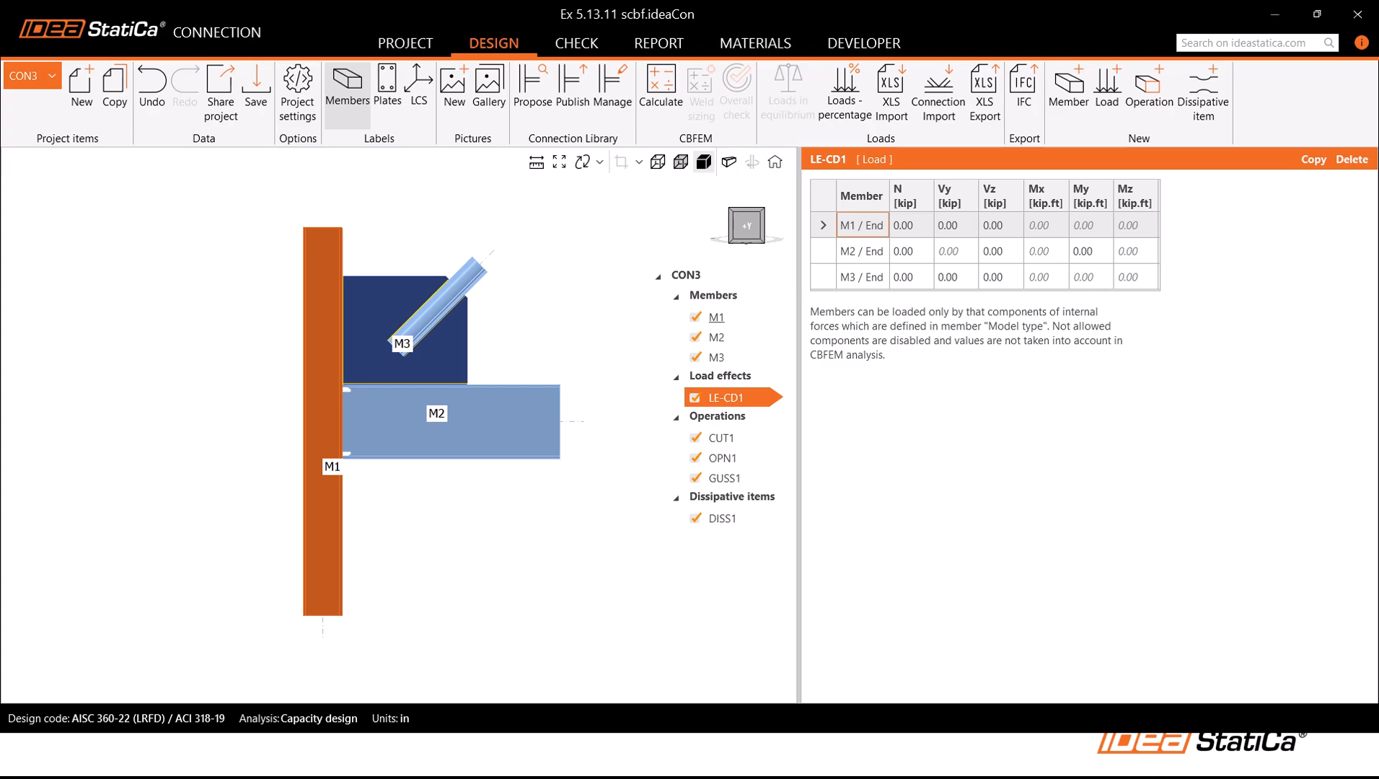
key("alt+Tab")
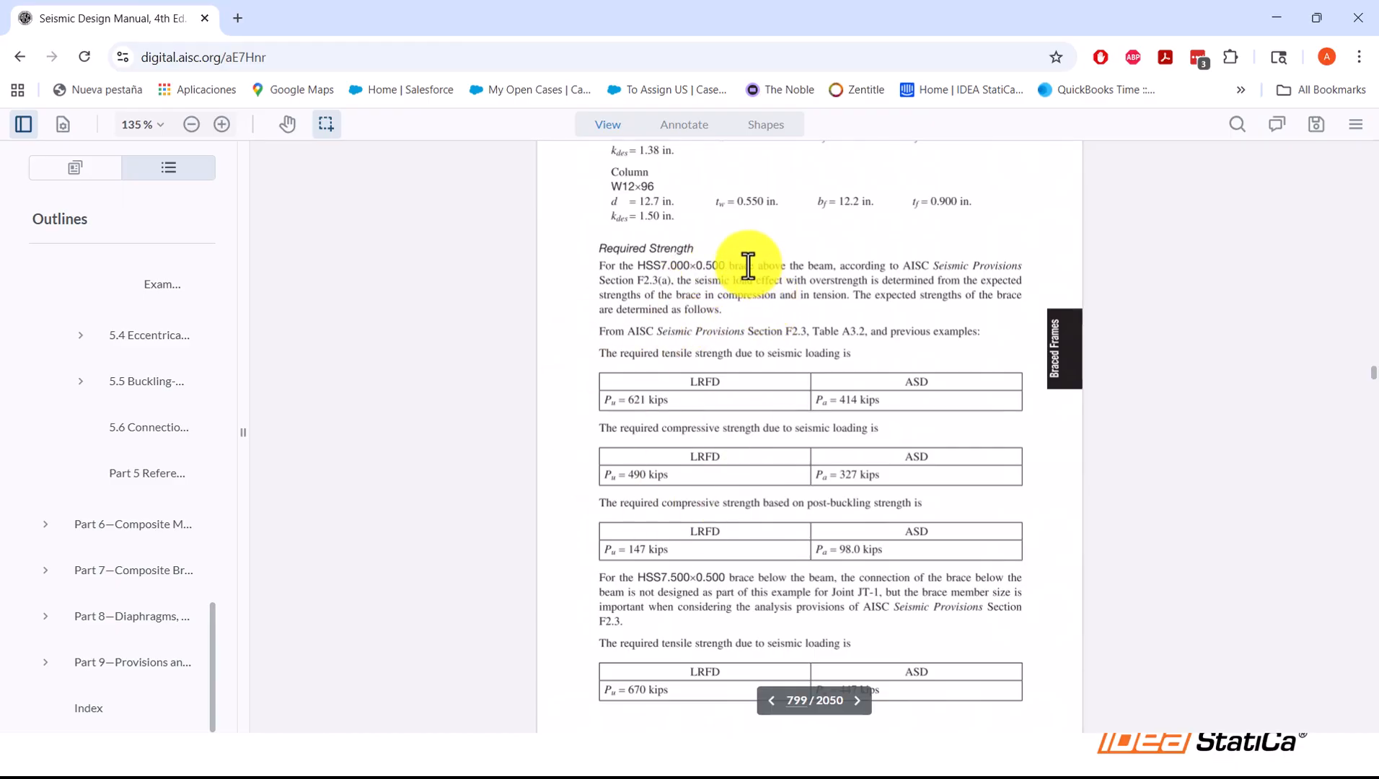
scroll(683, 392, "down", 3)
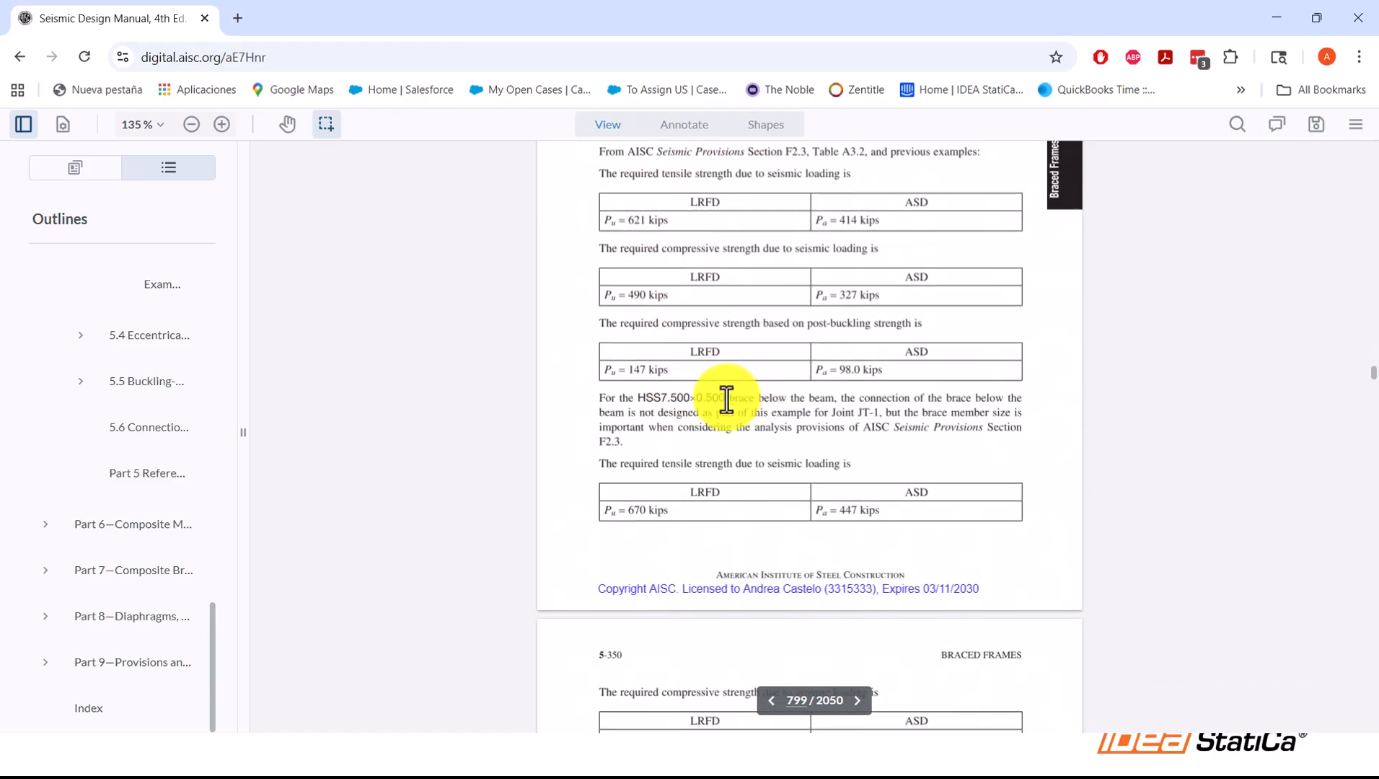
scroll(739, 405, "up", 1)
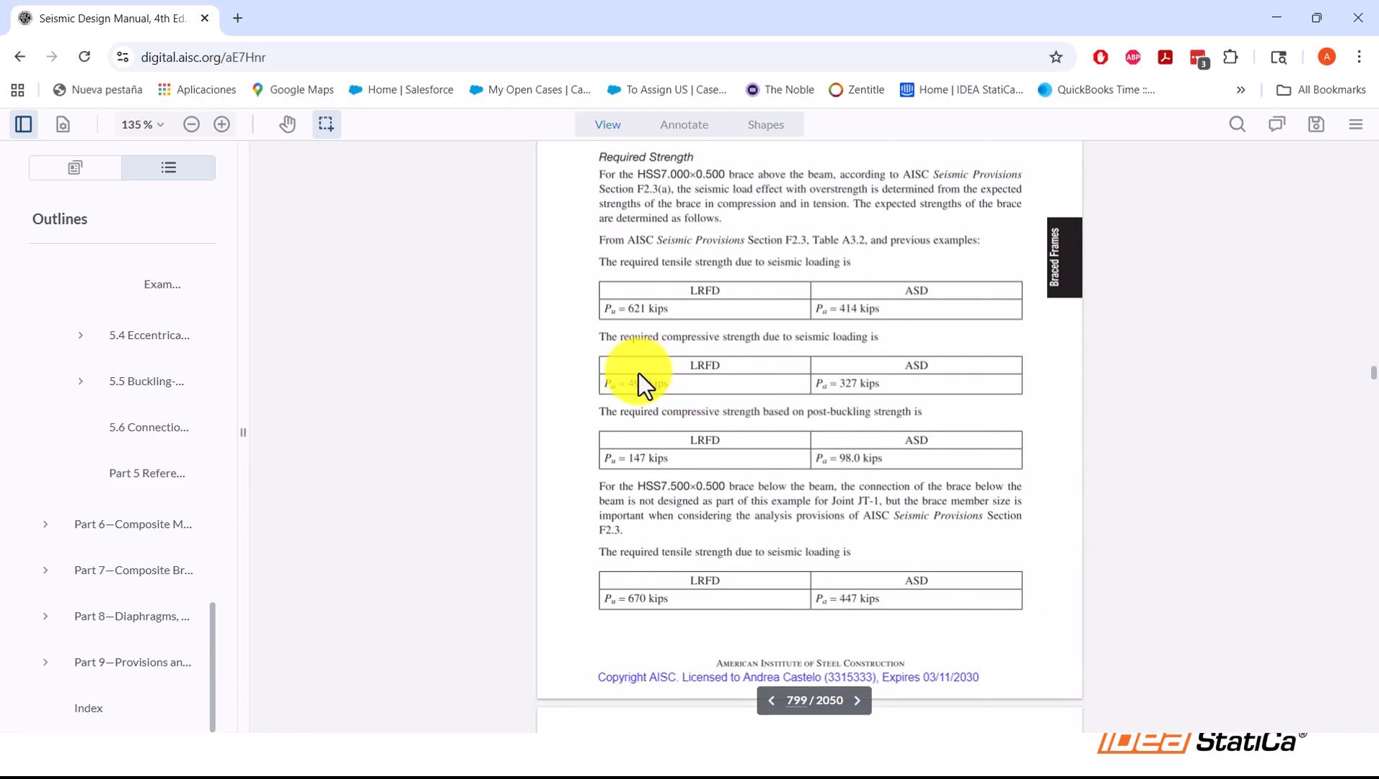
scroll(638, 375, "down", 2)
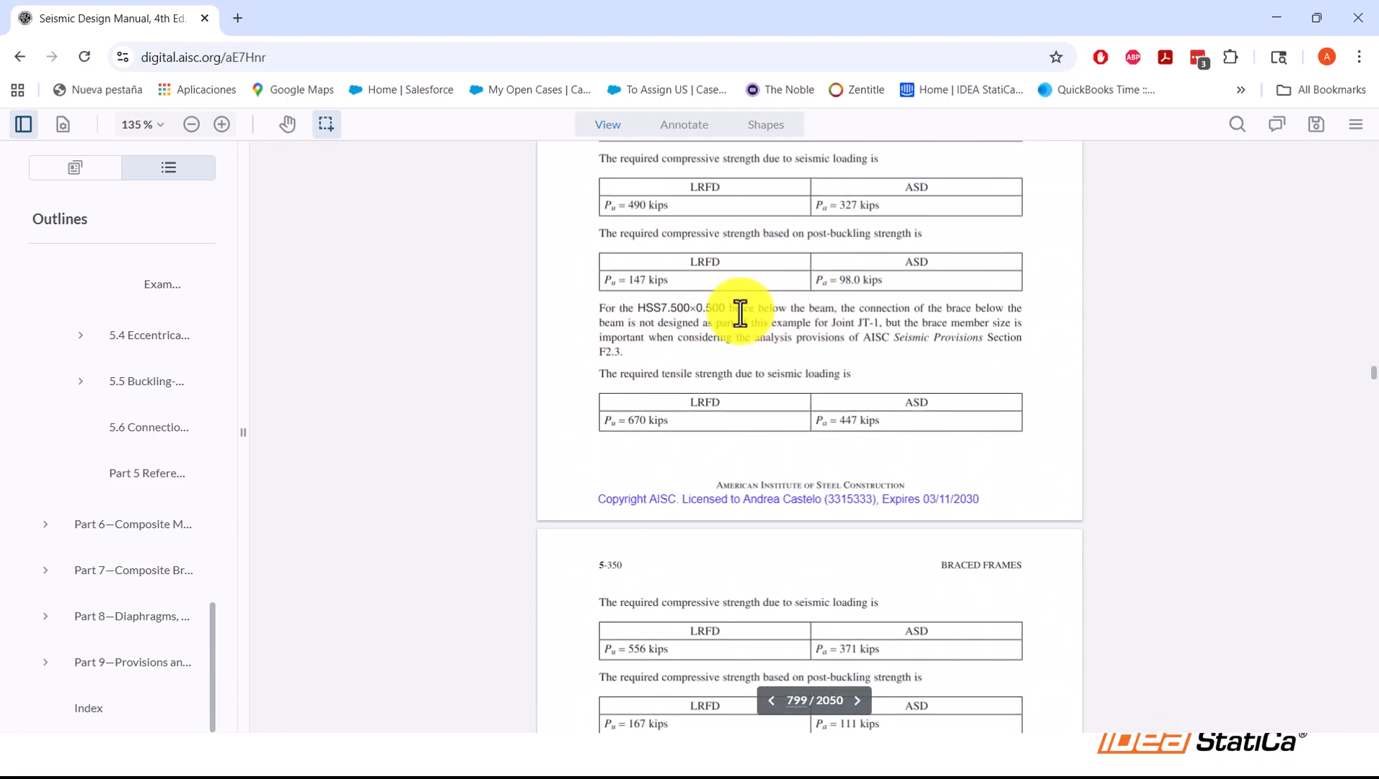
scroll(761, 315, "down", 1)
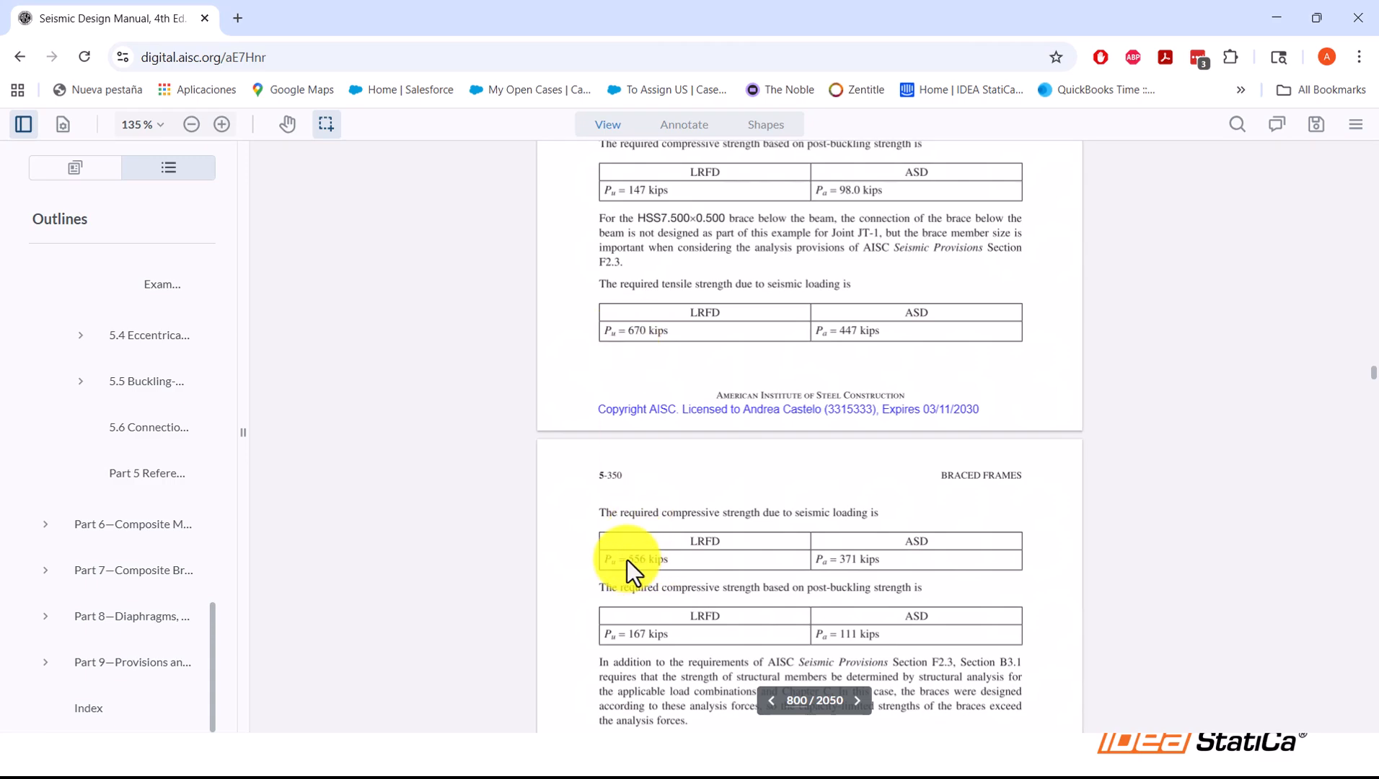
scroll(658, 555, "up", 1)
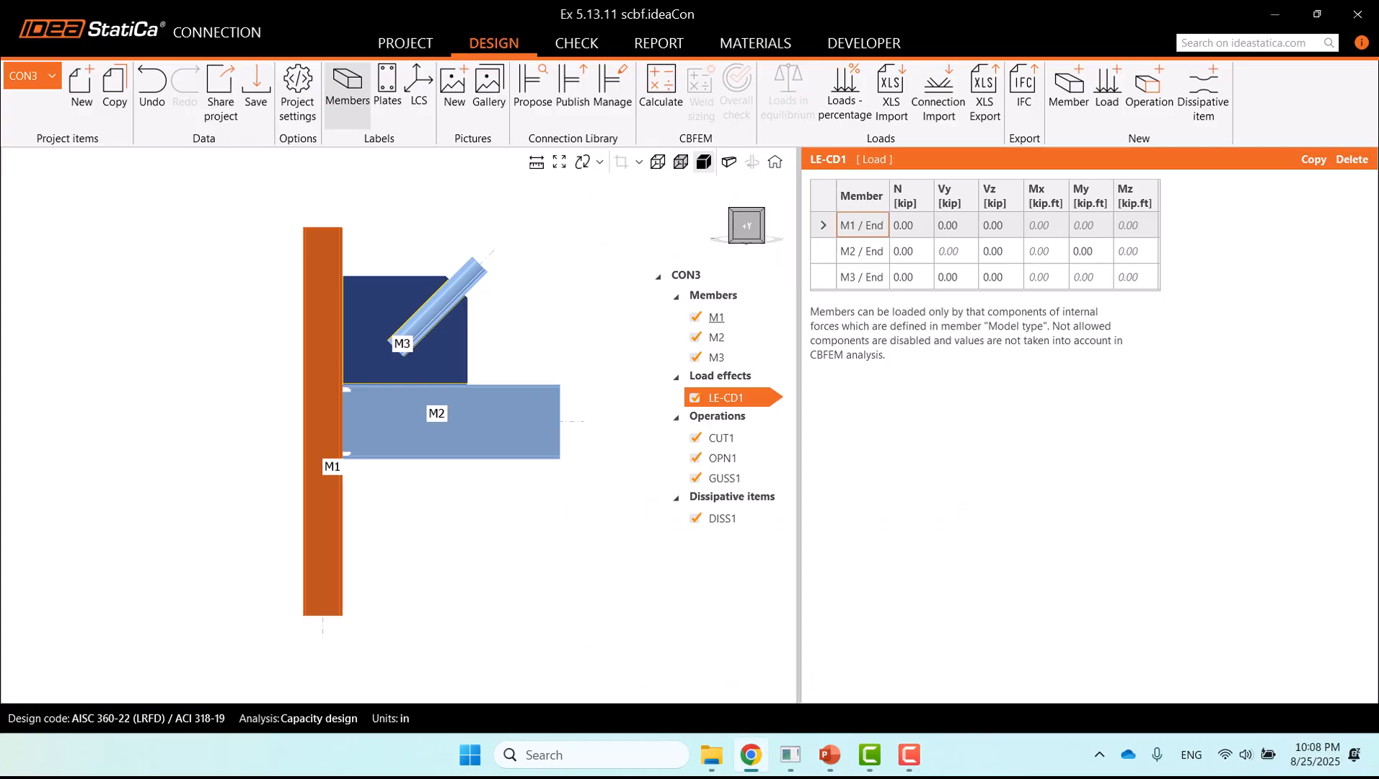
Step: Return to IDEA StatiCa Connection and rename load effect LE-CD1 as LE-CD1T
right_click(735, 399)
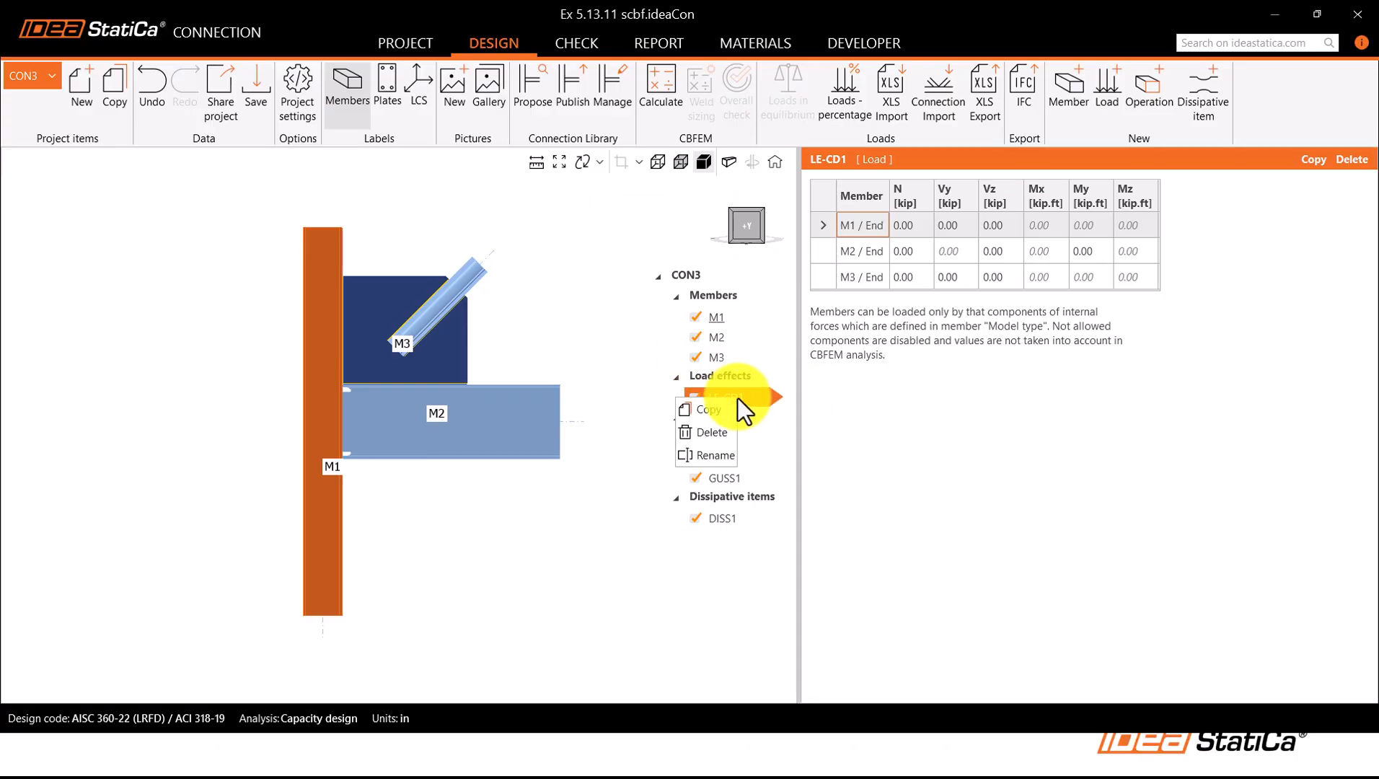
left_click(726, 454)
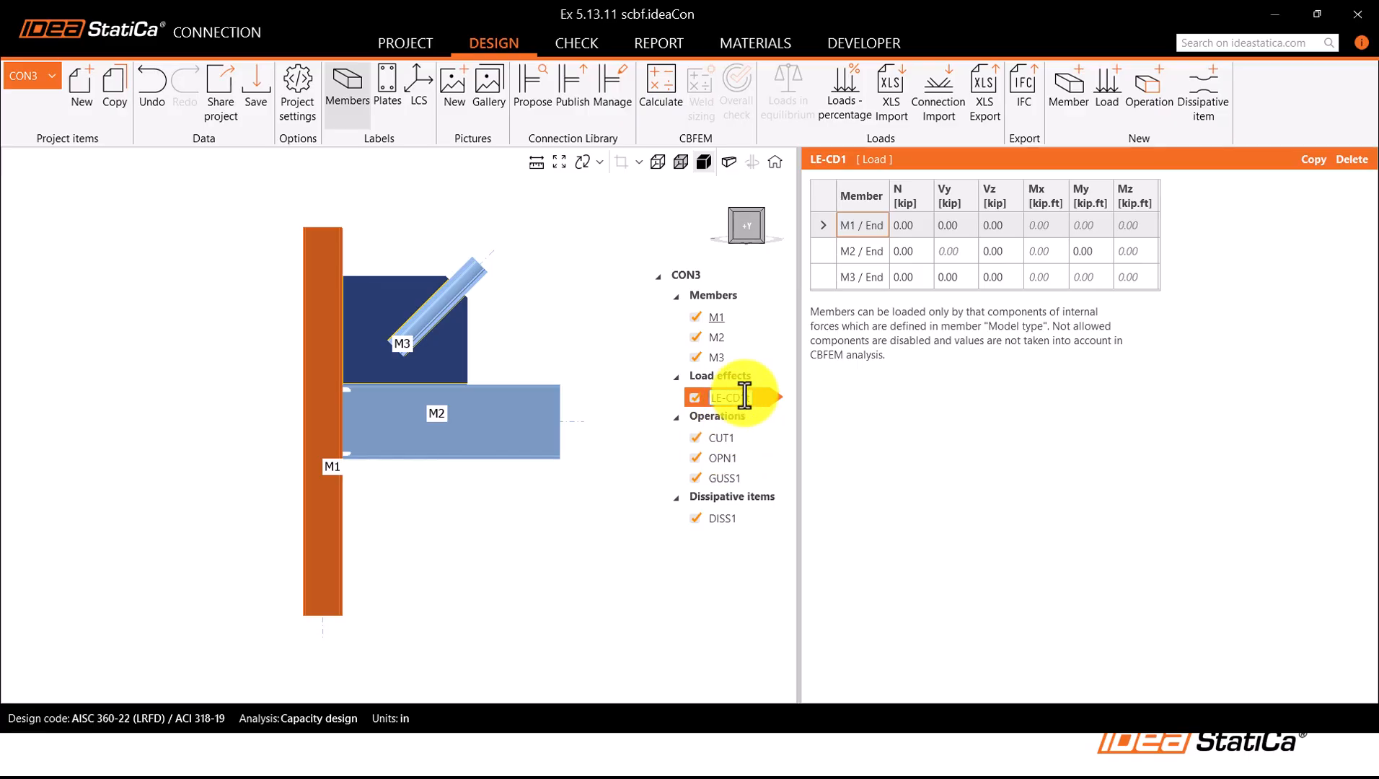
key("End")
type("T")
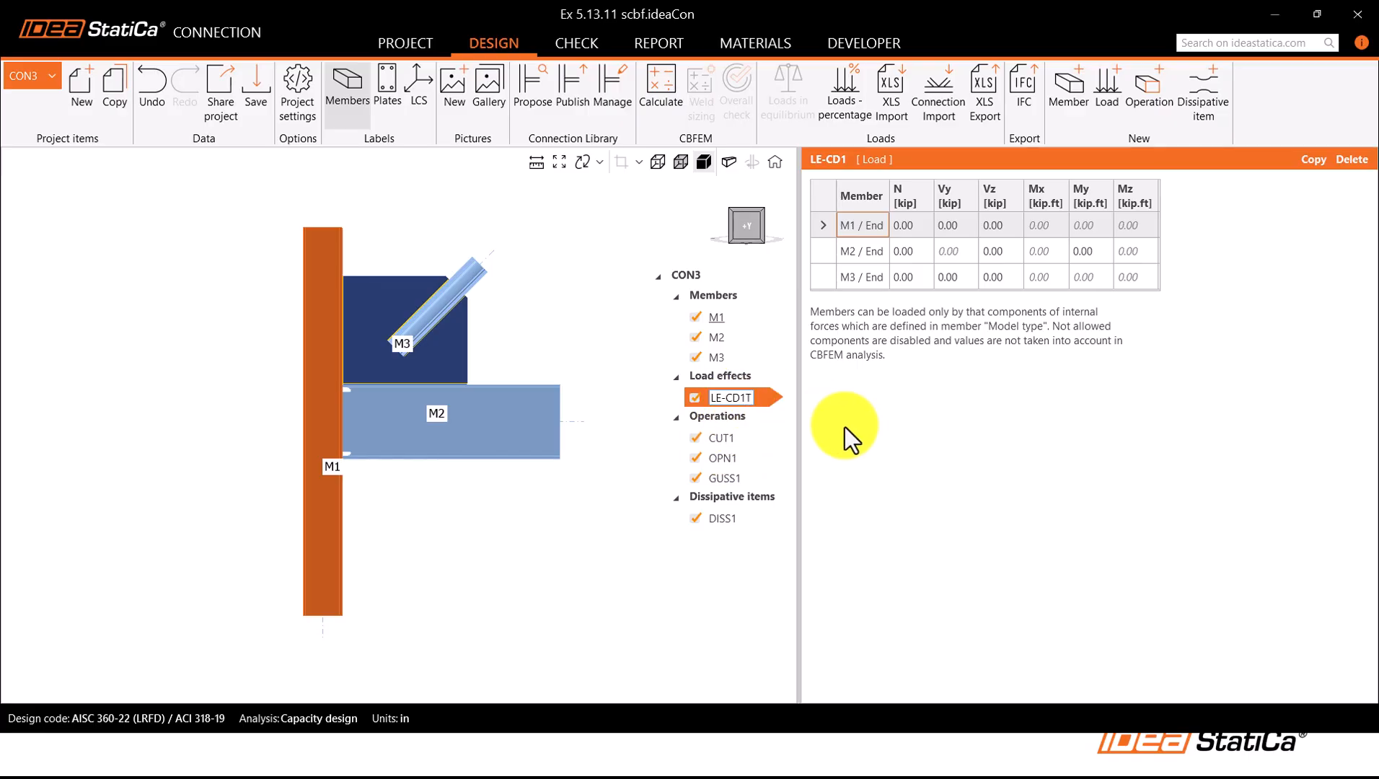
left_click(763, 401)
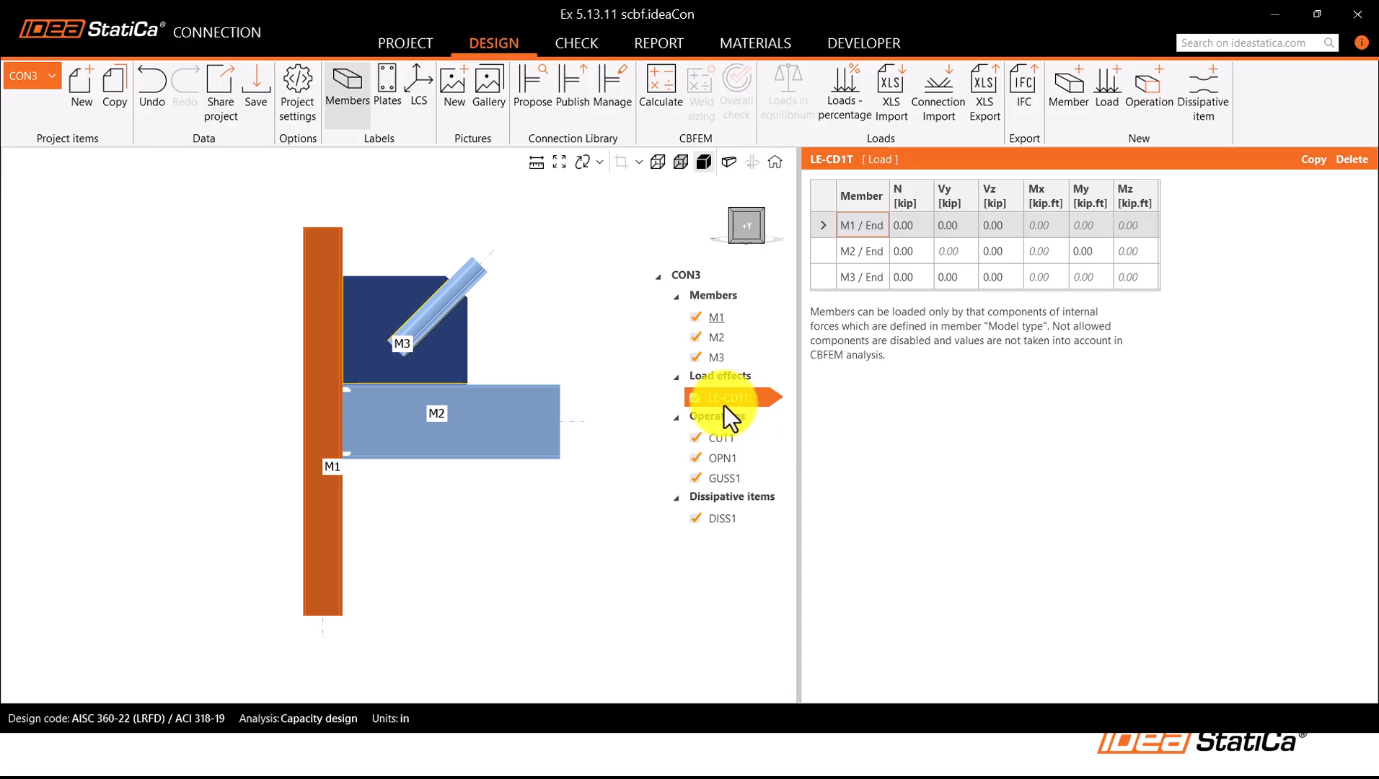
Step: Set the axial force N at the end of brace M3 to 670 kip in load effect LE-CD1T
left_click(914, 277)
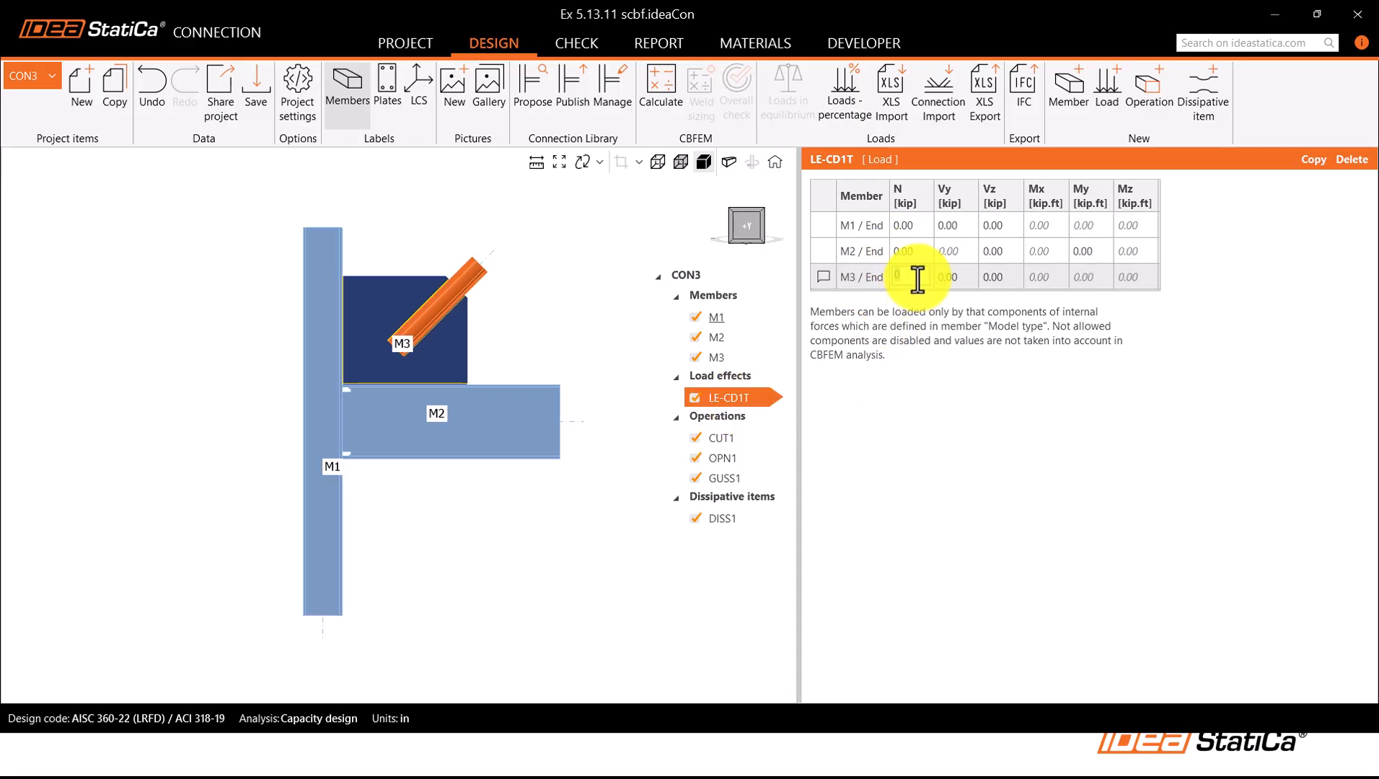
type("670")
key("Return")
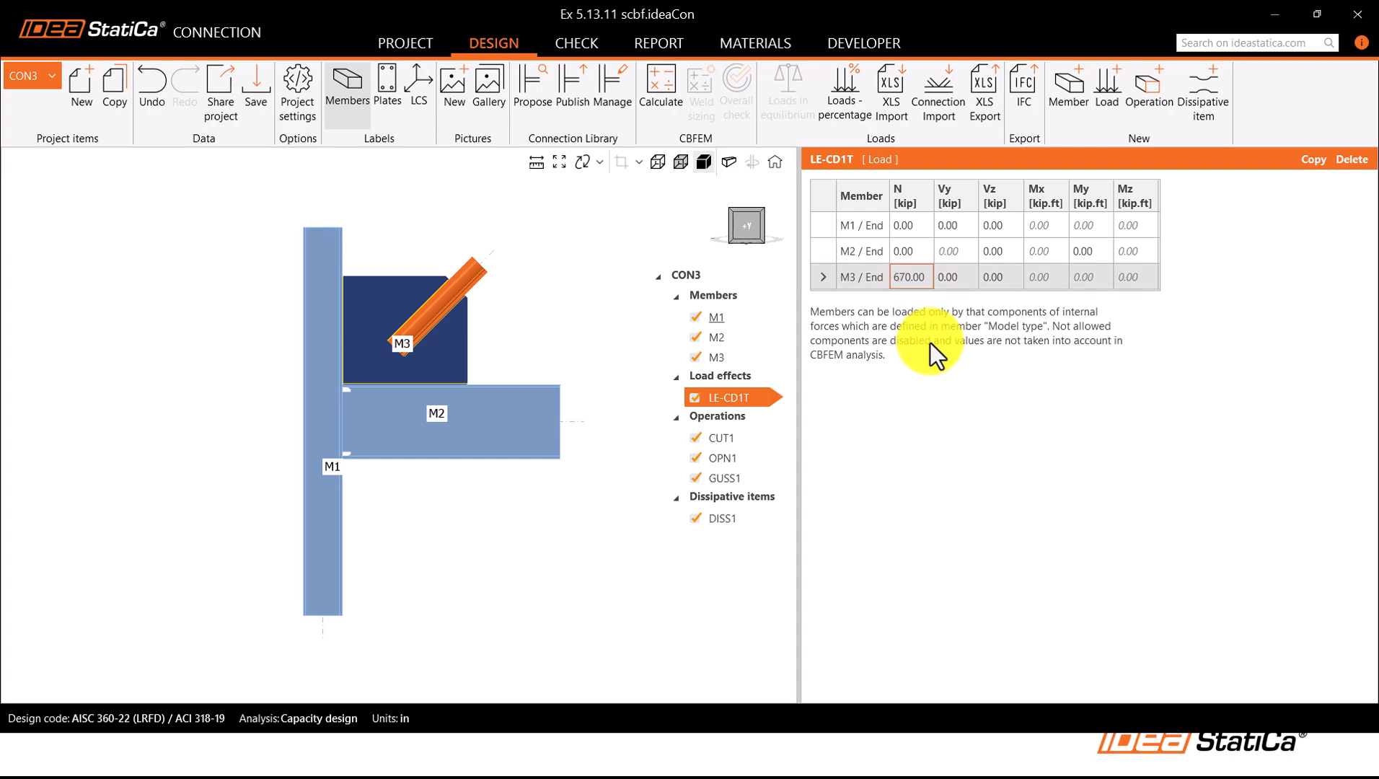
Step: Copy load effect LE-CD1T and set the copy's axial force N at the end of brace M3 to -556 kip
right_click(674, 395)
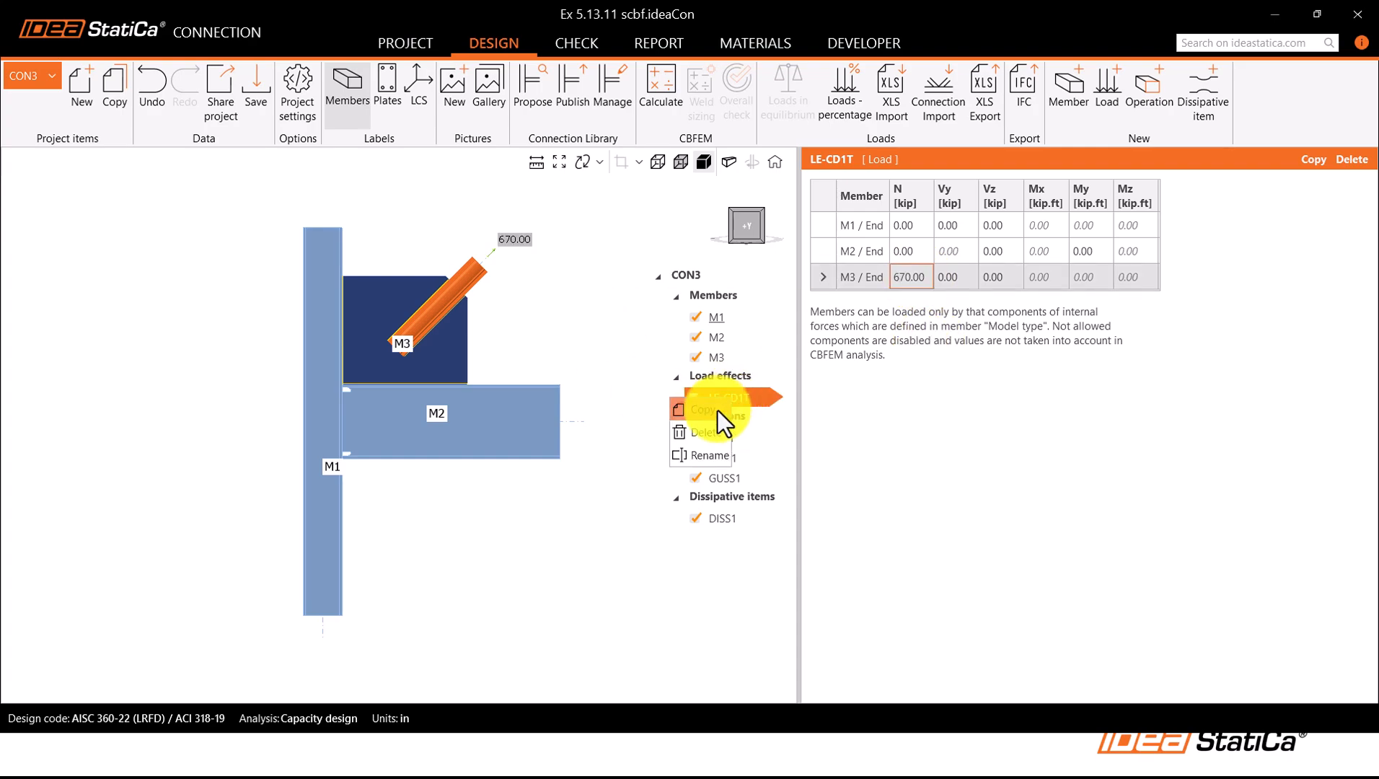
left_click(703, 403)
left_click(910, 277)
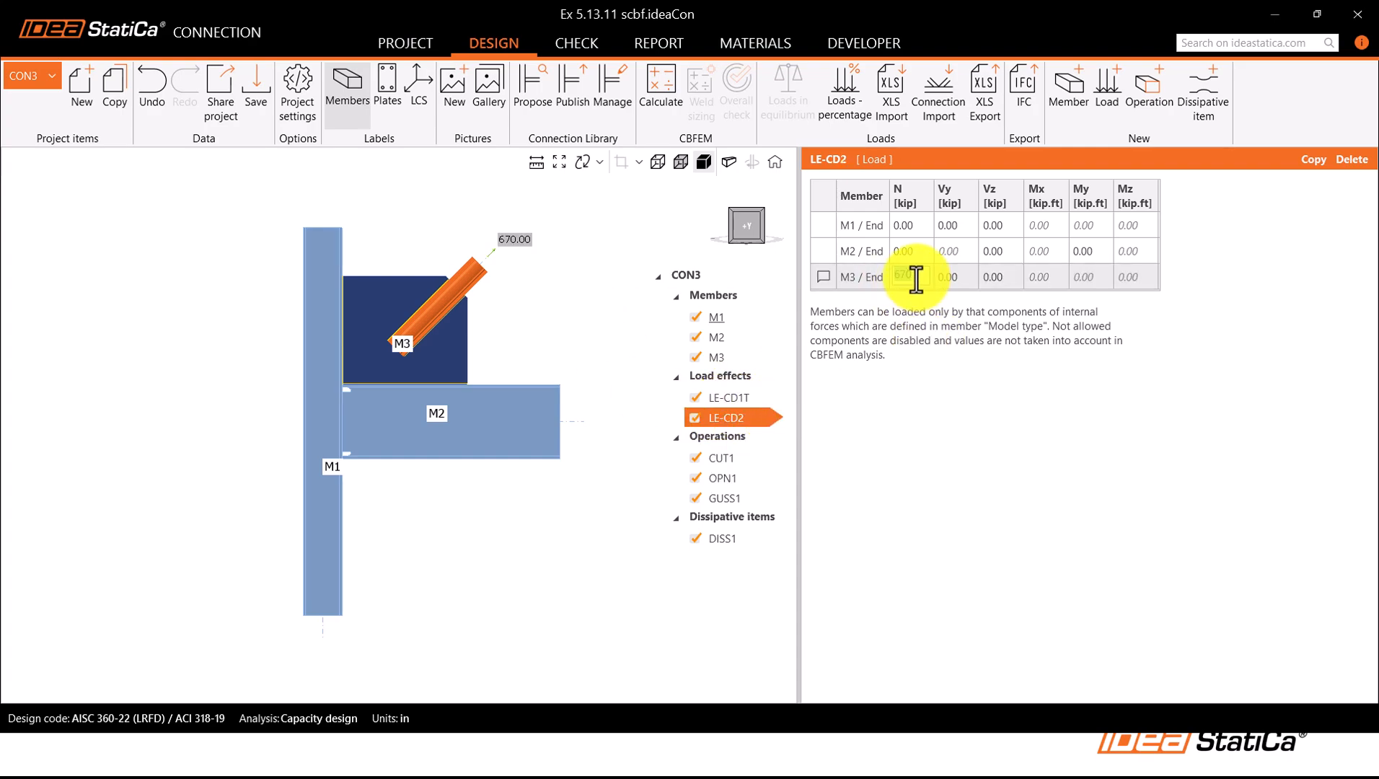
type("-556")
key("Return")
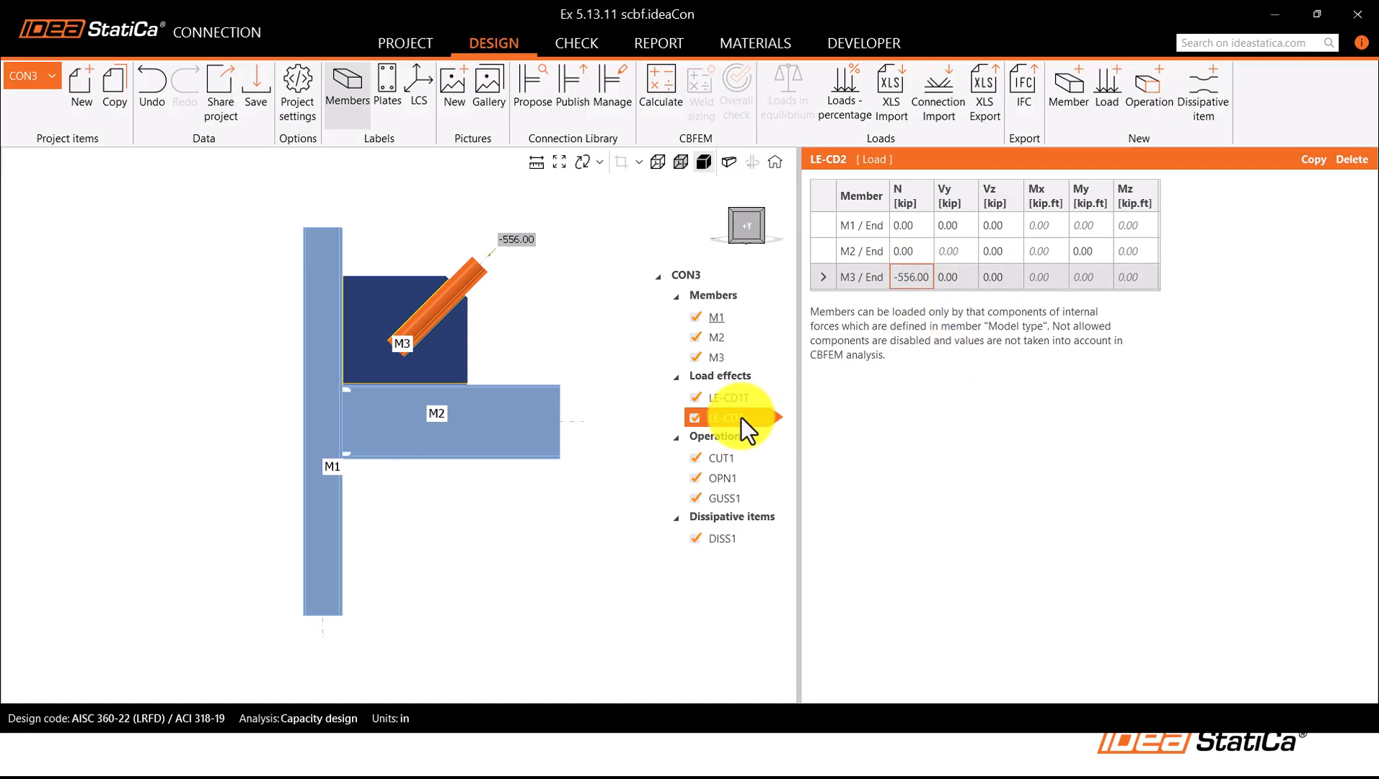
Step: Rename the compression load effect as LE-CD2C and review the forces of both load effects in the model
right_click(741, 417)
left_click(736, 439)
type("C")
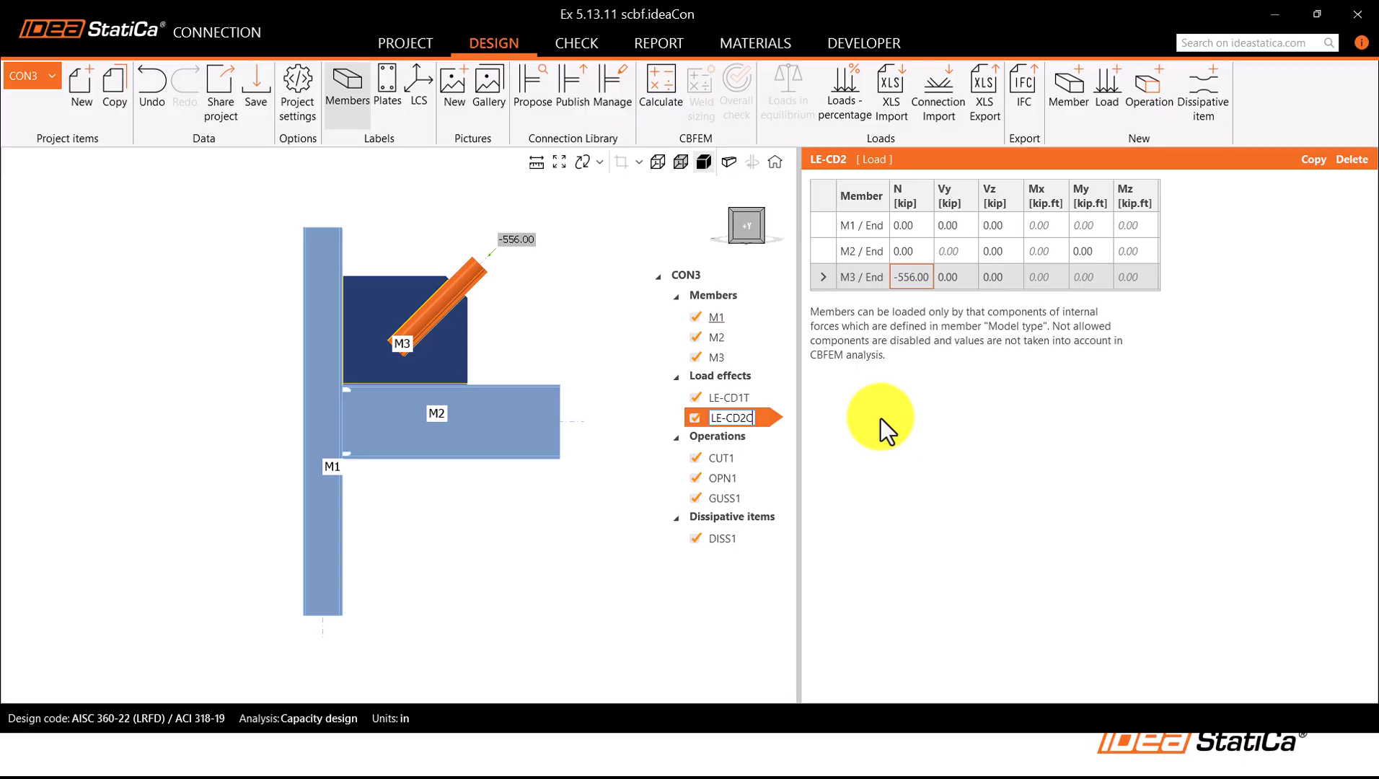
key("Return")
left_click(739, 398)
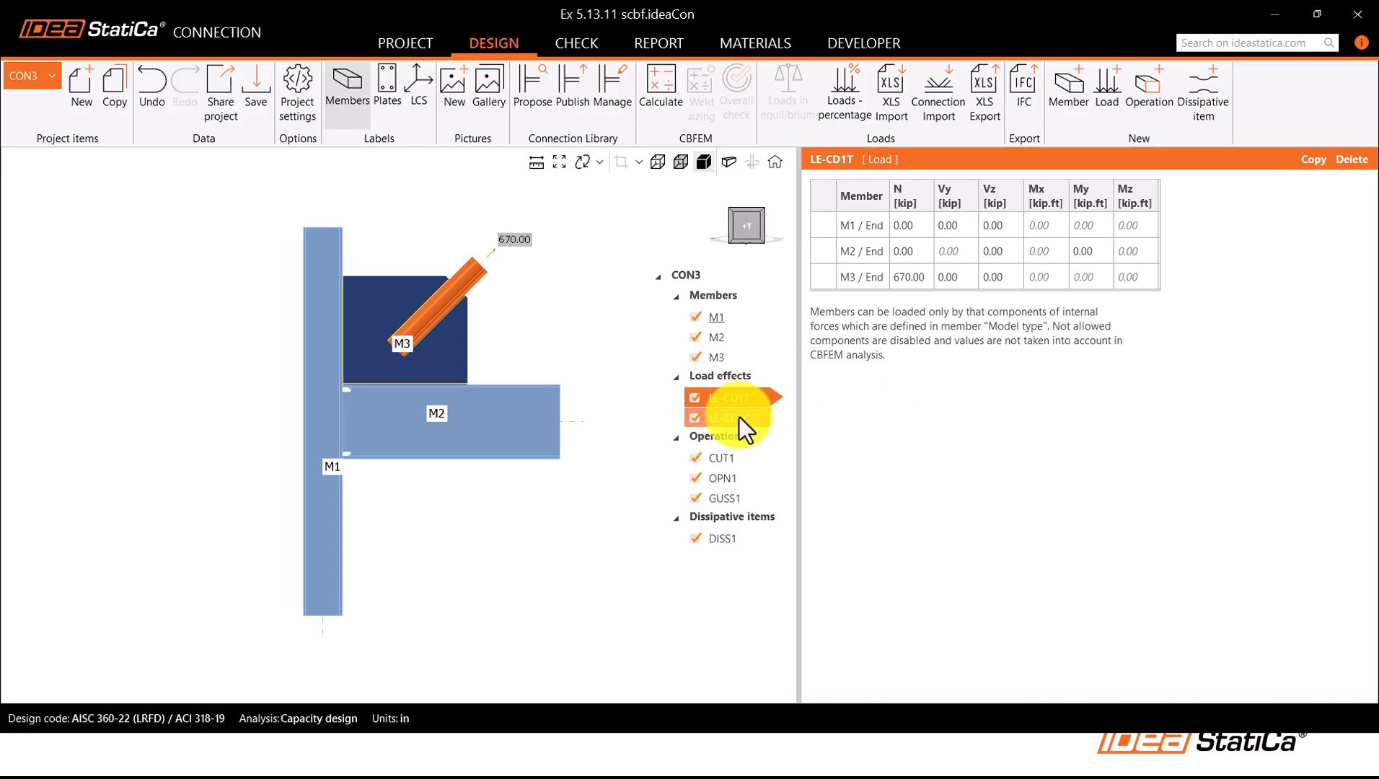
left_click(739, 416)
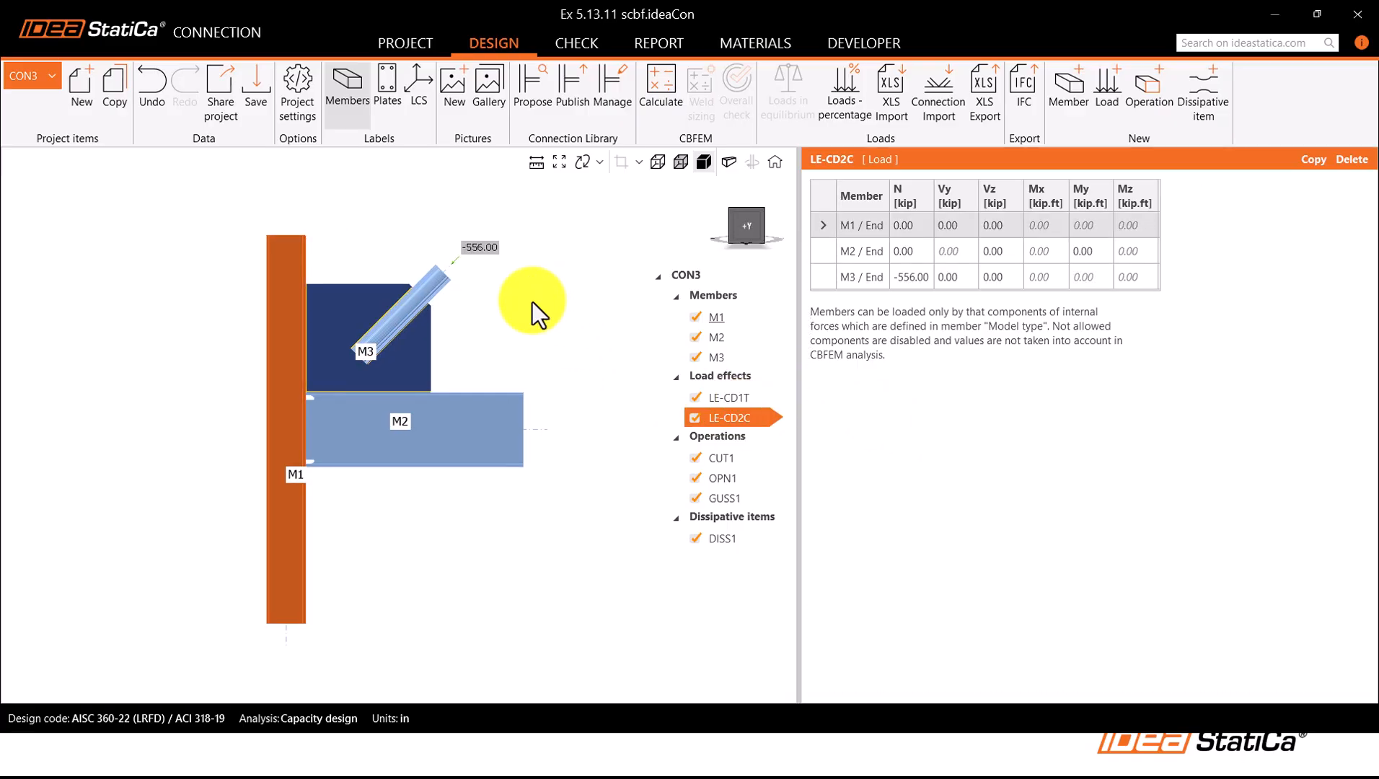
middle_click_drag(456, 321, 477, 333)
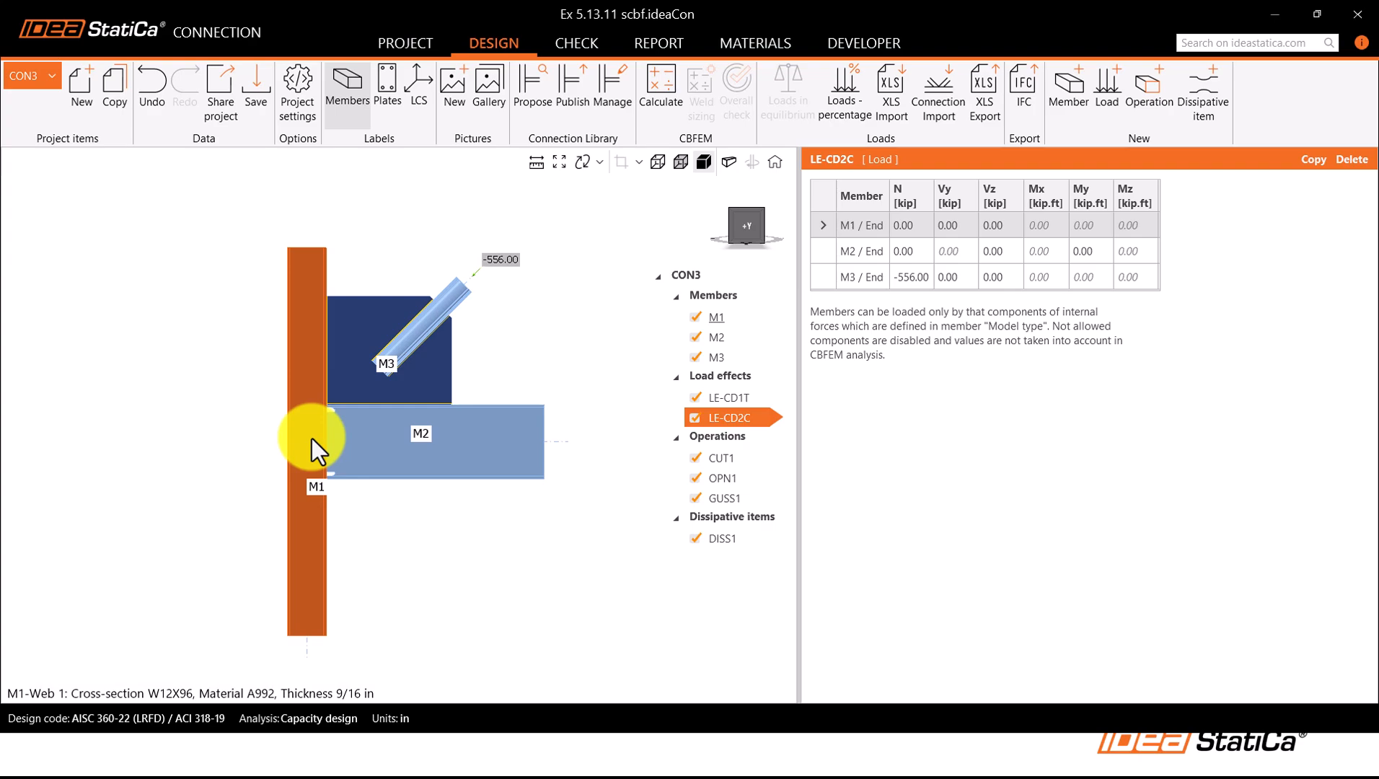
Step: Open project item CON1 and read the unbalanced forces of its Tension load effect
left_click(31, 77)
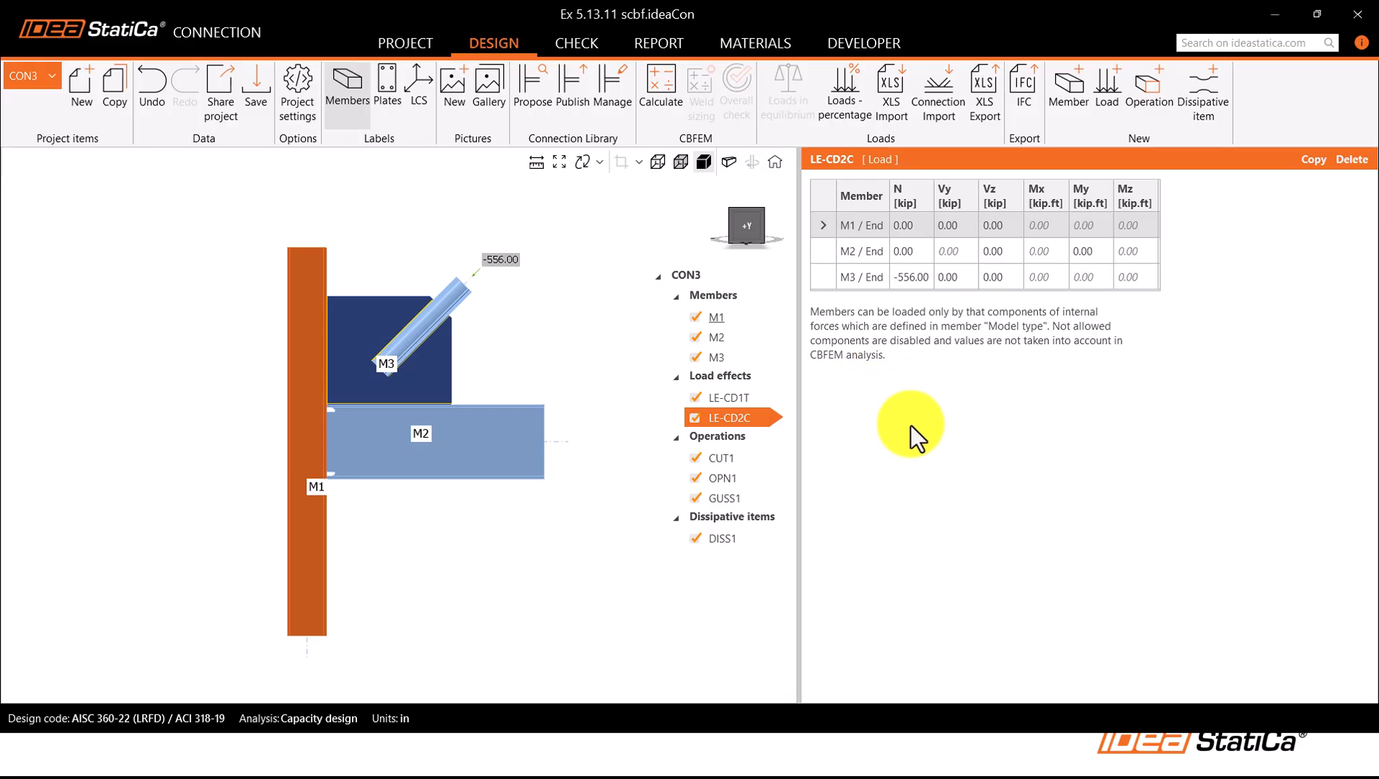
left_click(42, 78)
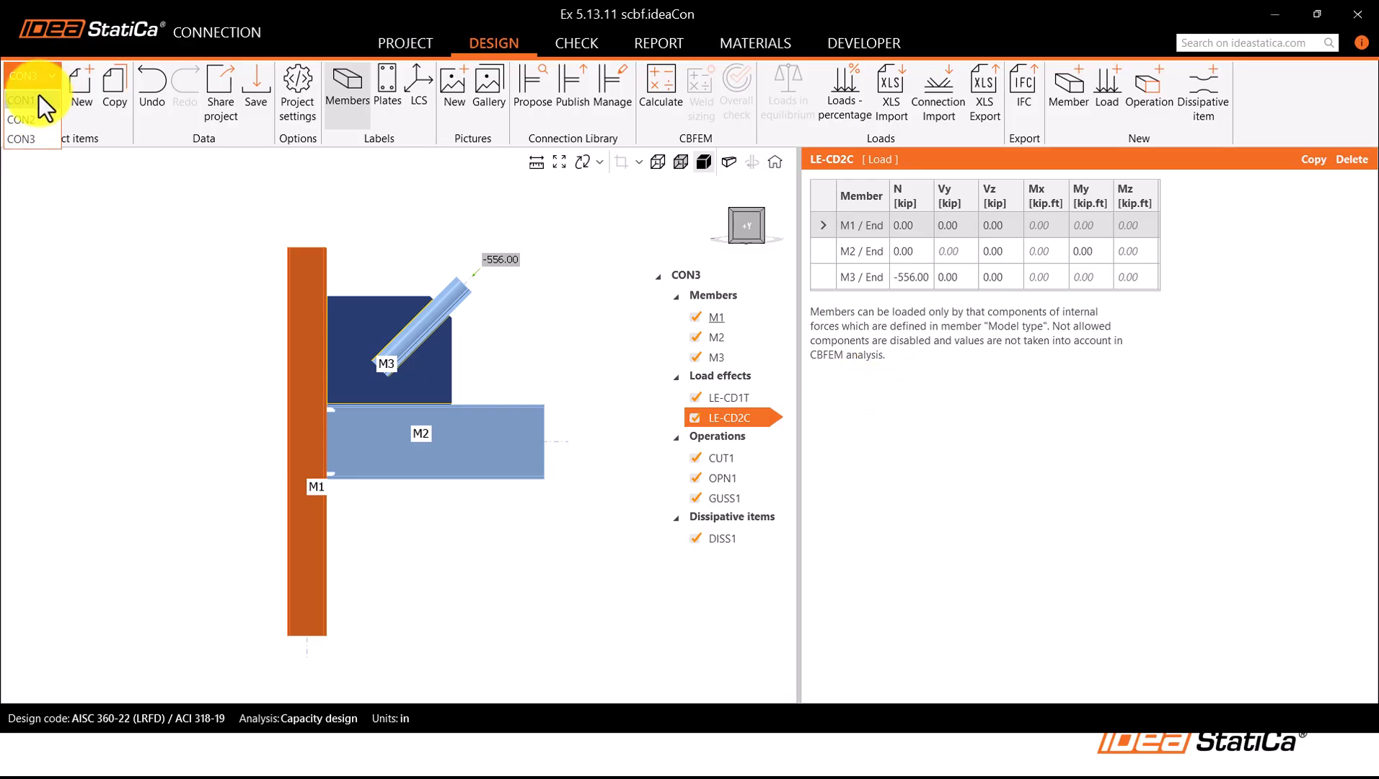
left_click(37, 96)
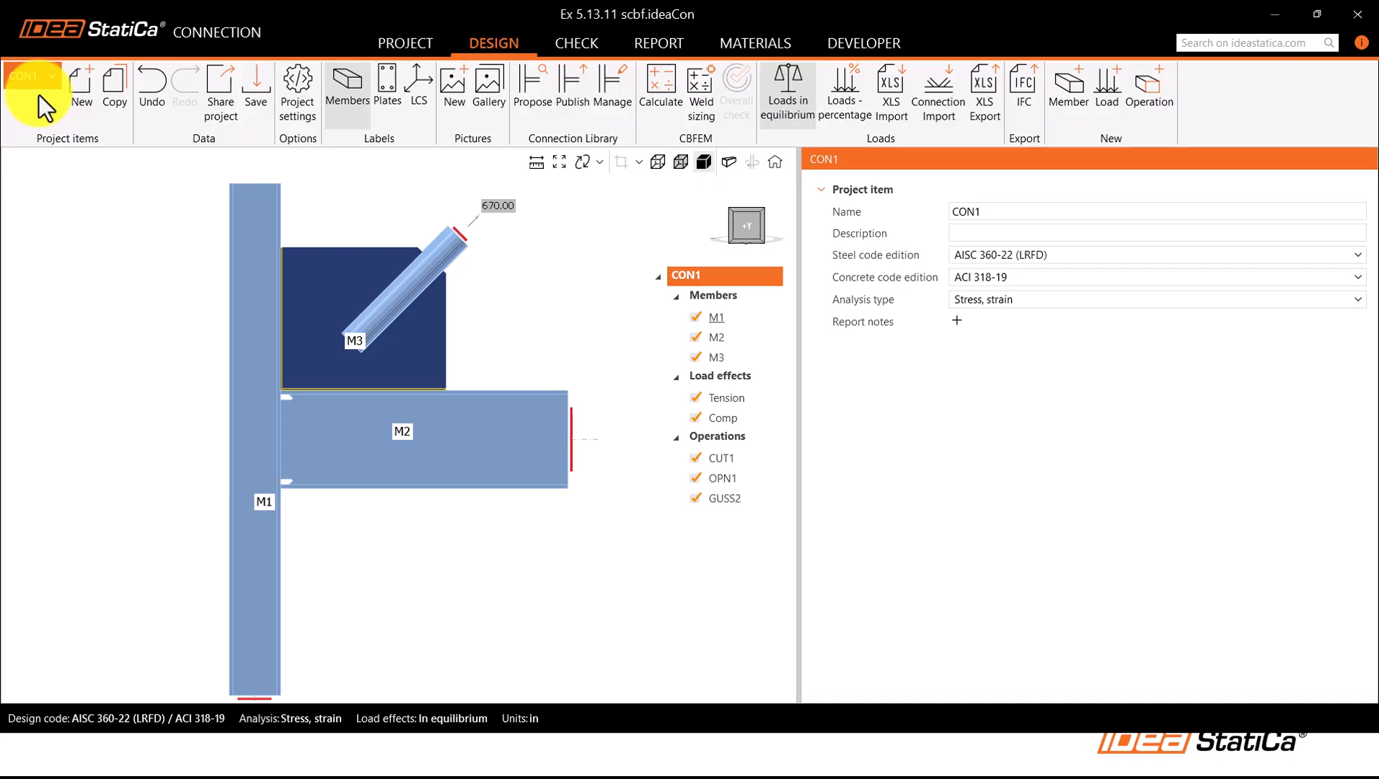
left_click(739, 400)
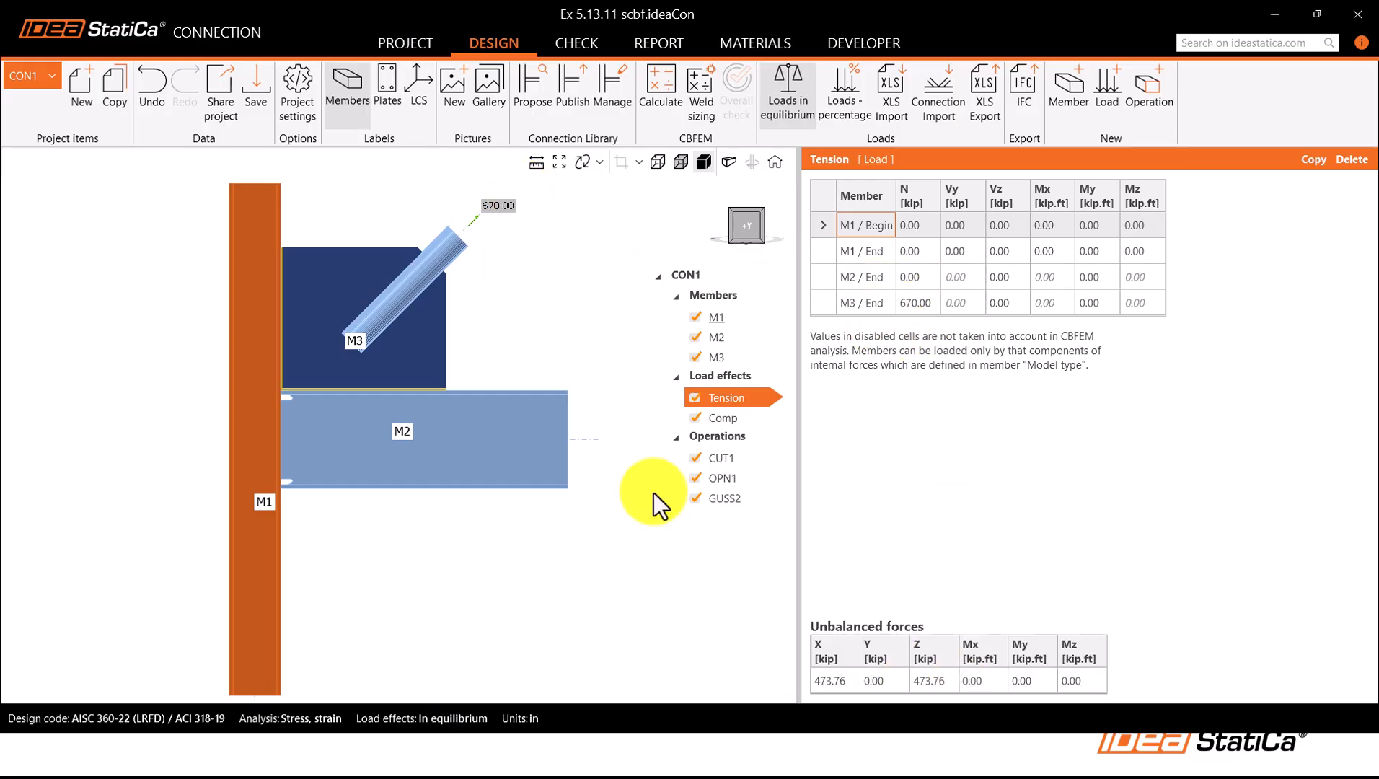
Step: In CON3's load effect LE-CD1T, set the axial force N at the ends of beam M2 and column M1 to -473.76 kip
left_click(27, 75)
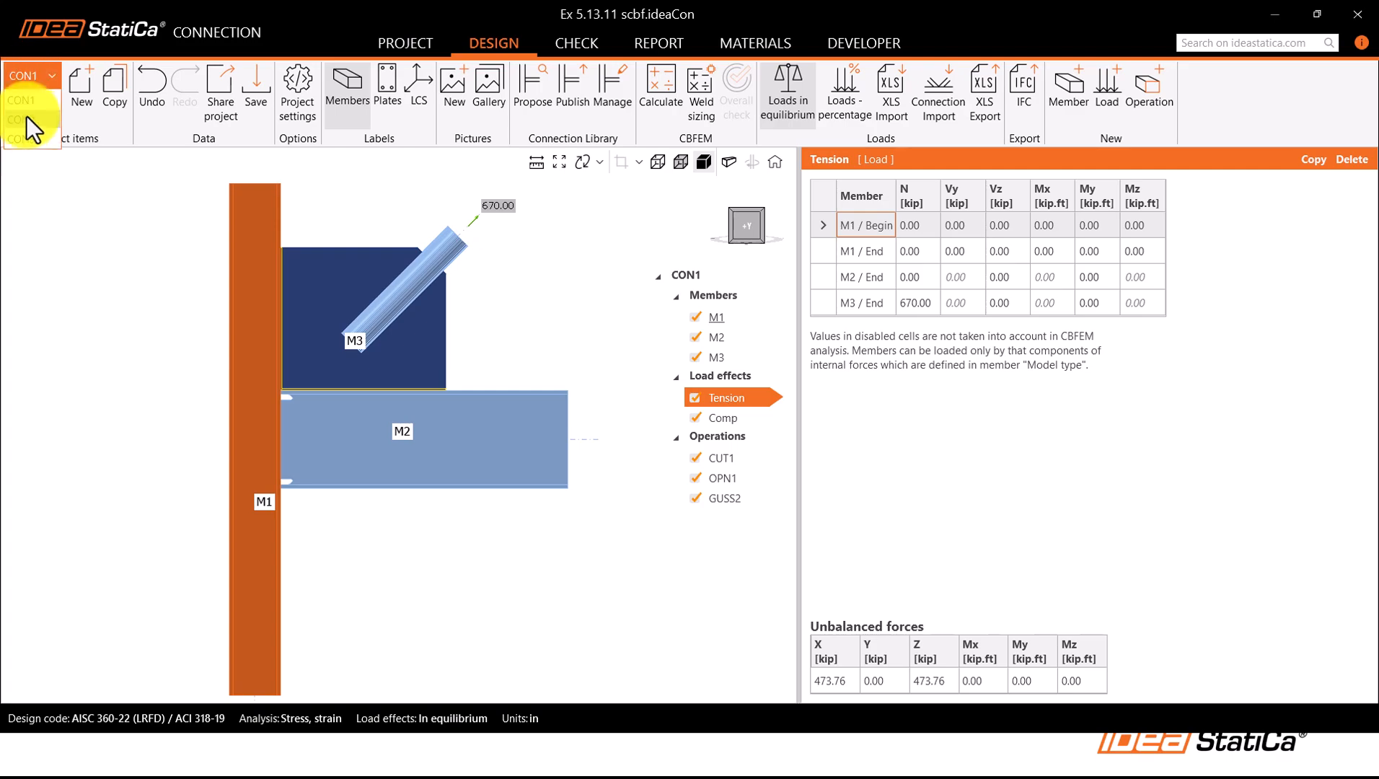
key("Return")
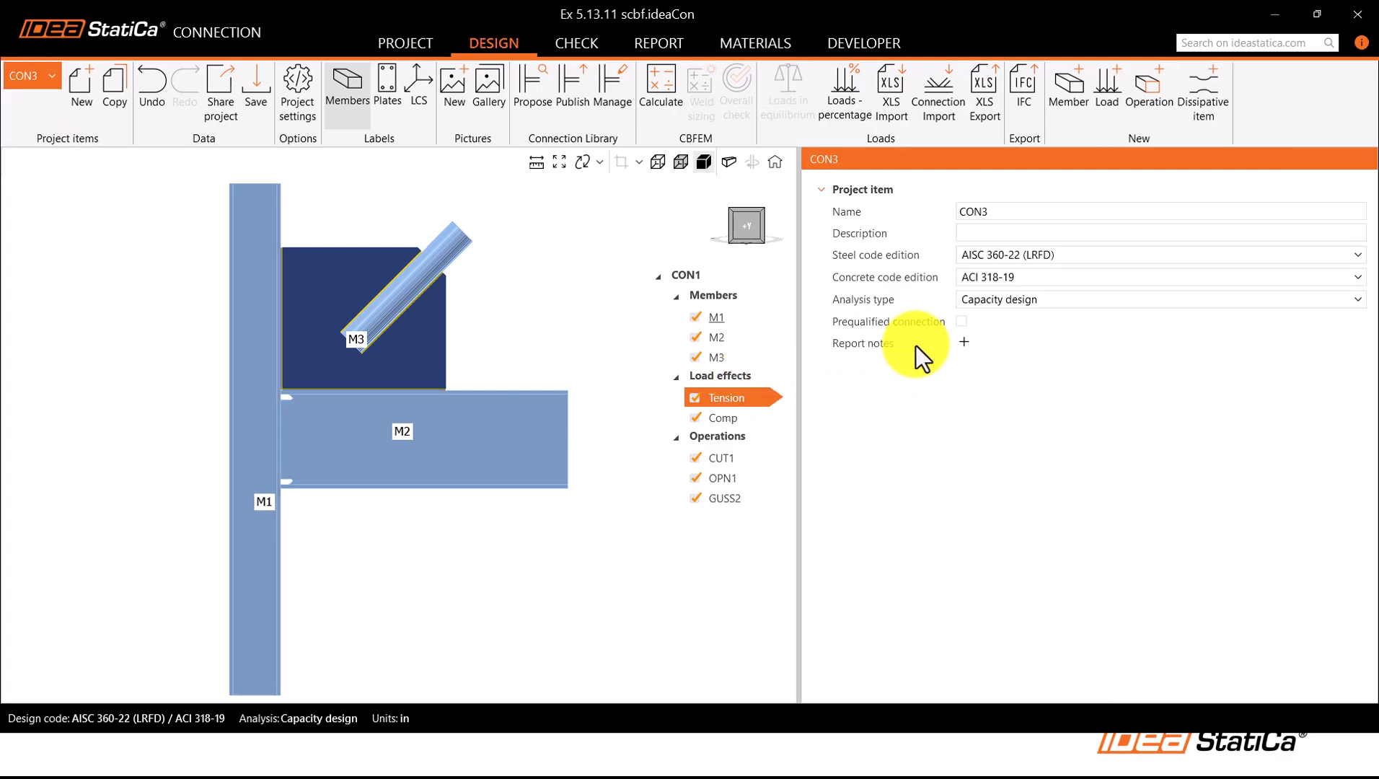
left_click(754, 400)
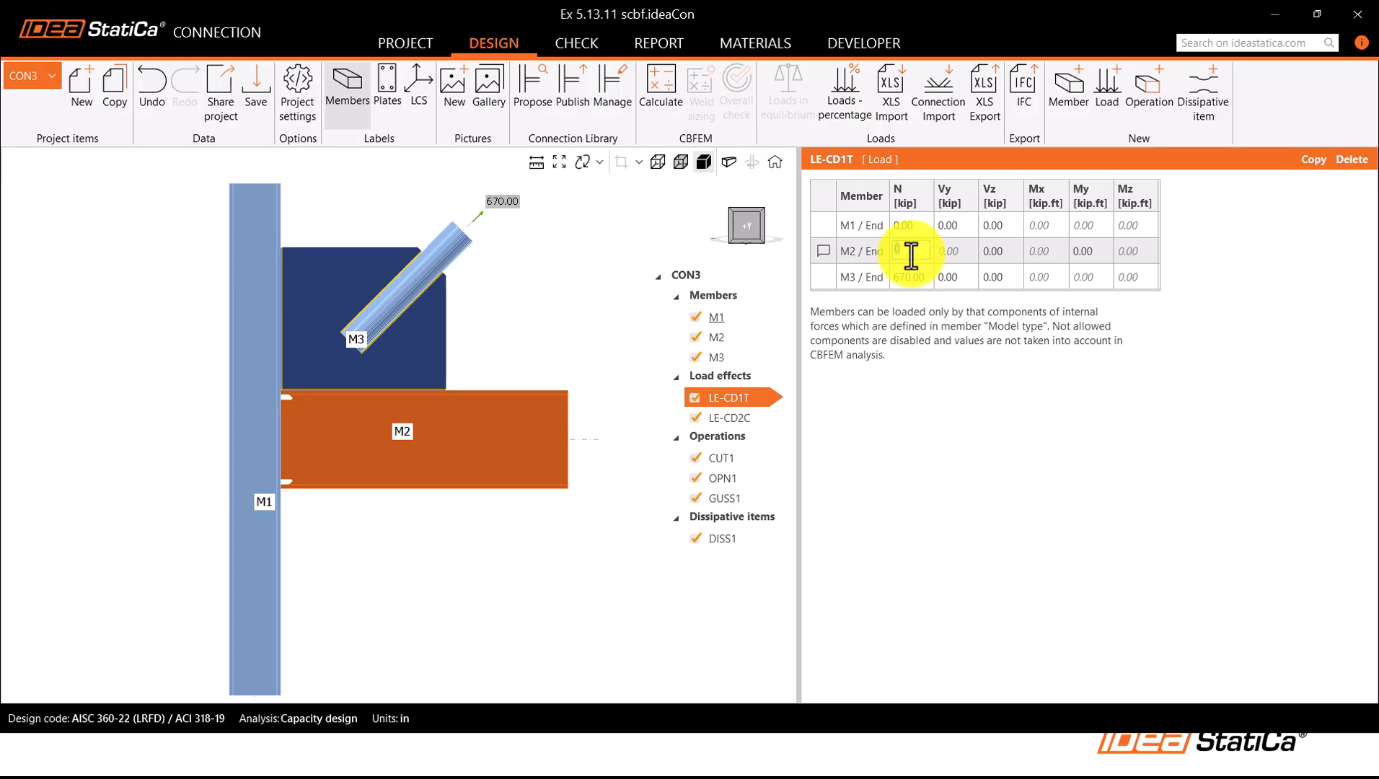
left_click(912, 255)
type("-473.76")
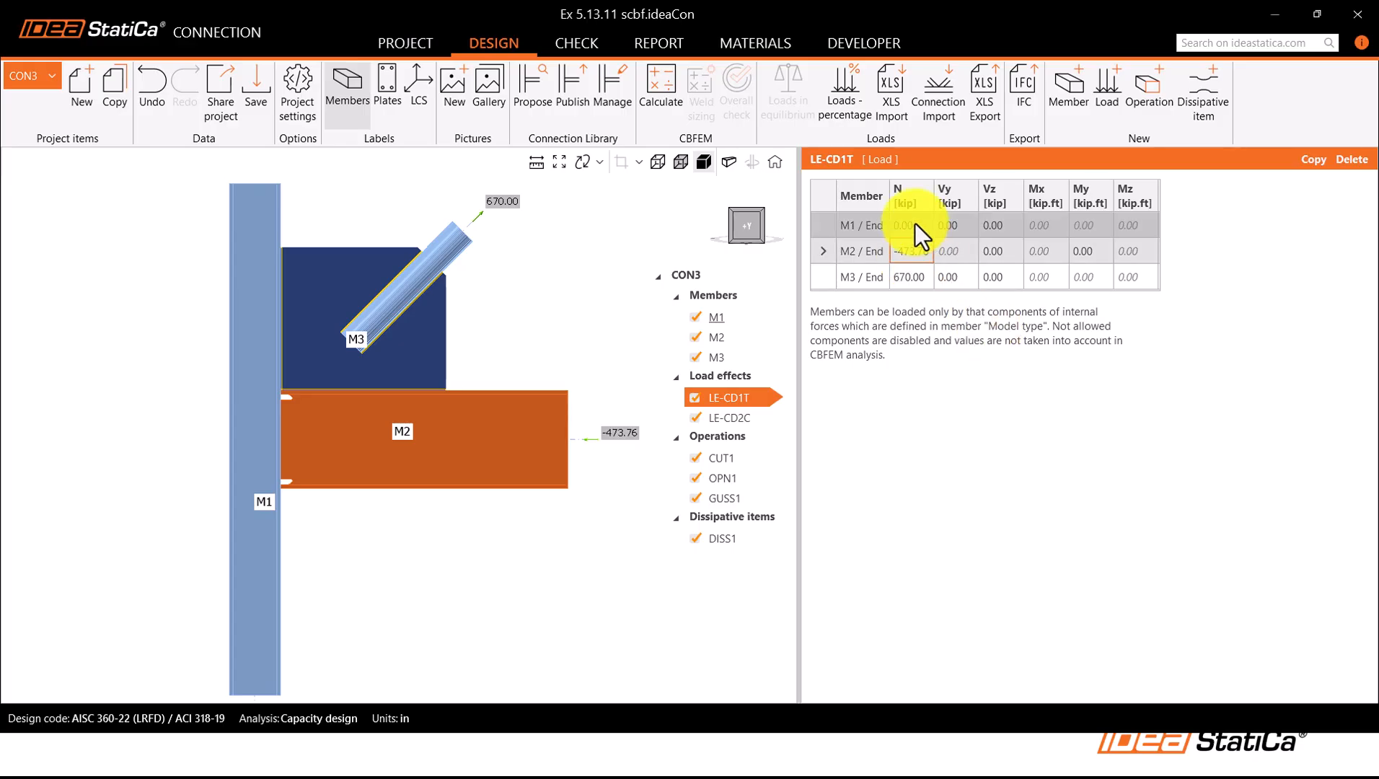
left_click(914, 224)
type("-47")
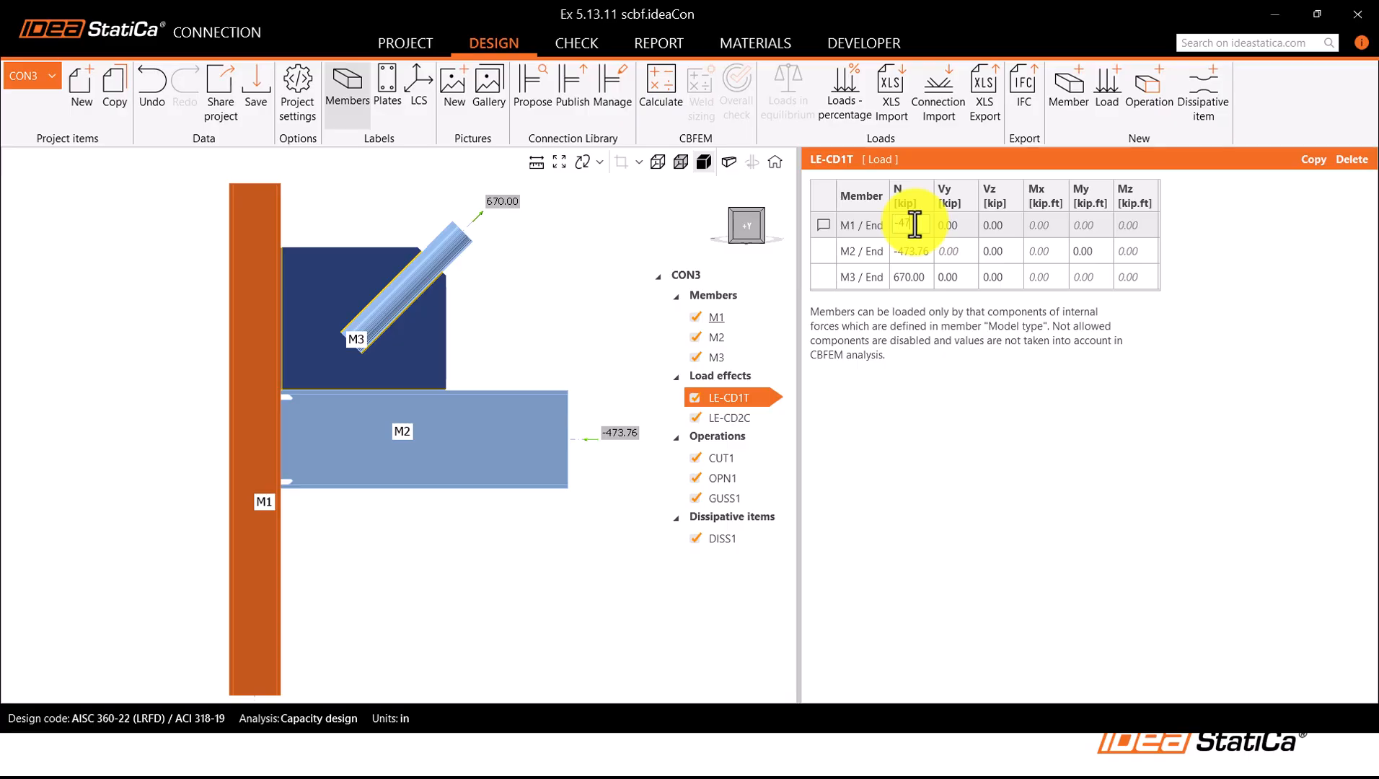
type("3.76")
left_click(967, 342)
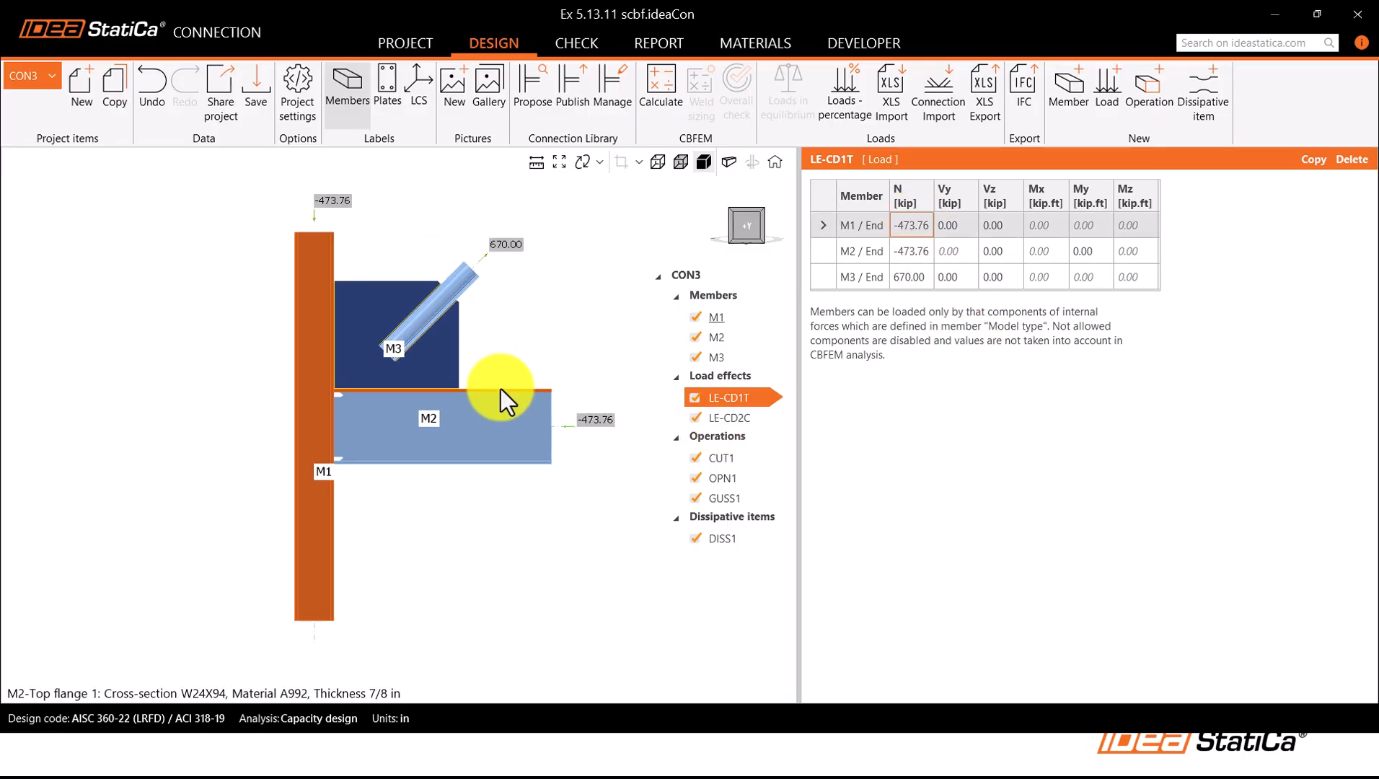
Step: Switch to project item CON1 and read the unbalanced forces of its Comp load effect
left_click(25, 74)
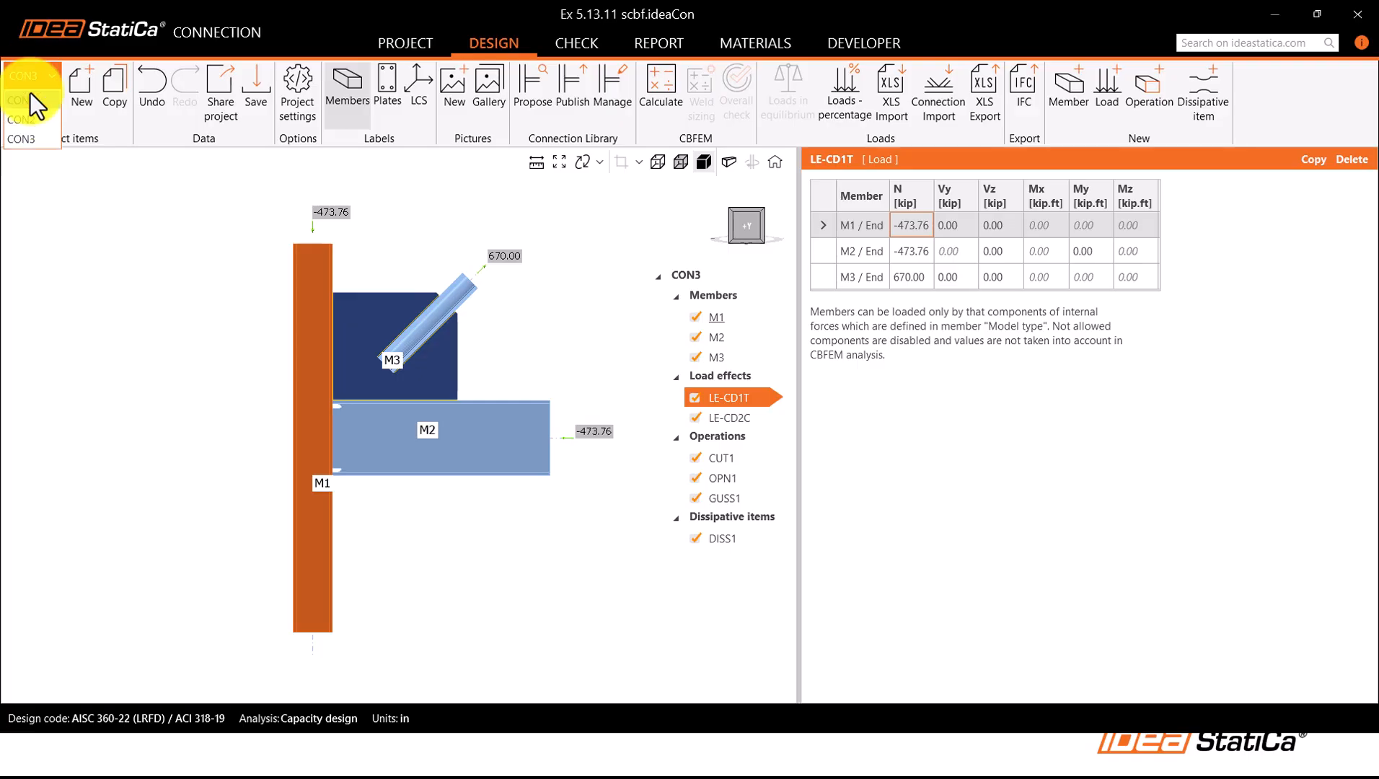
left_click(33, 98)
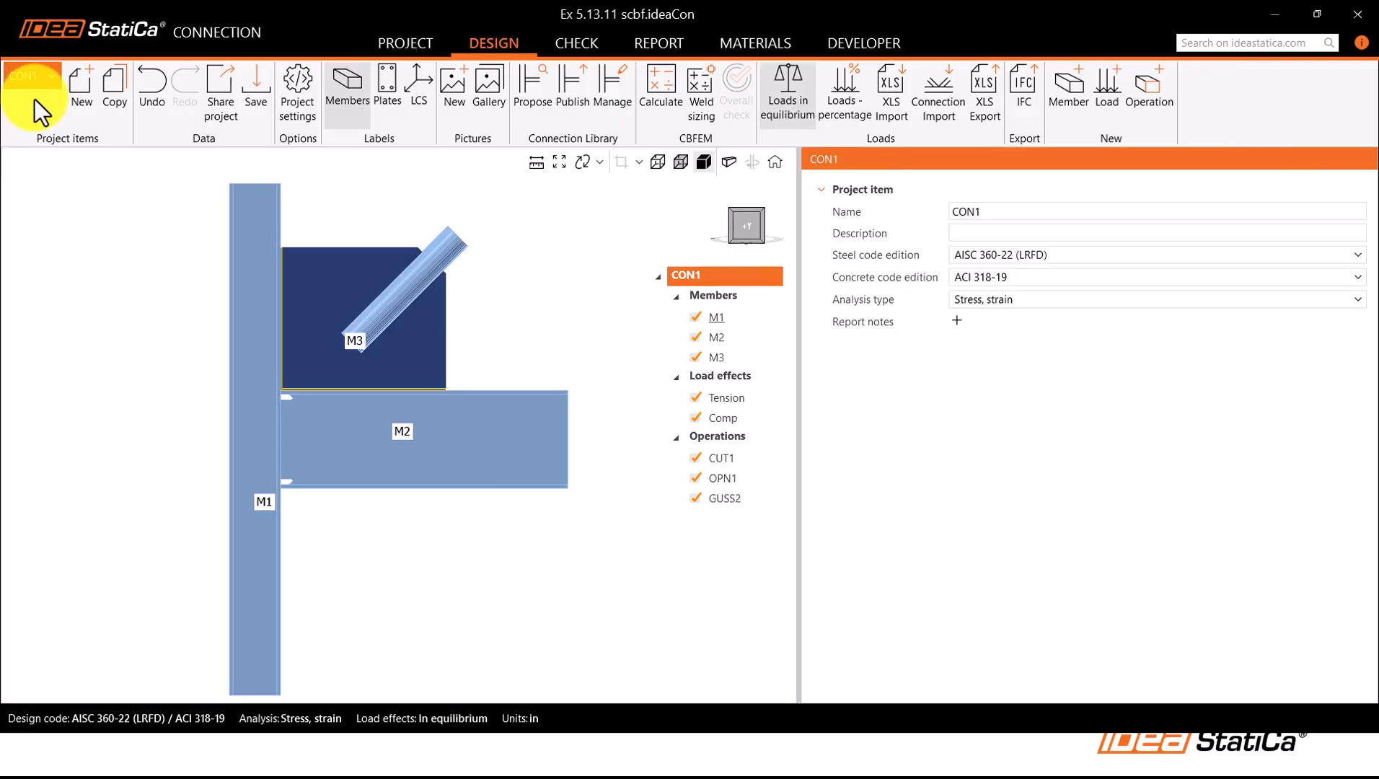
left_click(716, 419)
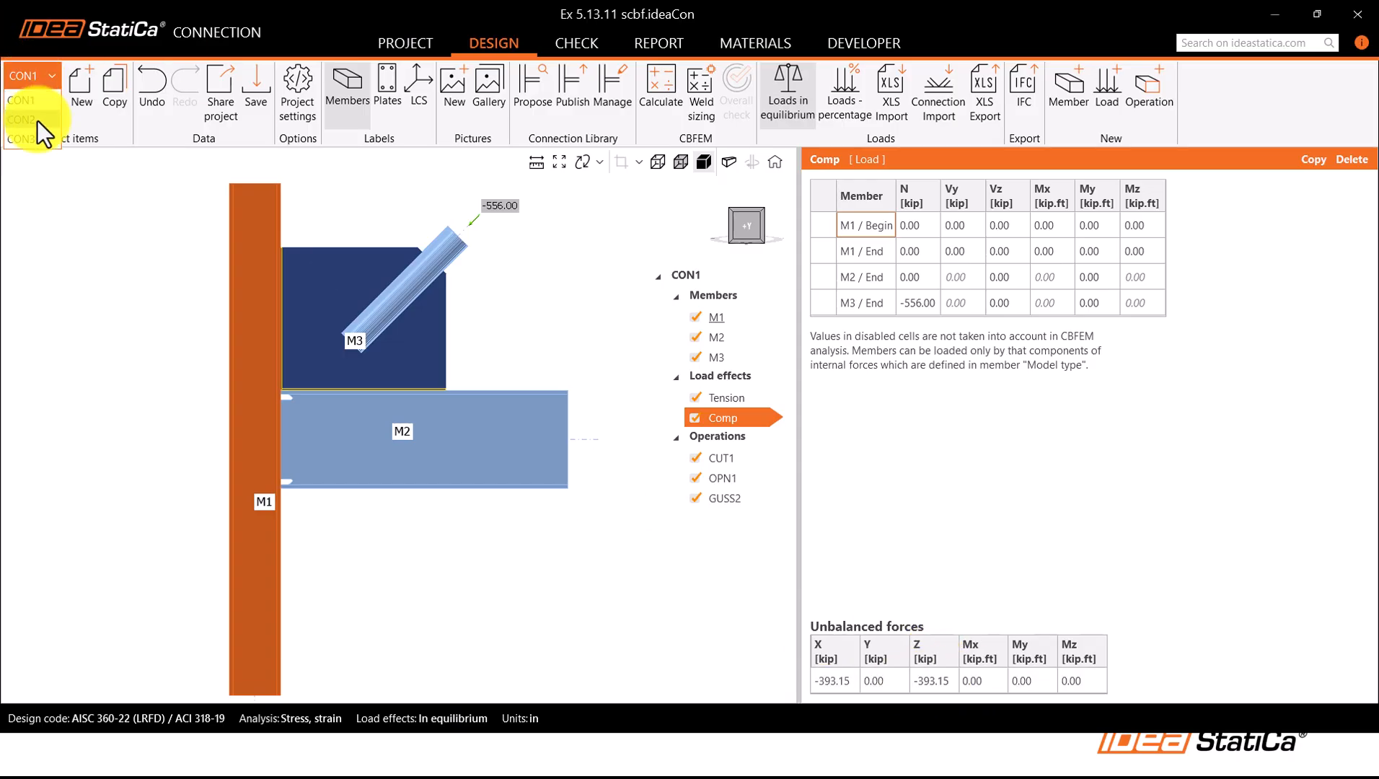
Step: In CON3's load effect LE-CD2C, set the axial force N at the ends of beam M2 and column M1 to 393.15 kip
left_click(36, 119)
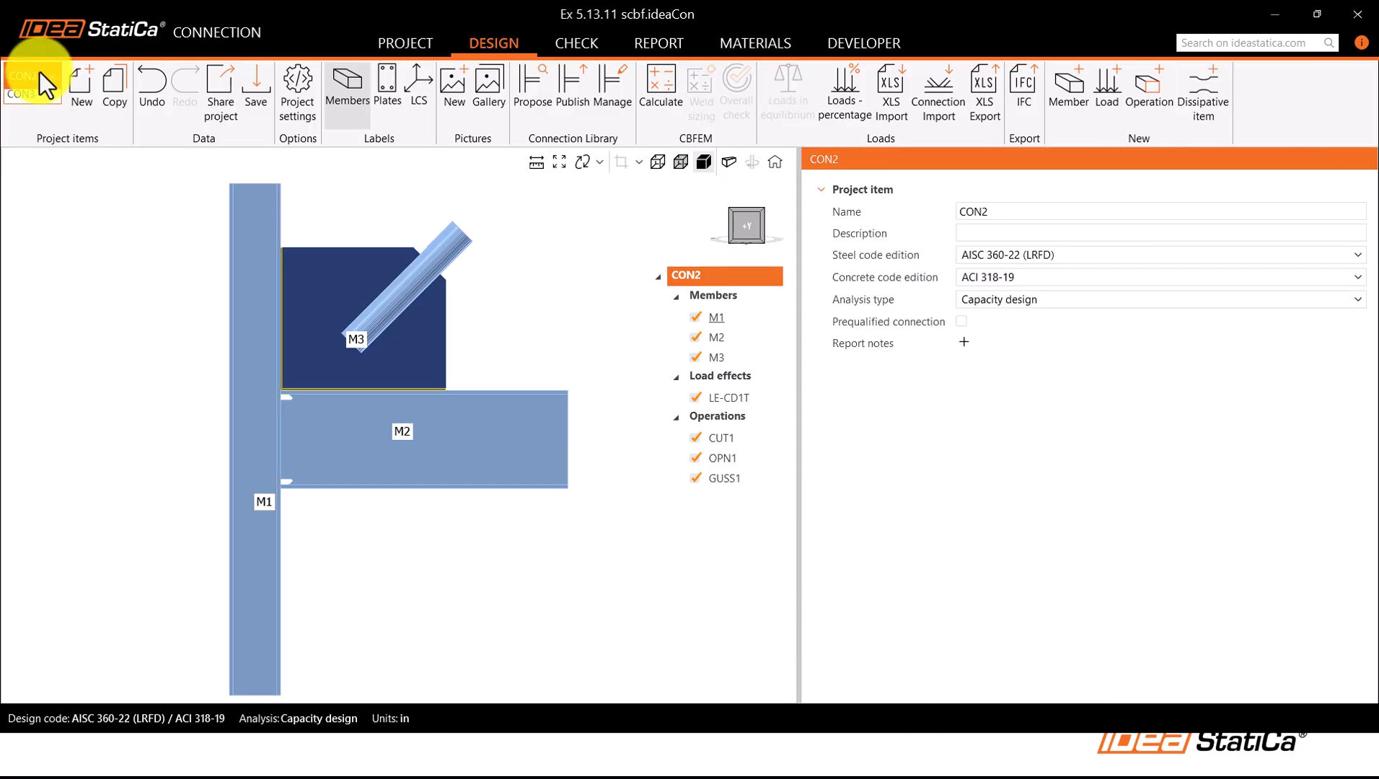
left_click(39, 72)
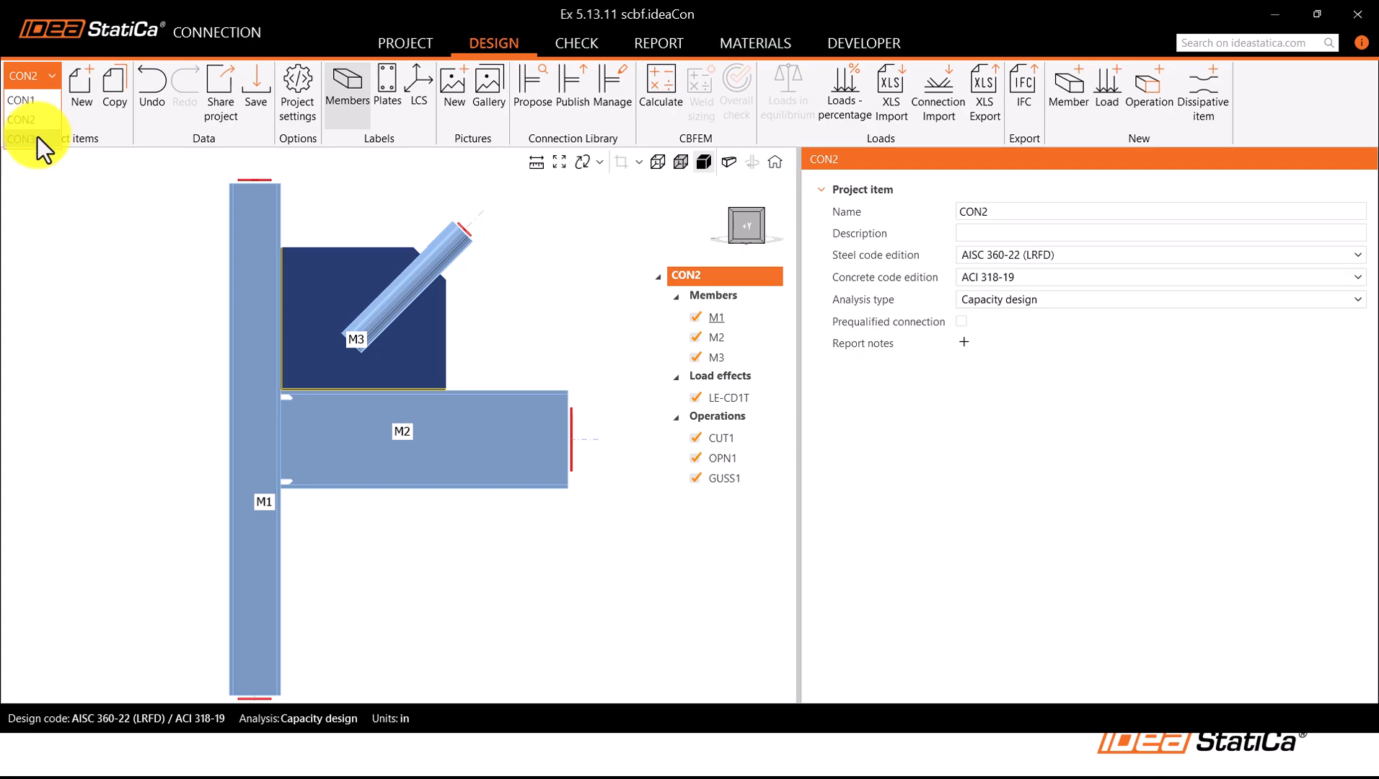
left_click(28, 141)
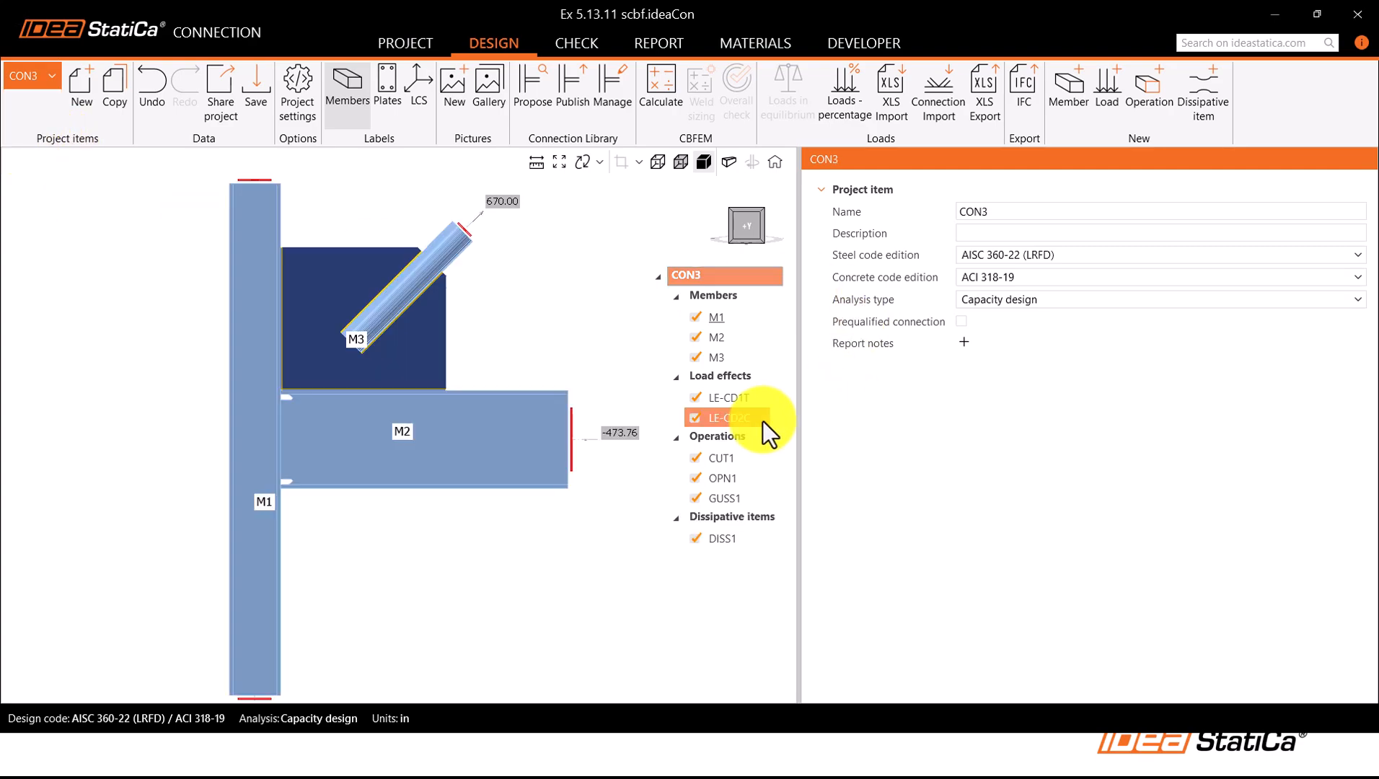
left_click(763, 418)
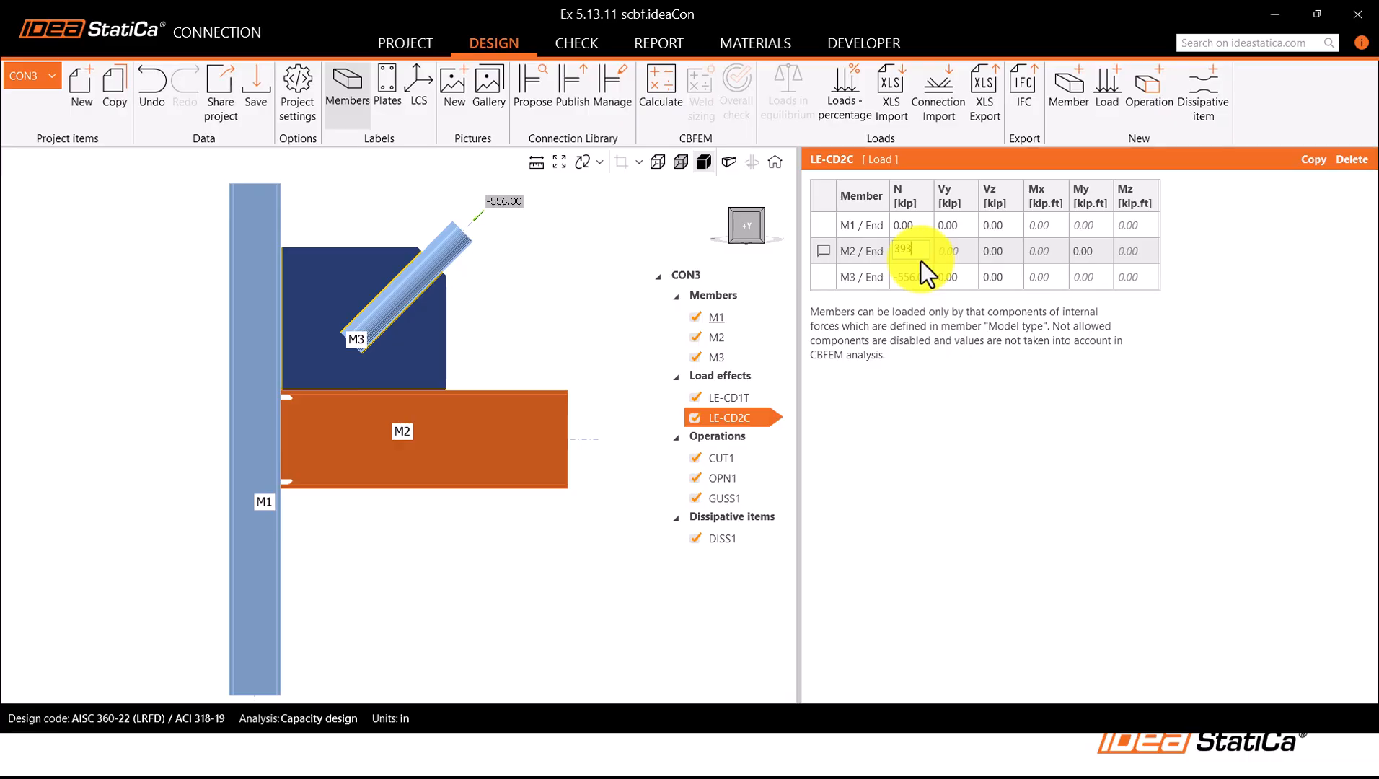
type("15")
left_click(922, 229)
scroll(502, 307, "down", 2)
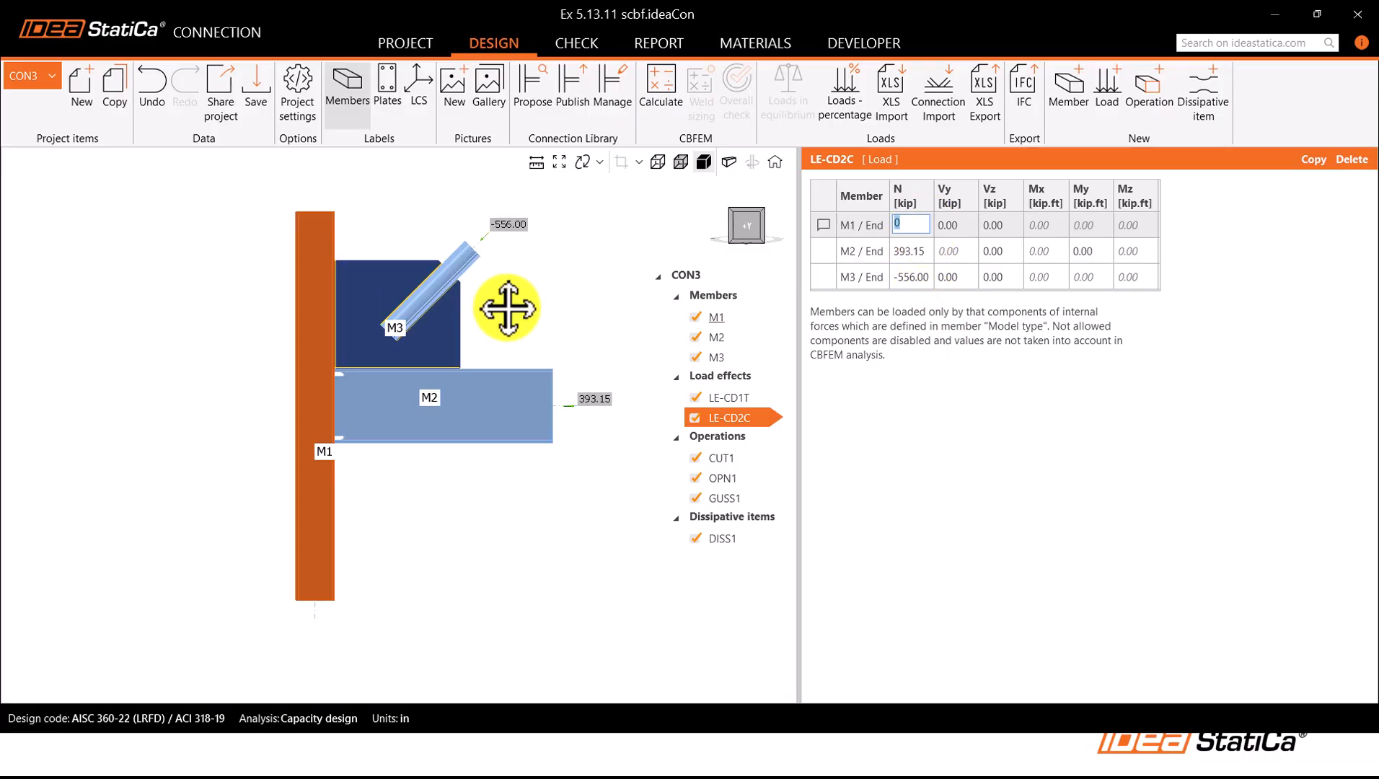
left_click(912, 225)
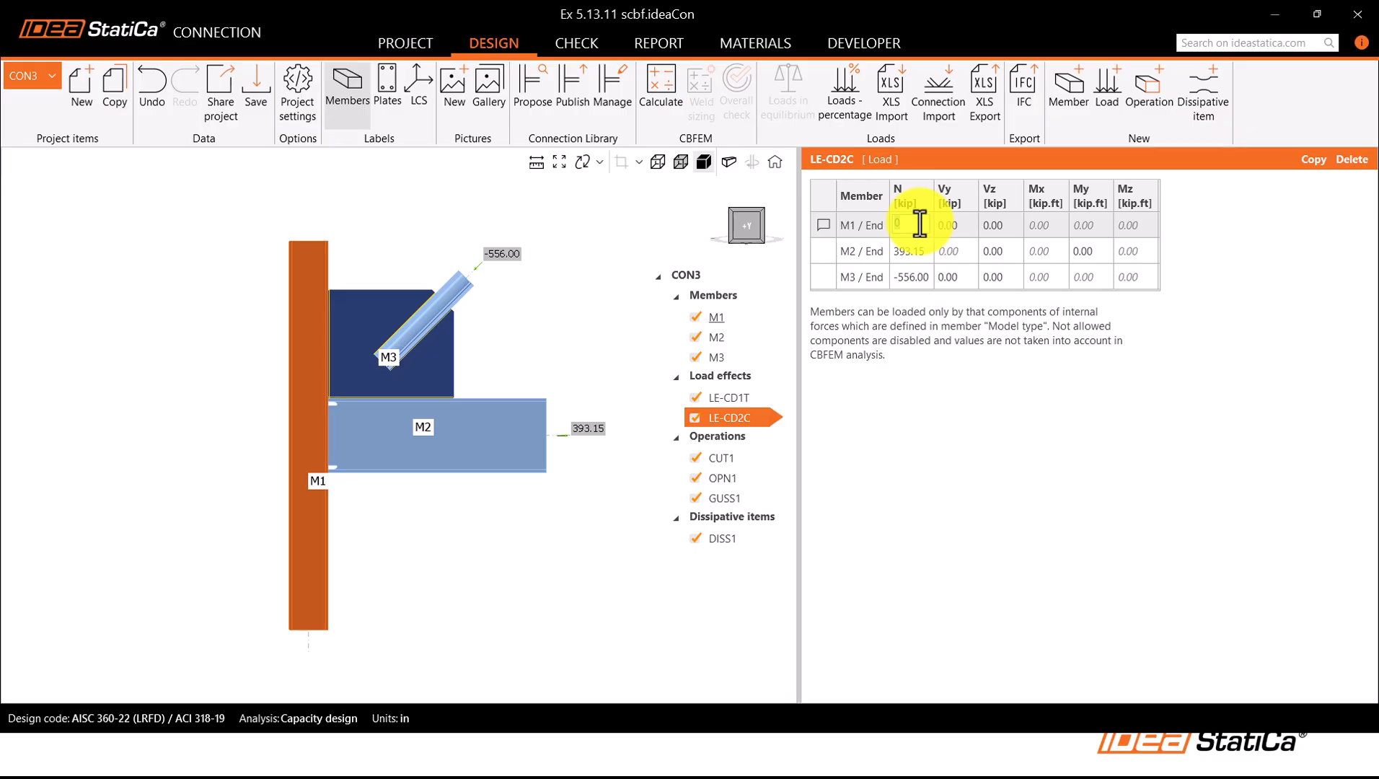
type("393.15")
key("Return")
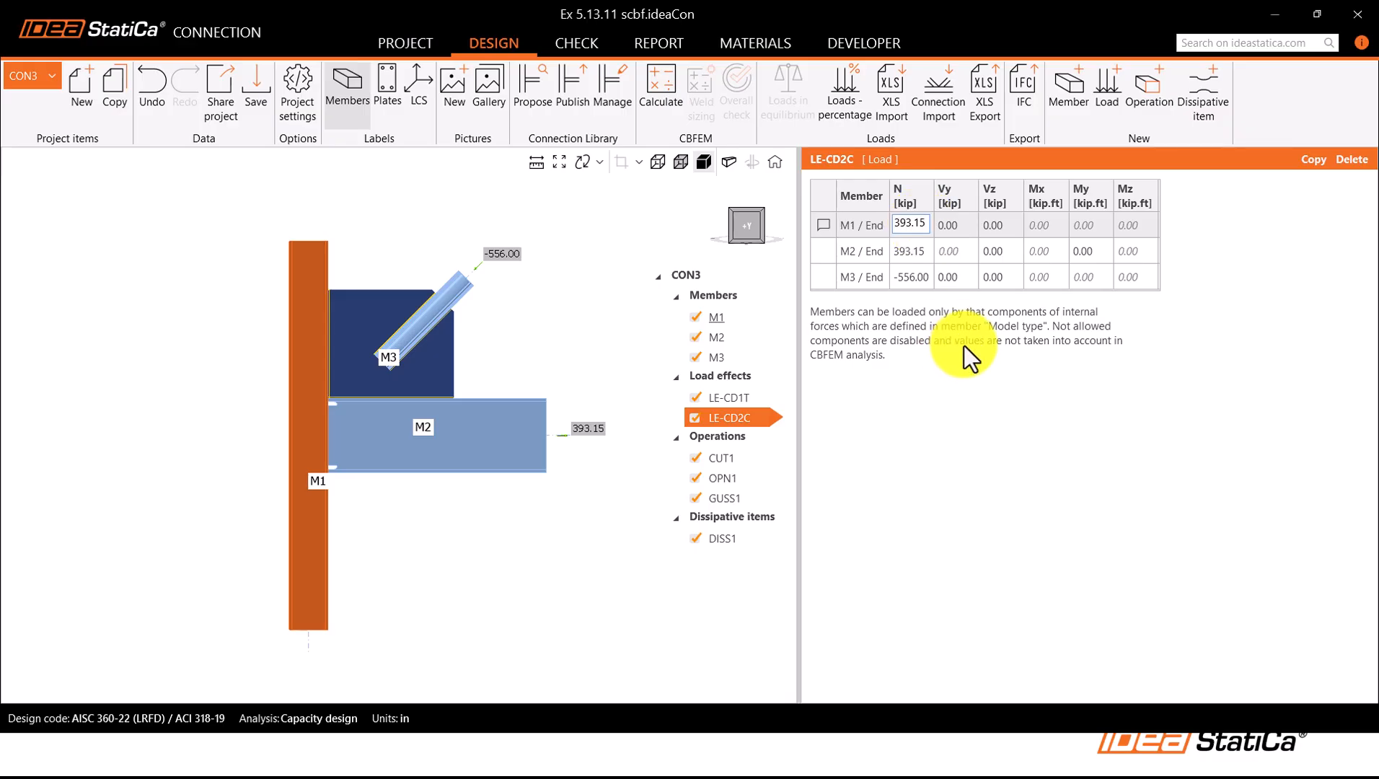
middle_click_drag(570, 326, 554, 327)
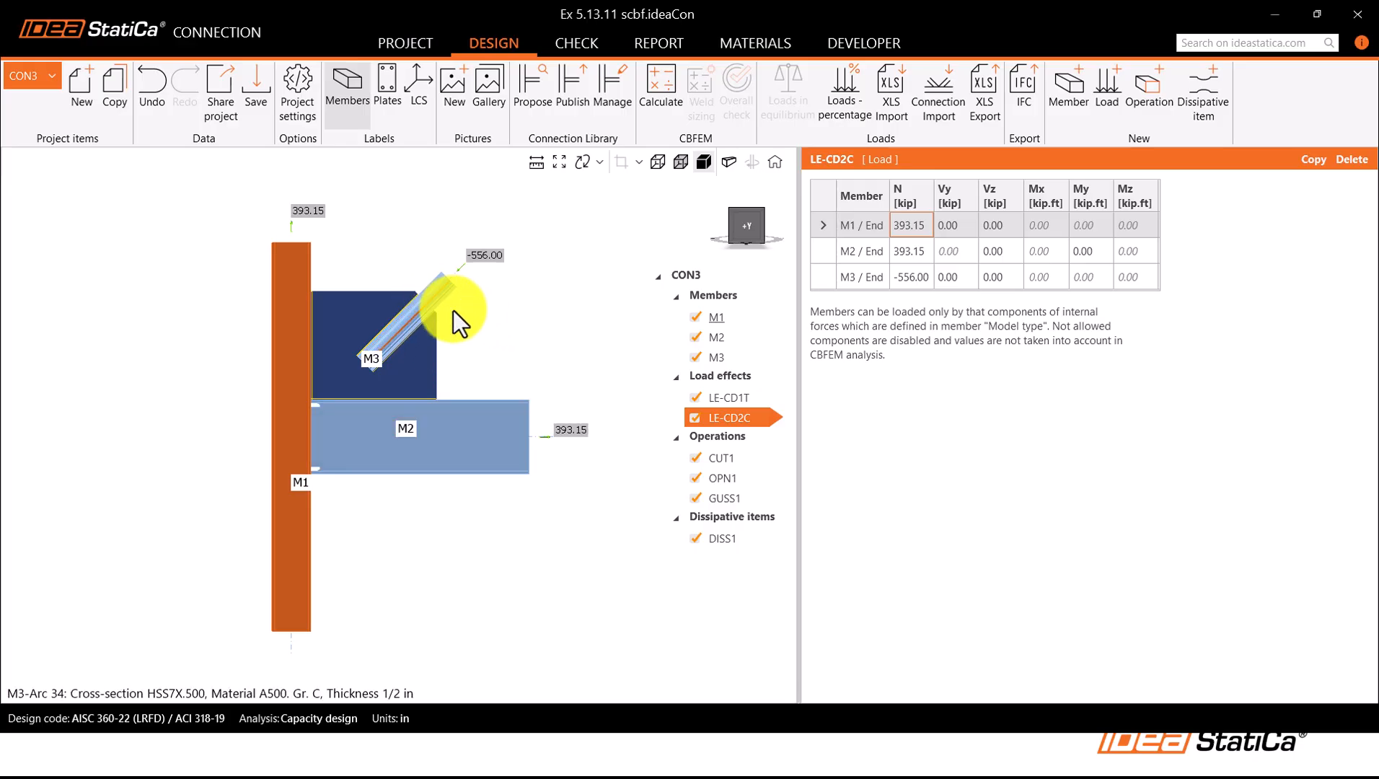
middle_click_drag(476, 320, 505, 317)
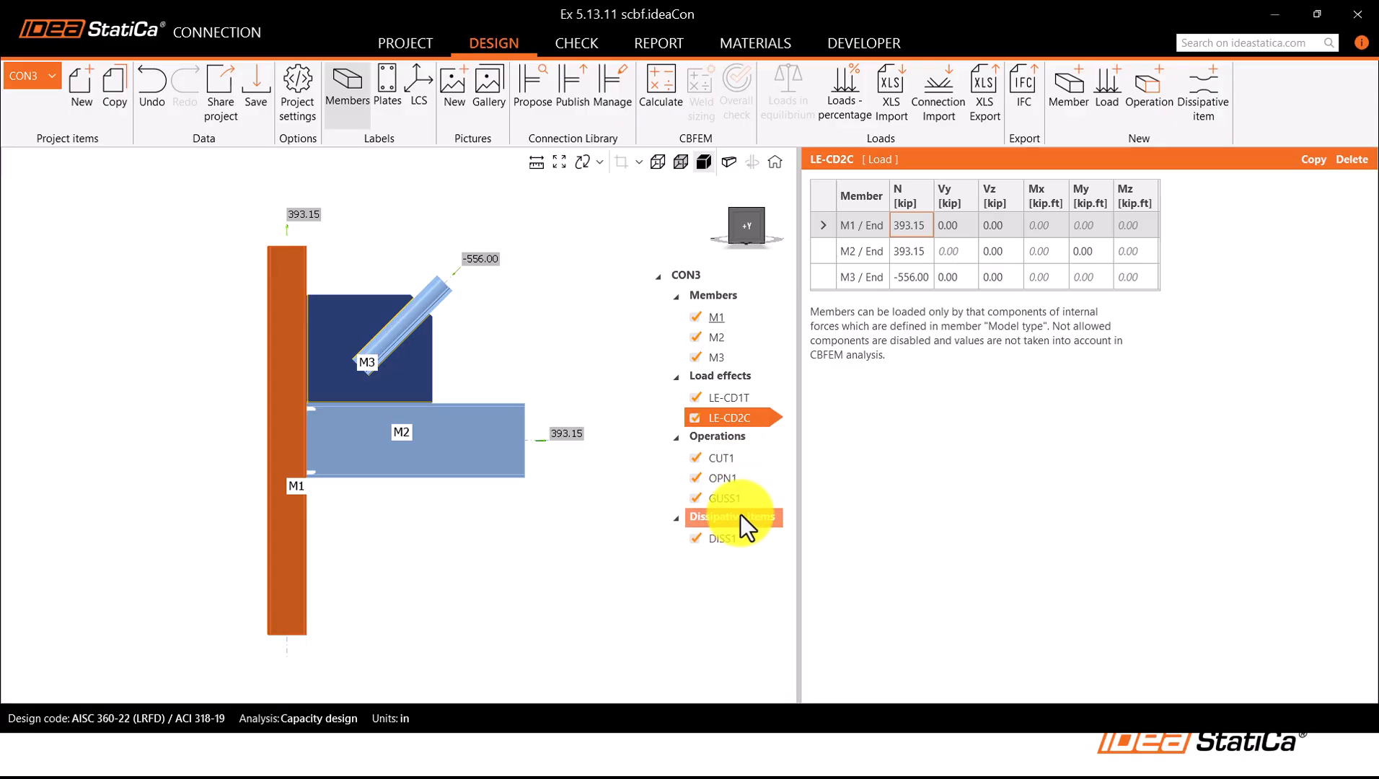
Step: Add a new dissipative item to CON3 and delete the existing item DISS1
left_click(1195, 108)
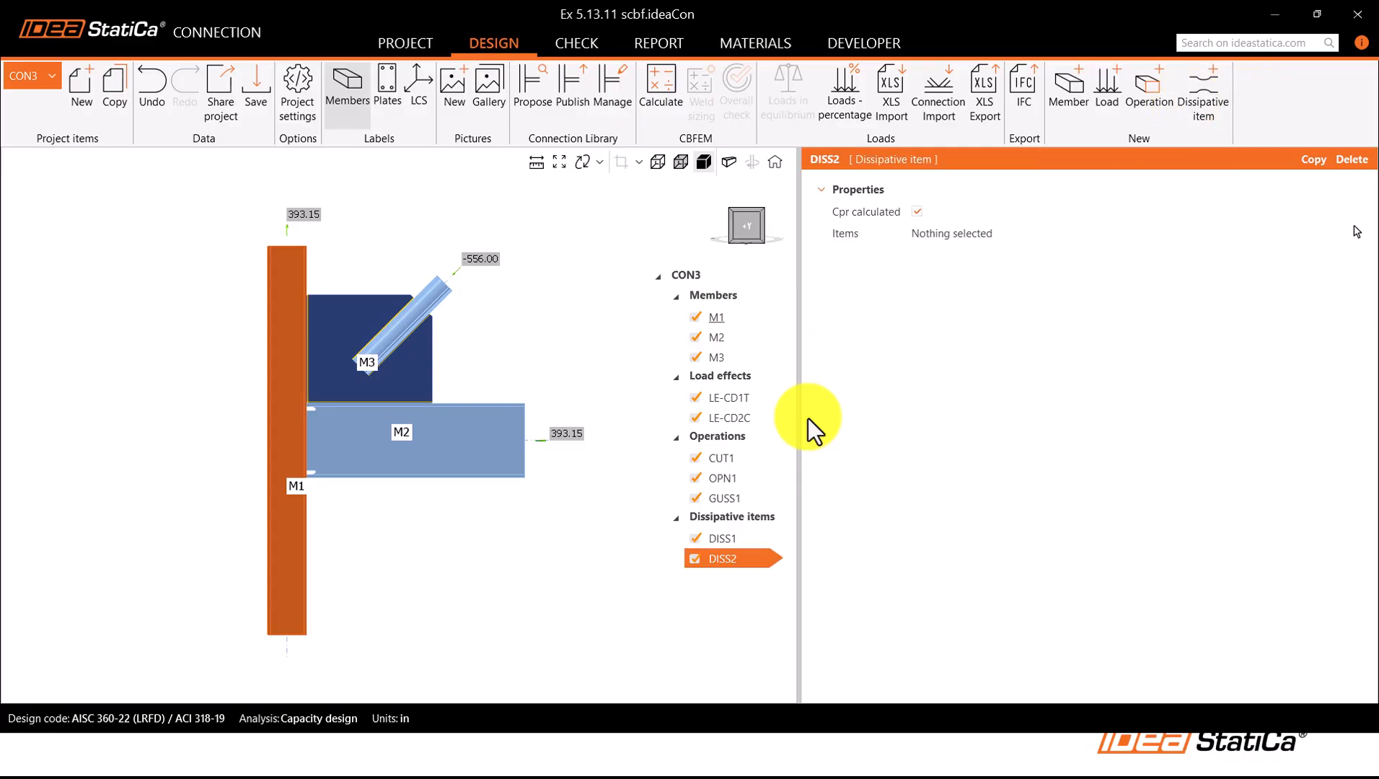
right_click(725, 538)
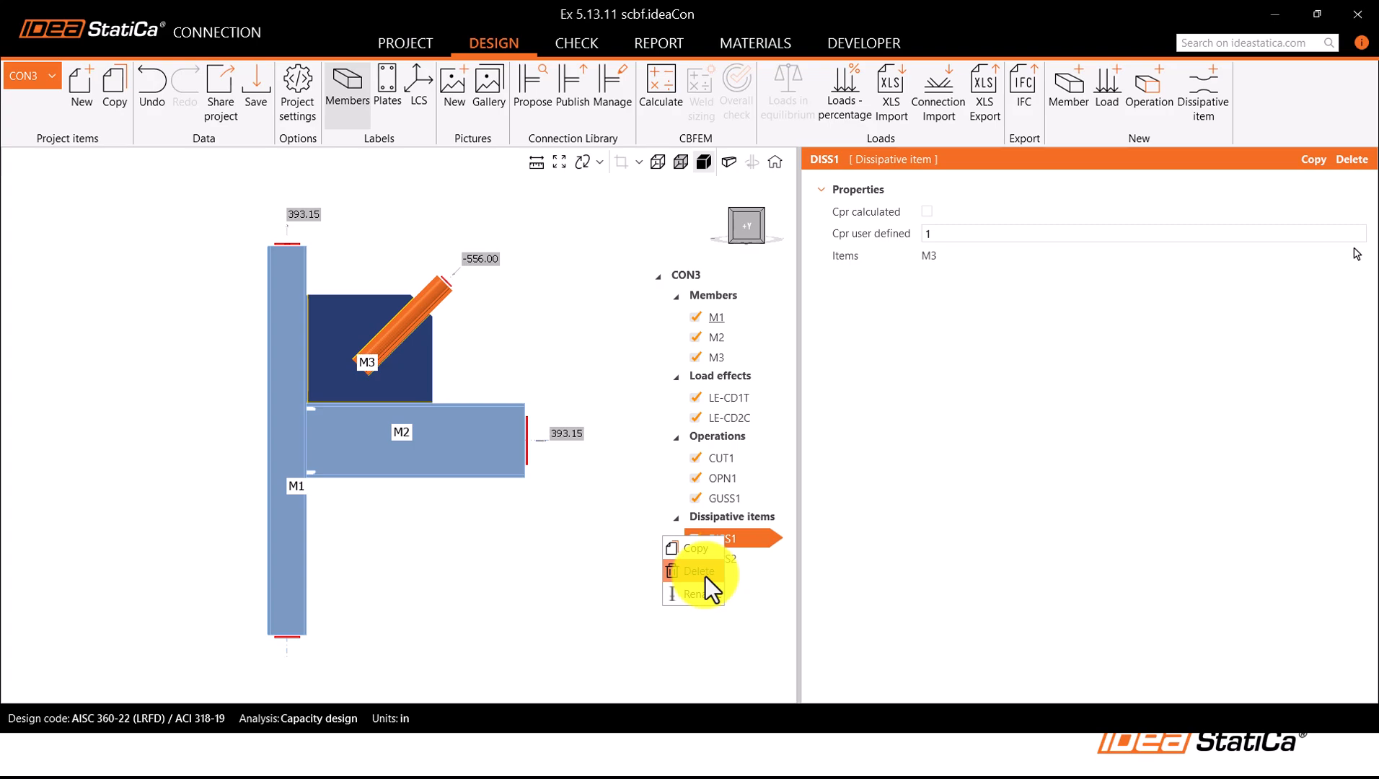
left_click(706, 576)
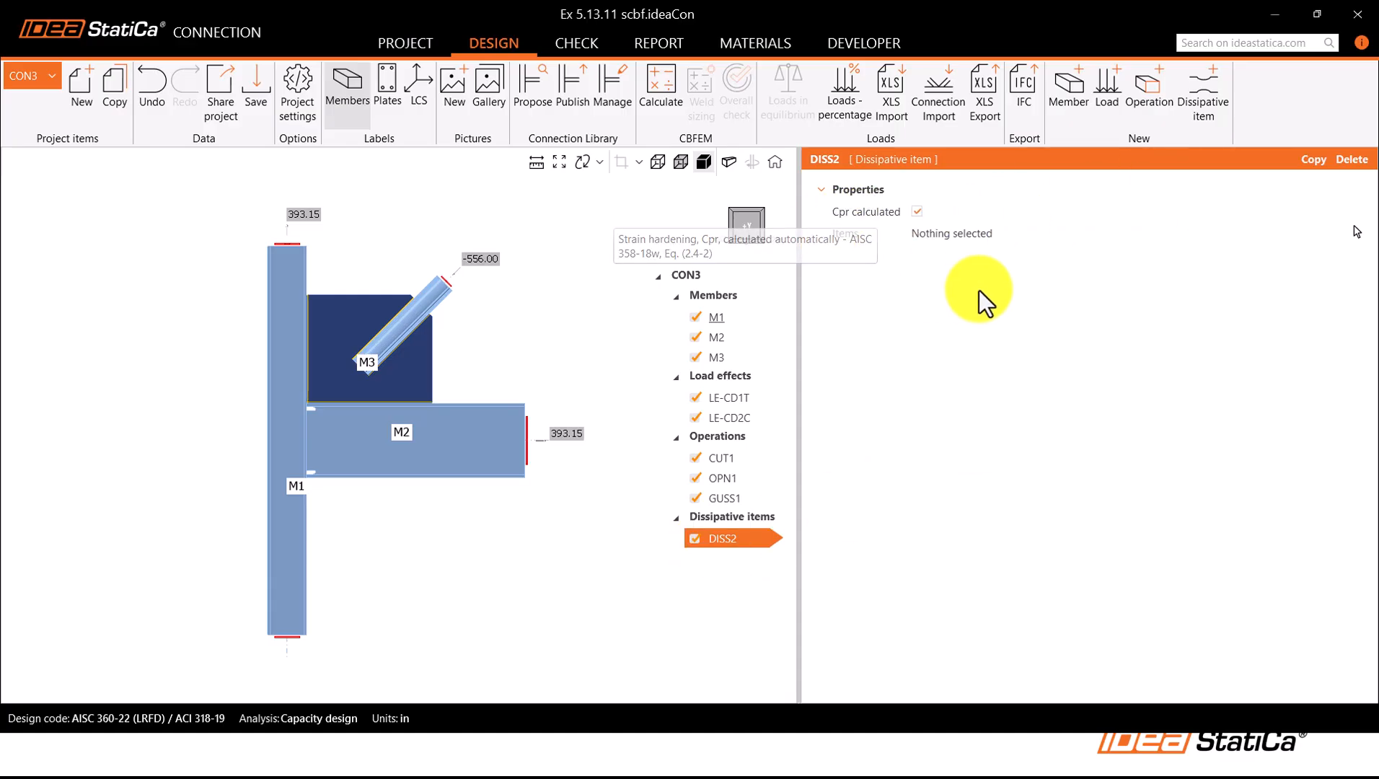
Step: Switch the new dissipative item from calculated Cpr to the user-defined value 1 and assign brace M3 to it
mouse_move(870, 216)
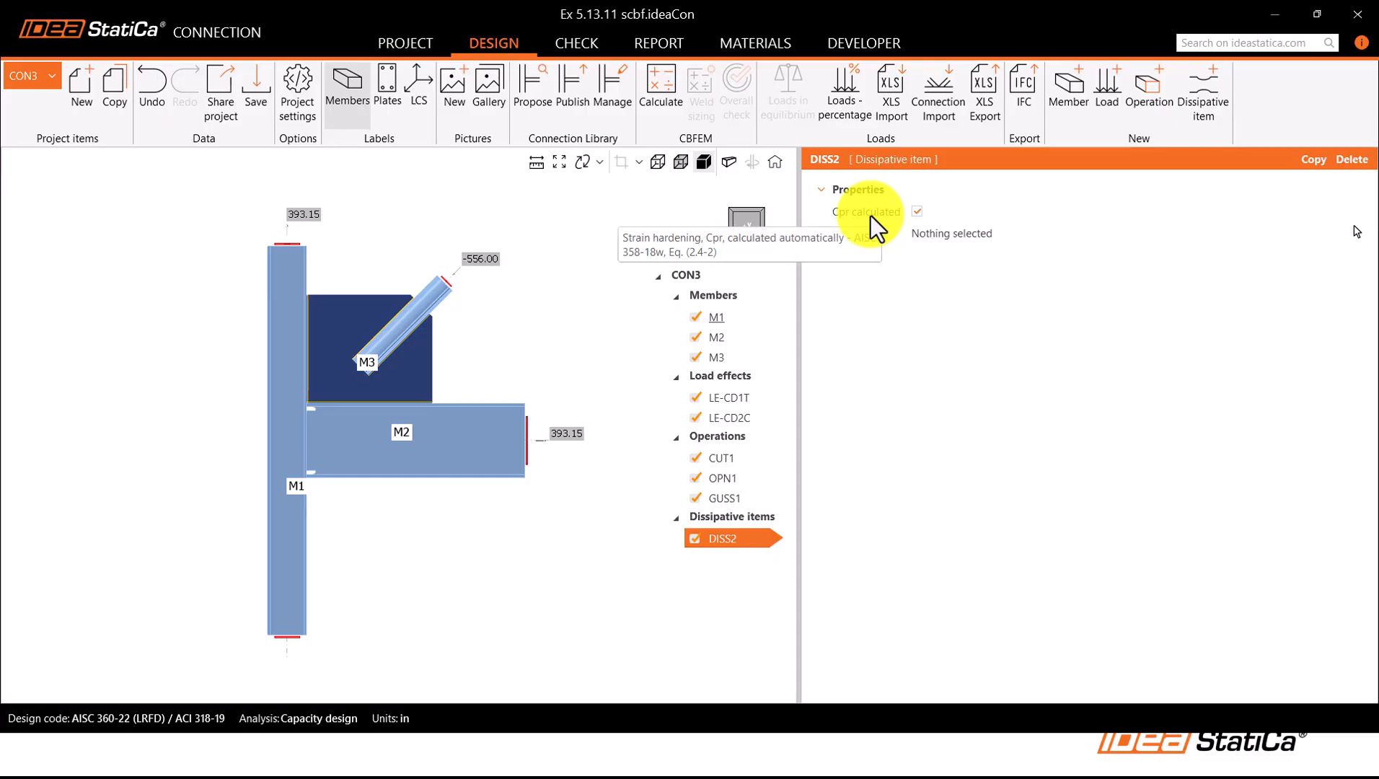
left_click(917, 214)
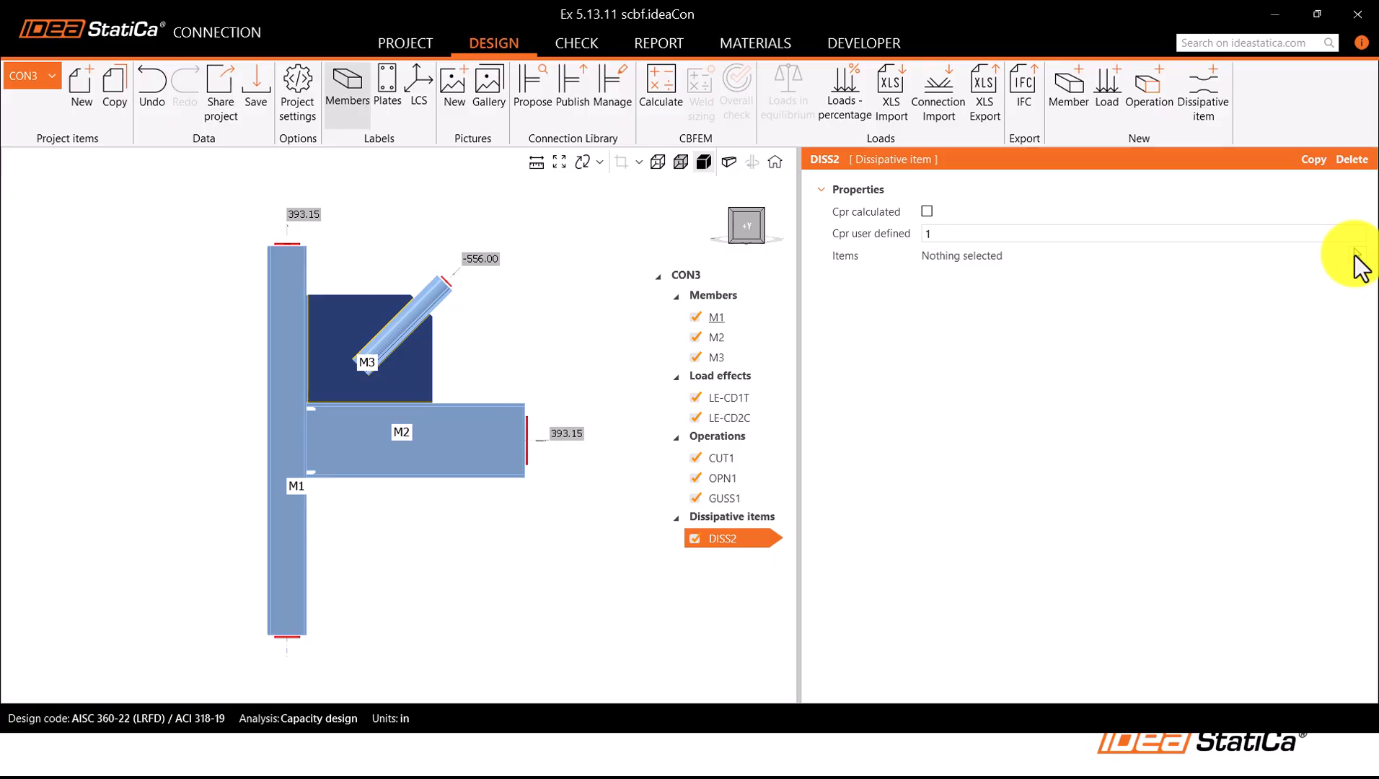
left_click(1355, 254)
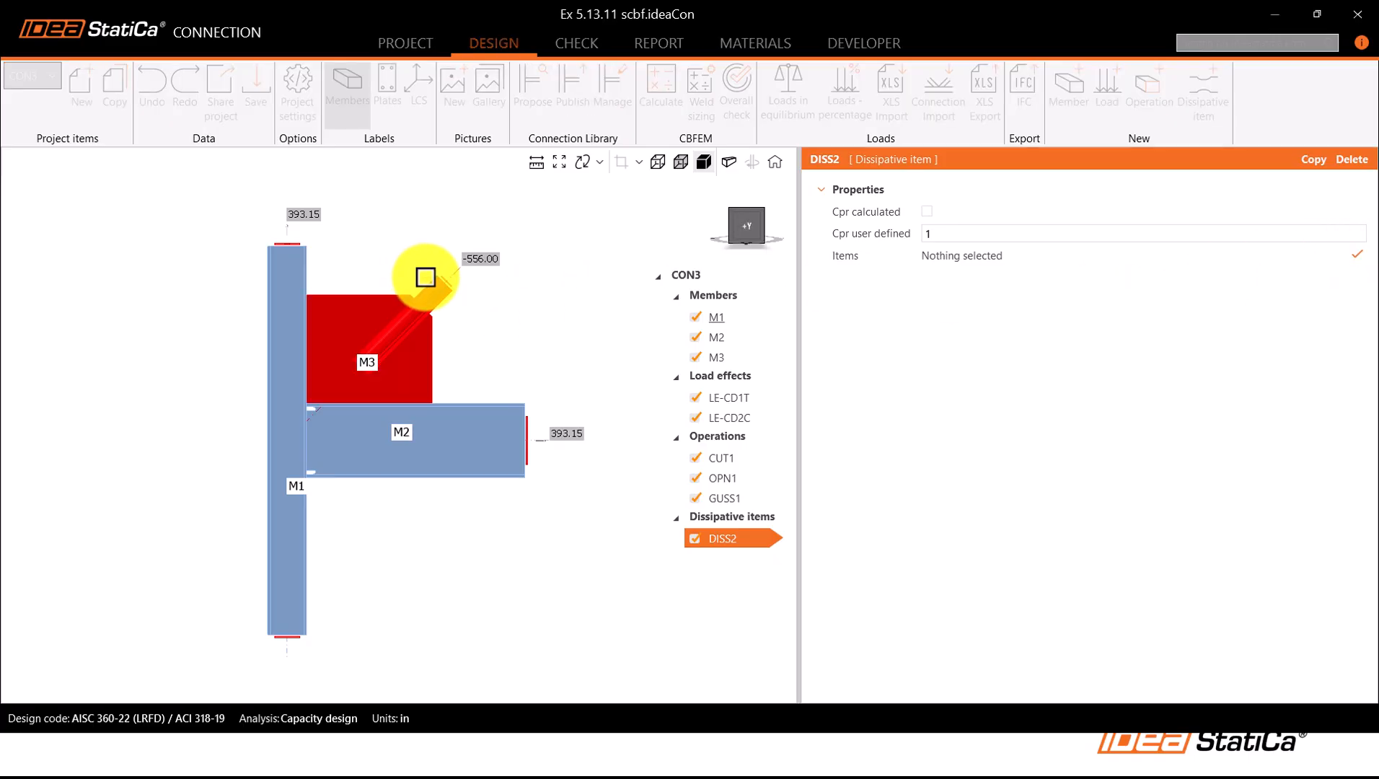
left_click(440, 286)
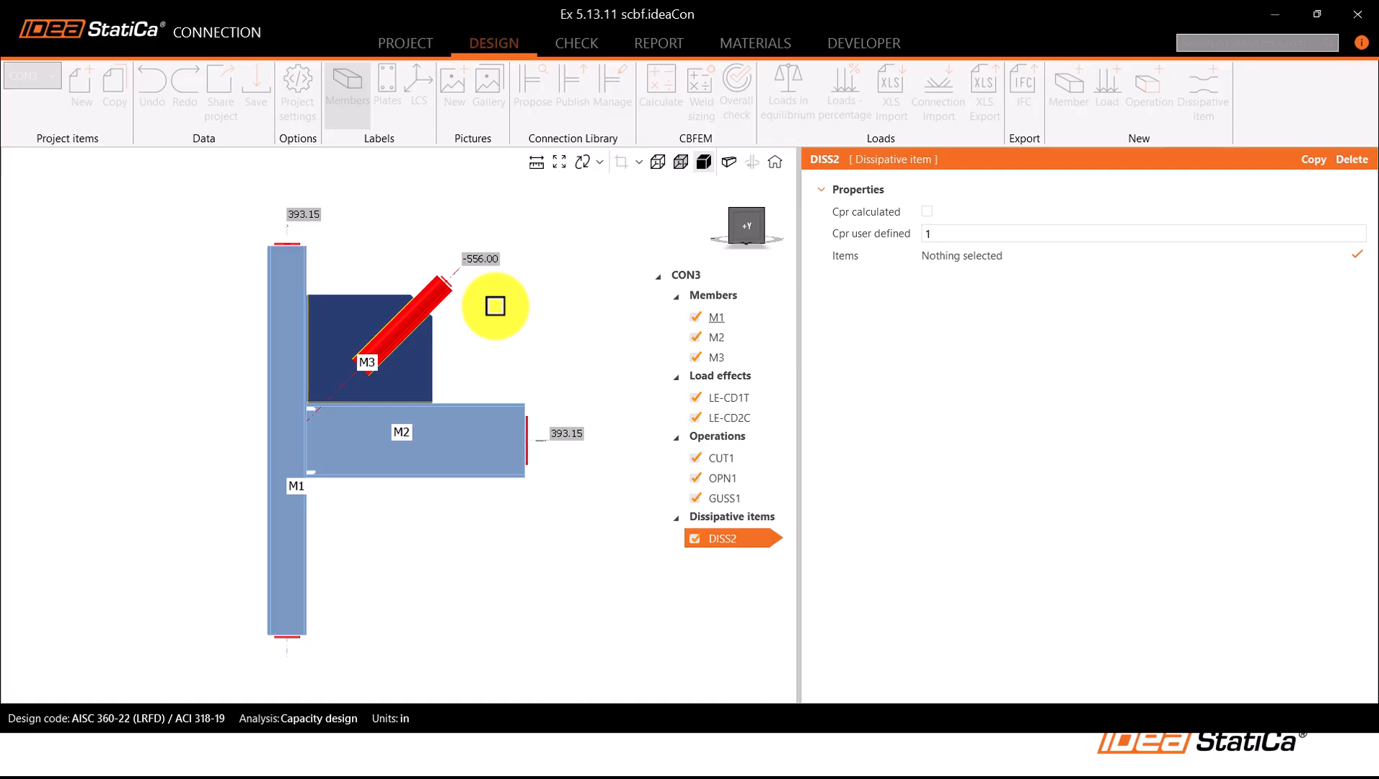
left_click(1355, 254)
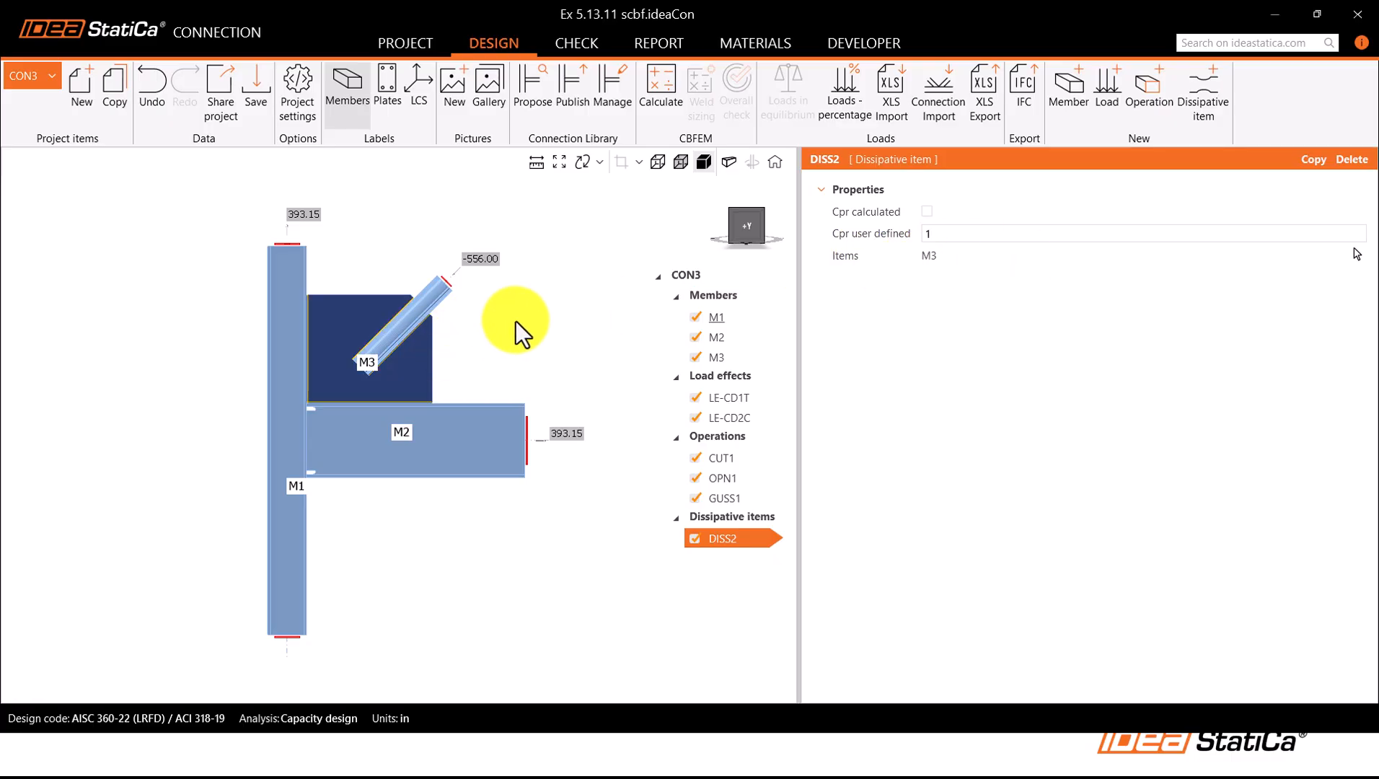
Step: Review the forces of load effects LE-CD1T and LE-CD2C, and run the capacity-design calculation for CON3
middle_click_drag(517, 322, 555, 336)
left_click(730, 399)
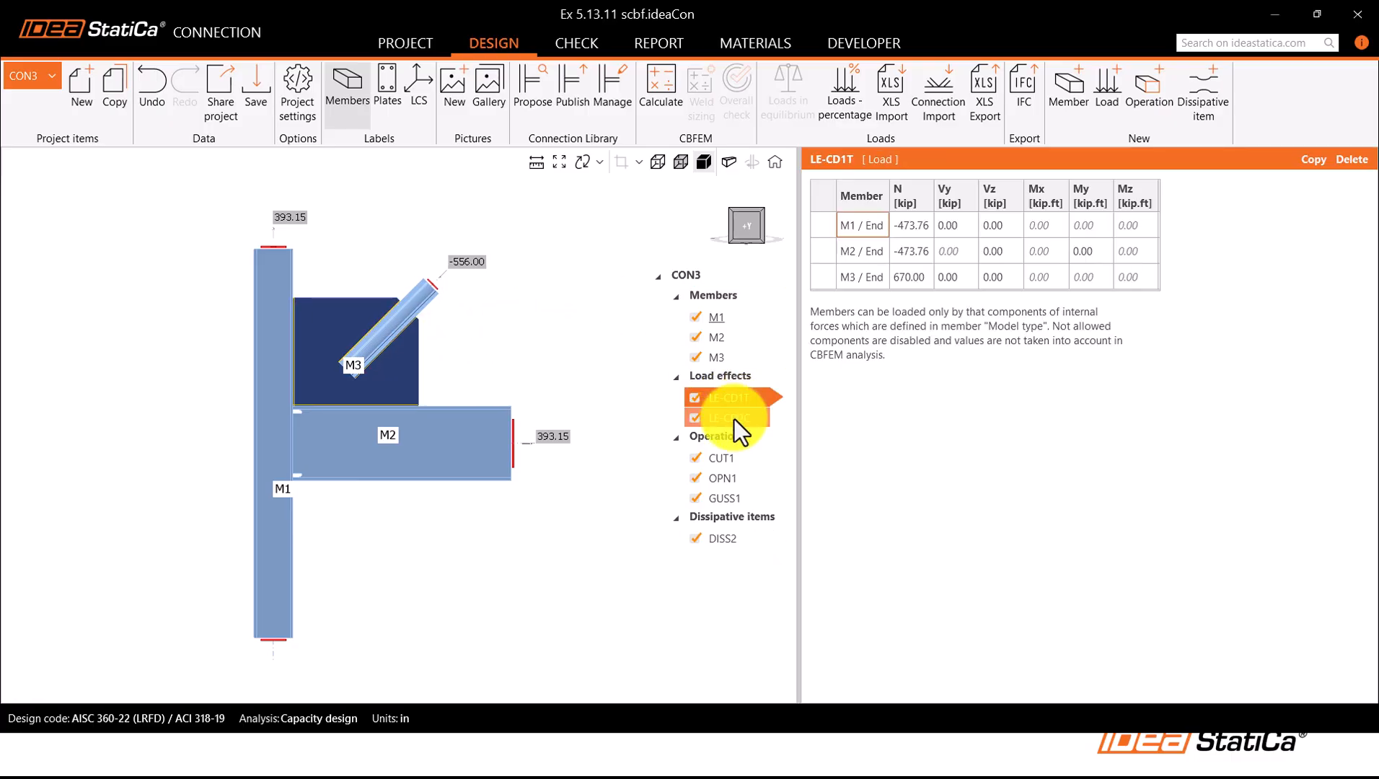
left_click(735, 419)
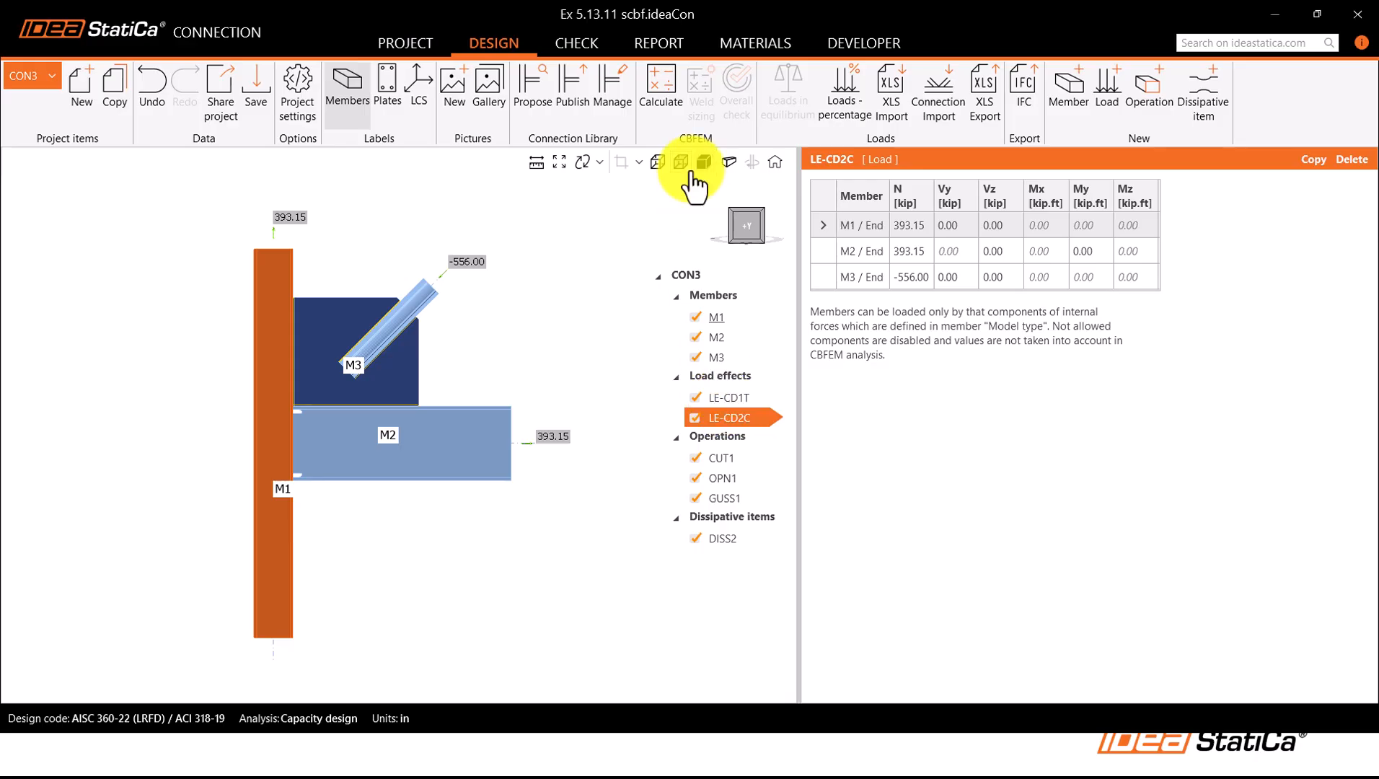
left_click(665, 110)
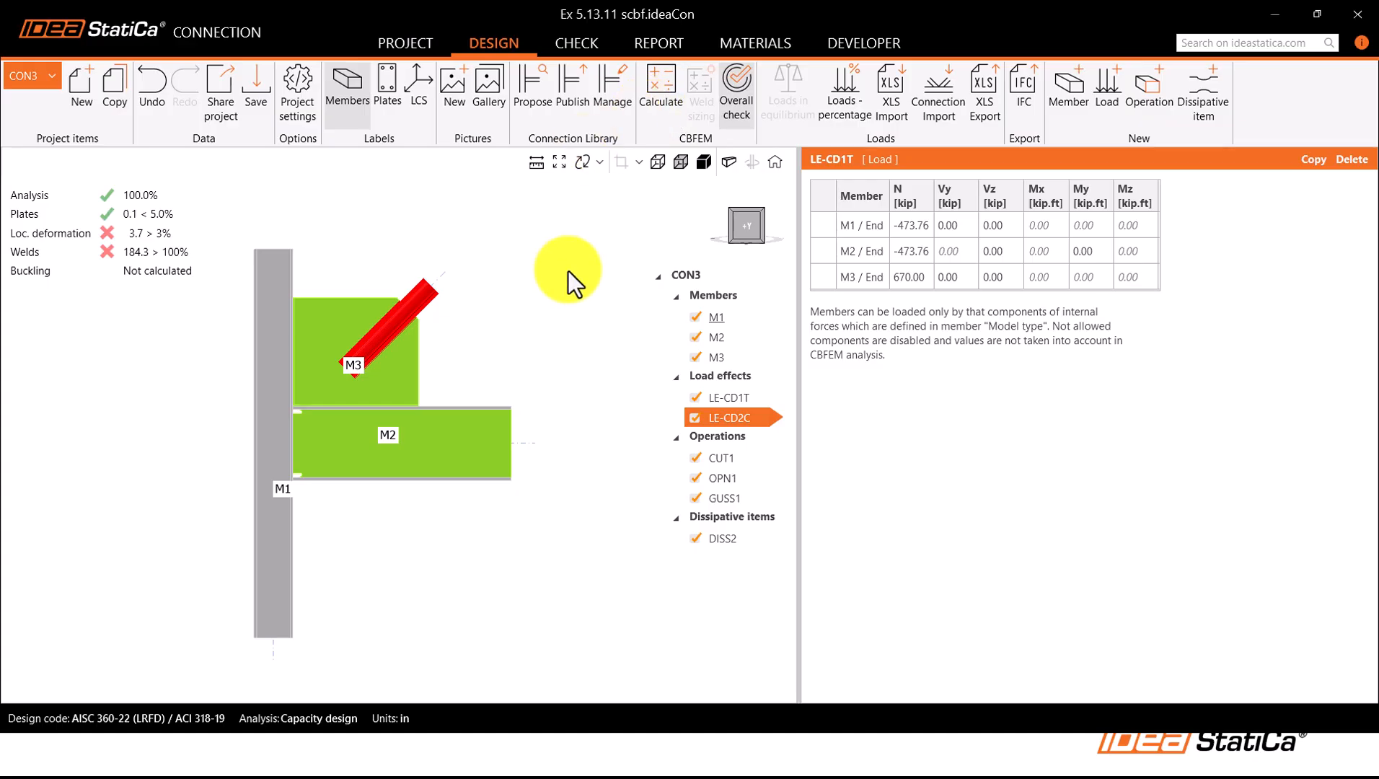
Step: Examine CON3's plate check results and sort the members and plates by stress σEd, highest first
left_click(554, 47)
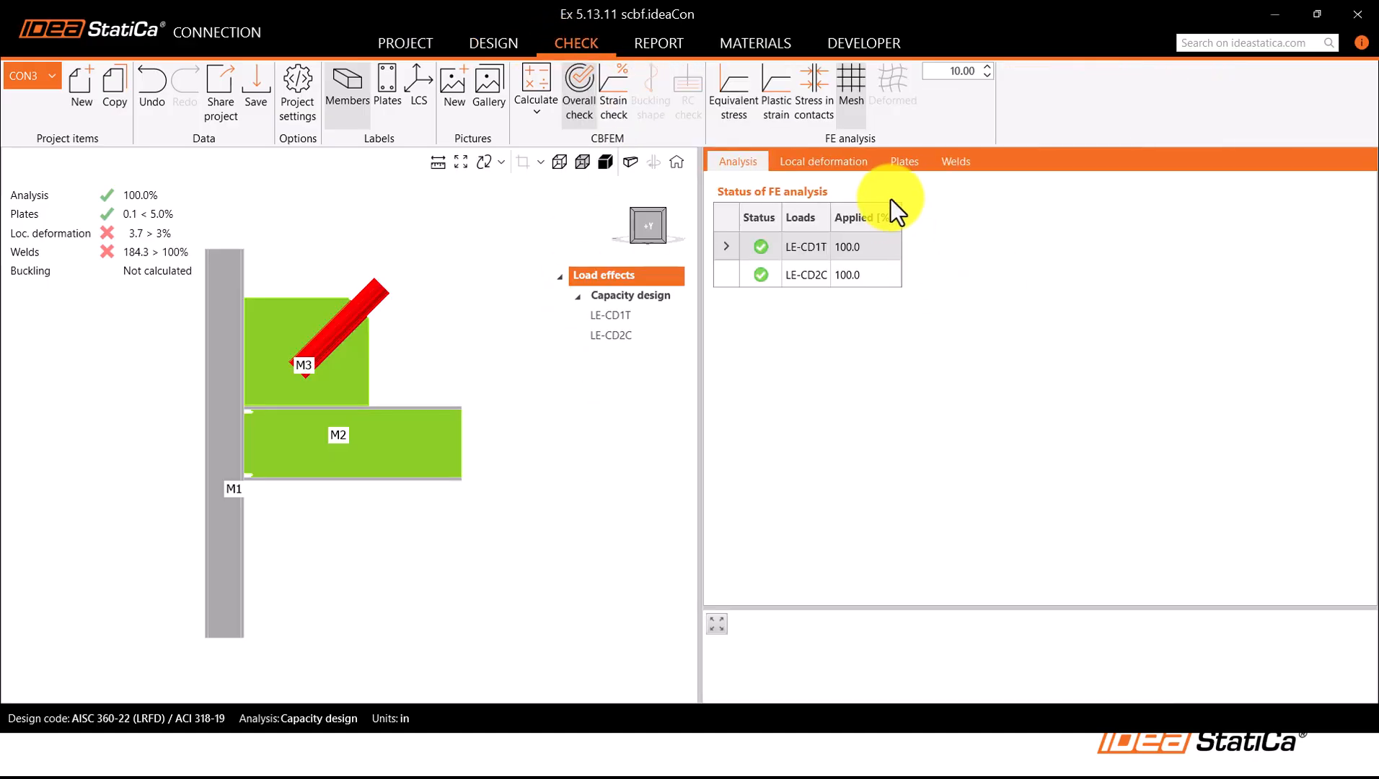
left_click(913, 161)
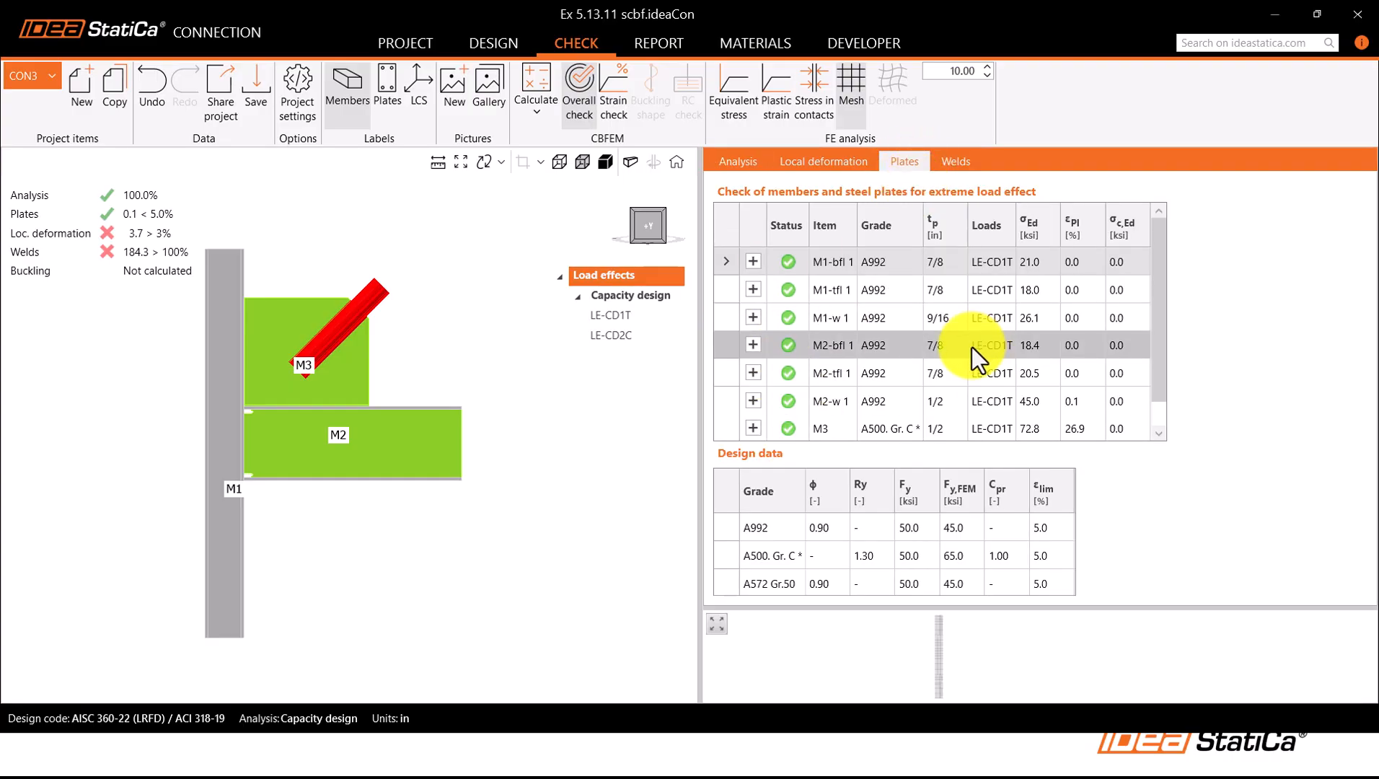
scroll(907, 410, "down", 1)
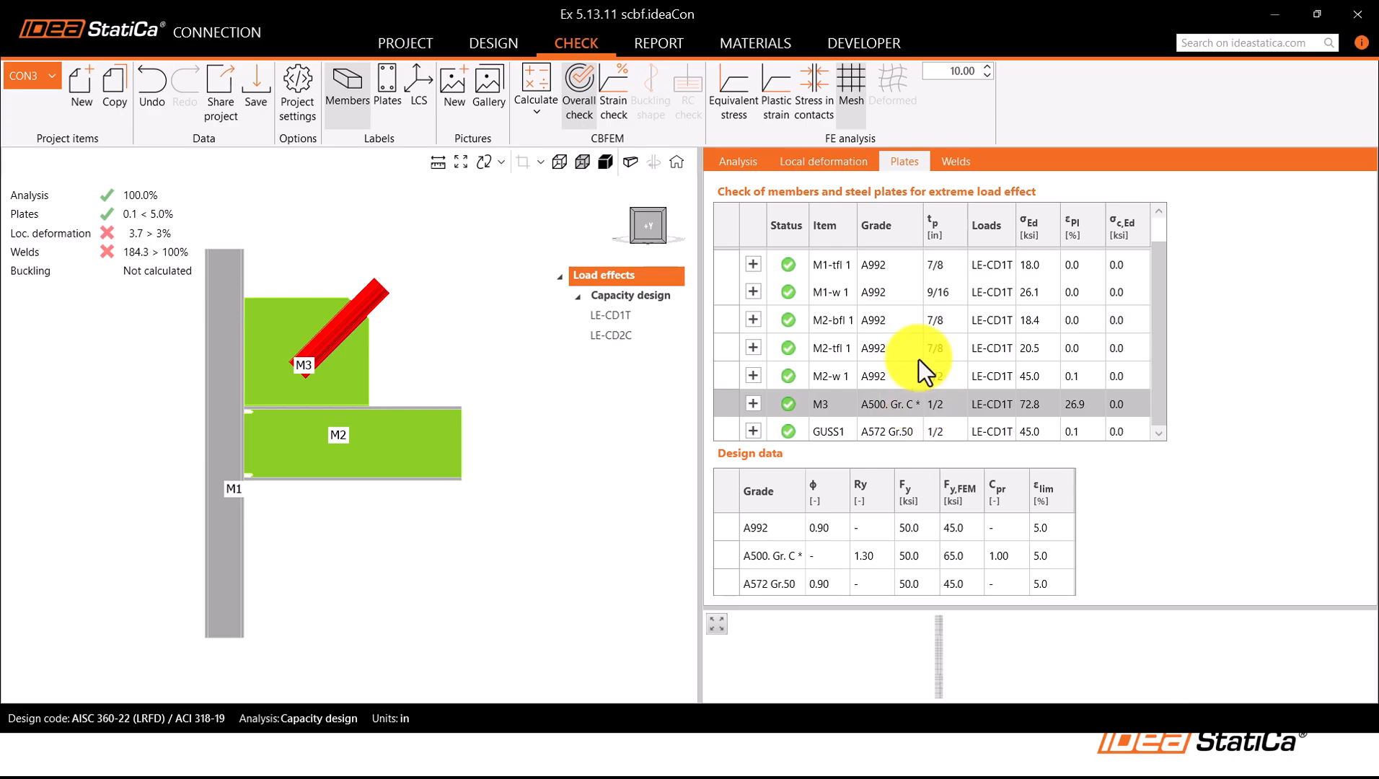
left_click_drag(924, 221, 941, 221)
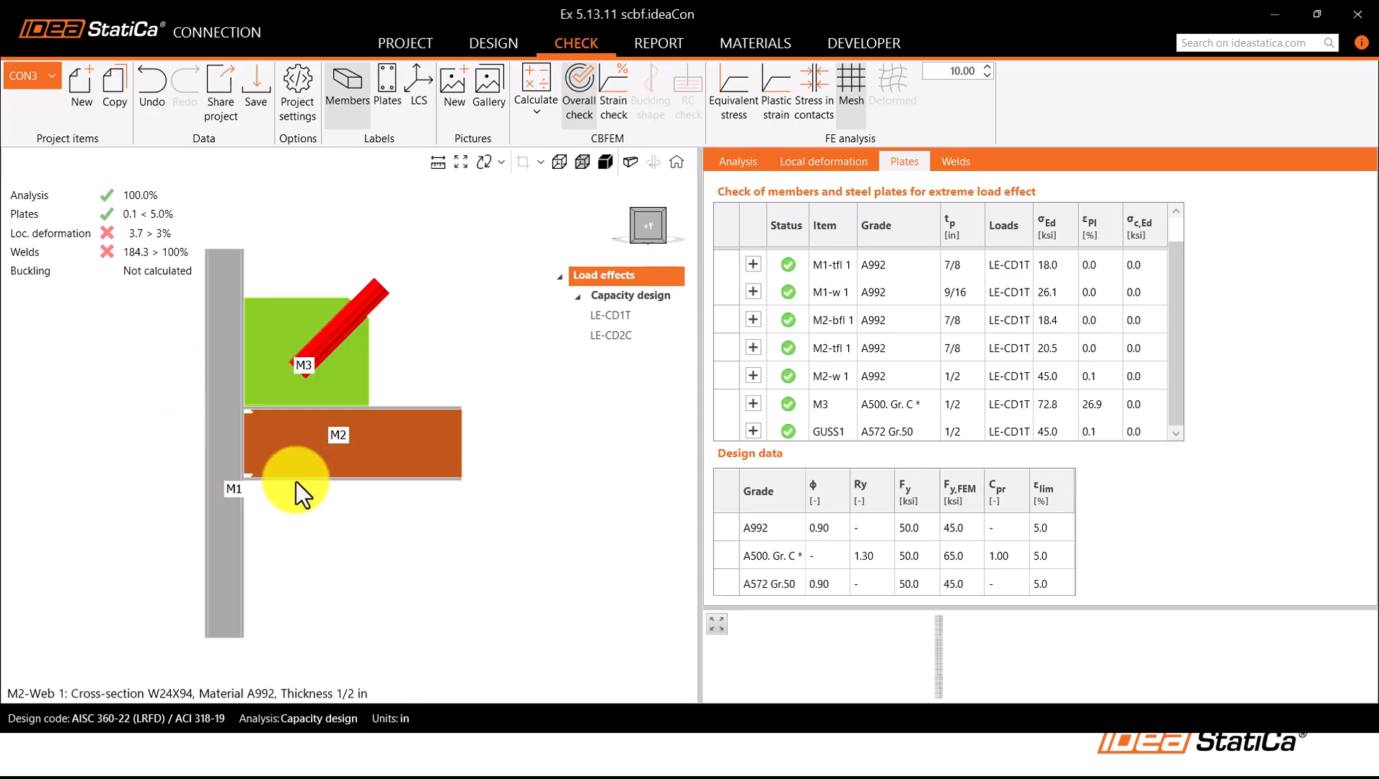
scroll(1031, 293, "up", 1)
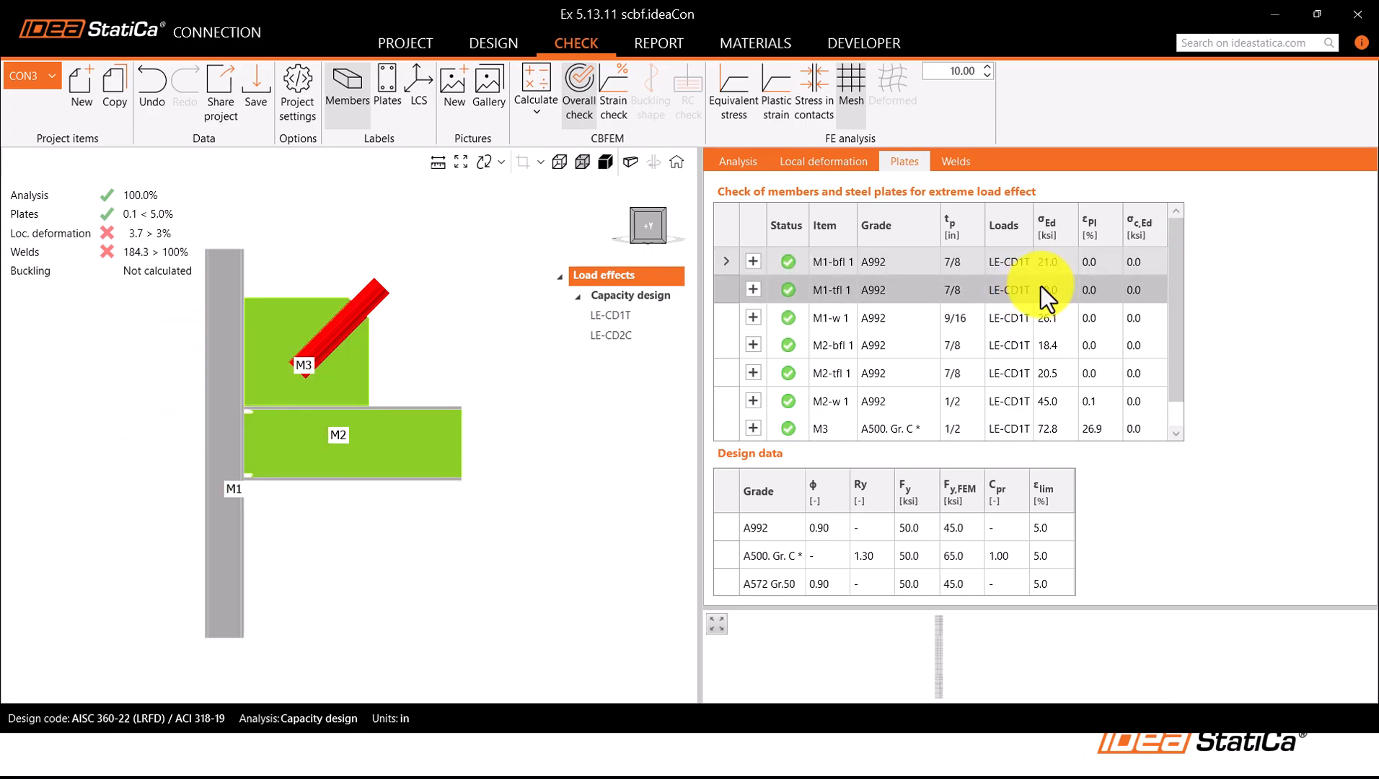
left_click(1056, 231)
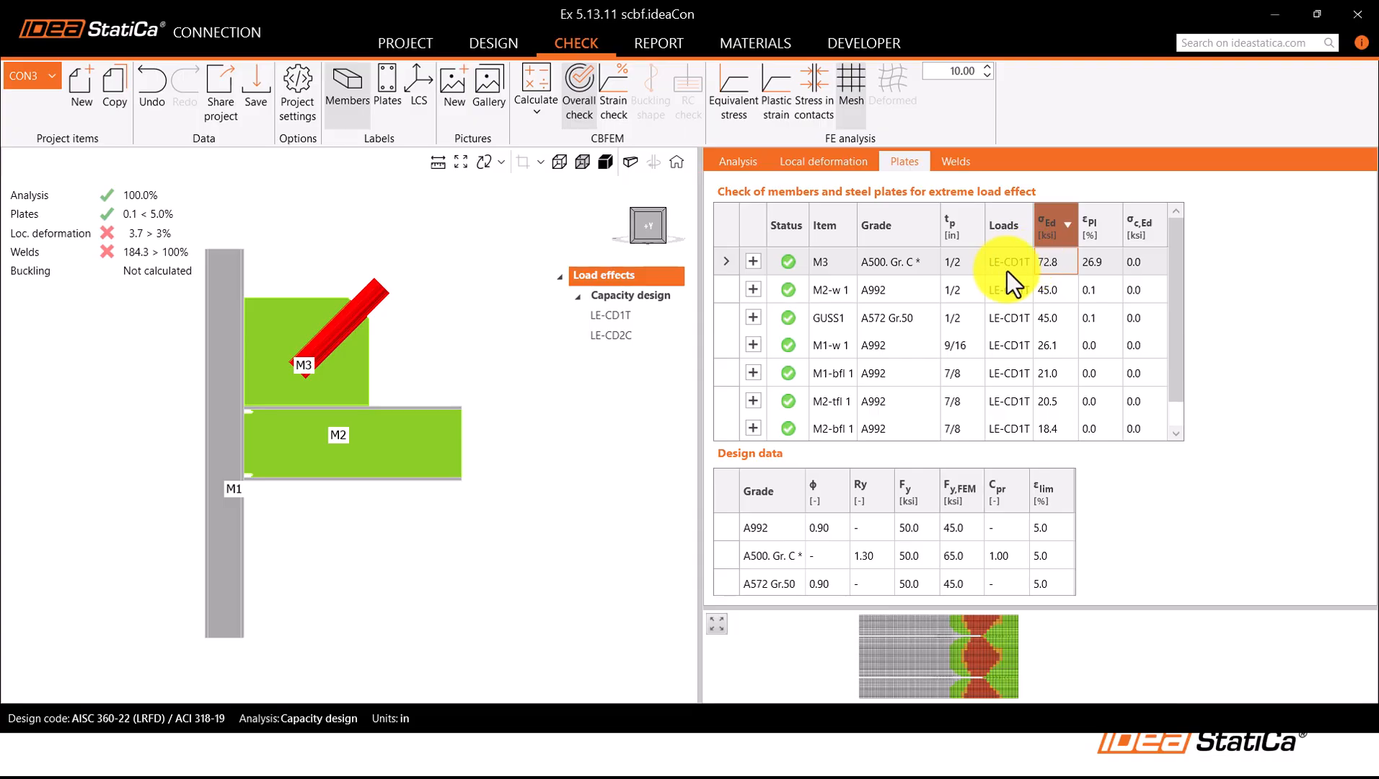
Step: Show the plastic strain on the deformed mesh and examine brace M3 where it meets the gusset plate edge
left_click(771, 110)
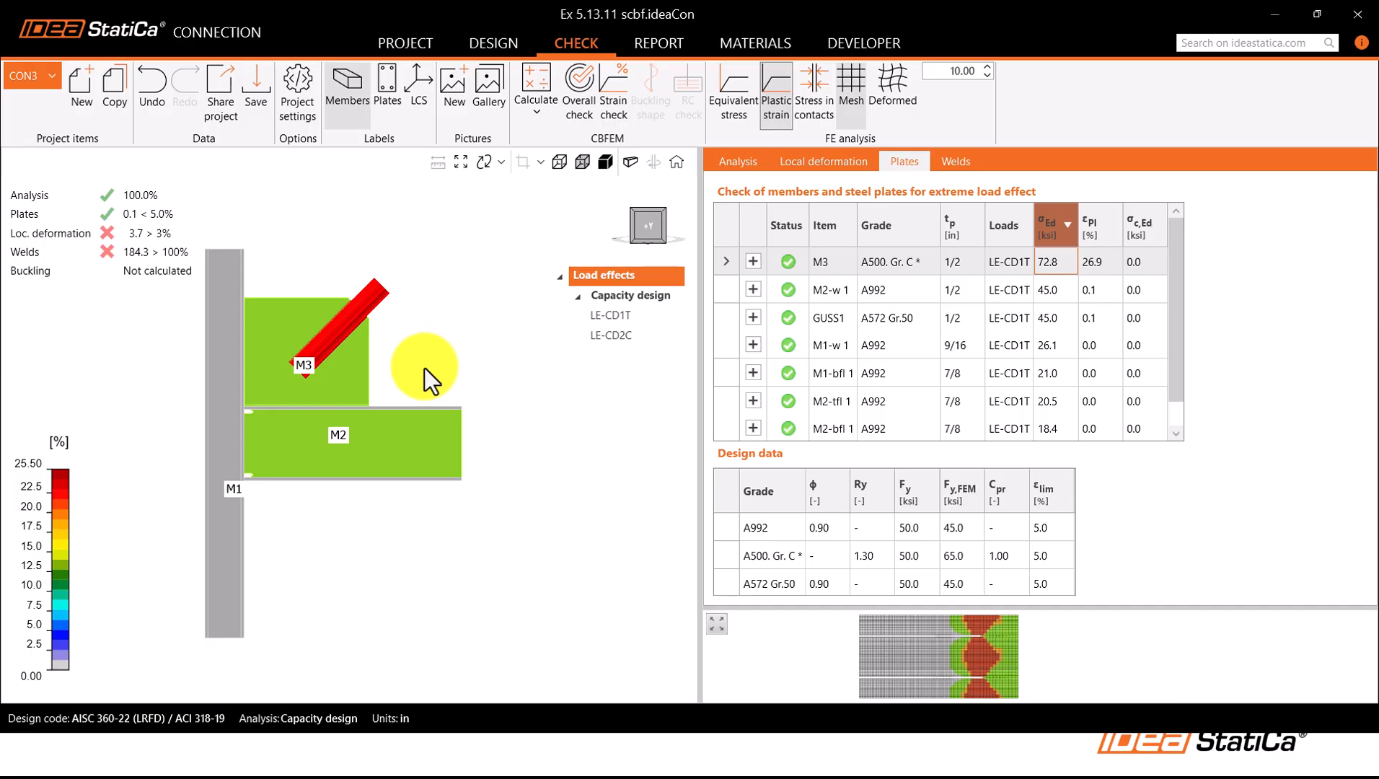
left_click(771, 112)
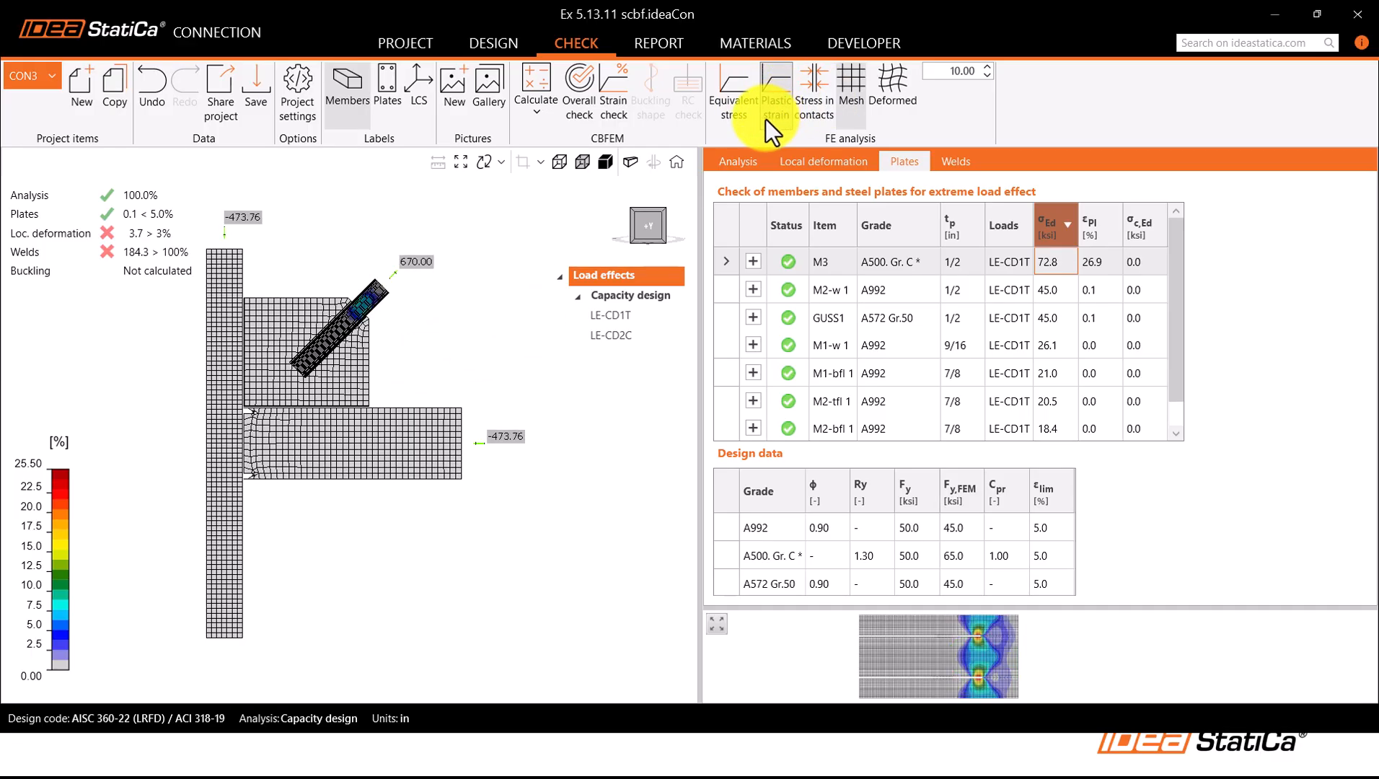
middle_click_drag(459, 351, 495, 373)
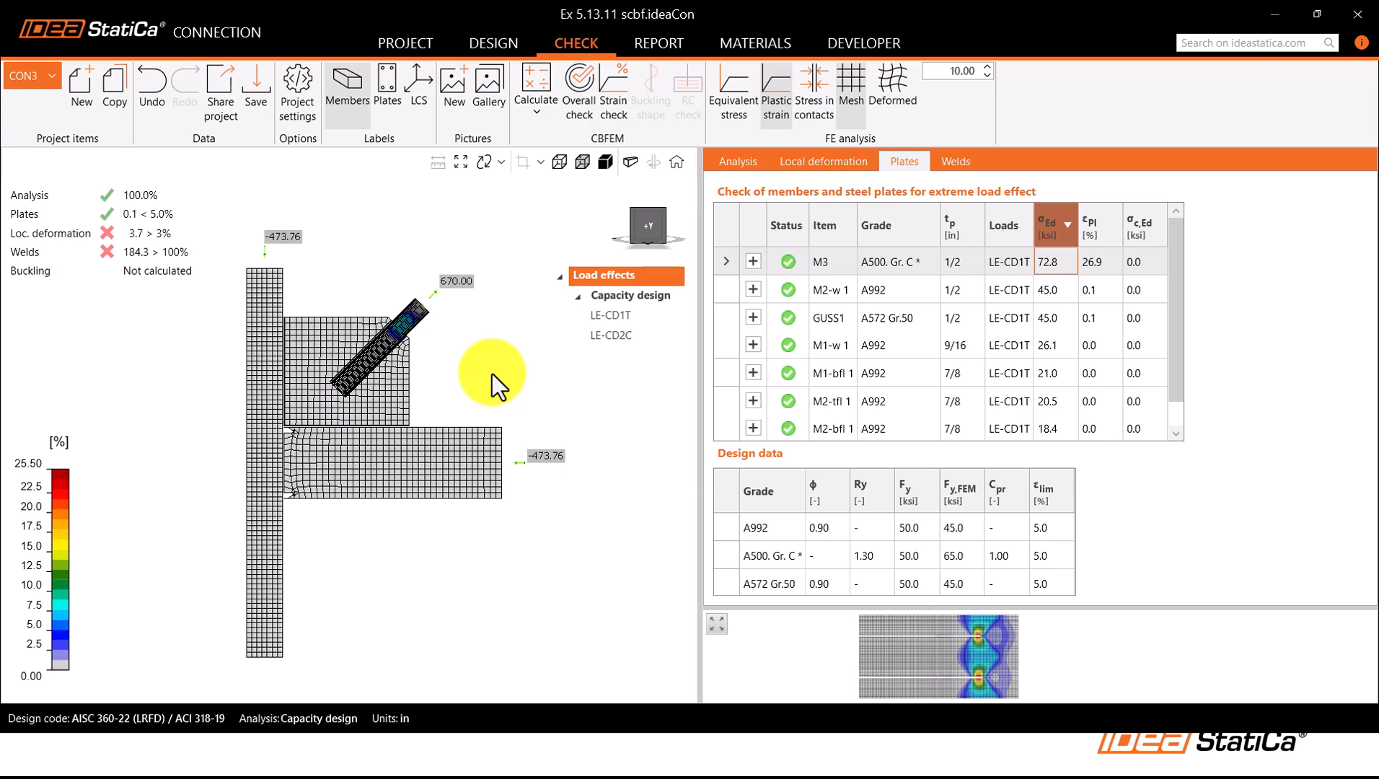
left_click(873, 115)
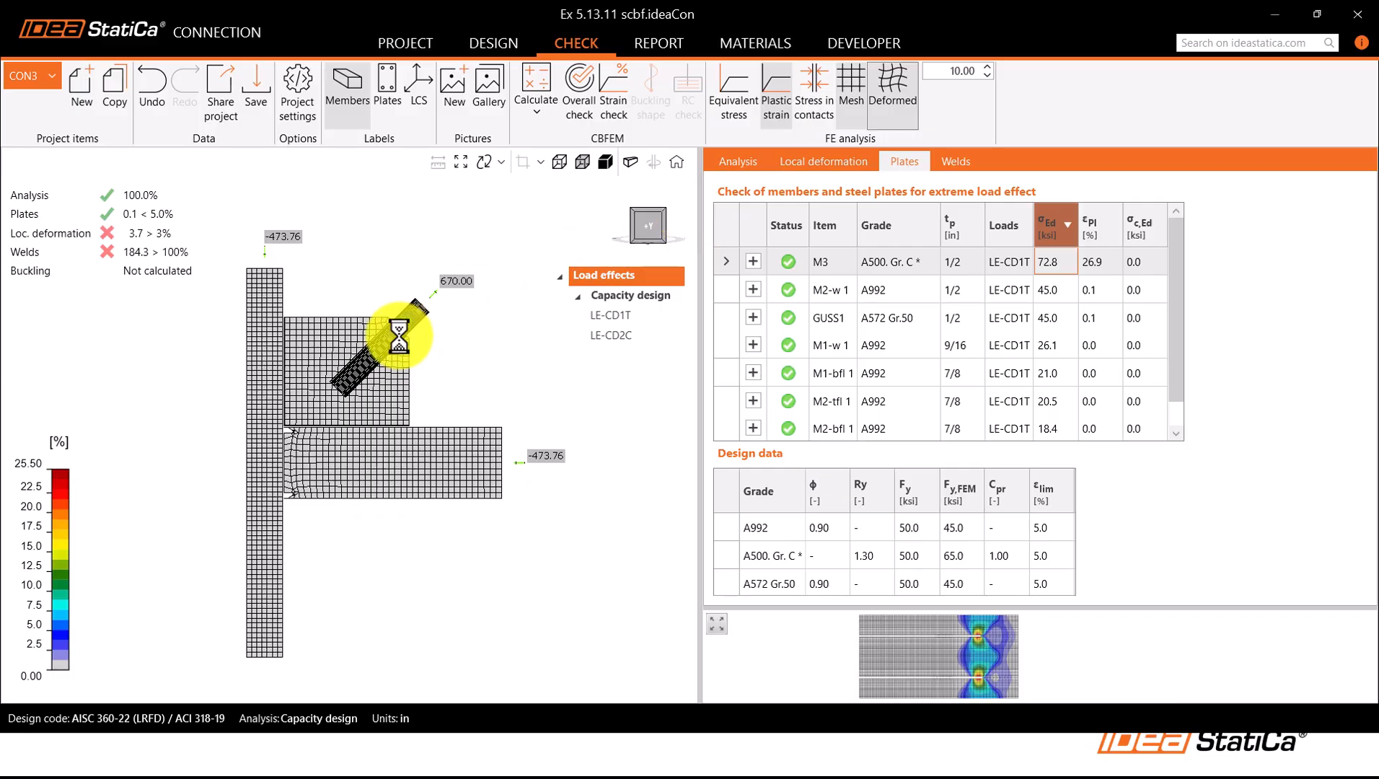
scroll(396, 335, "up", 3)
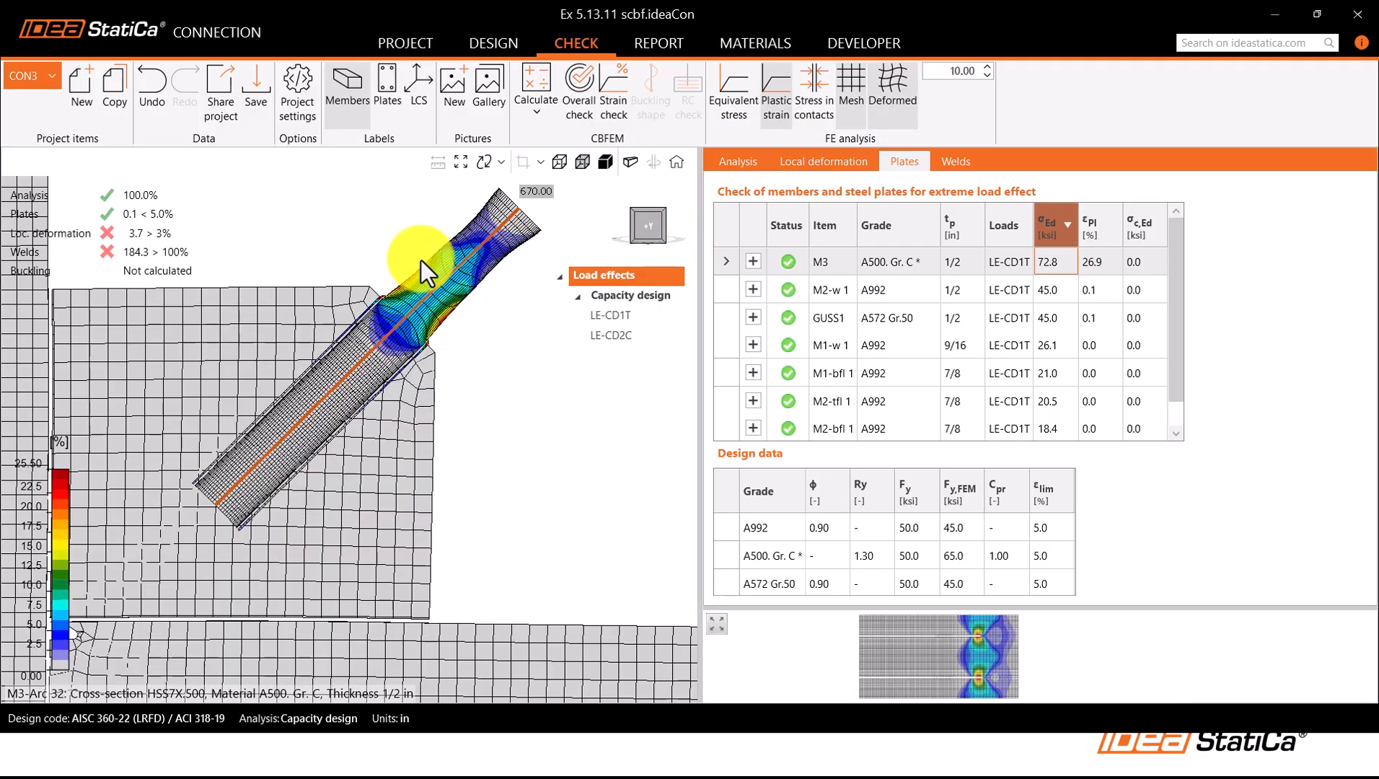
right_click_drag(371, 260, 408, 352)
right_click_drag(400, 431, 404, 299)
scroll(429, 353, "up", 5)
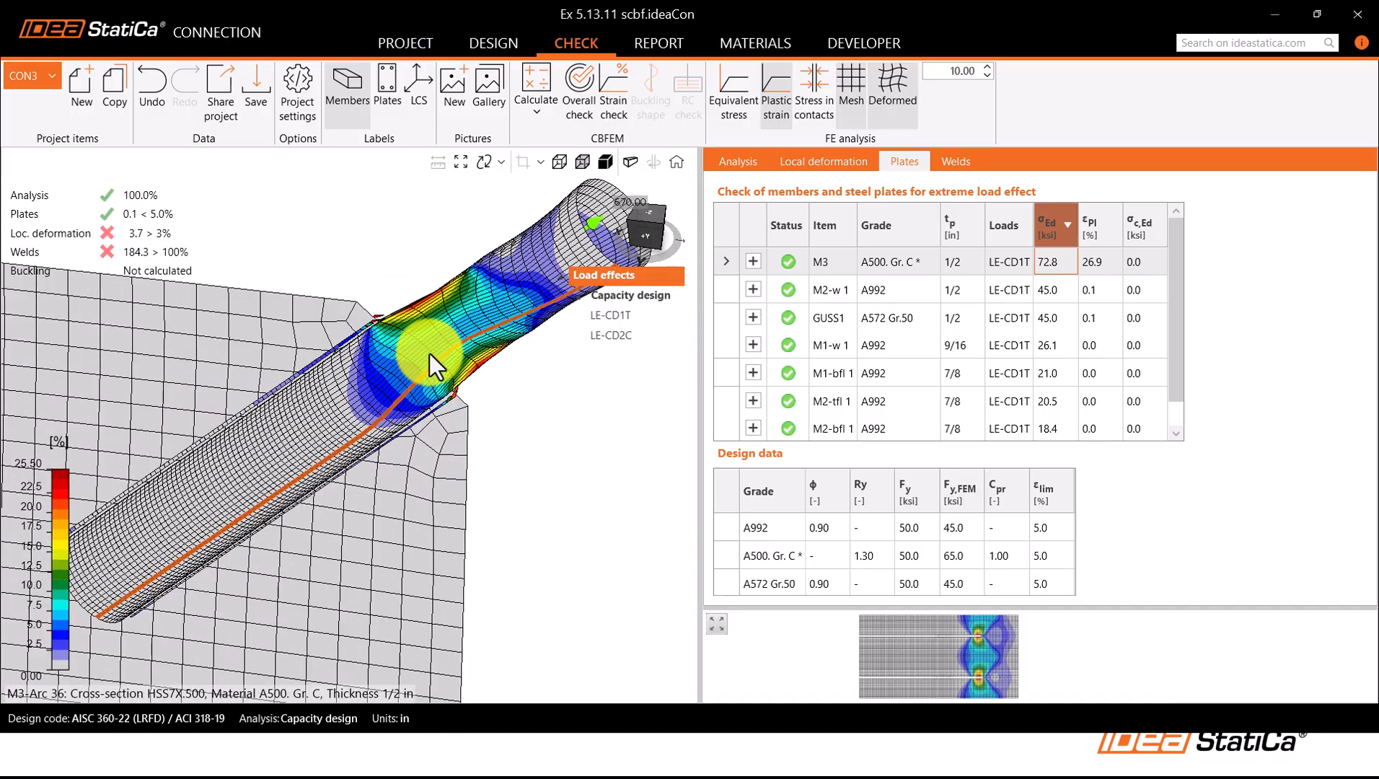
Step: Turn off the deformed shape and examine the plastic strain in brace M3 around the gusset plate edge from several sides
right_click_drag(458, 395, 490, 368)
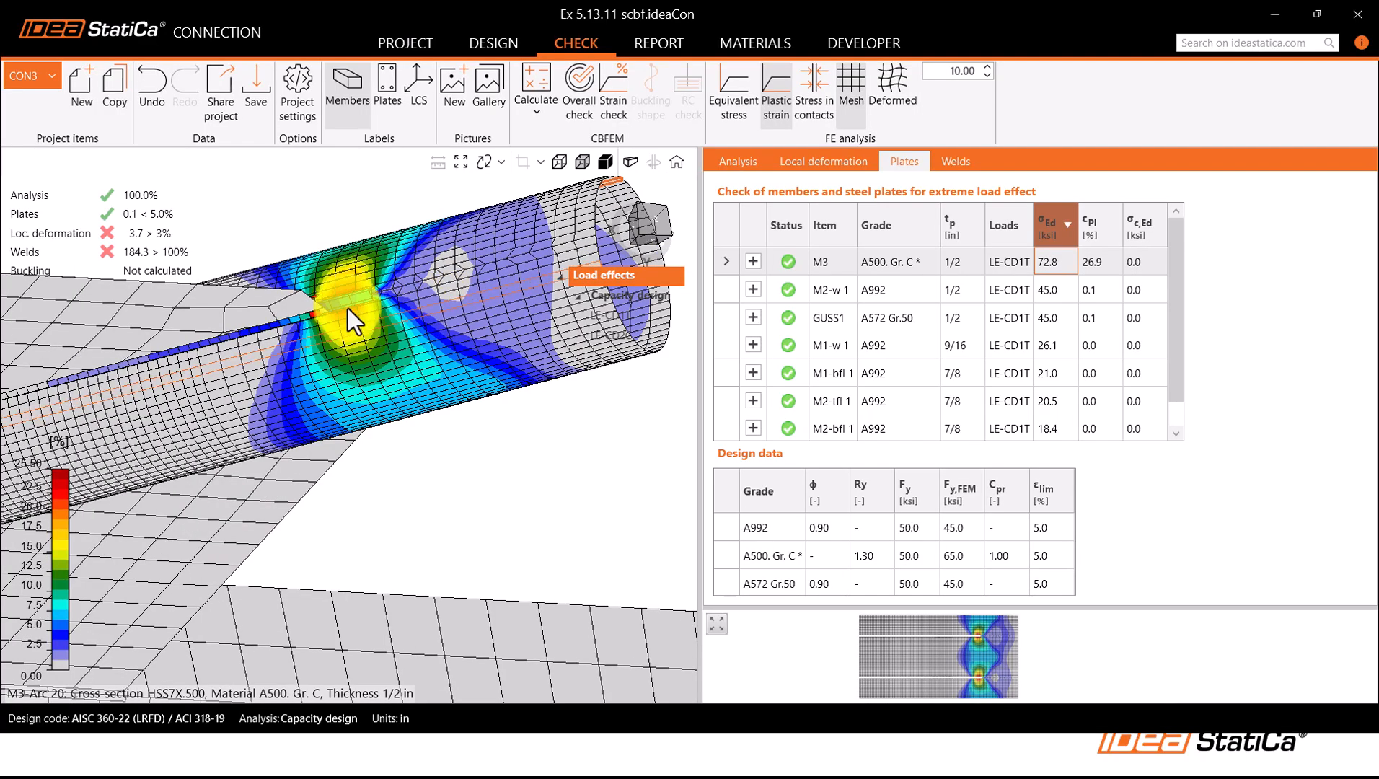
right_click_drag(345, 308, 488, 359)
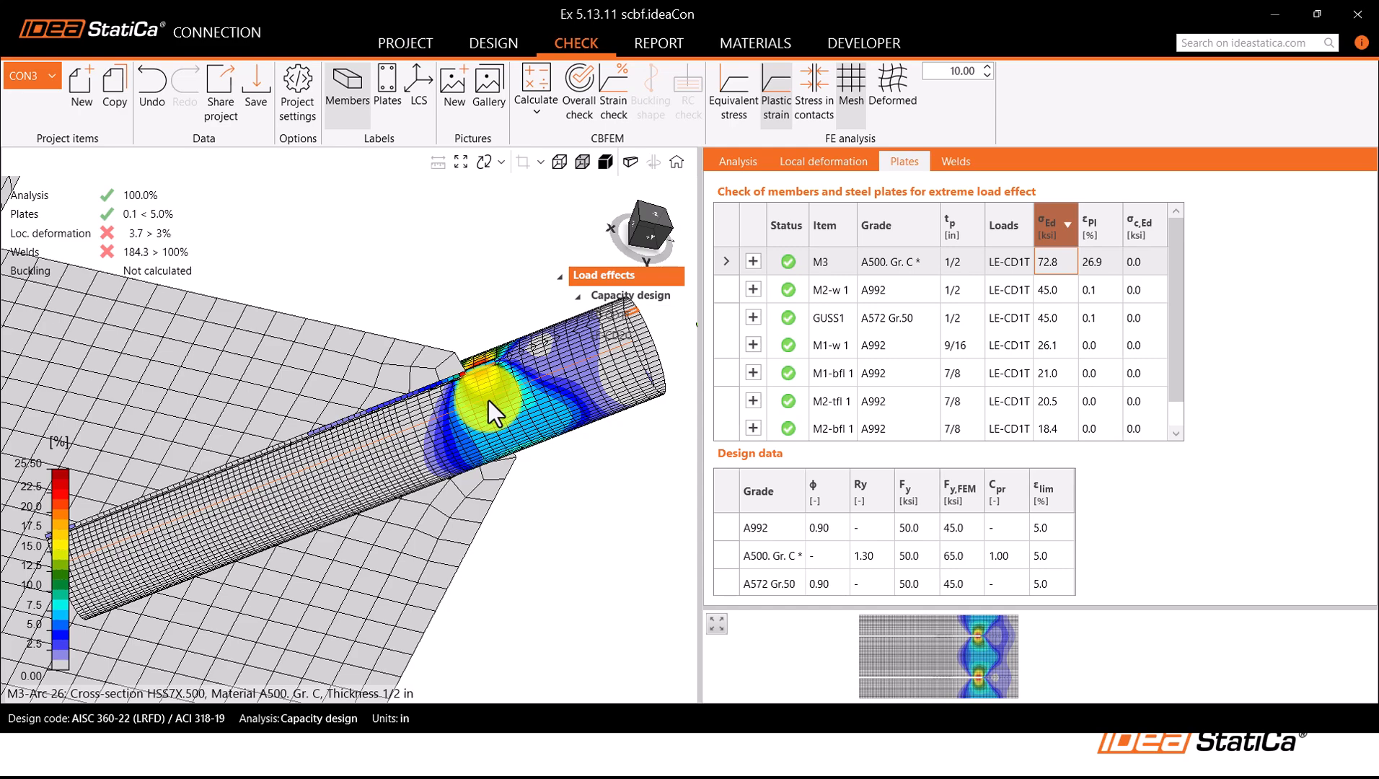
scroll(508, 406, "down", 5)
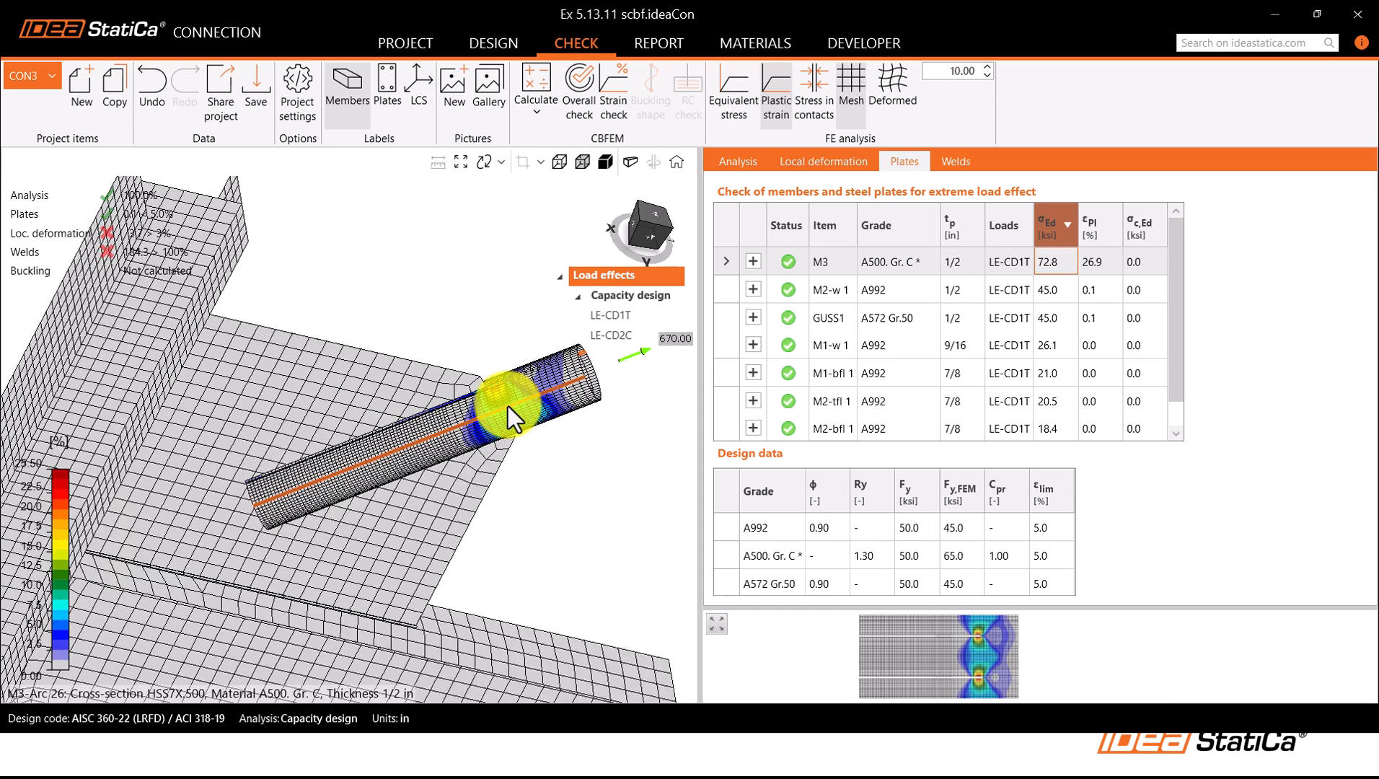
middle_click_drag(508, 406, 445, 403)
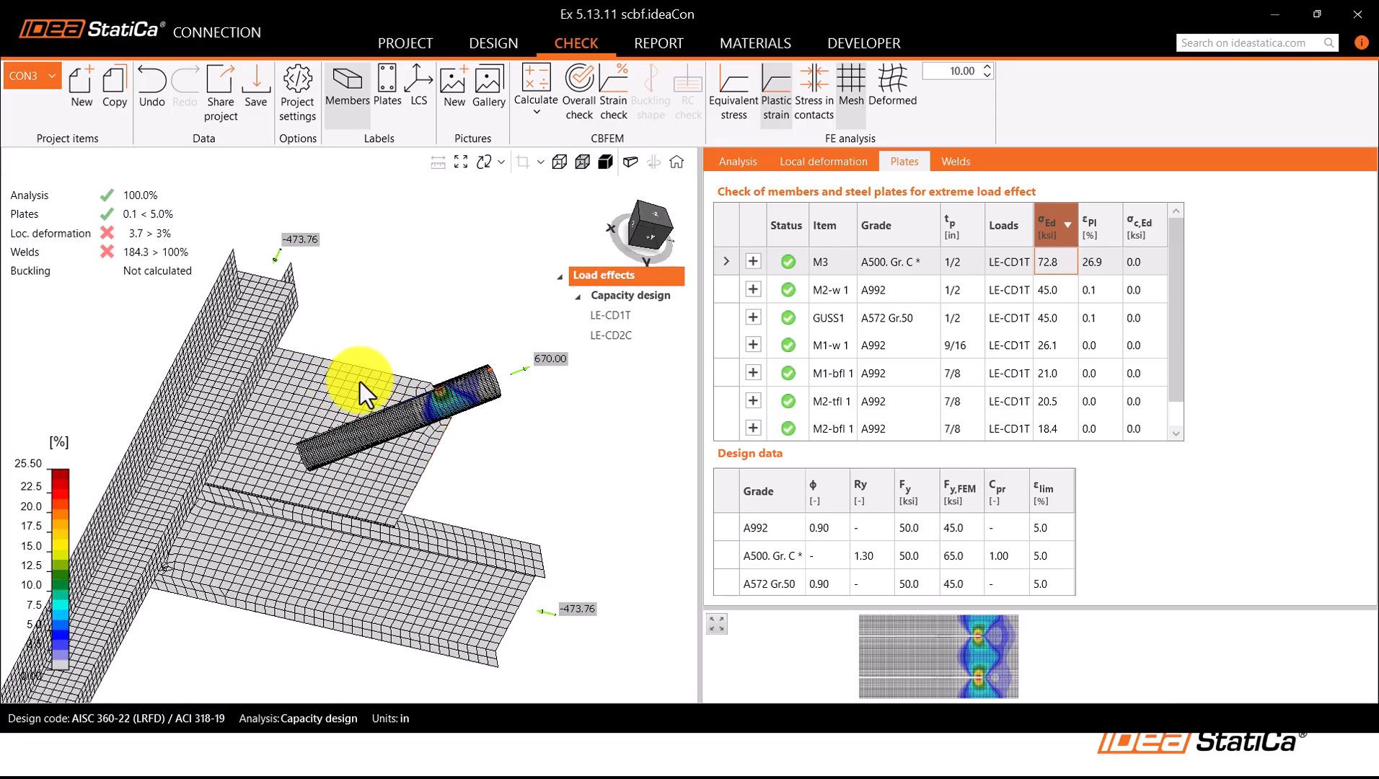
scroll(449, 403, "up", 4)
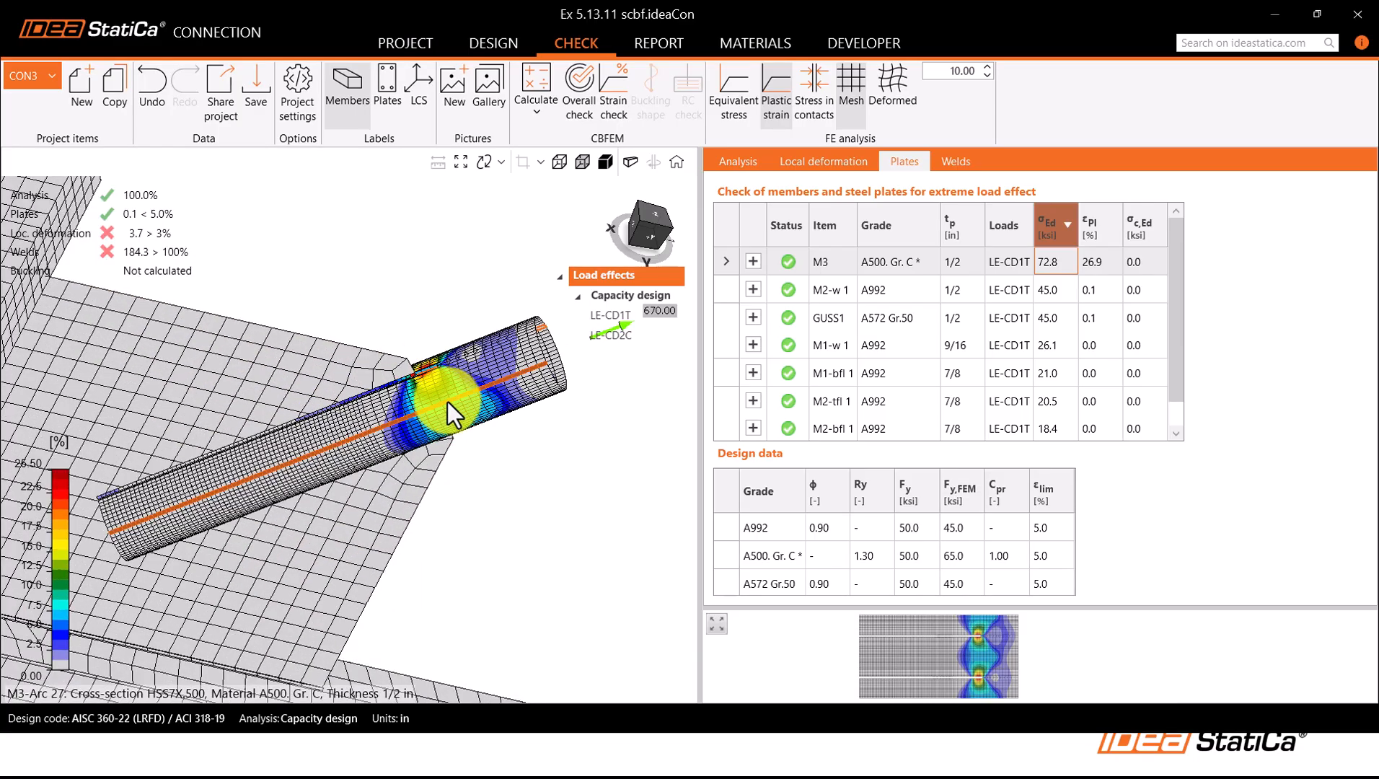
right_click_drag(438, 393, 451, 453)
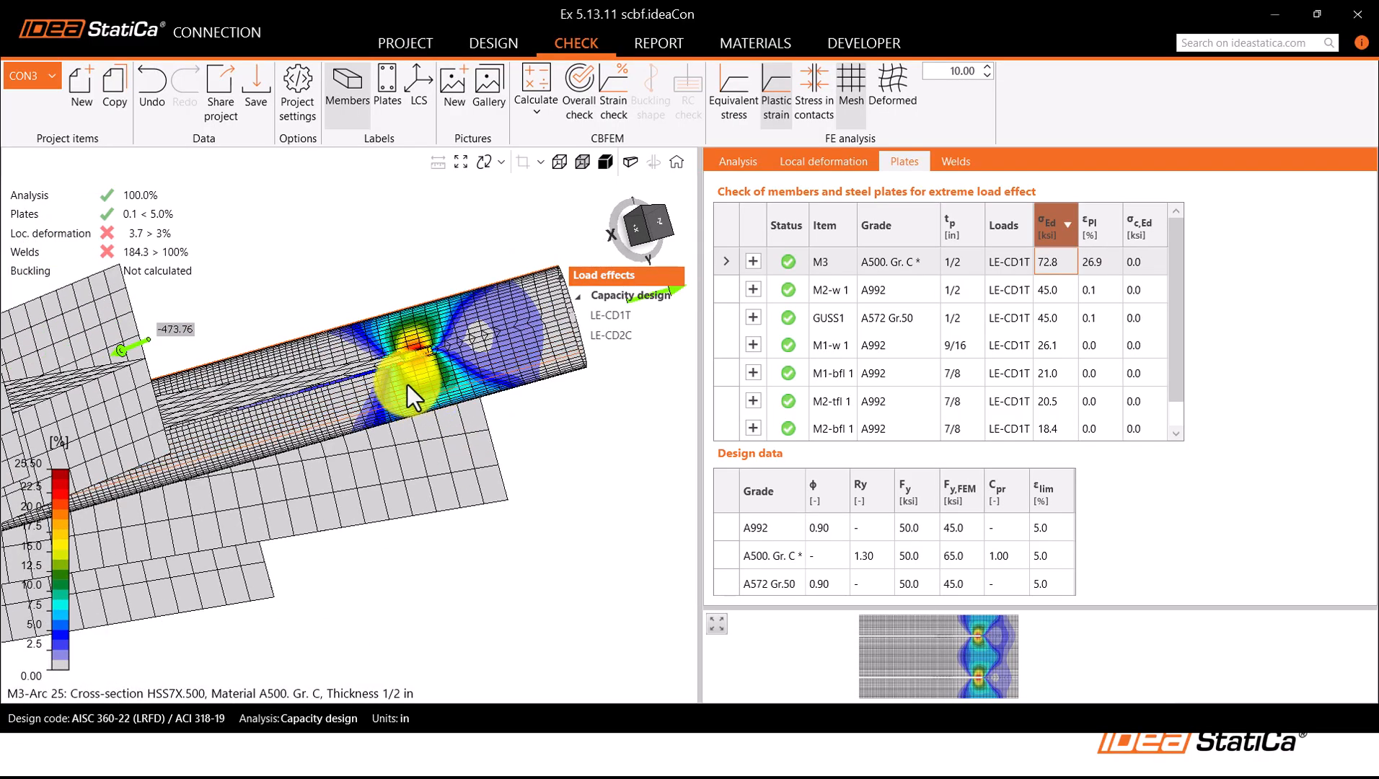
right_click_drag(408, 384, 499, 371)
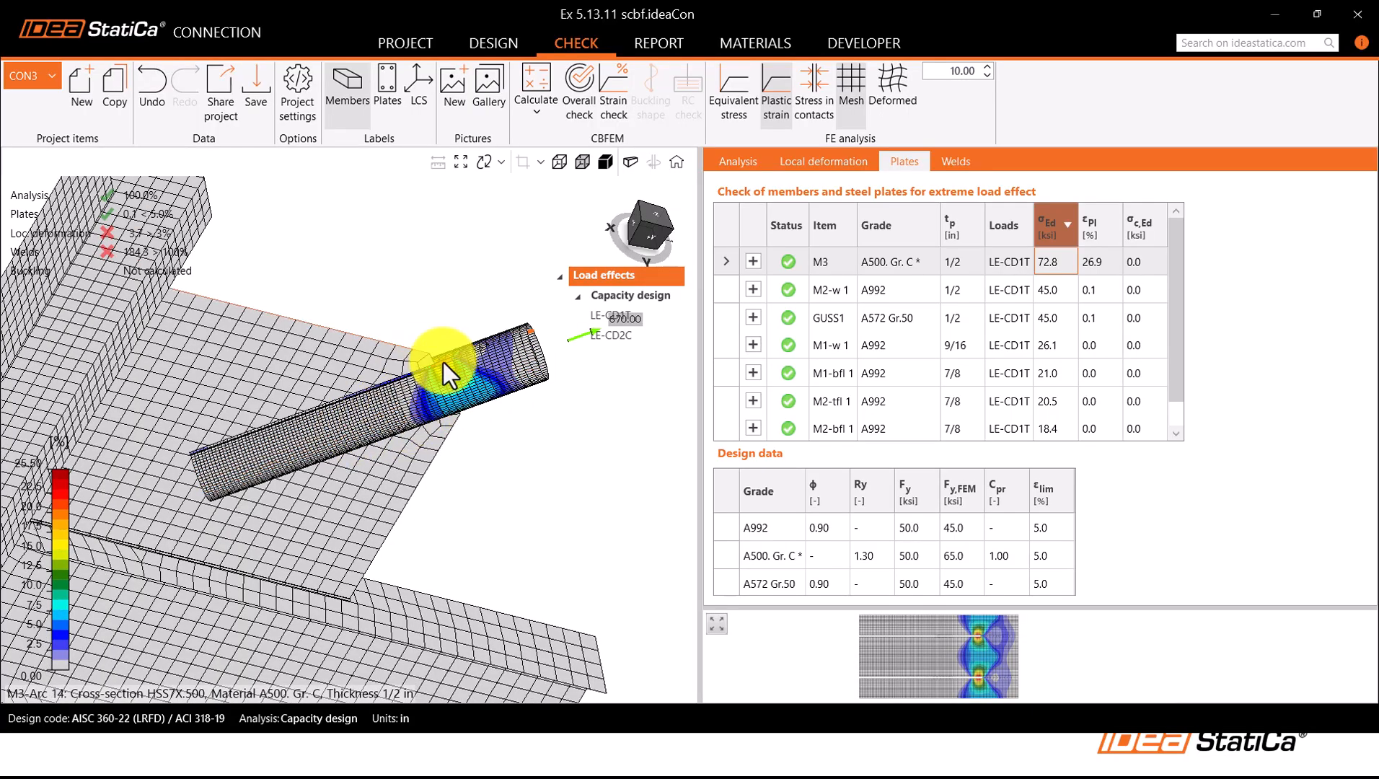
scroll(440, 363, "up", 2)
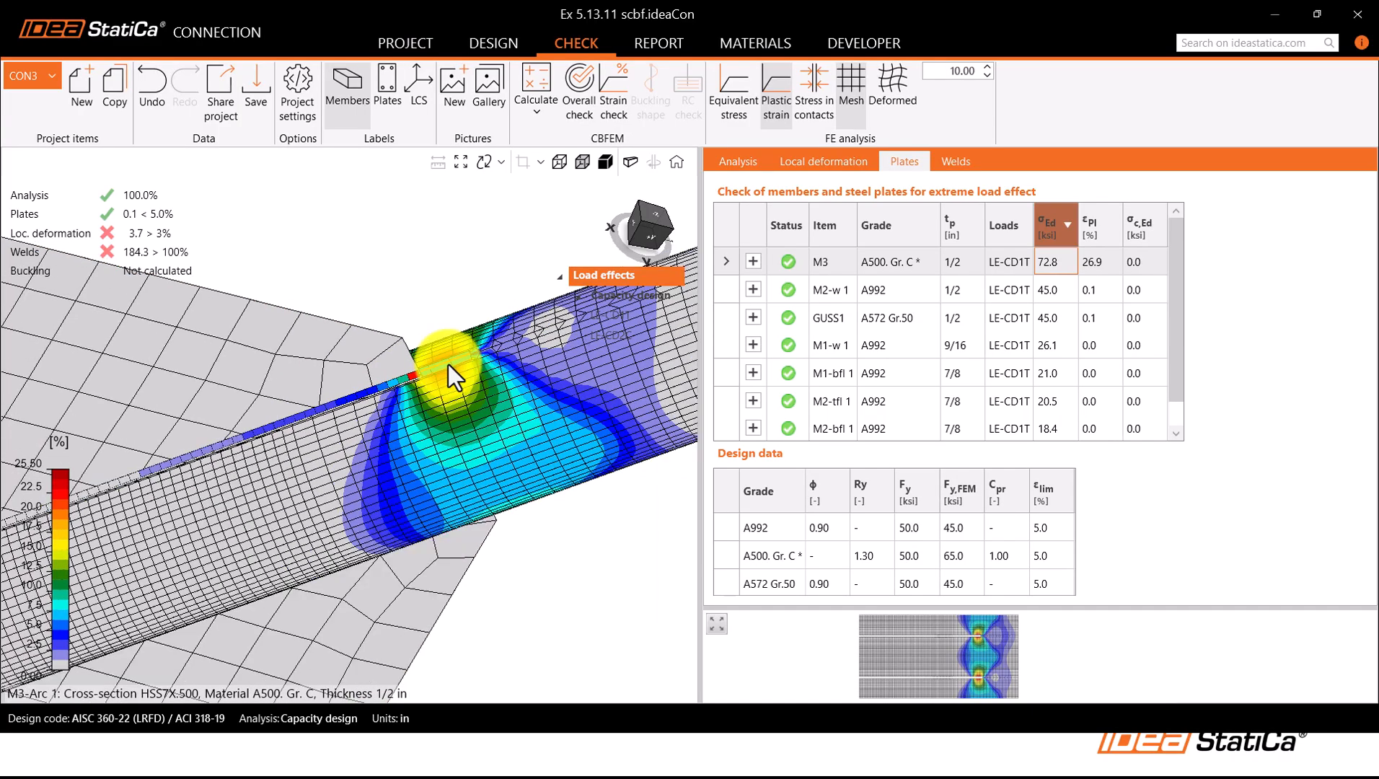
scroll(448, 364, "down", 2)
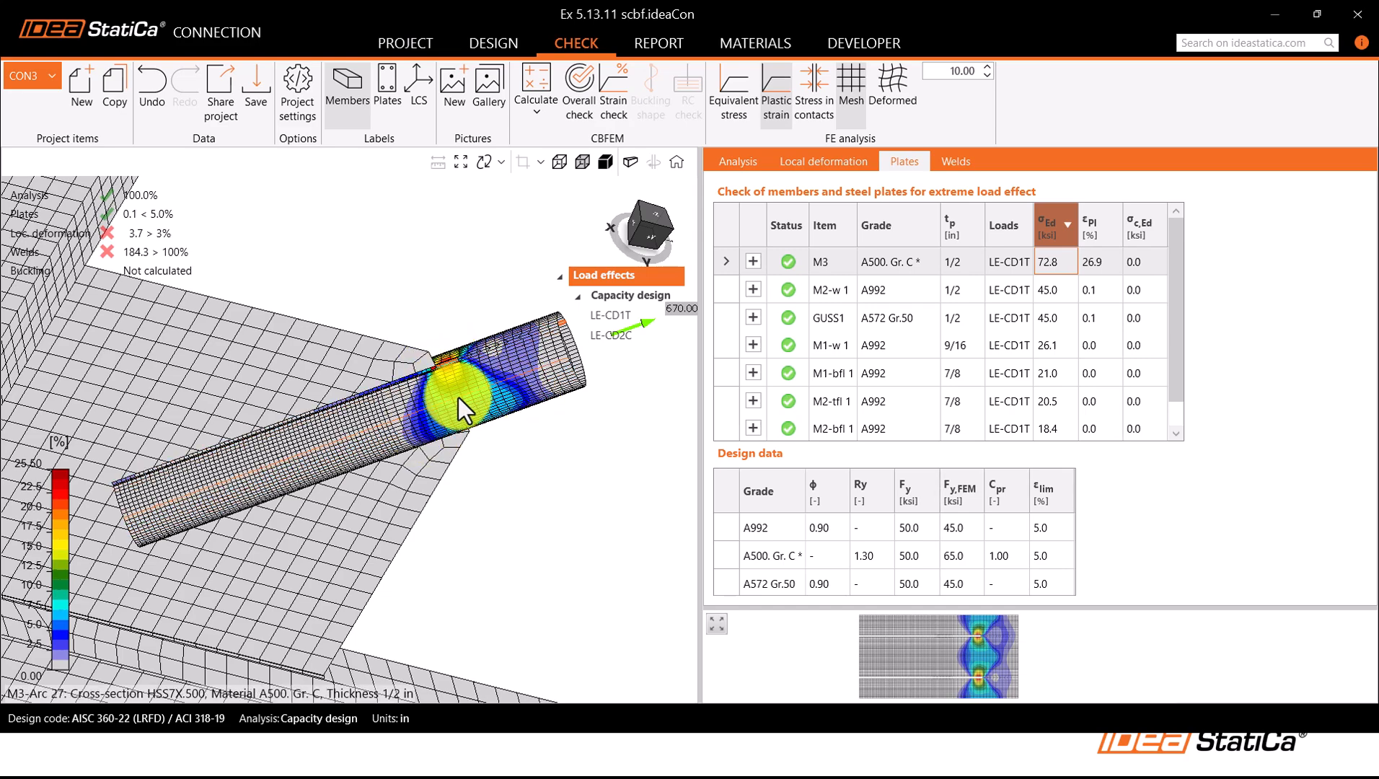
scroll(458, 397, "down", 3)
scroll(458, 398, "up", 2)
right_click_drag(458, 398, 408, 368)
scroll(408, 369, "down", 3)
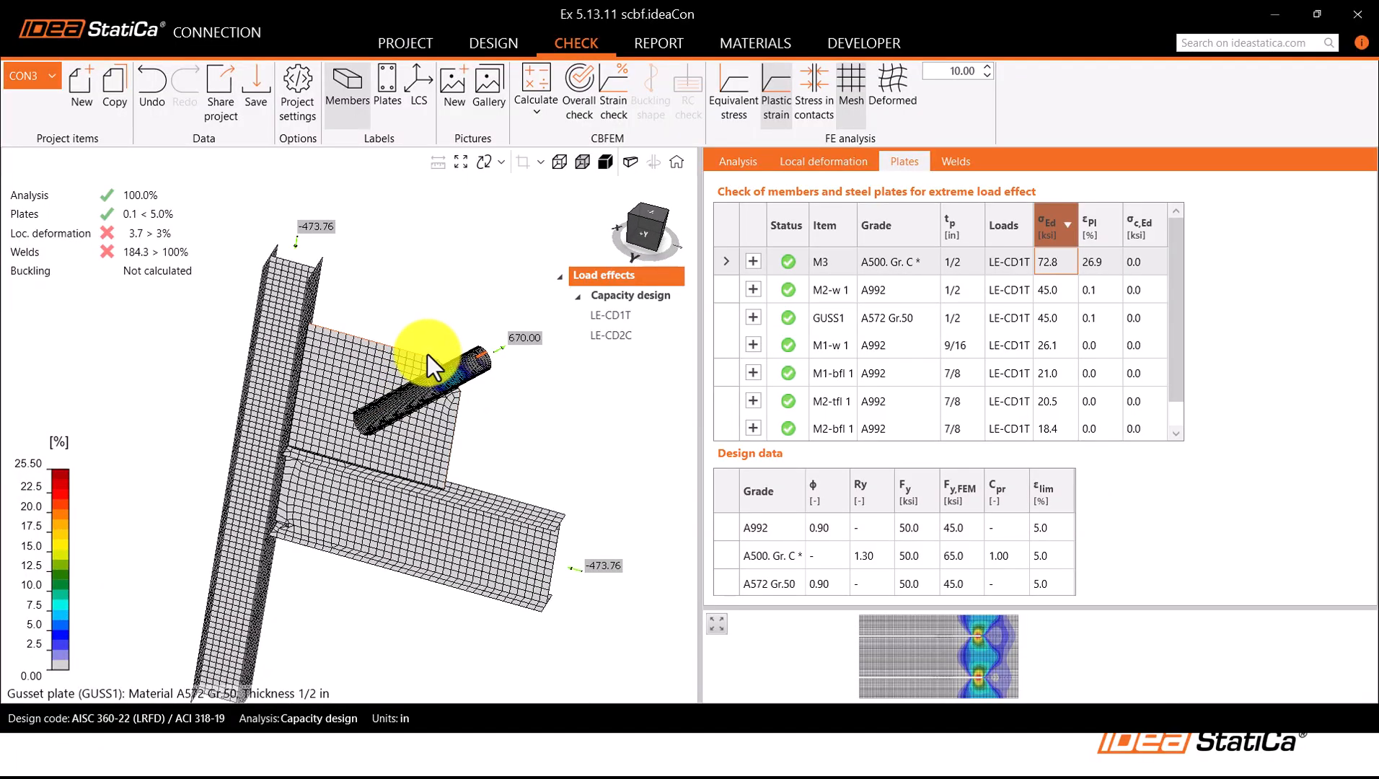
Step: Show the results for load effect LE-CD2C in front view and examine the weld checks, including the GUSS1 to M3-arc 16 weld
left_click(588, 334)
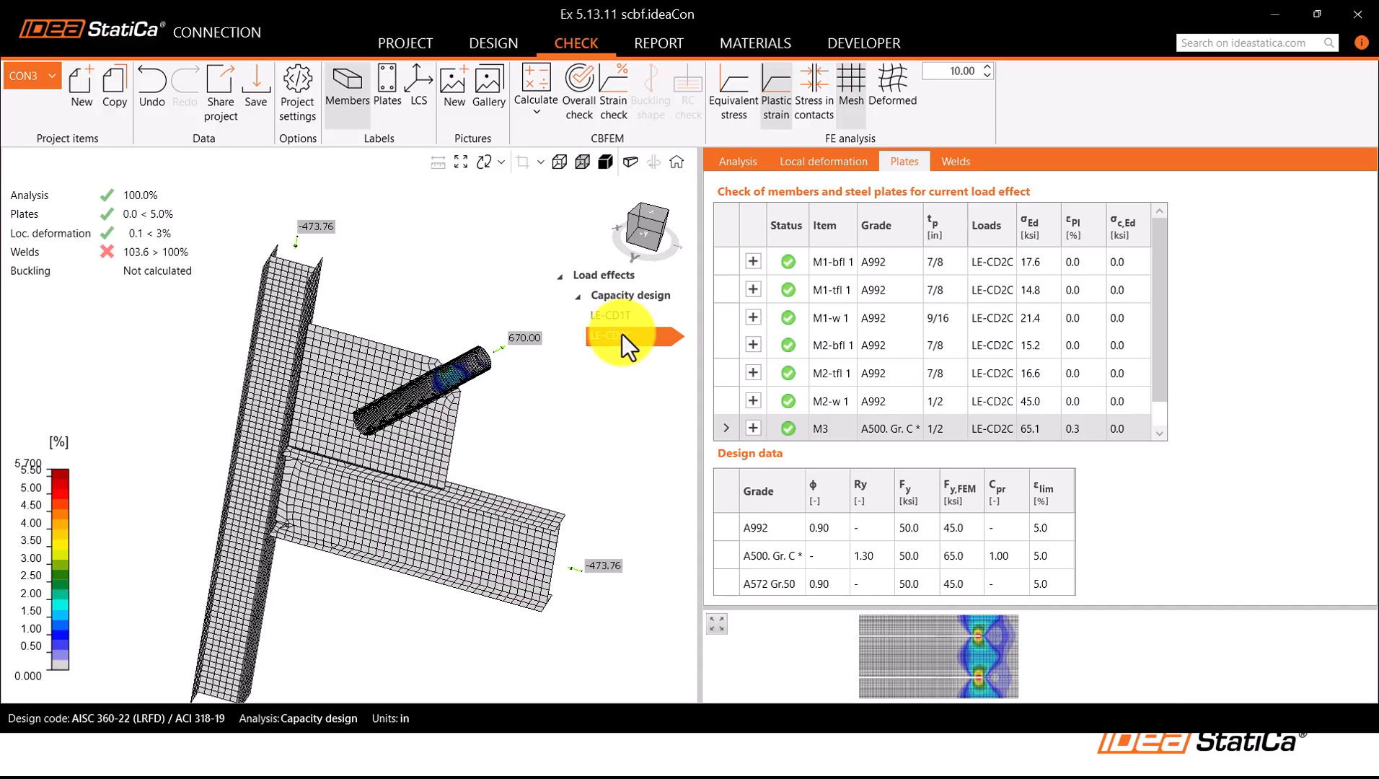
left_click(645, 235)
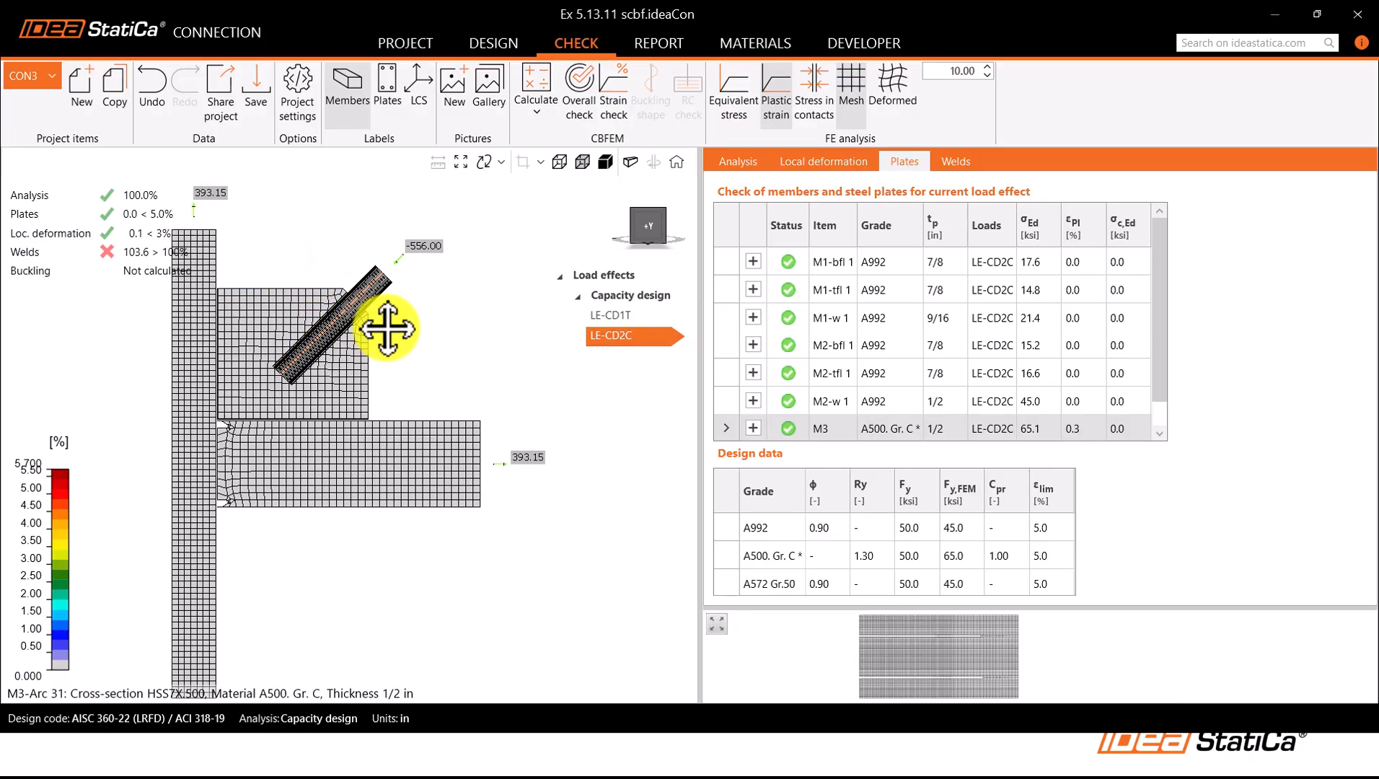
middle_click_drag(387, 329, 384, 332)
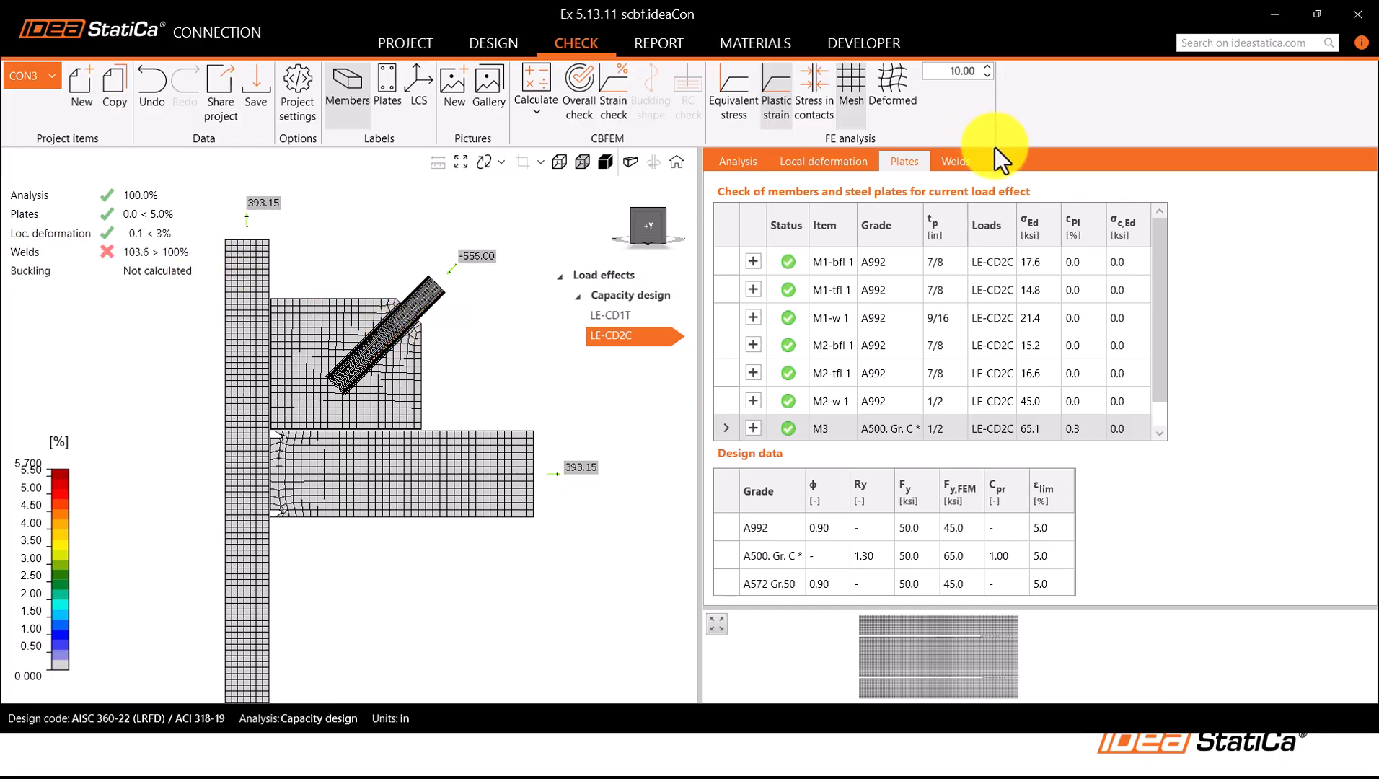
left_click(957, 161)
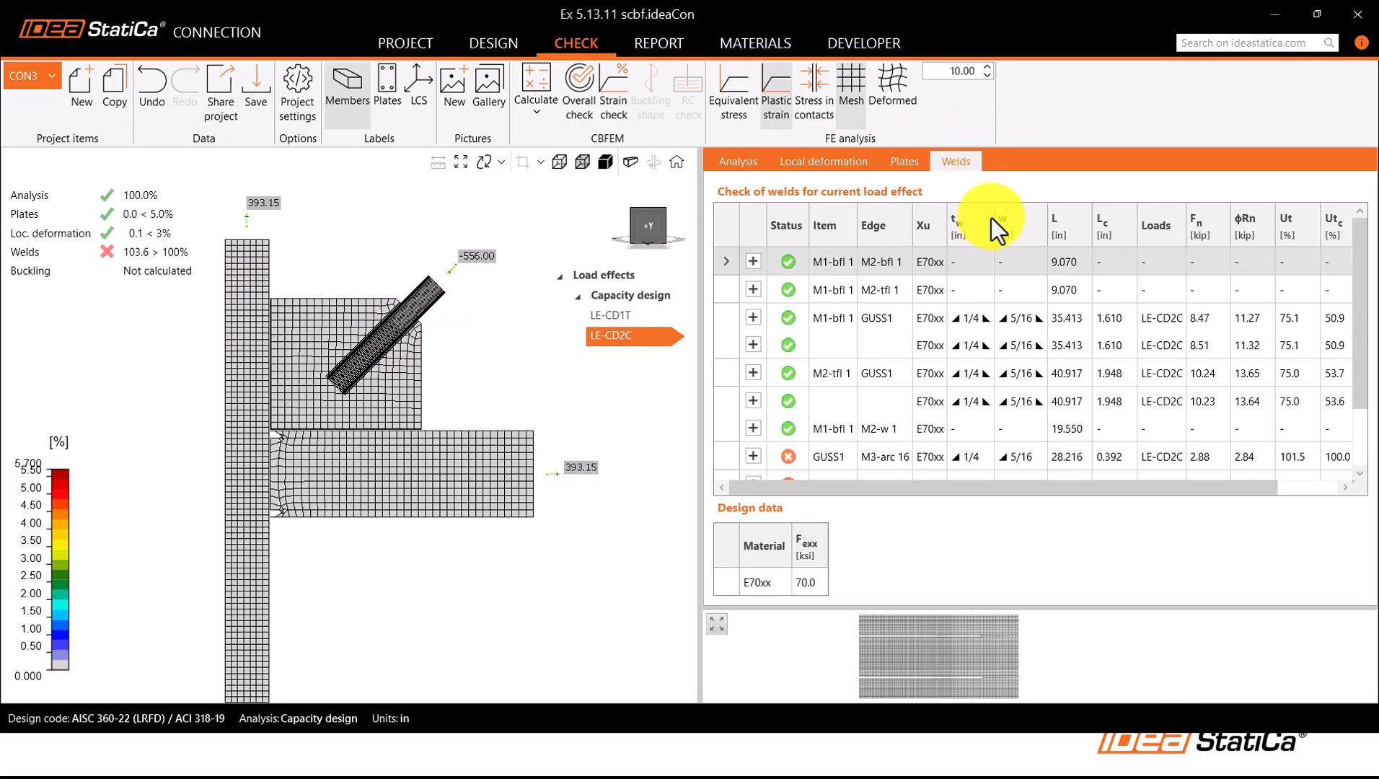
scroll(1024, 413, "down", 2)
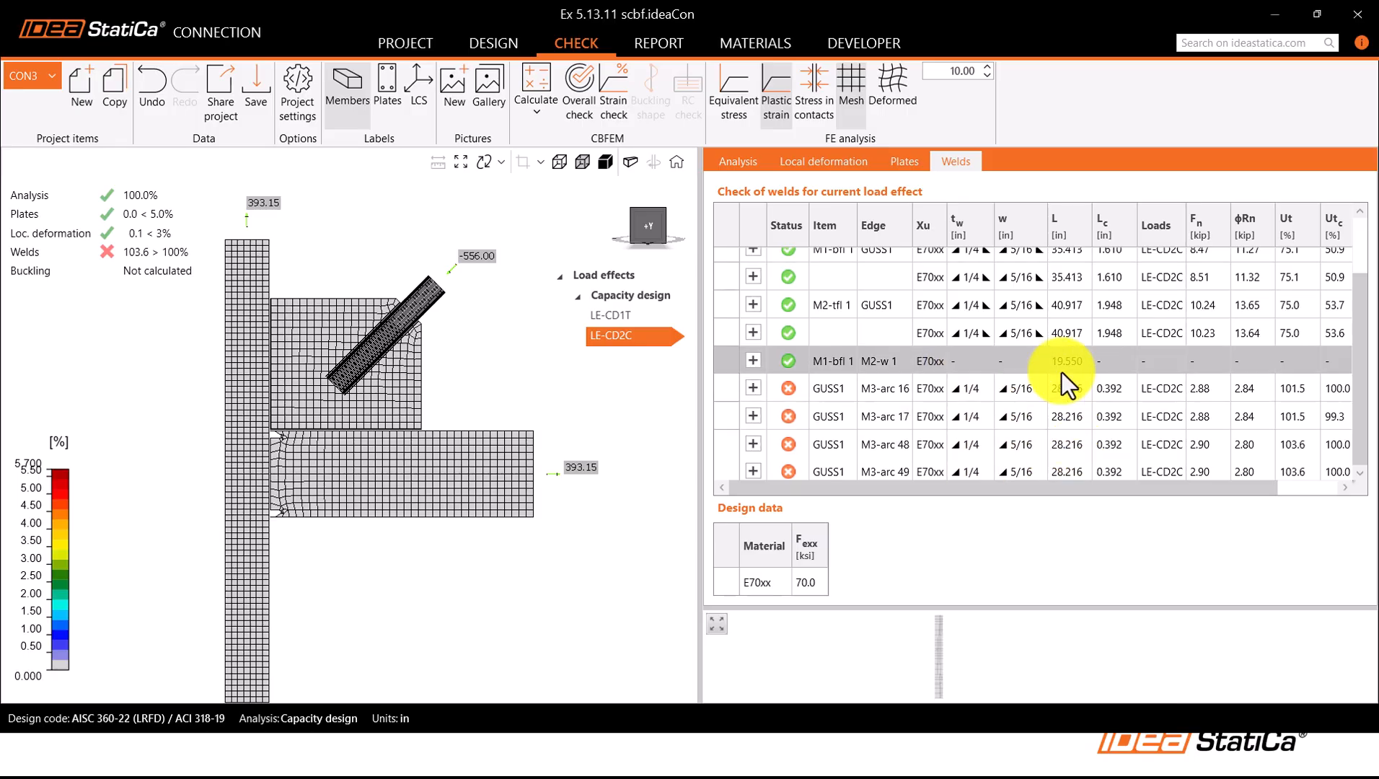
left_click(1058, 390)
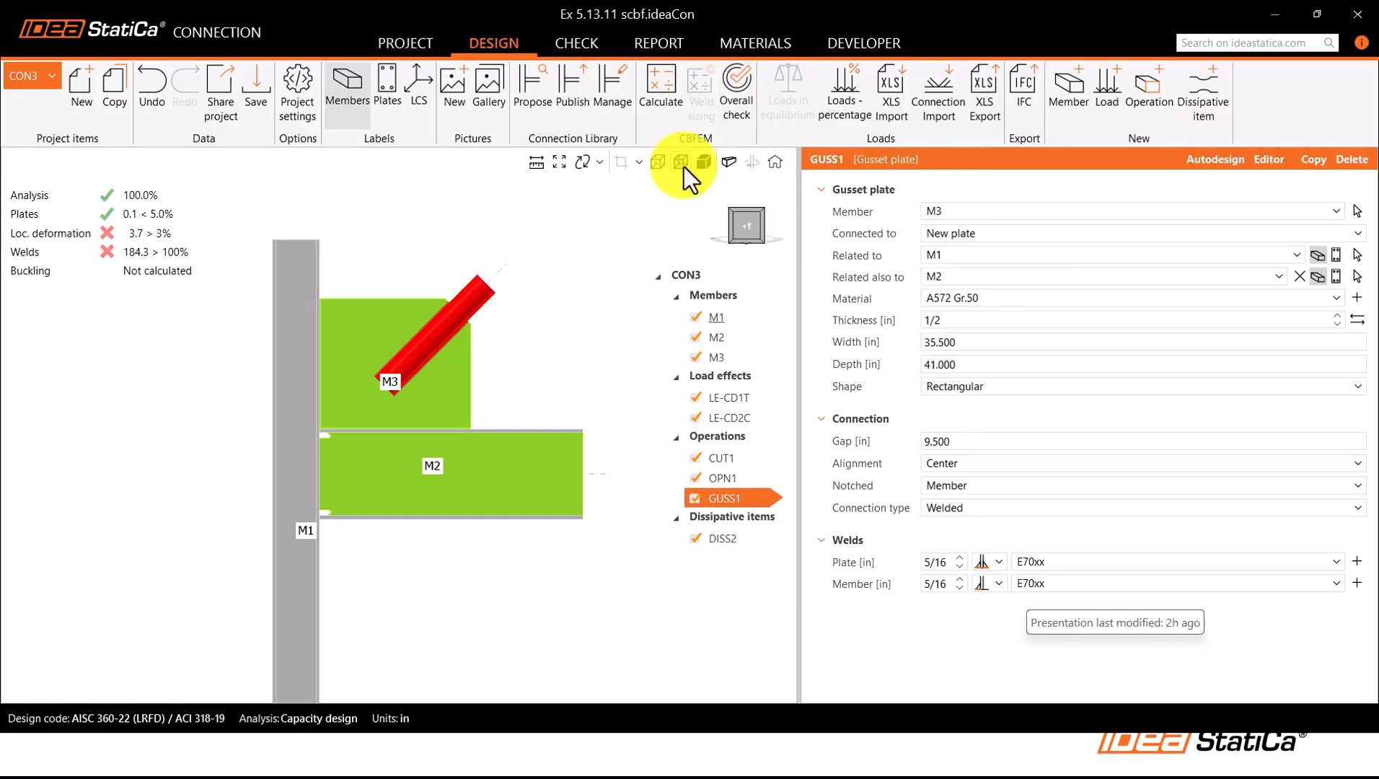
Step: Set the member weld size of gusset plate GUSS1 to 3/8 in and inspect the brace-to-gusset welds in the solid view
left_click(681, 163)
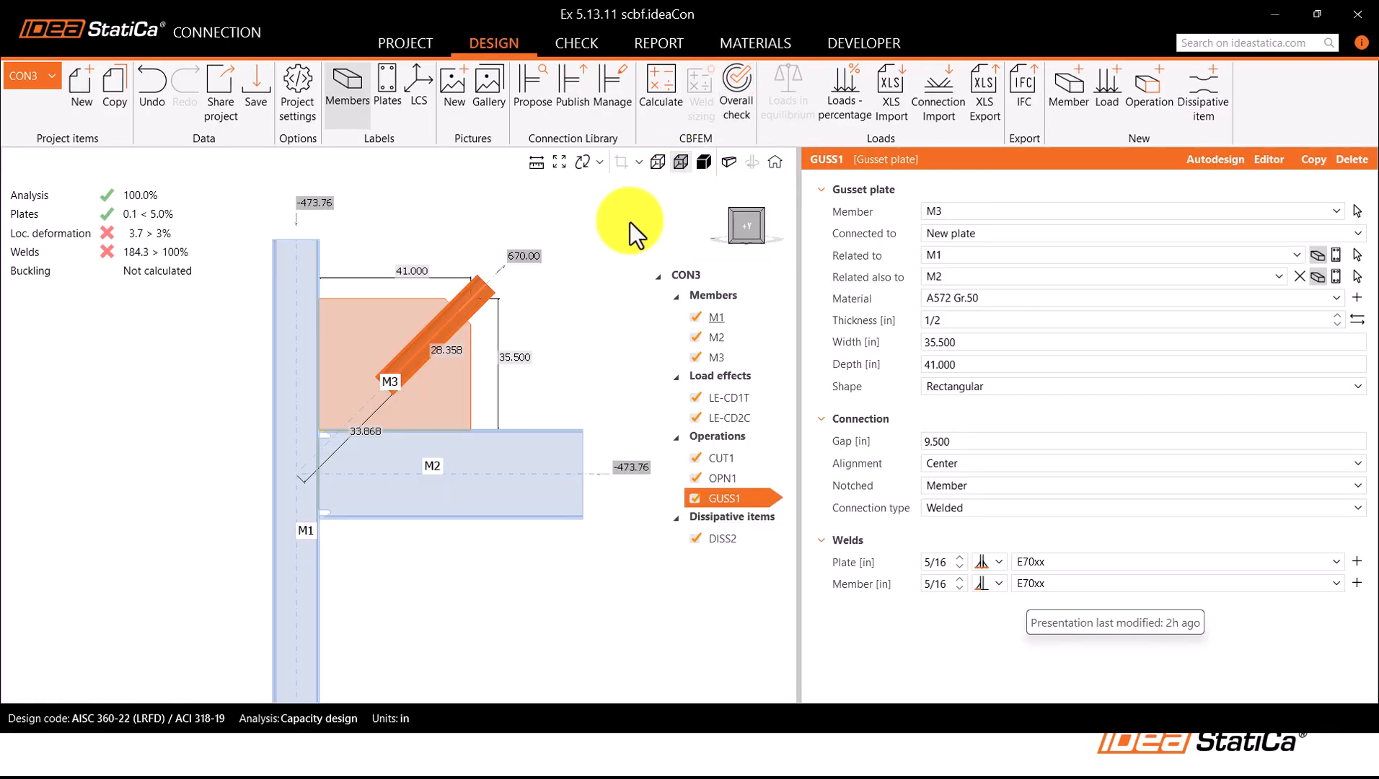
left_click(959, 581)
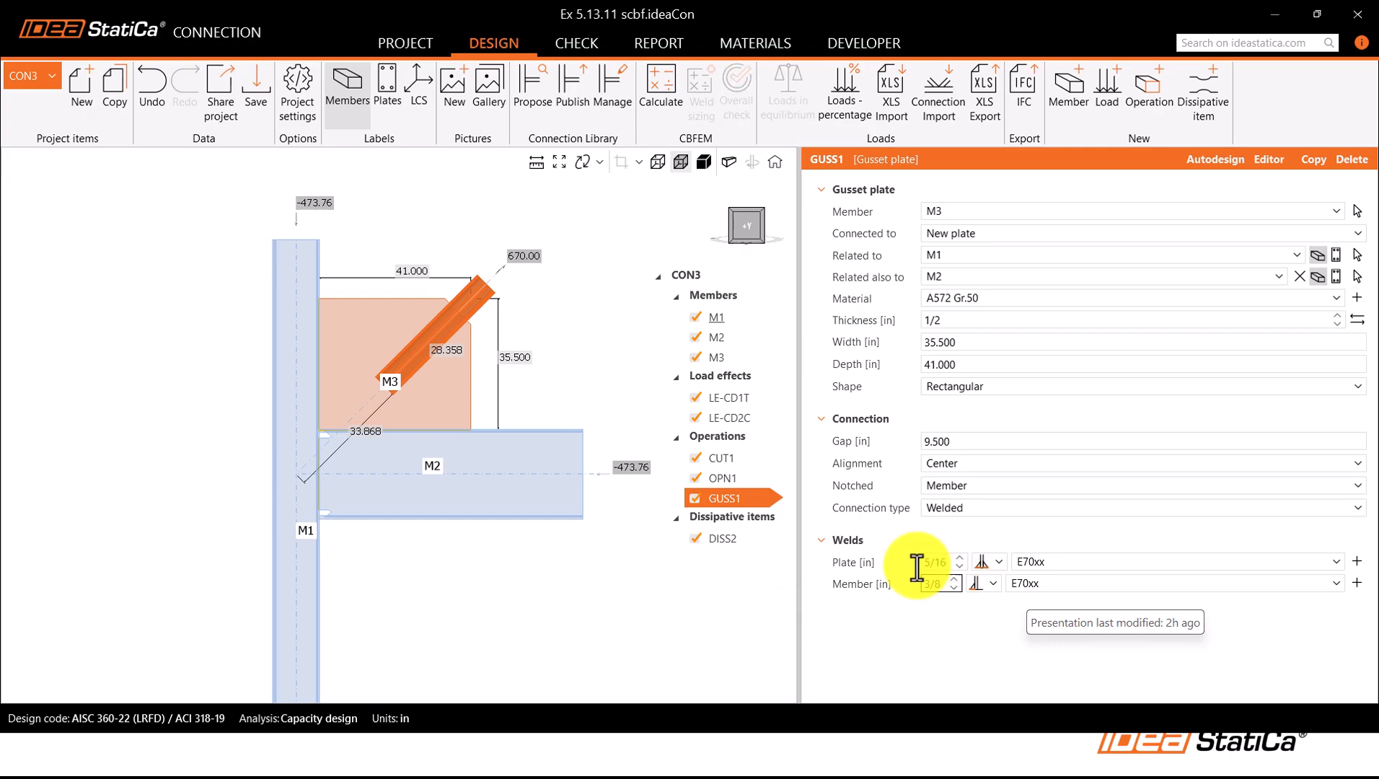
scroll(412, 321, "up", 3)
right_click_drag(407, 334, 389, 428)
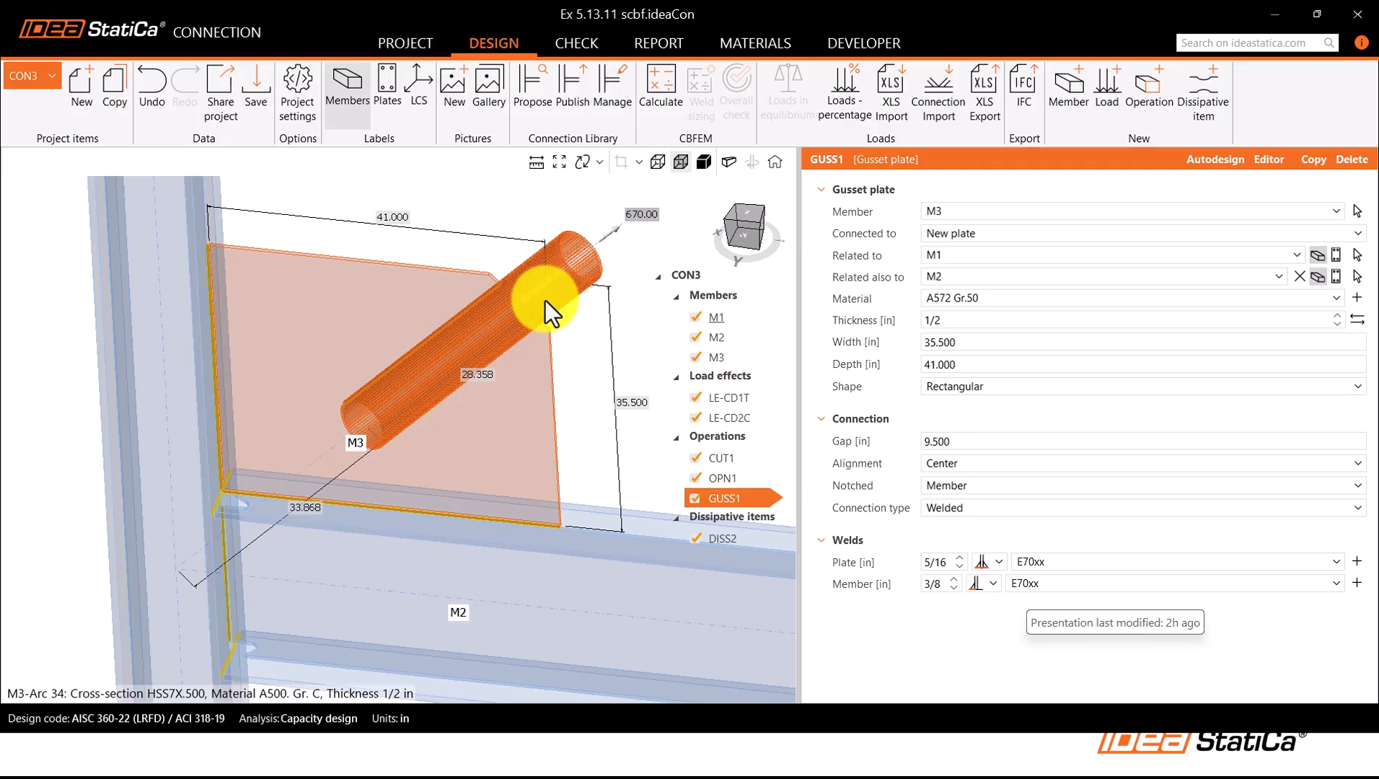
left_click(703, 161)
scroll(566, 265, "up", 5)
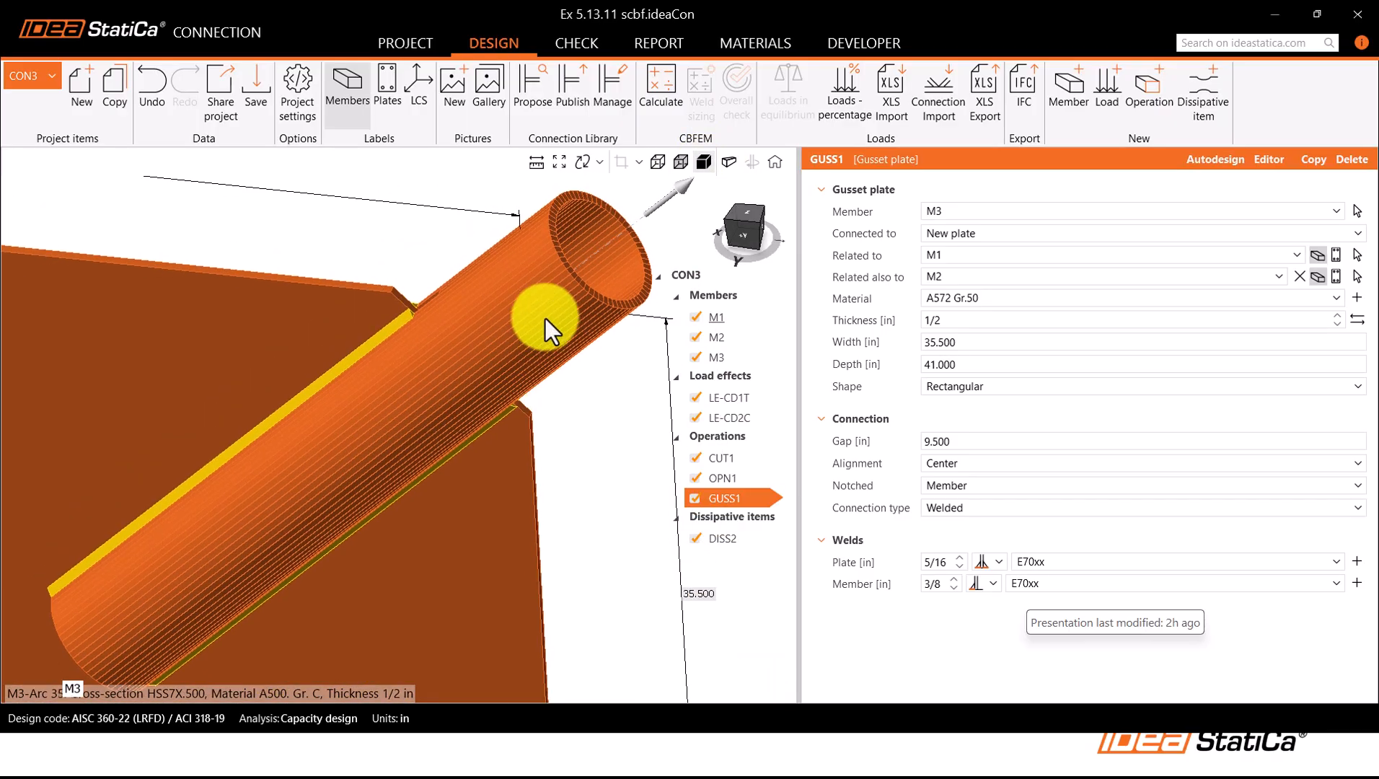
mouse_move(547, 310)
right_mouse_down()
mouse_move(541, 328)
mouse_move(537, 303)
right_mouse_up()
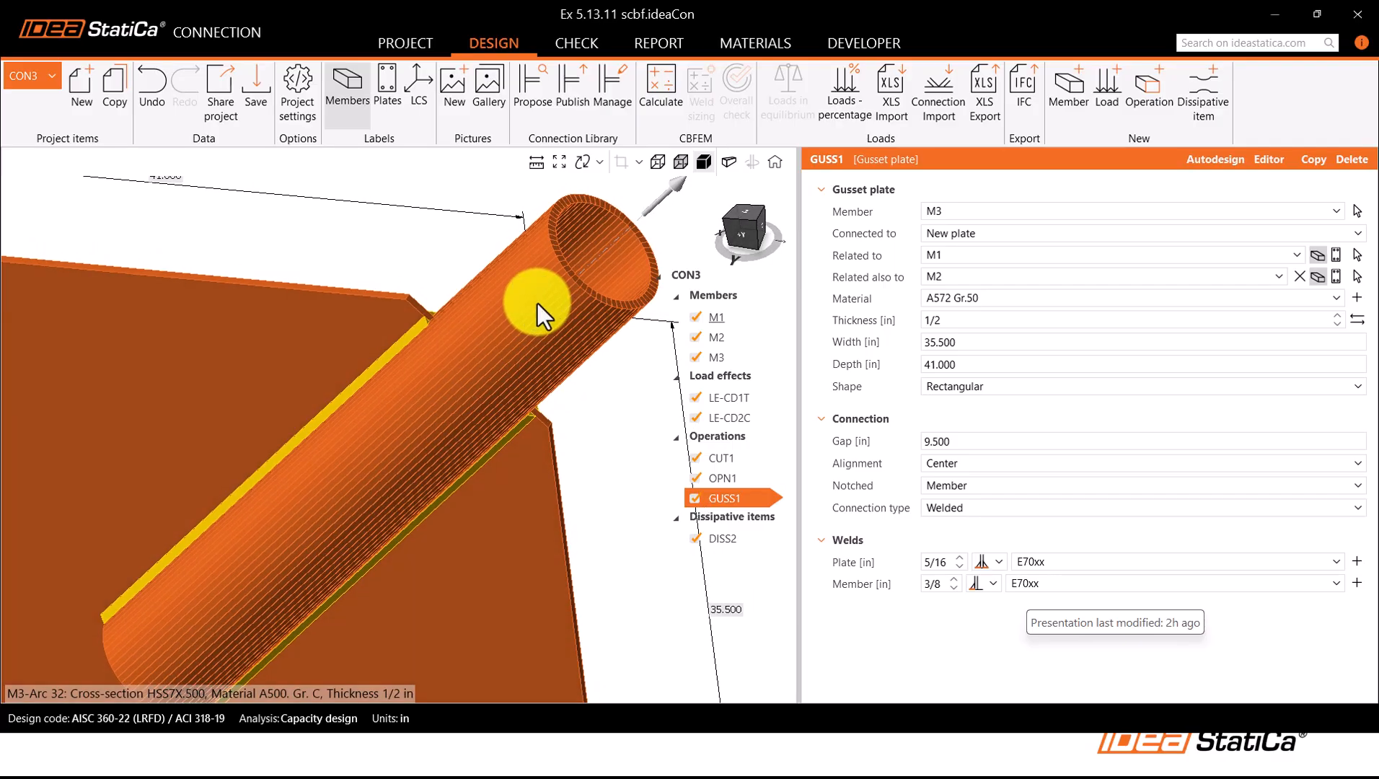
middle_click_drag(504, 344, 535, 290)
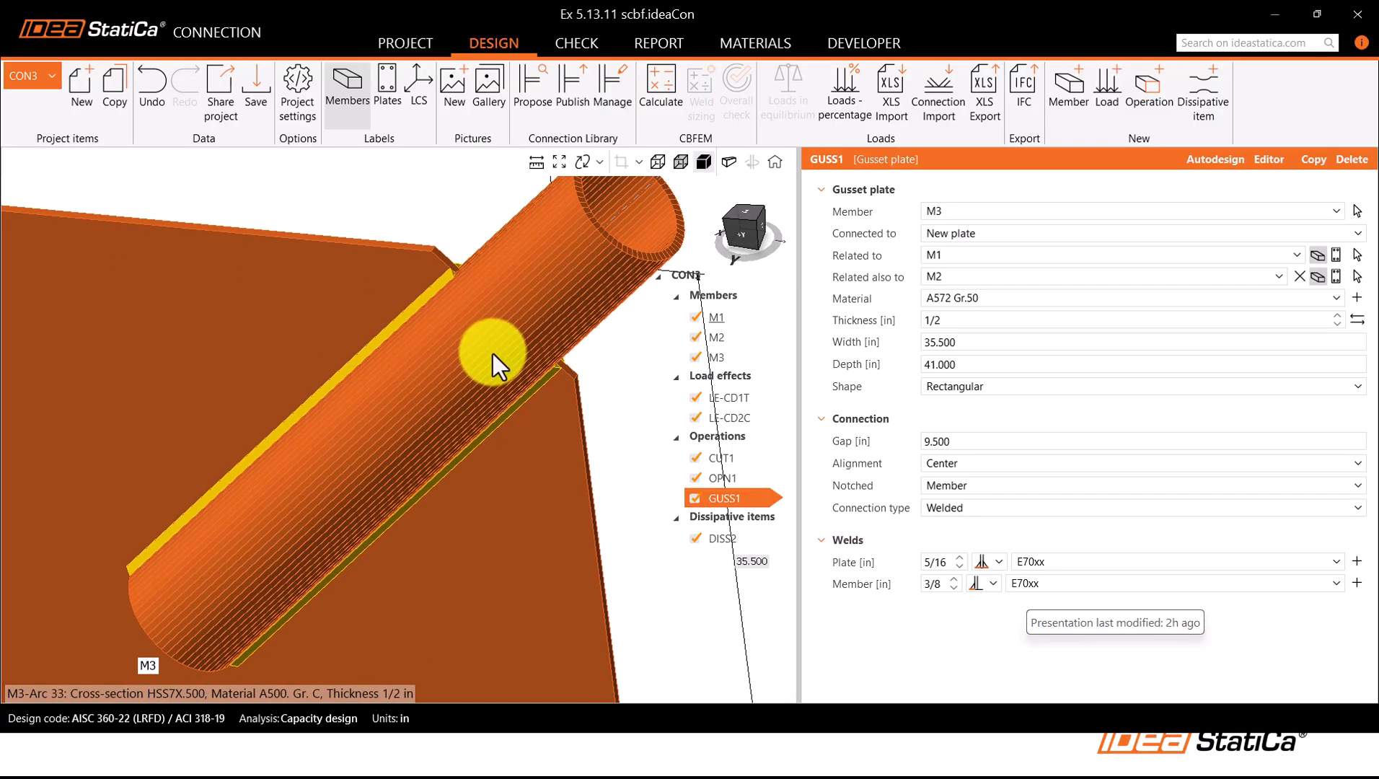
scroll(497, 346, "down", 5)
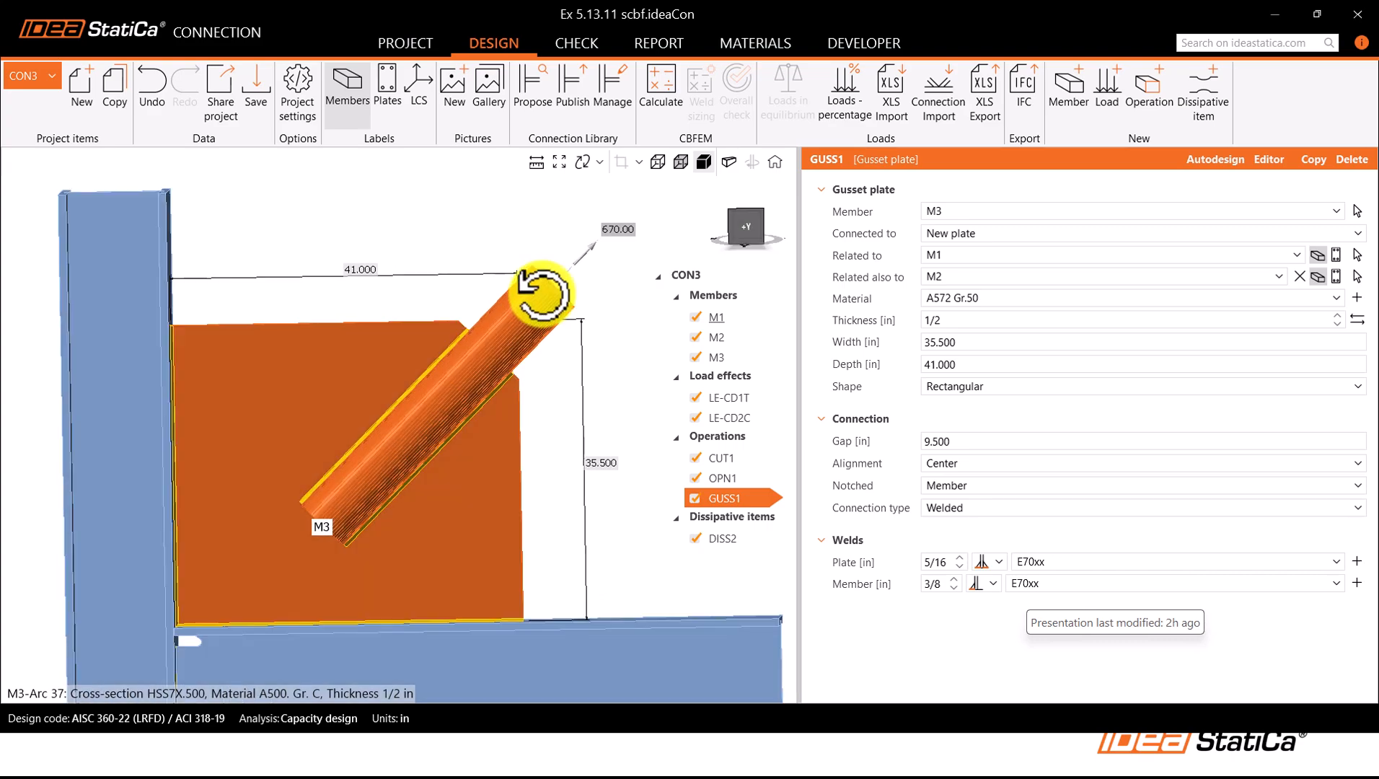
Step: Start a new cold-formed regular polygon cross-section for brace M3
left_click(517, 323)
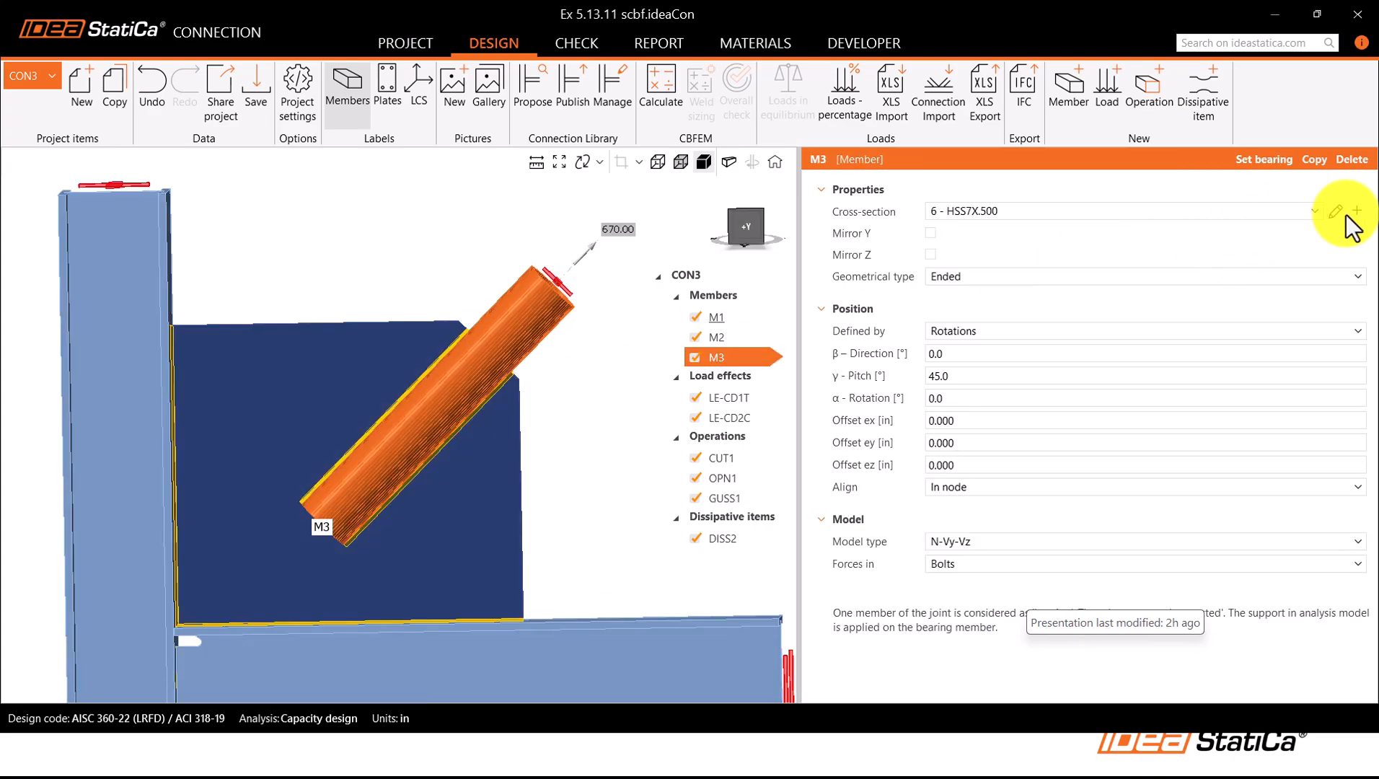
left_click(1358, 212)
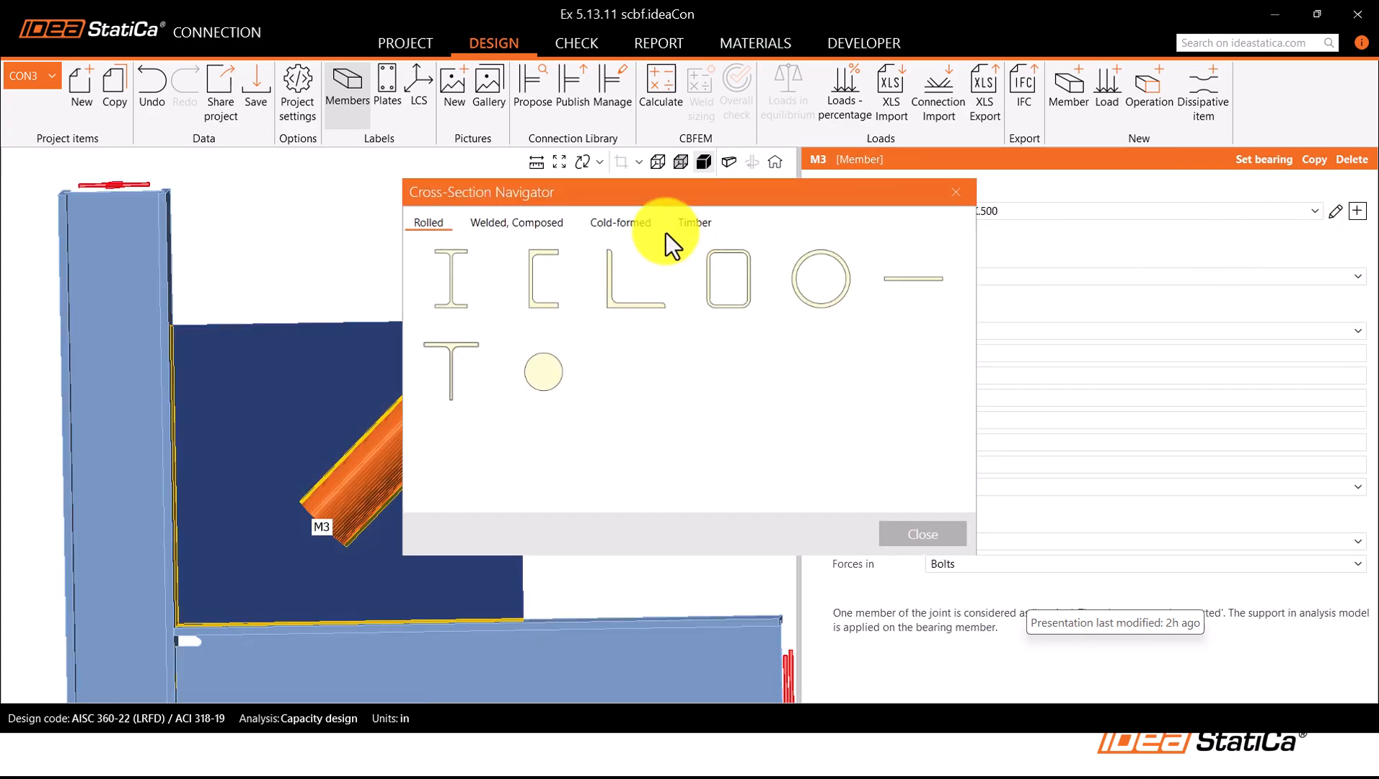
left_click(608, 223)
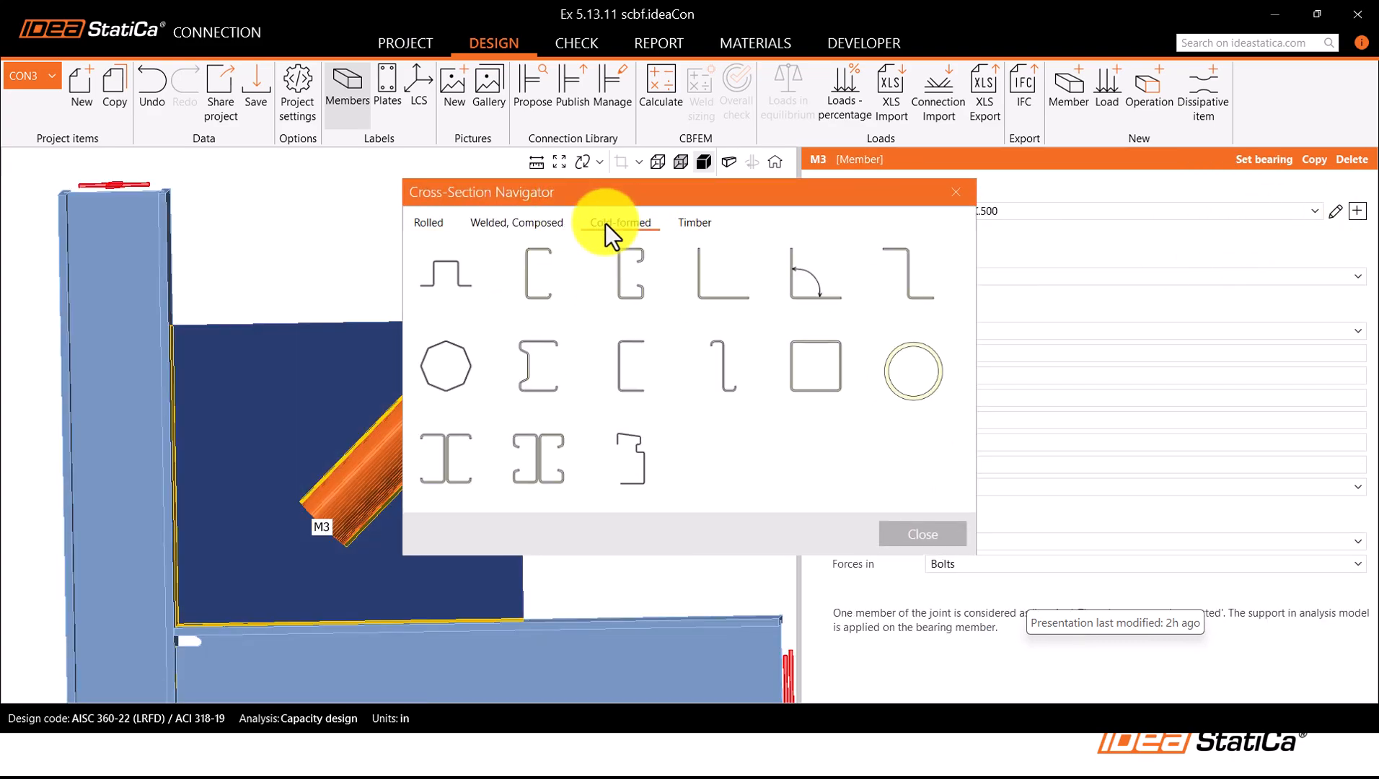
left_click(465, 364)
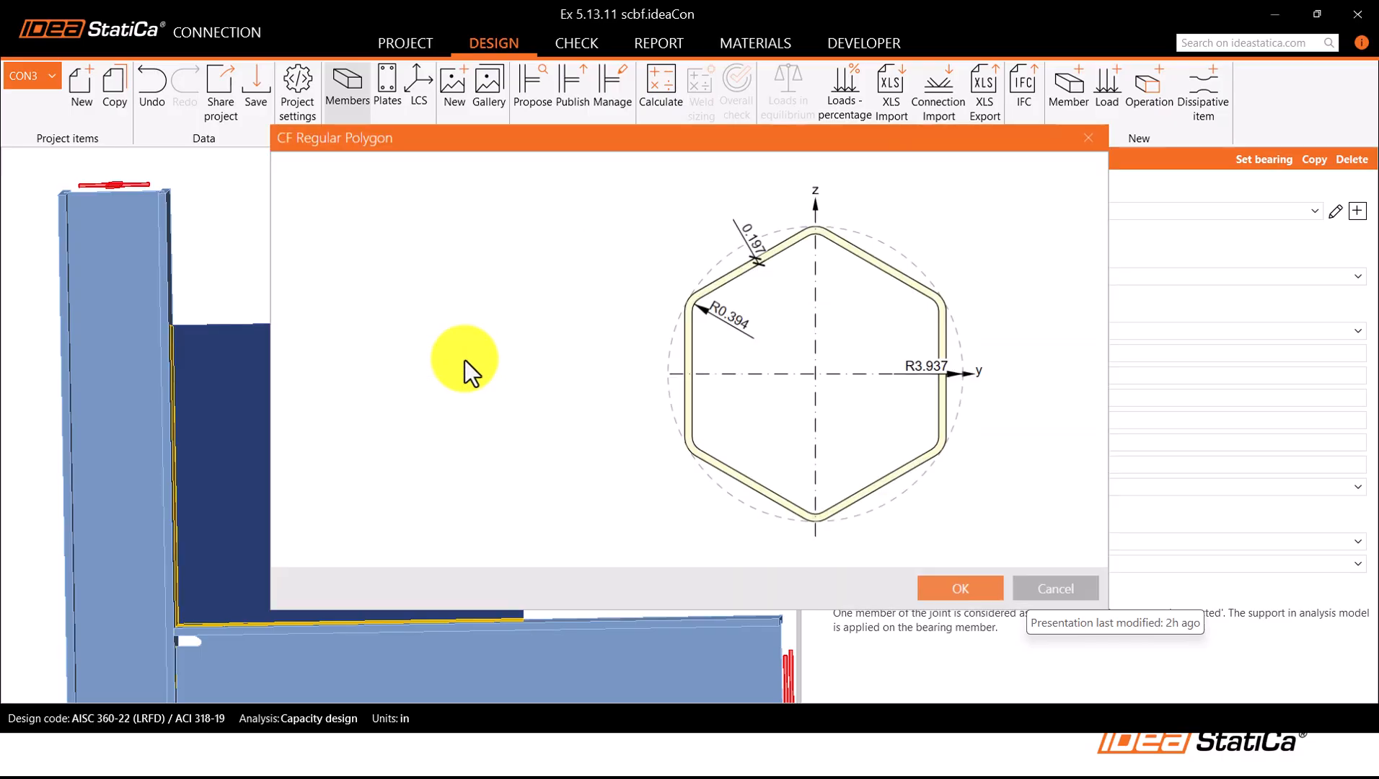
Step: Set the regular polygon section's radius to 3.5 in and its number of vertices to 10
left_click(471, 267)
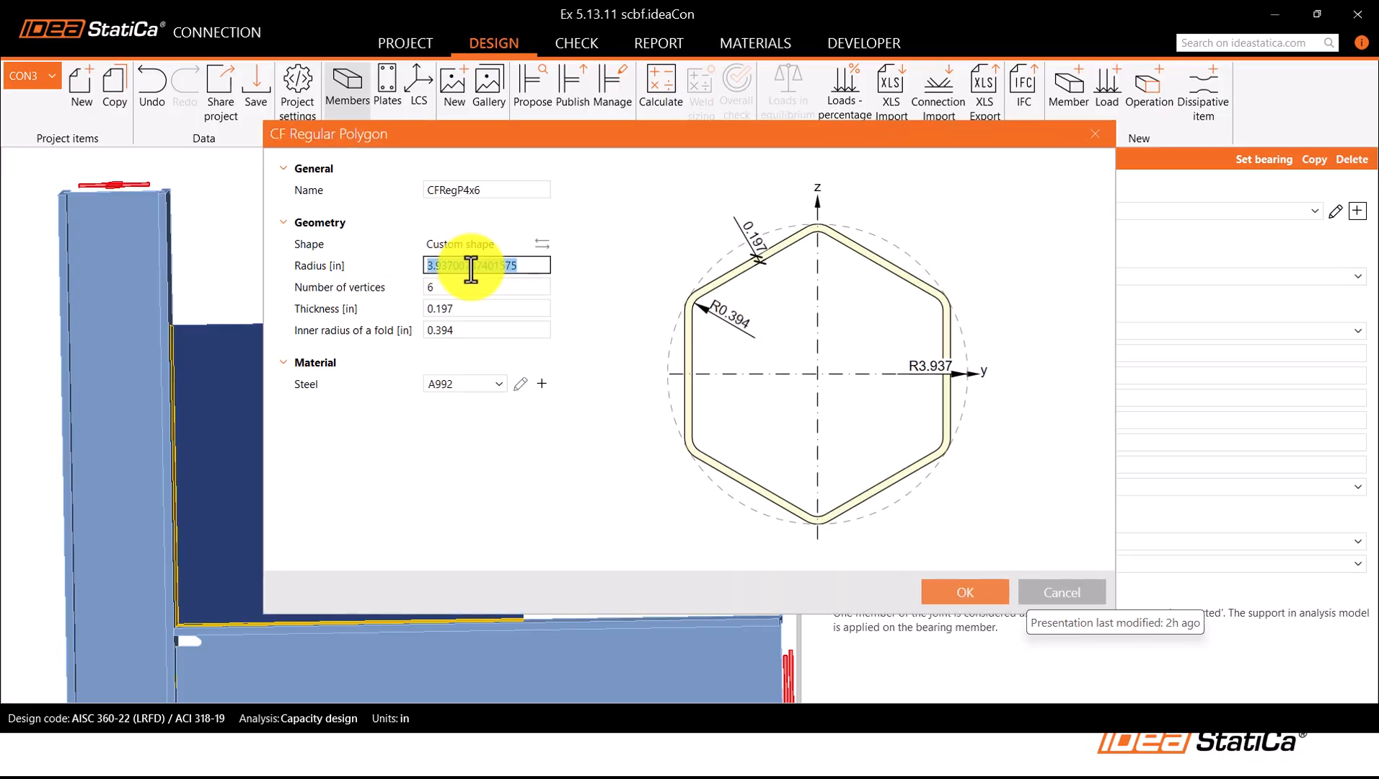
type("3.5")
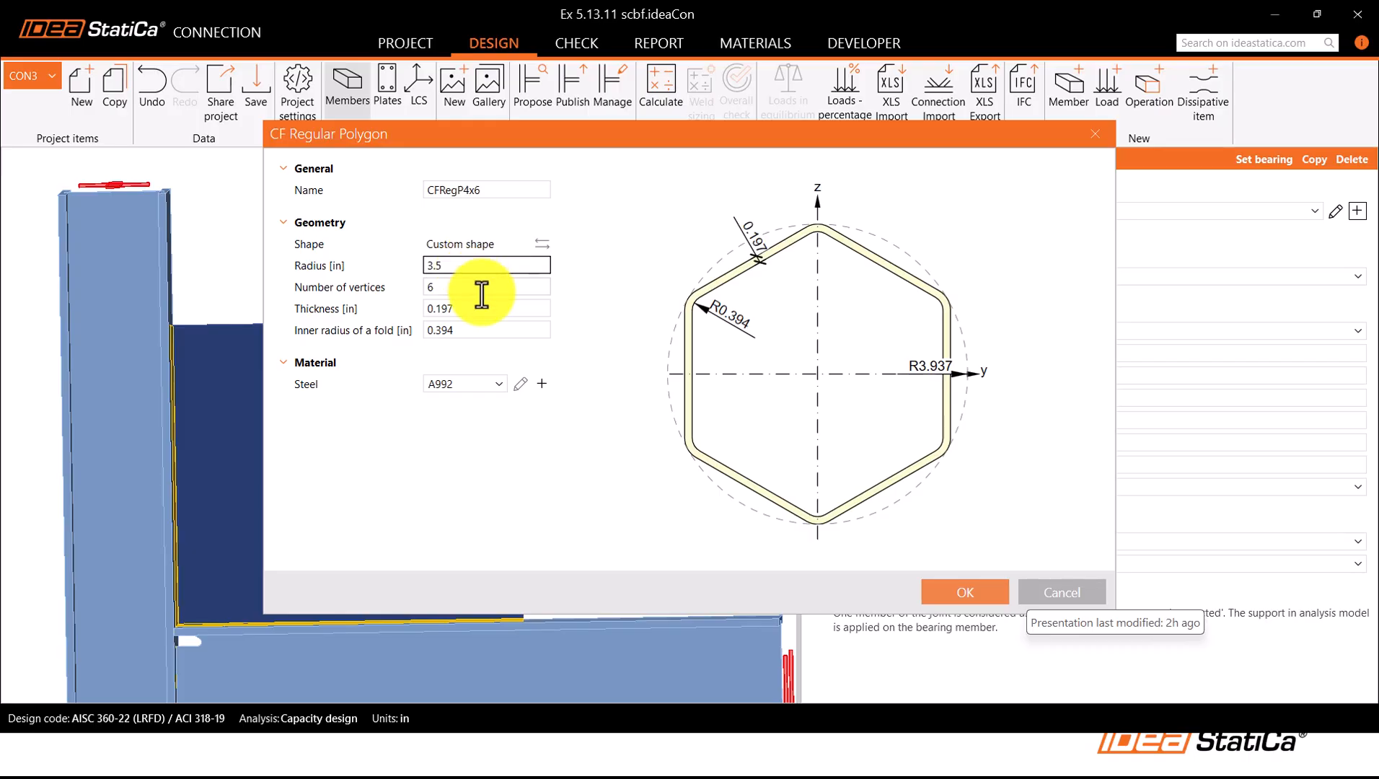
left_click(482, 290)
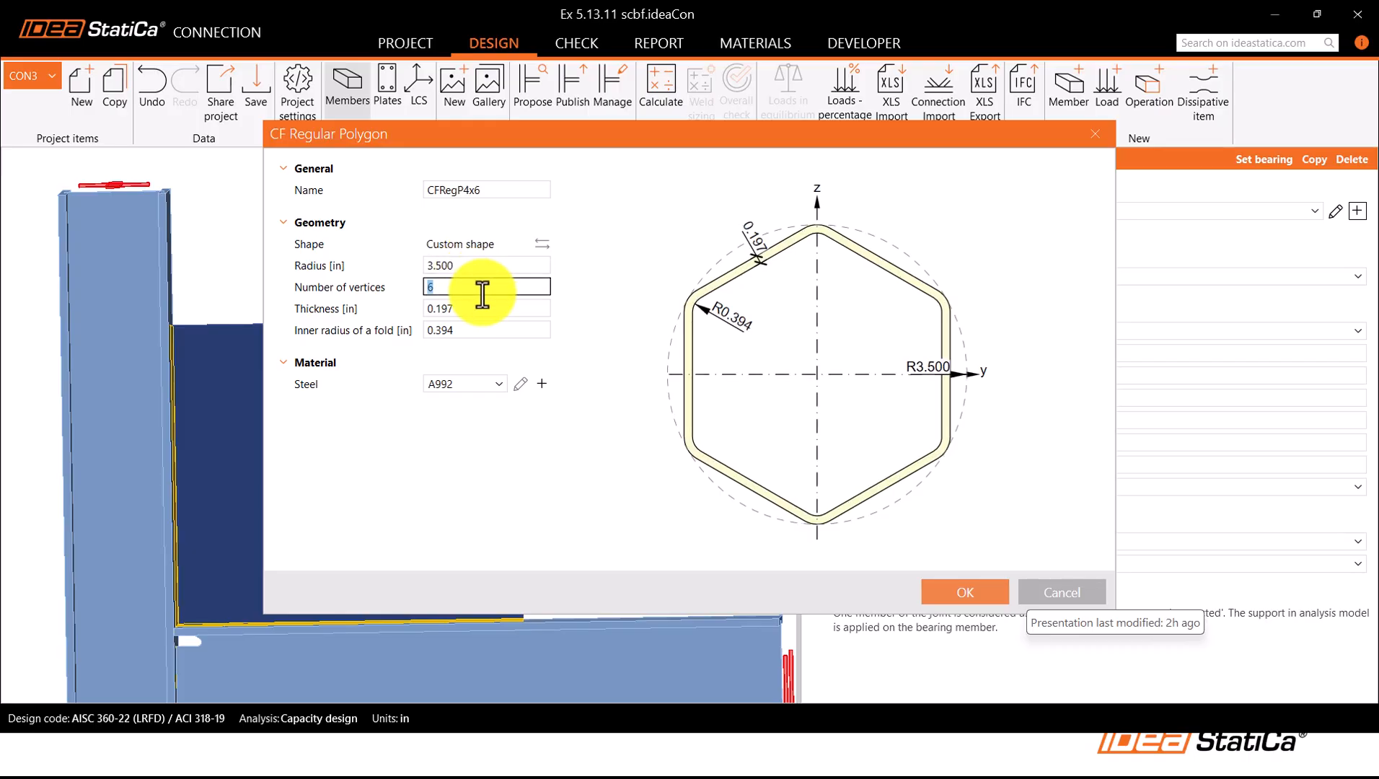
type("10")
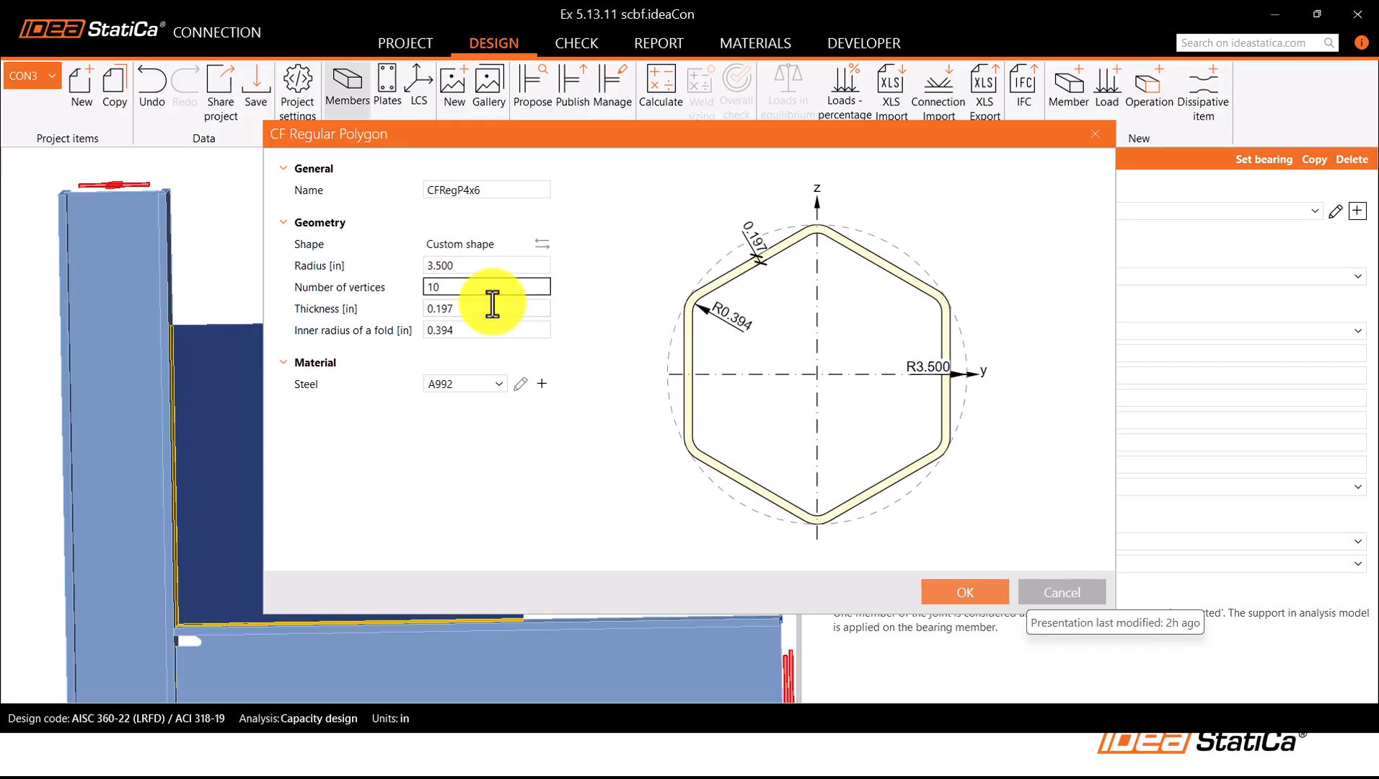
key("Tab")
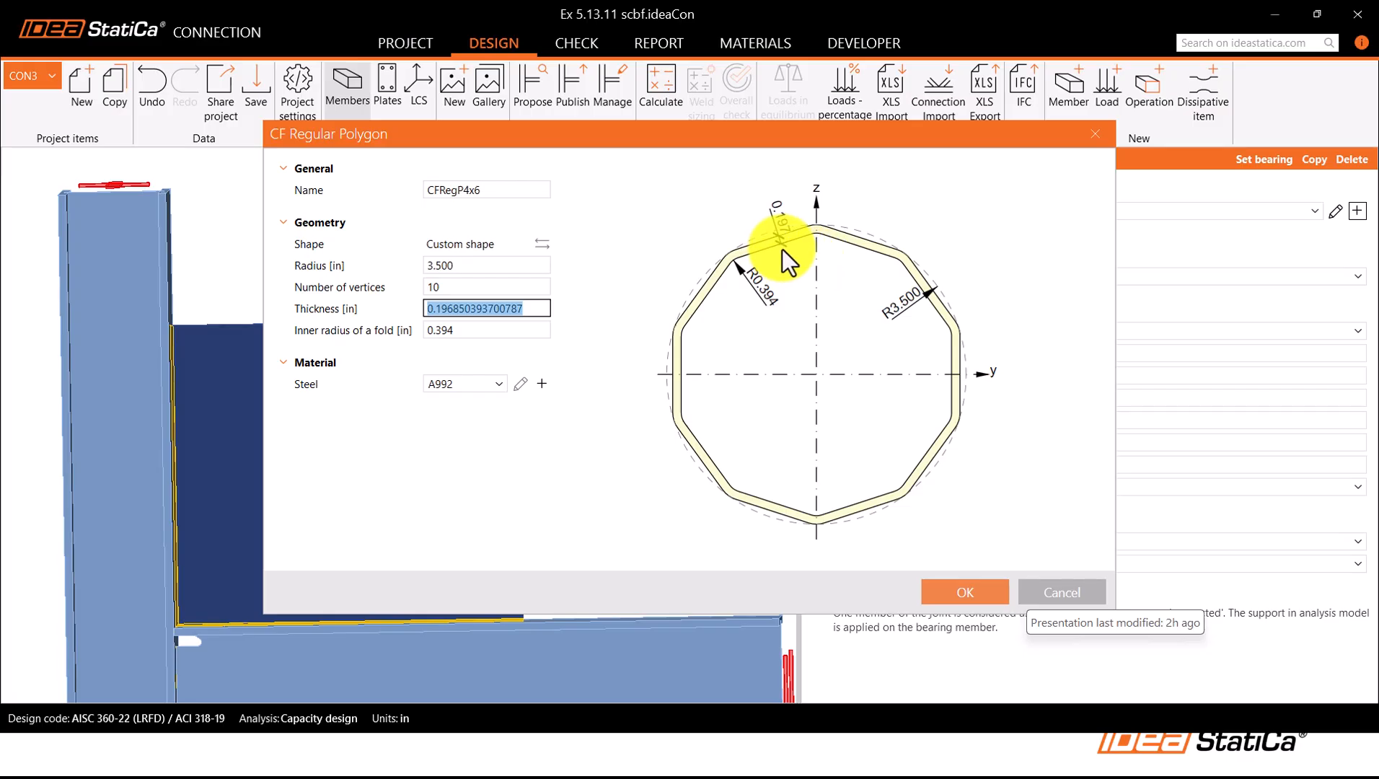
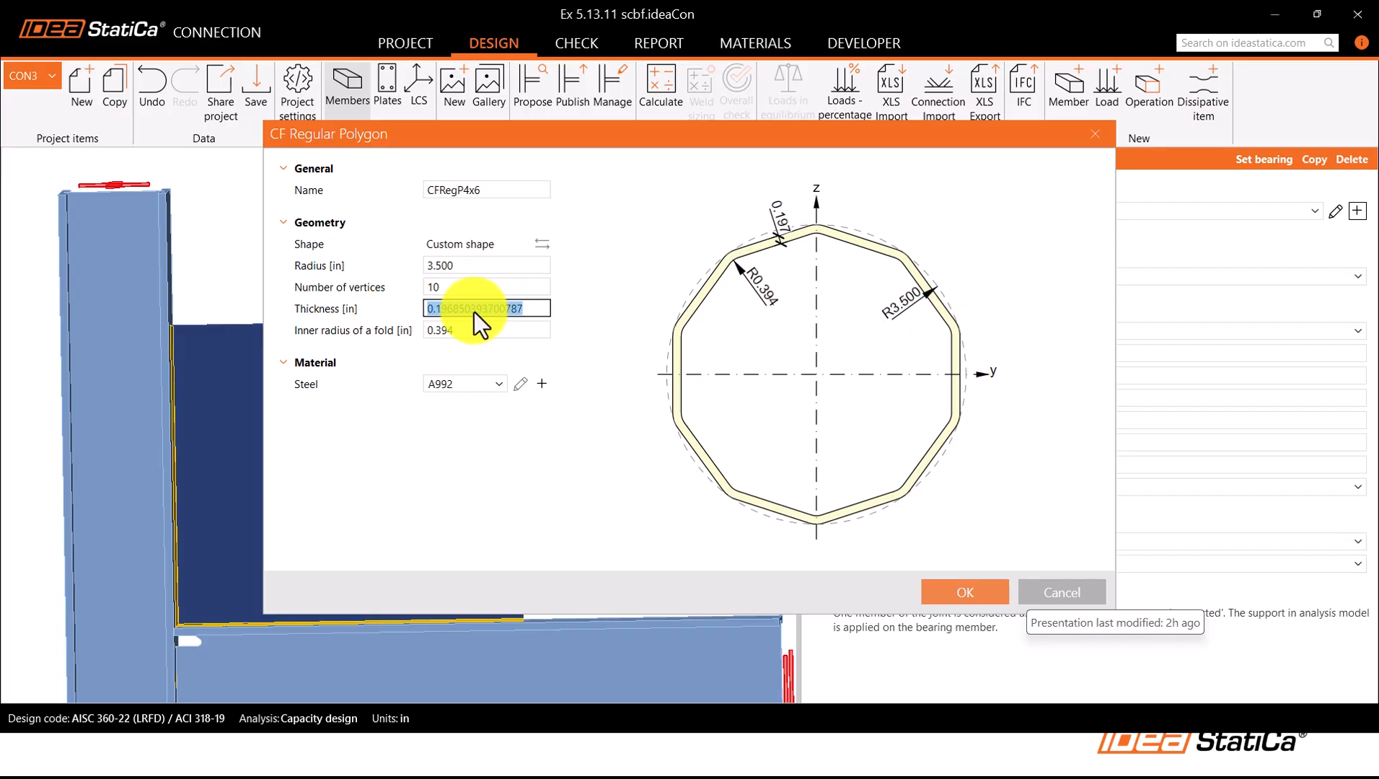
Step: Set the polygon section's thickness to 0.465 in and its steel to A500, Gr. C, and assign the section to brace M3
type("0.465")
key("Tab")
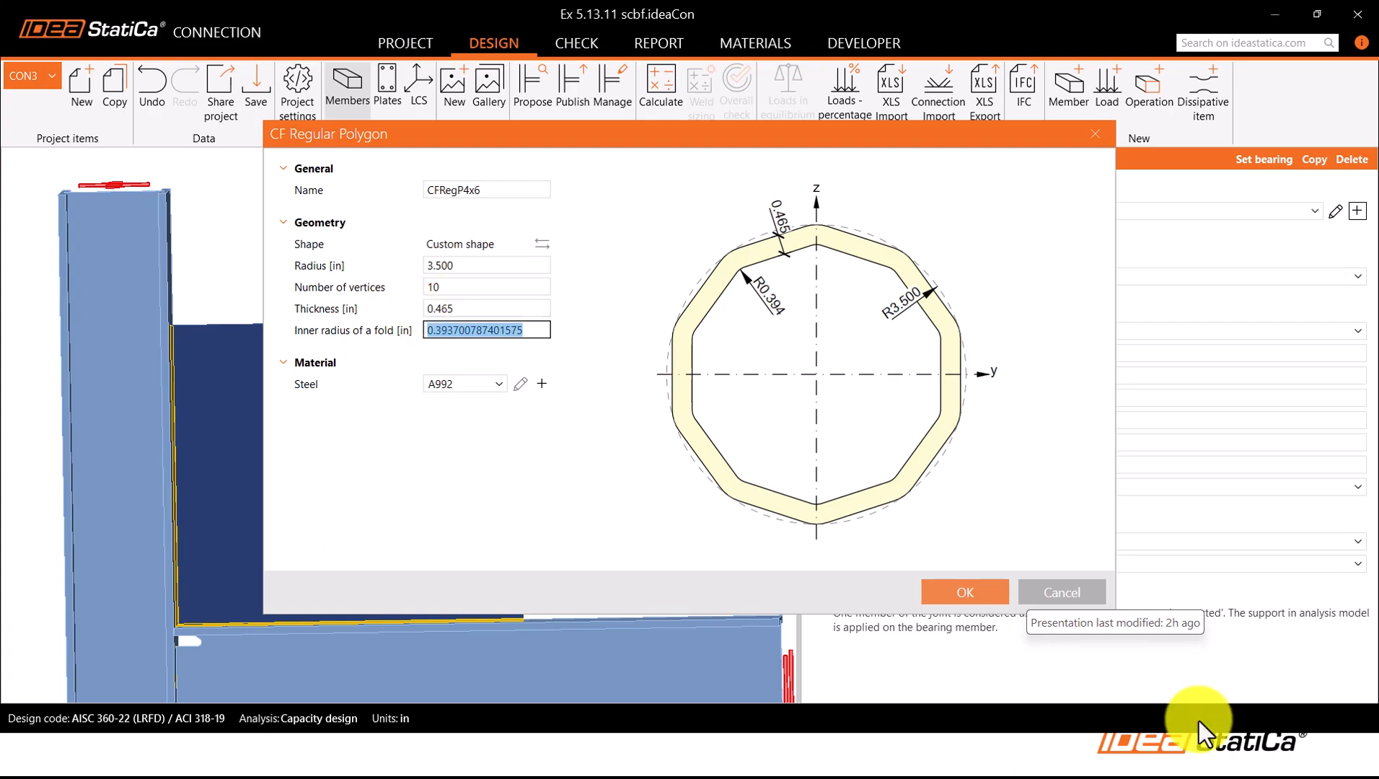
left_click(486, 386)
left_click(455, 437)
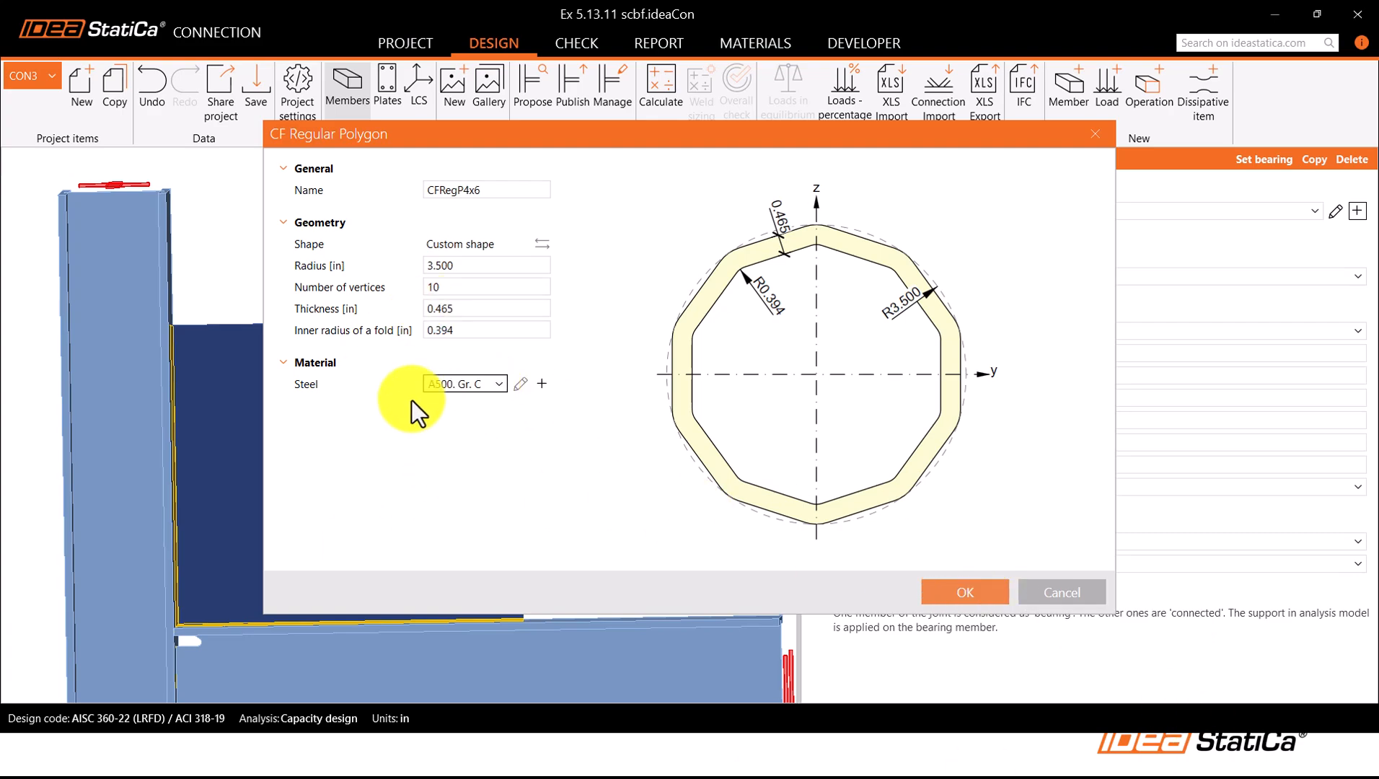
left_click(959, 592)
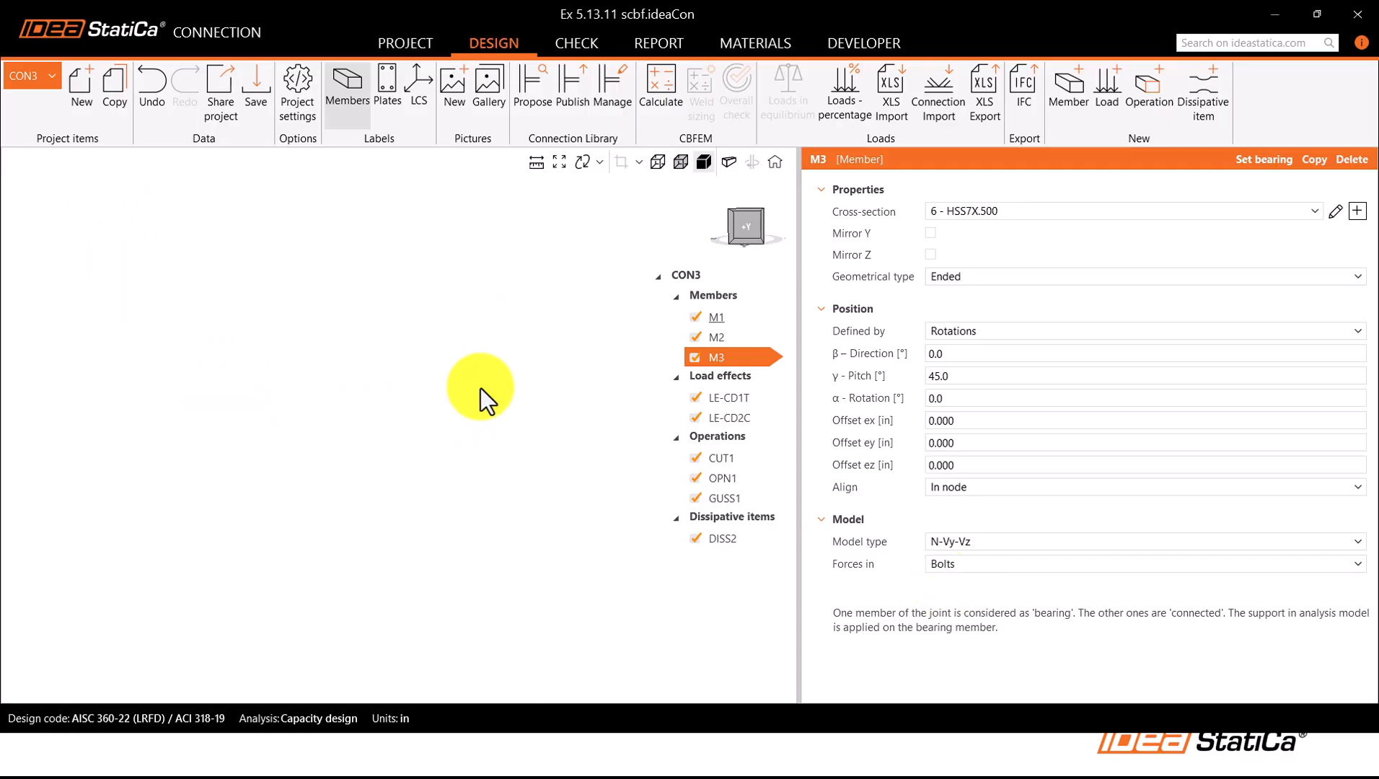
Step: Inspect the new M3 section at the gusset and set the member weld type of GUSS1 to a rear-side fillet weld
scroll(460, 223, "up", 5)
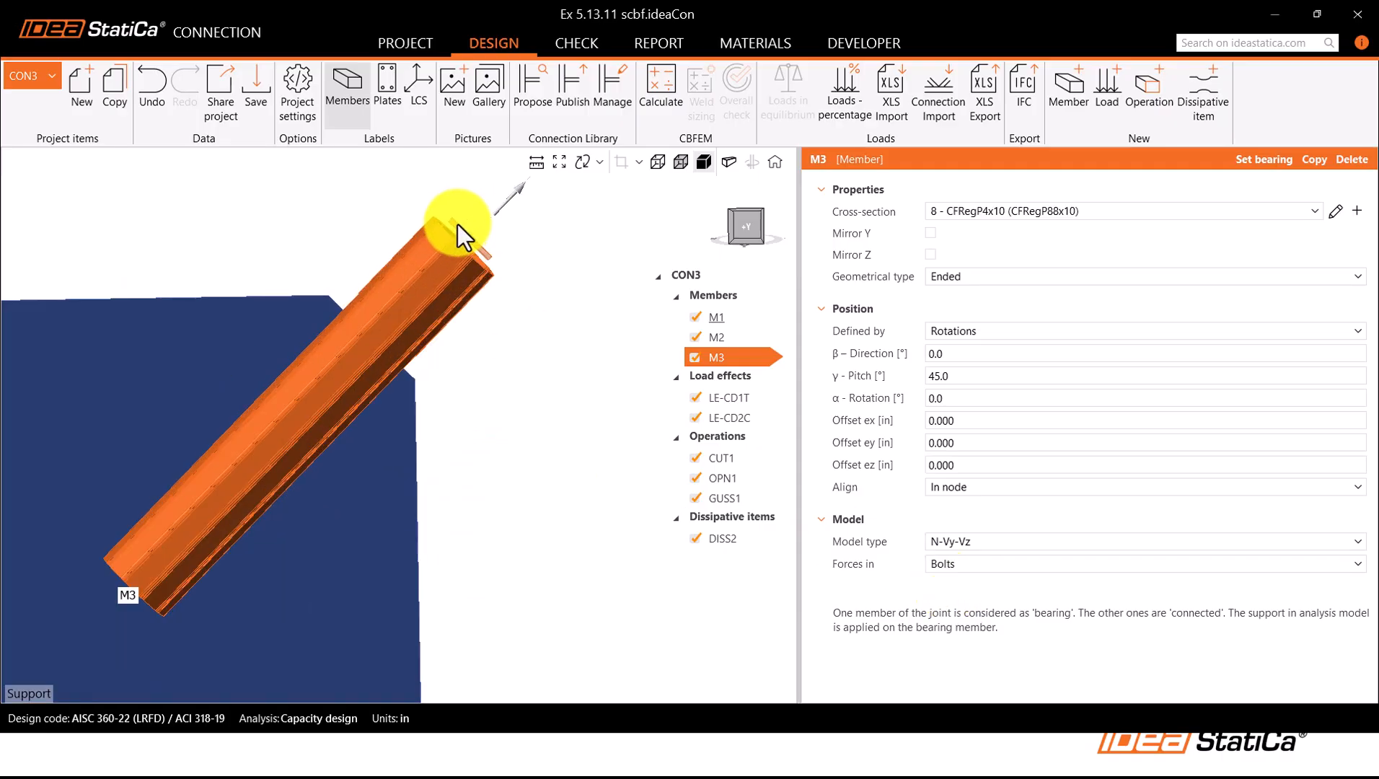
scroll(458, 256, "up", 2)
right_click_drag(459, 312, 477, 245)
scroll(429, 264, "down", 3)
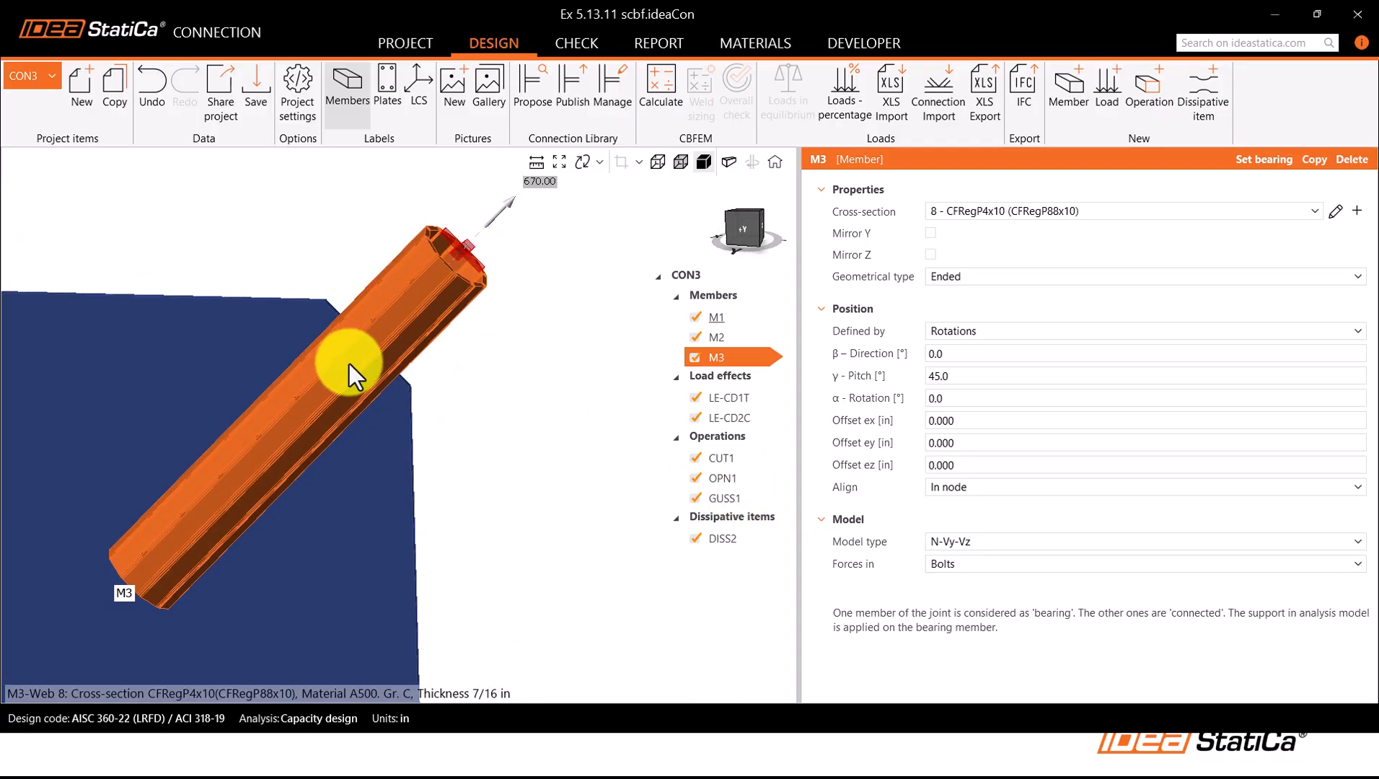
left_click(742, 500)
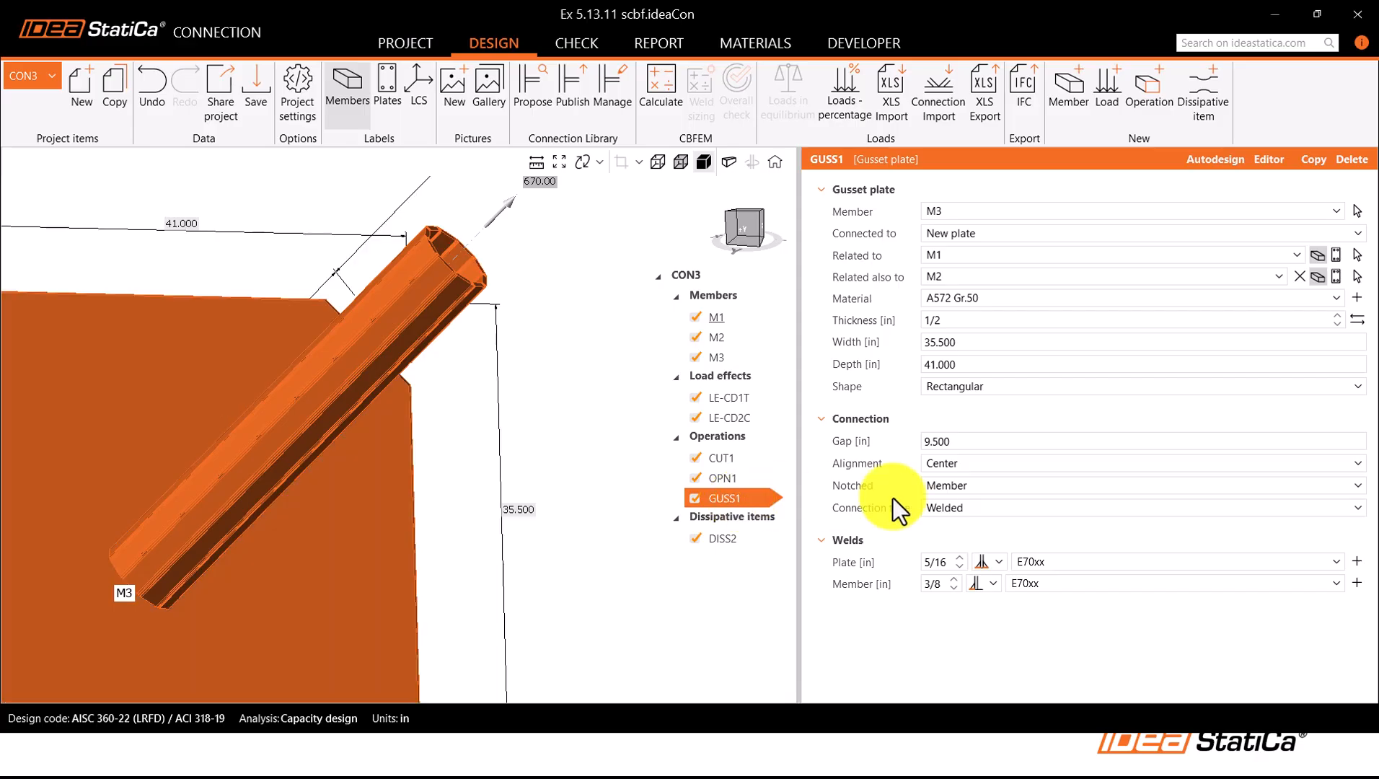
right_click_drag(402, 311, 308, 394)
left_click(985, 587)
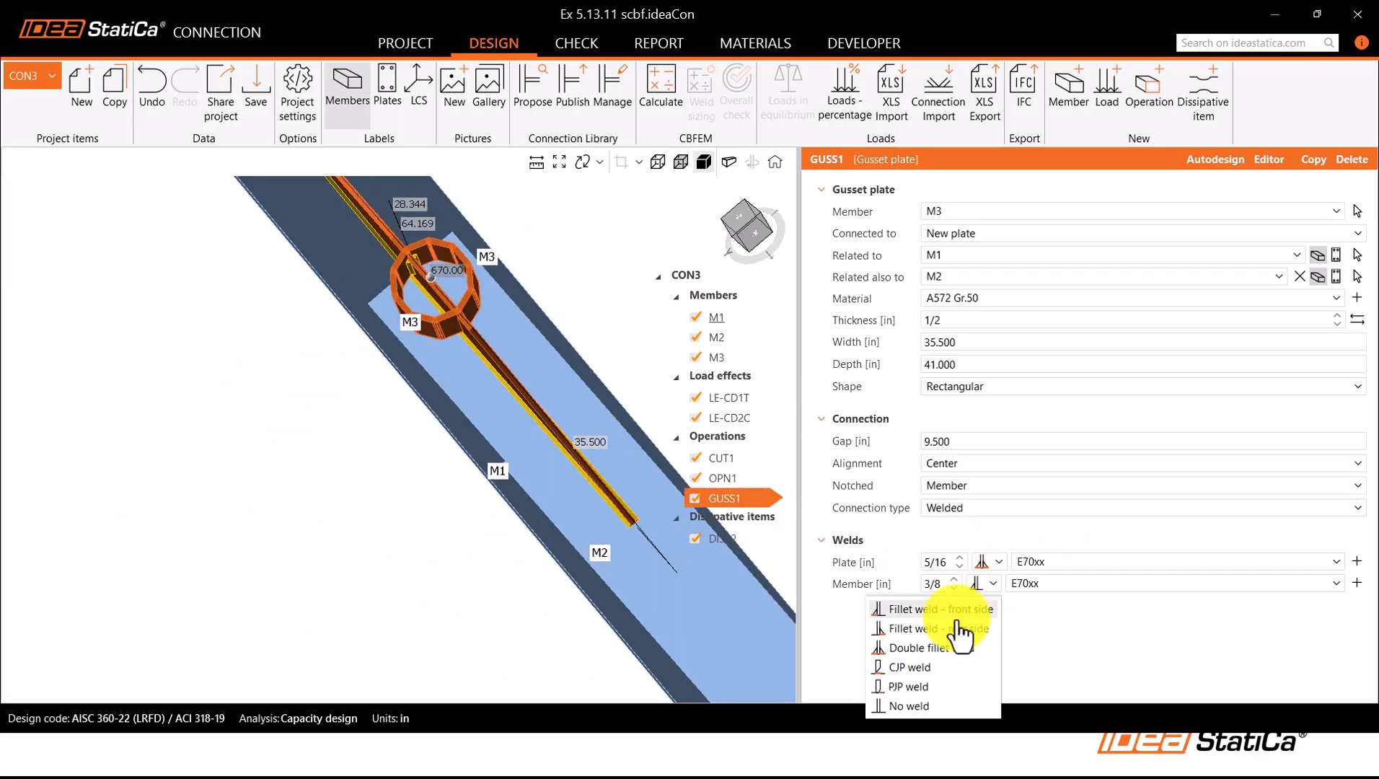
left_click(963, 638)
right_click_drag(335, 338, 381, 332)
middle_click_drag(381, 332, 280, 462)
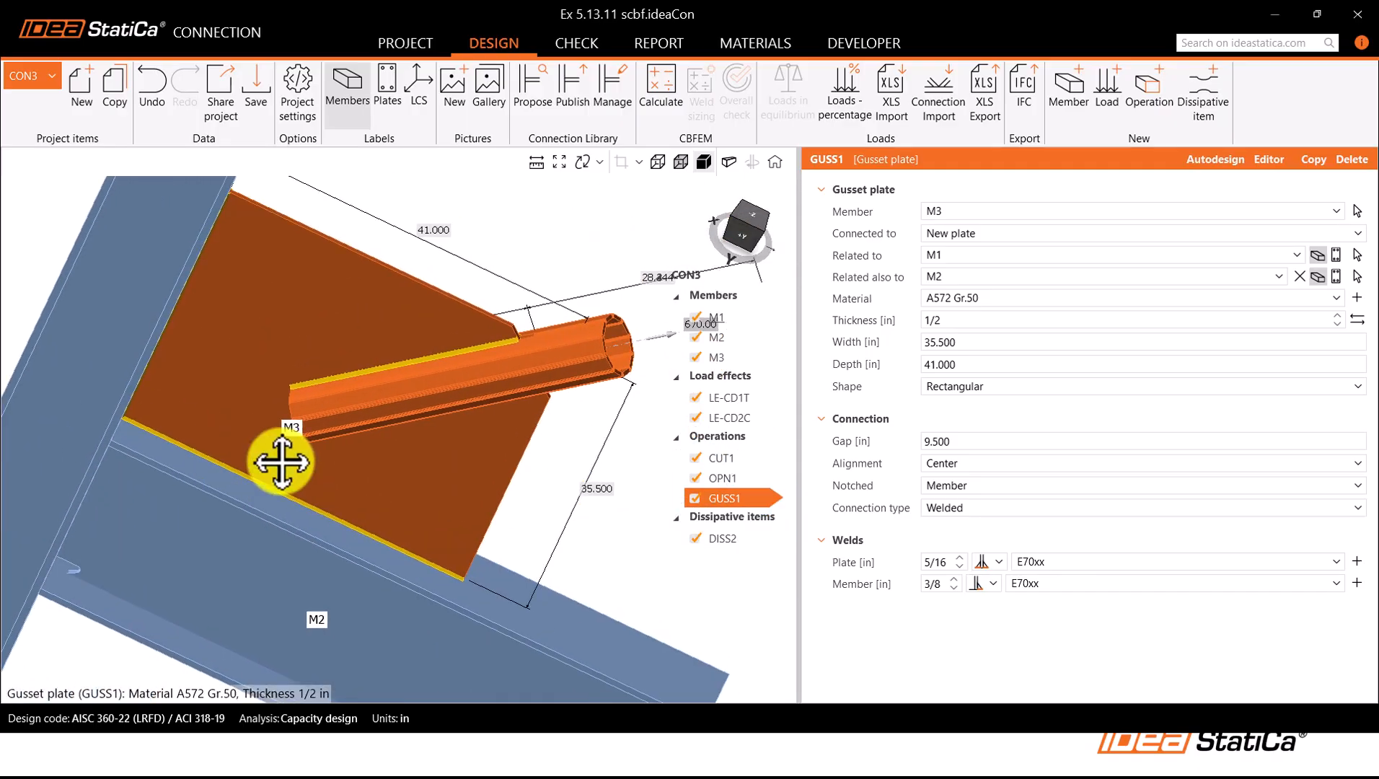
Step: Add a stiffening plate operation and set its origin to Member
left_click(744, 231)
left_click(1163, 109)
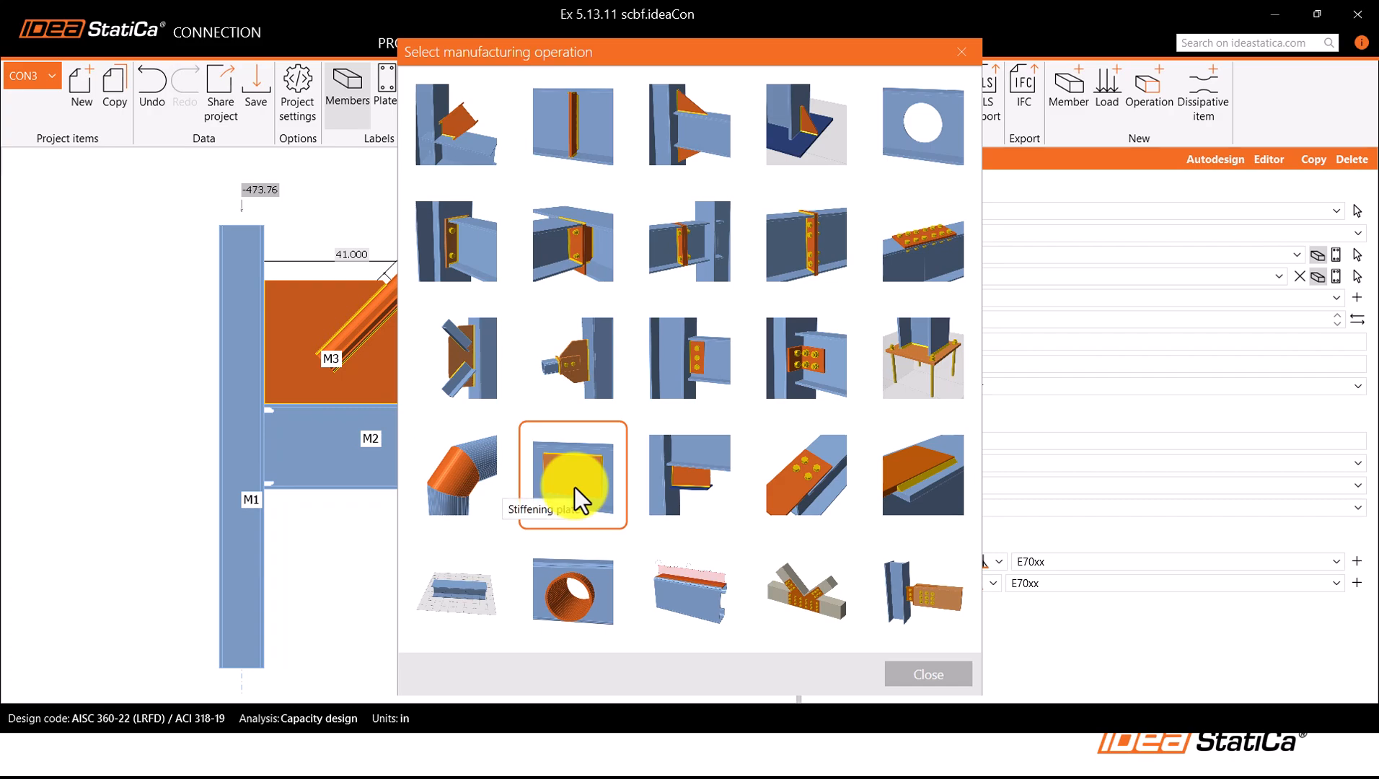
left_click(579, 468)
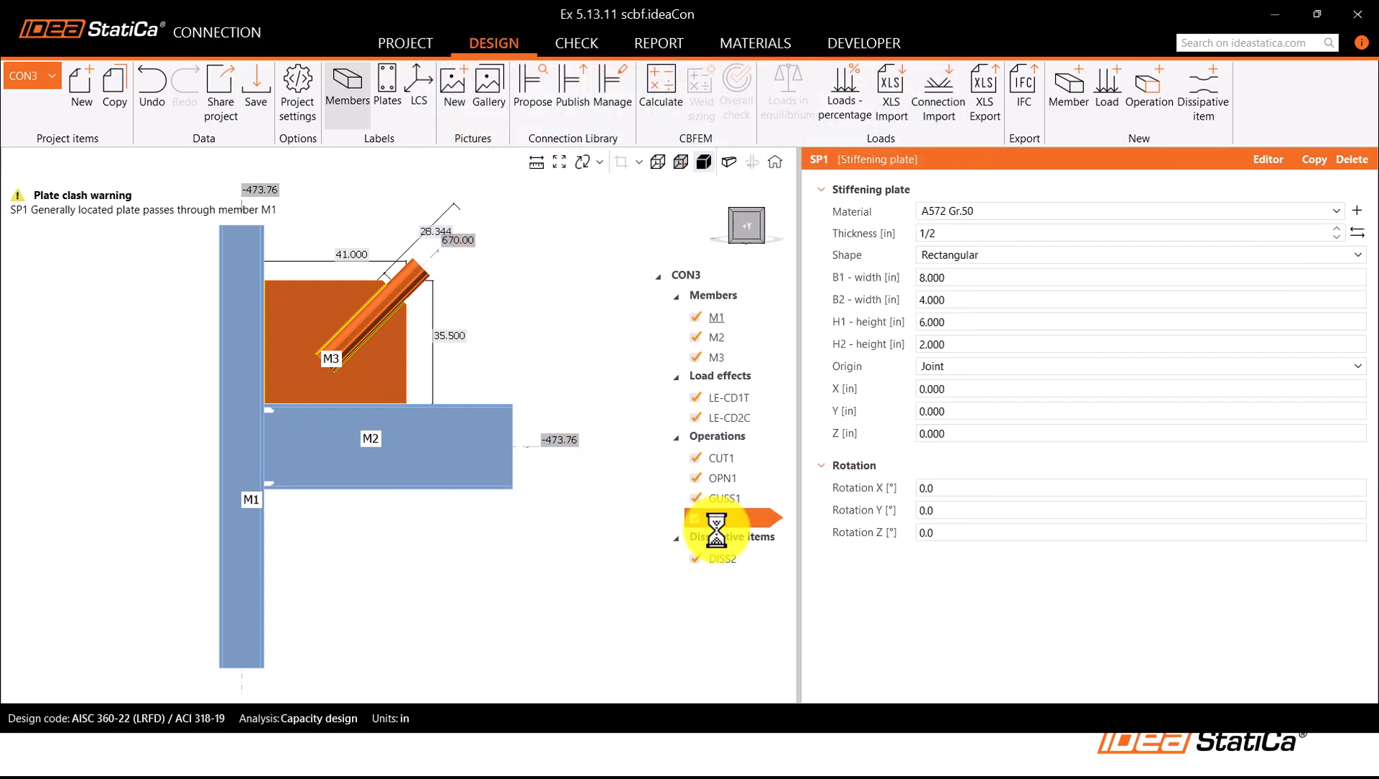
scroll(375, 277, "up", 5)
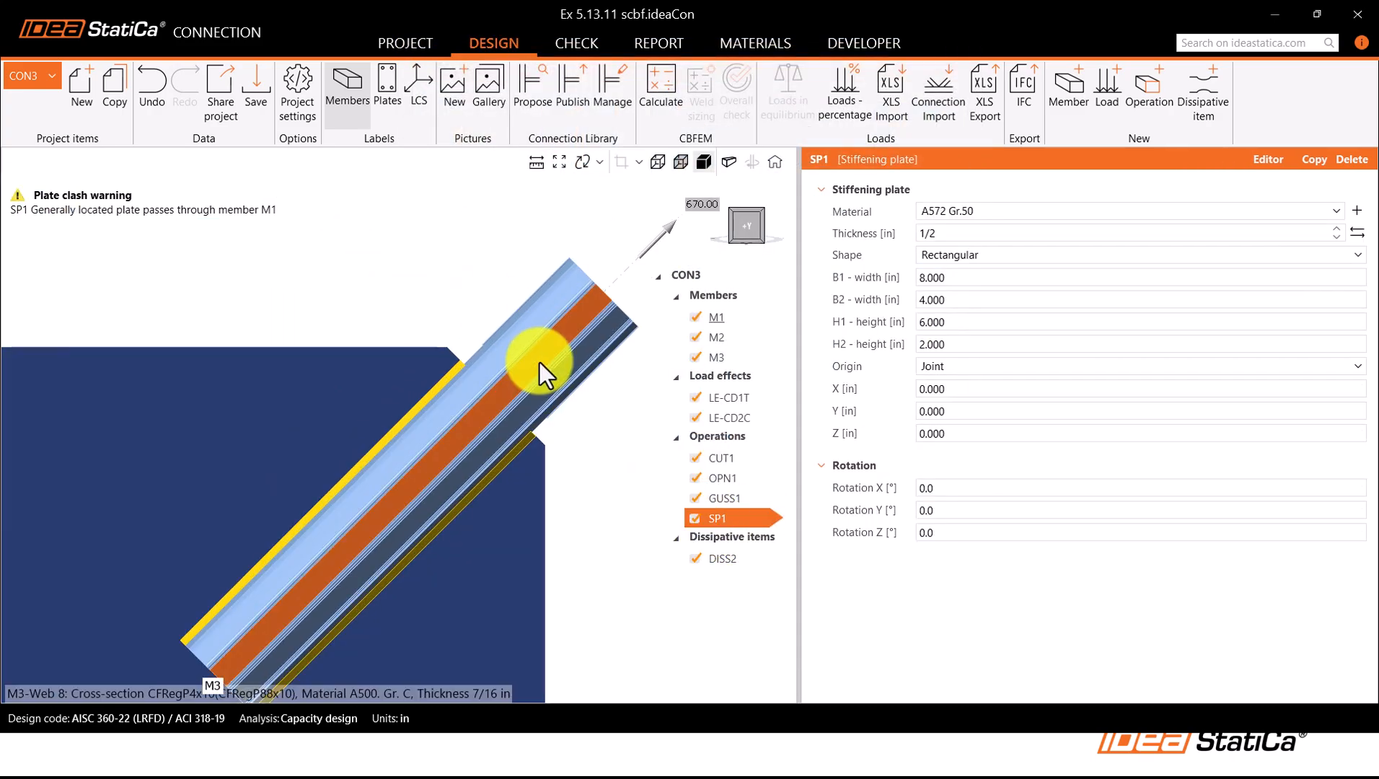
scroll(538, 359, "down", 2)
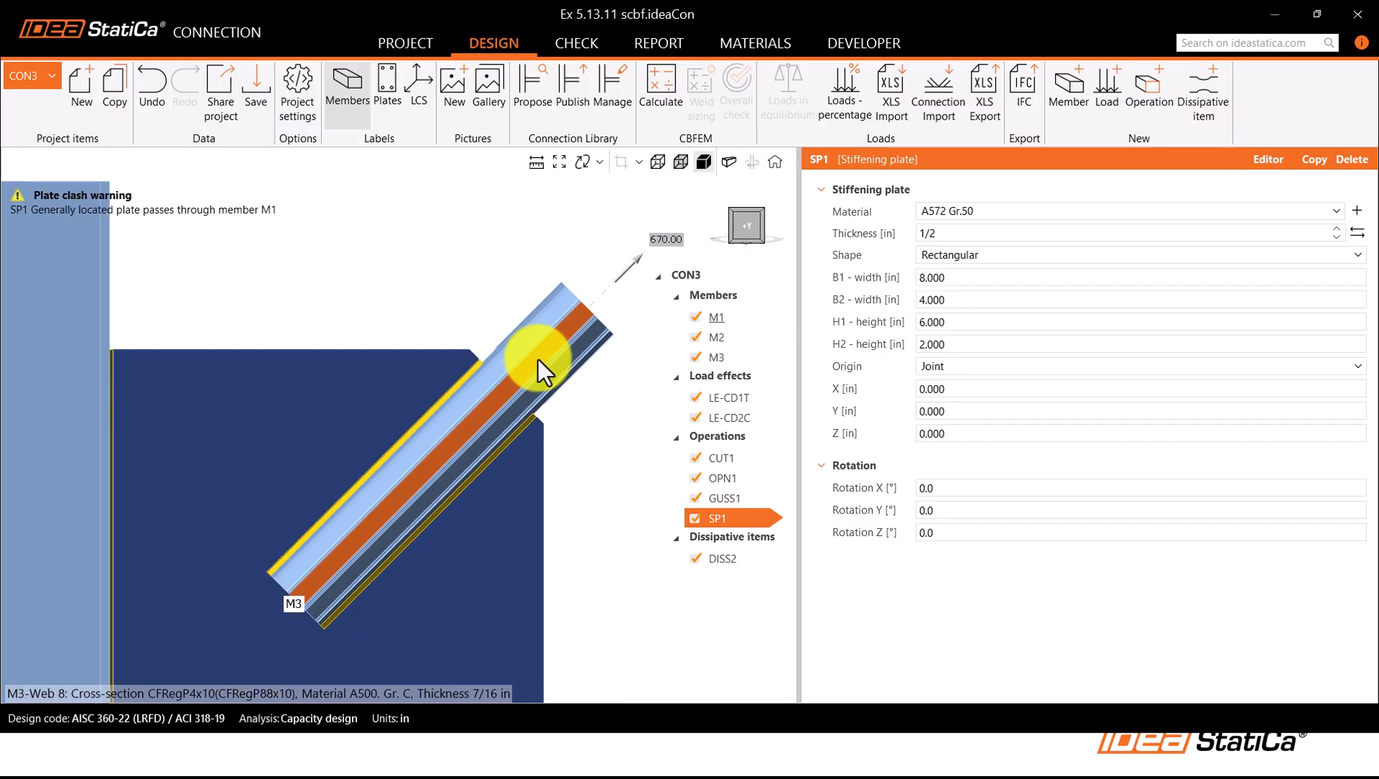
left_click(964, 370)
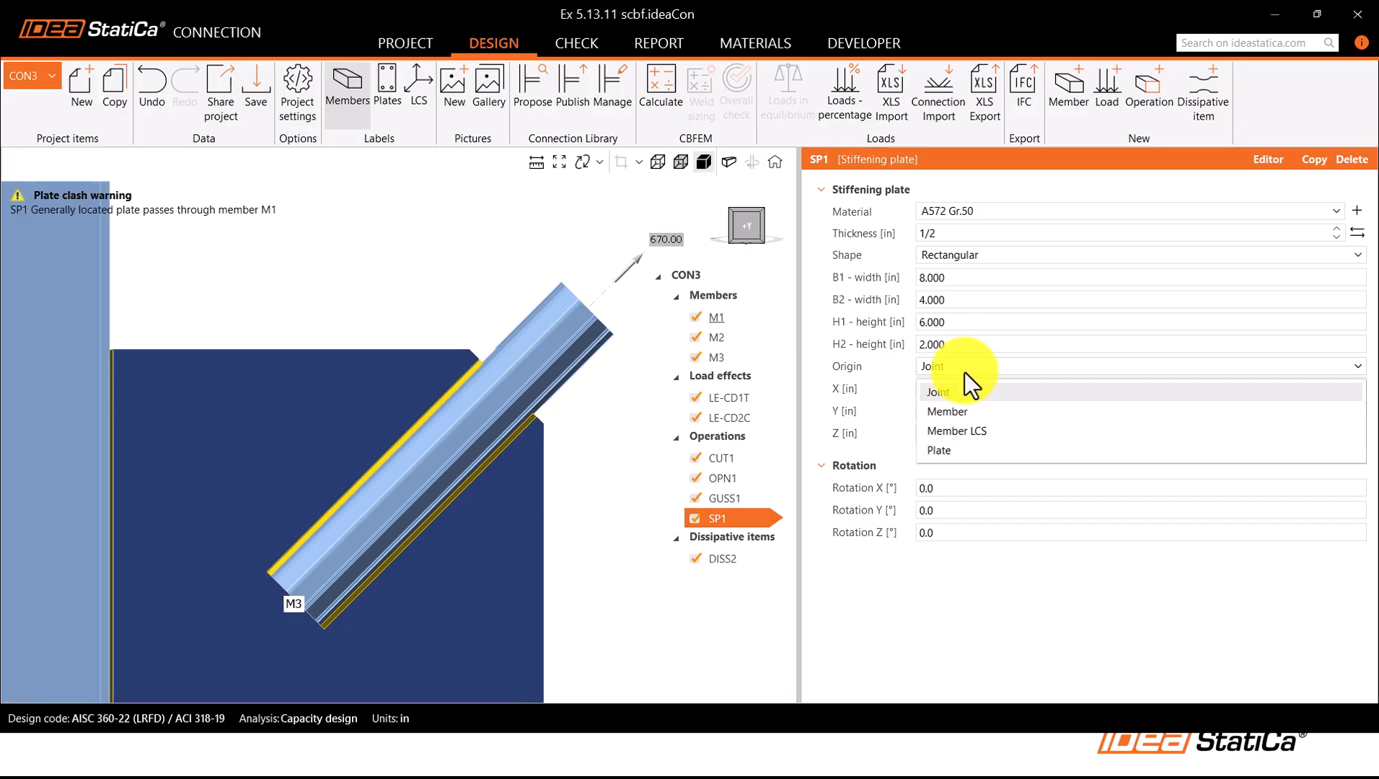
left_click(962, 413)
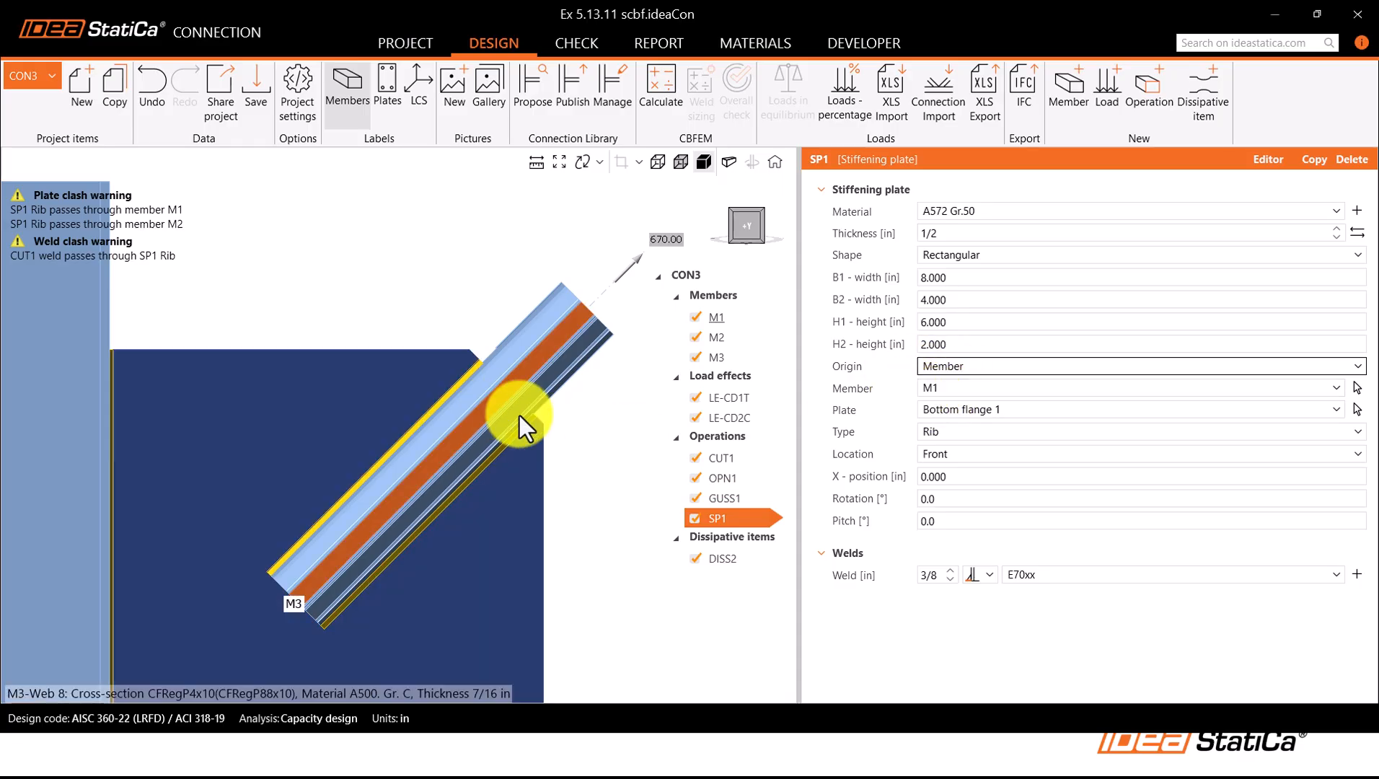
Step: Attach stiffening plate SP1 to plate Web 3 of member M3
left_click(950, 389)
left_click(955, 472)
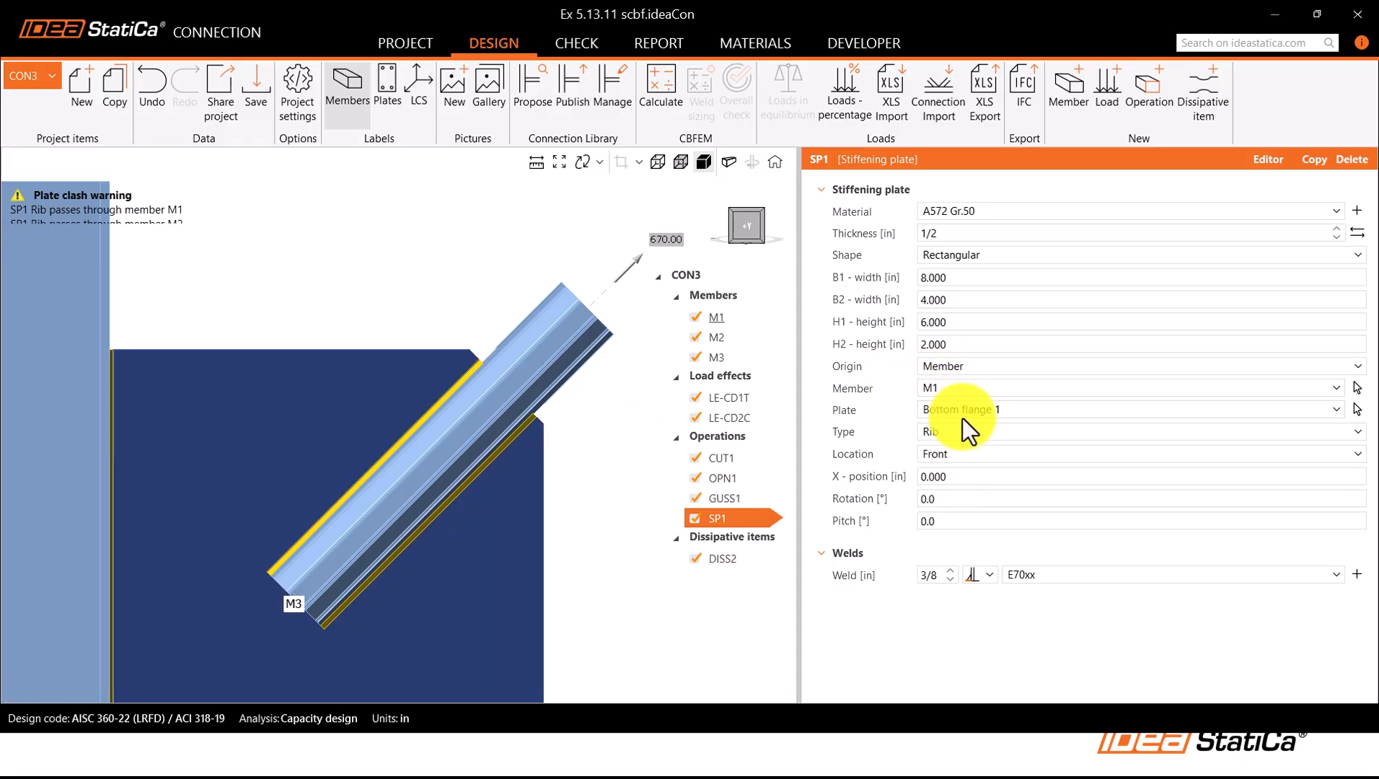
left_click(962, 411)
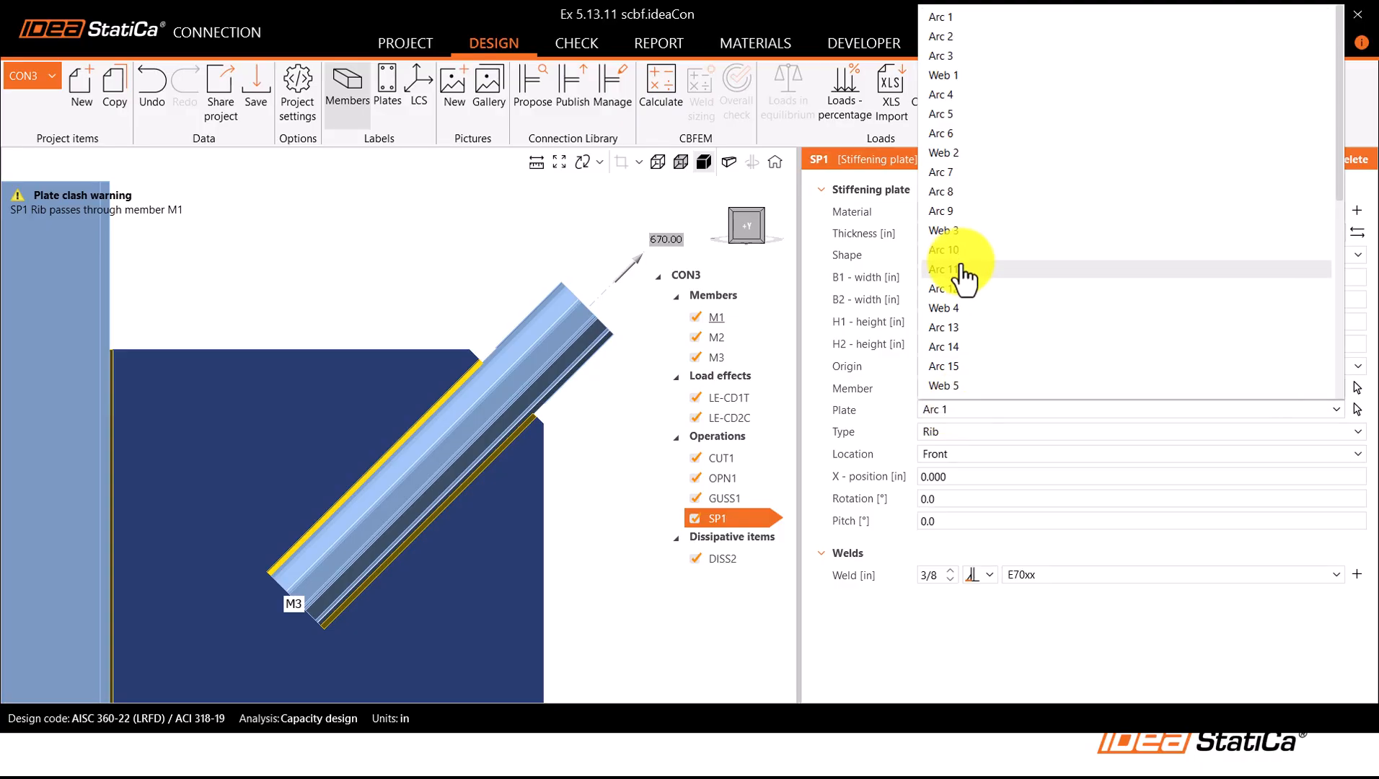
left_click(963, 232)
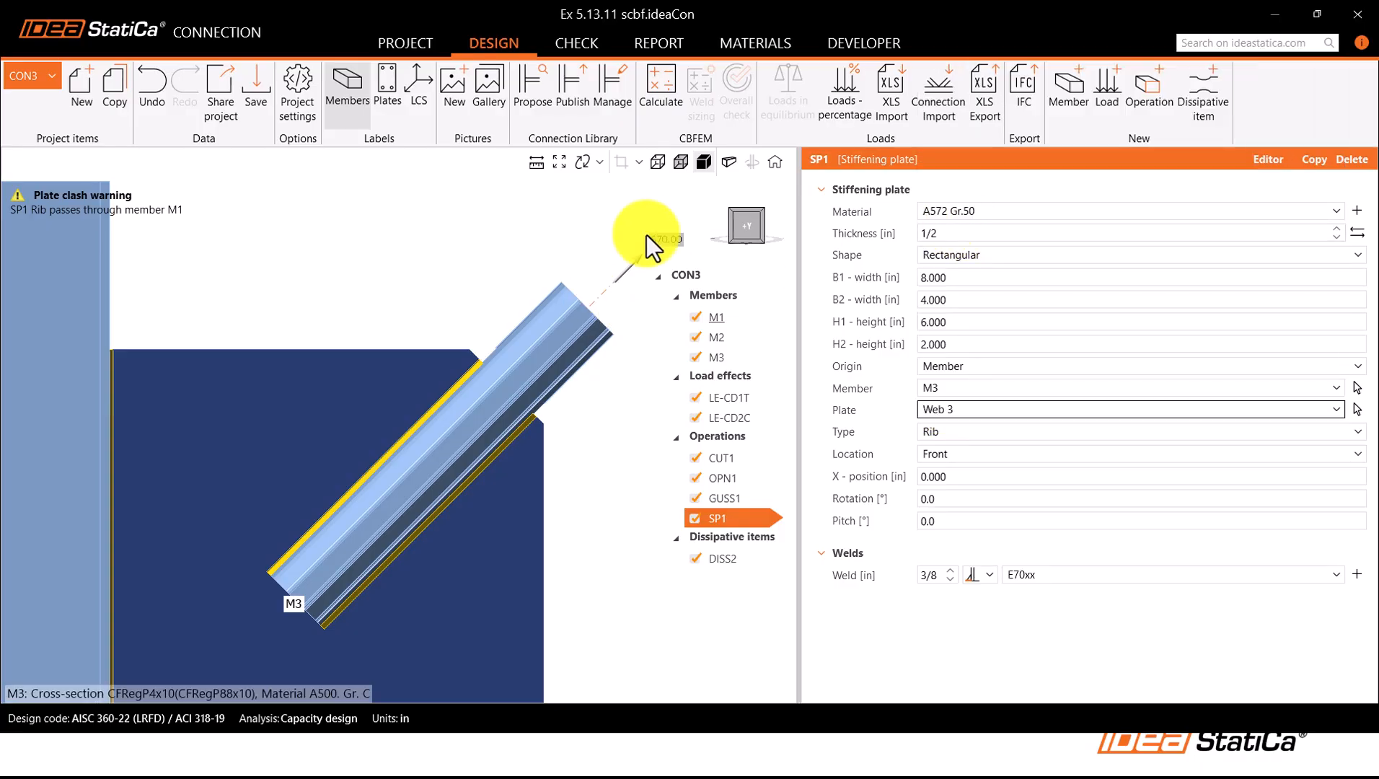
Step: Show the model transparent, change SP1's type to Doubler and set its X-position to 63 in
left_click(681, 162)
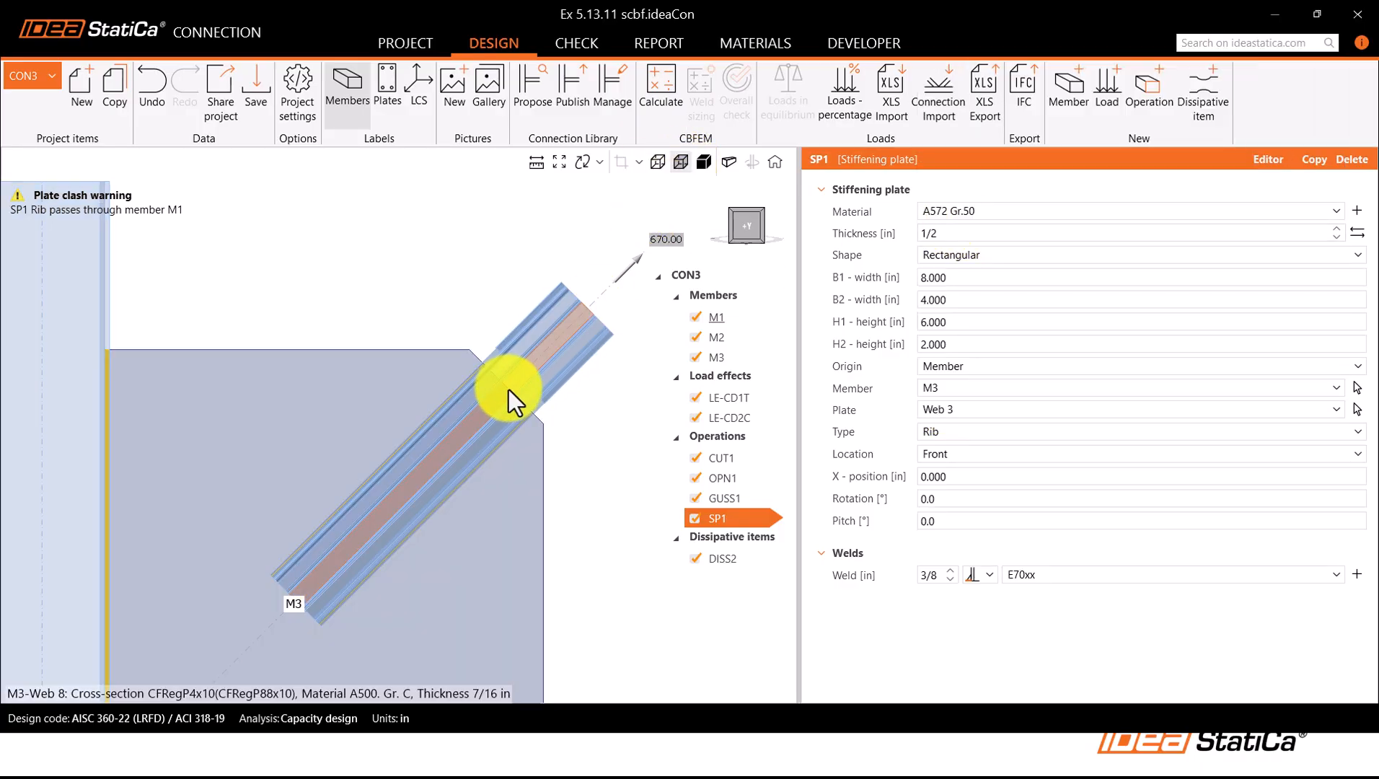
scroll(508, 389, "down", 5)
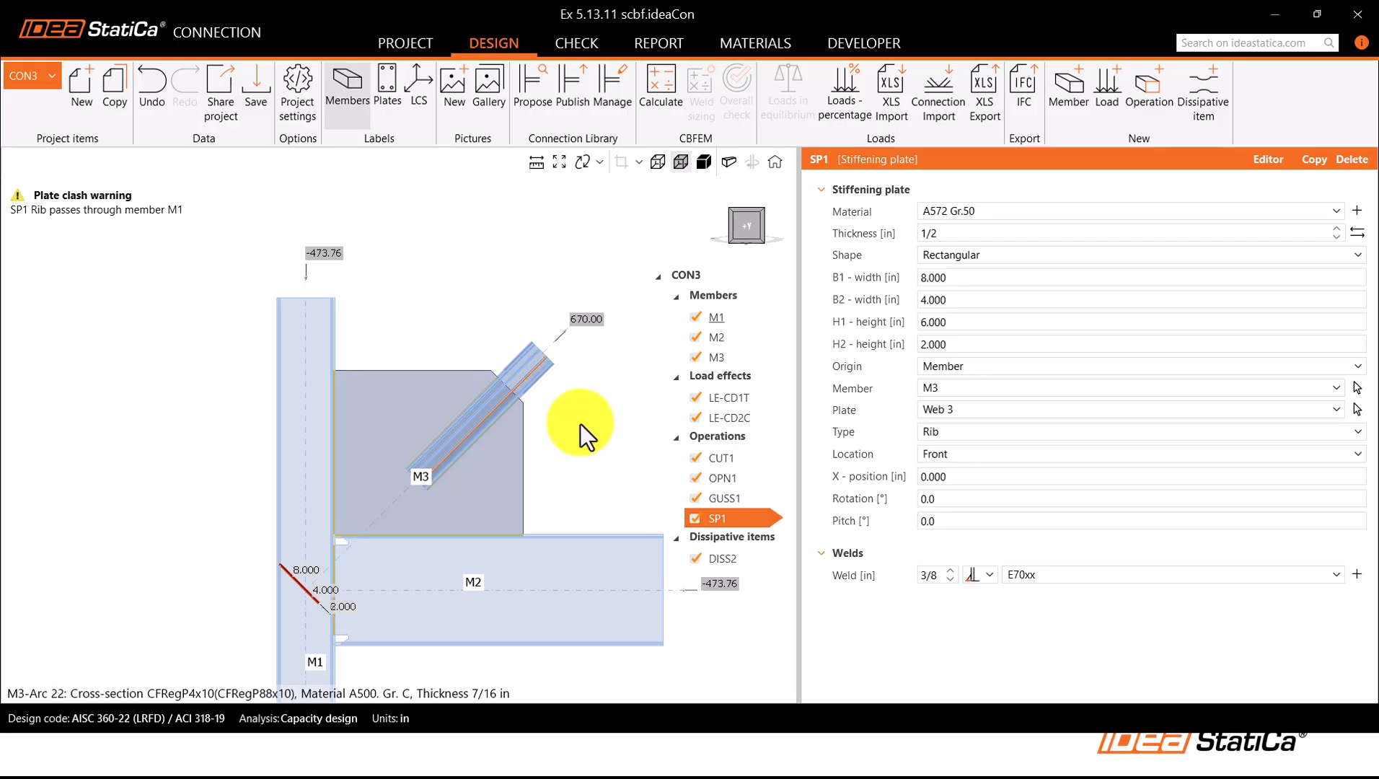
left_click(929, 431)
left_click(942, 505)
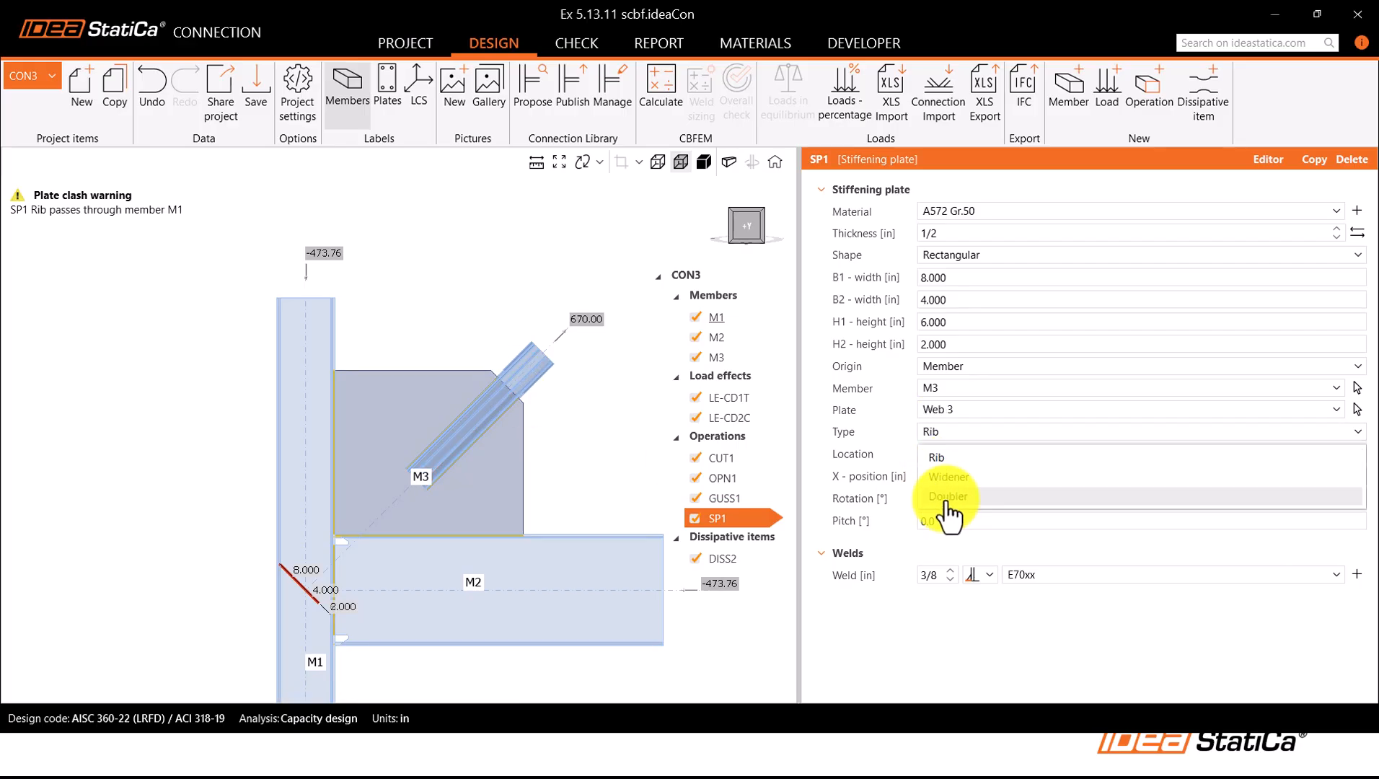
left_click(956, 477)
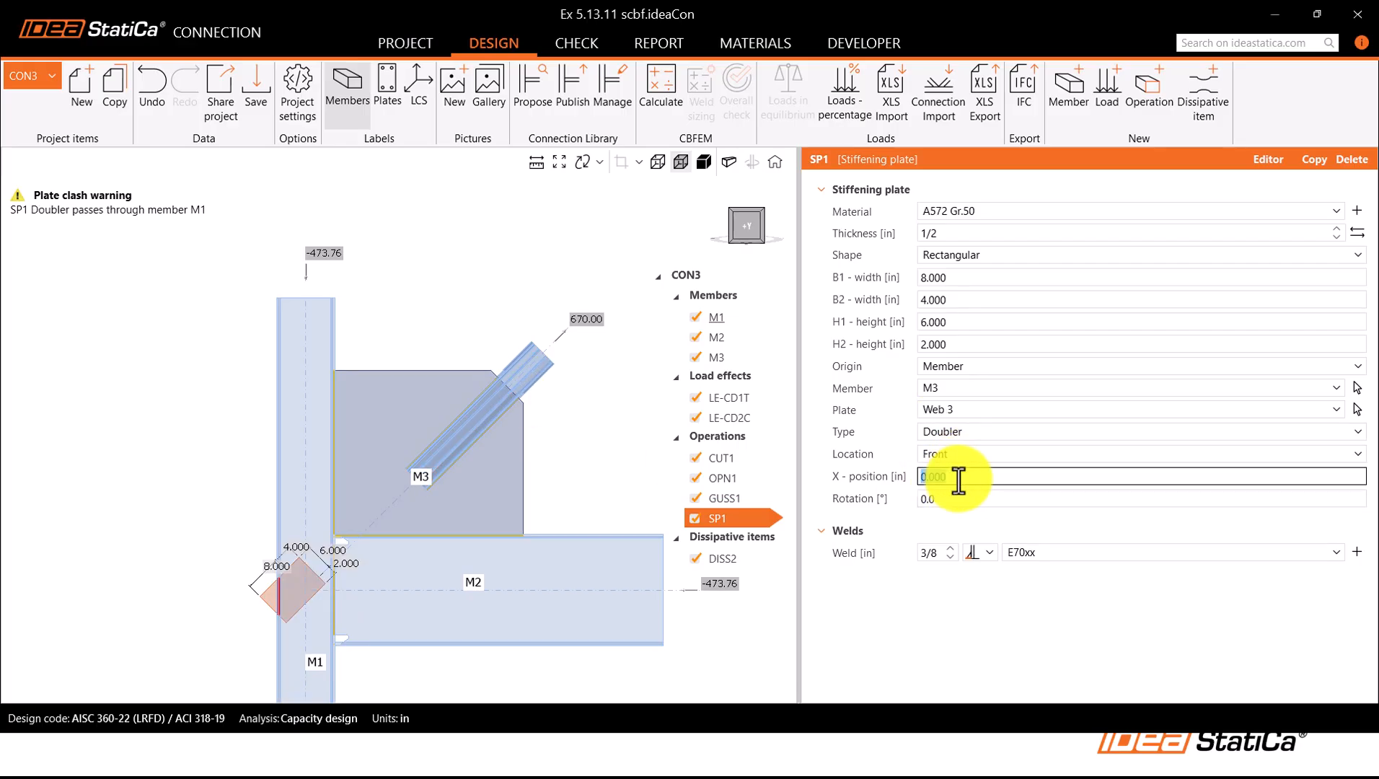
type("63")
key("Return")
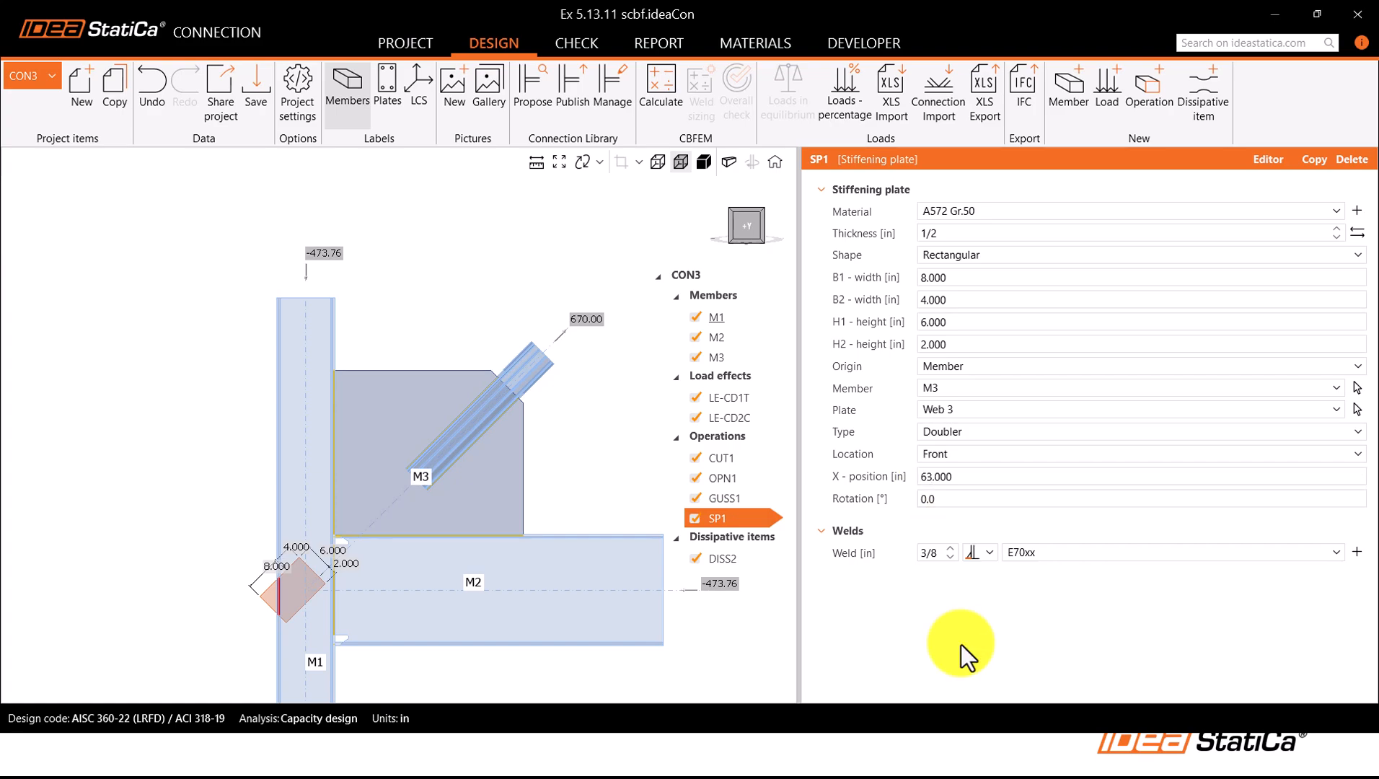
Step: Examine the doubler plate's position on brace M3 from several sides, switching back to the solid view
scroll(580, 382, "up", 4)
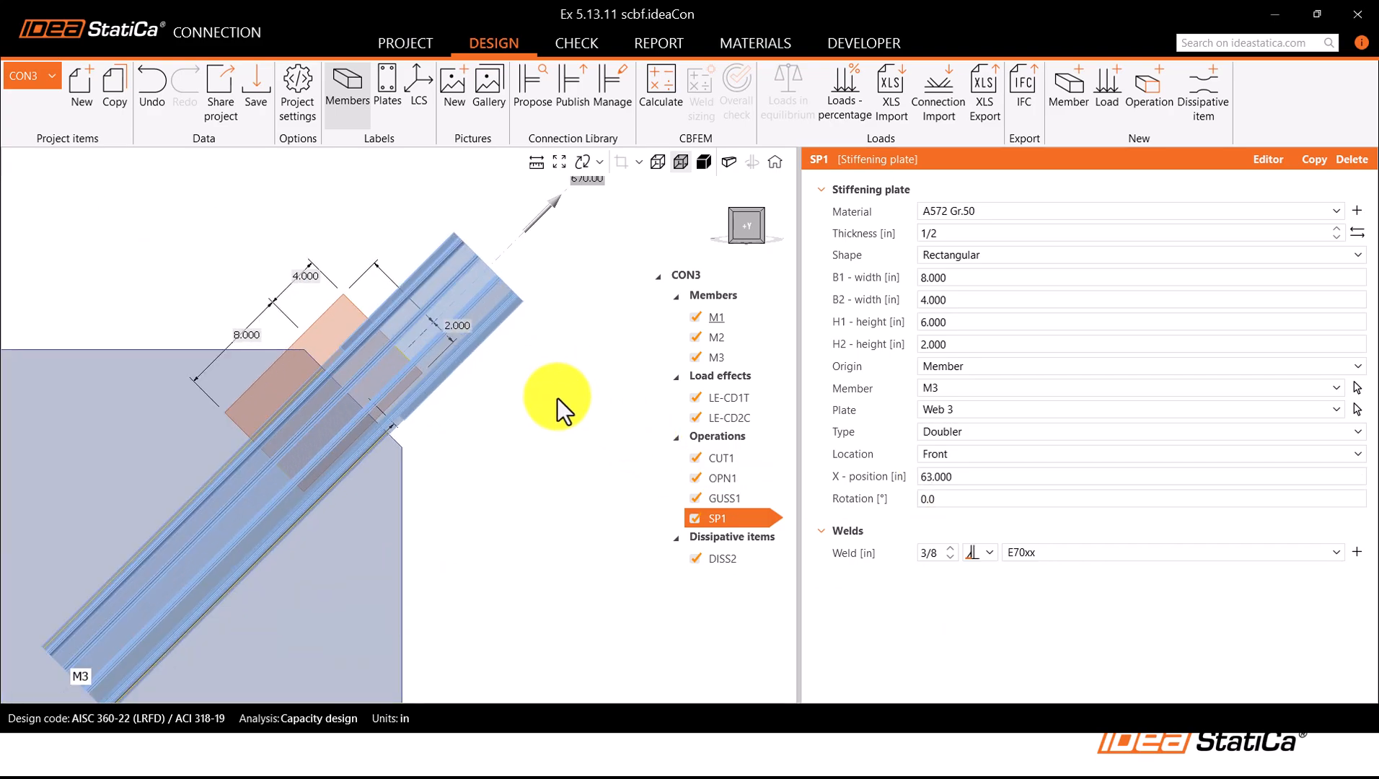
right_click_drag(557, 398, 482, 317)
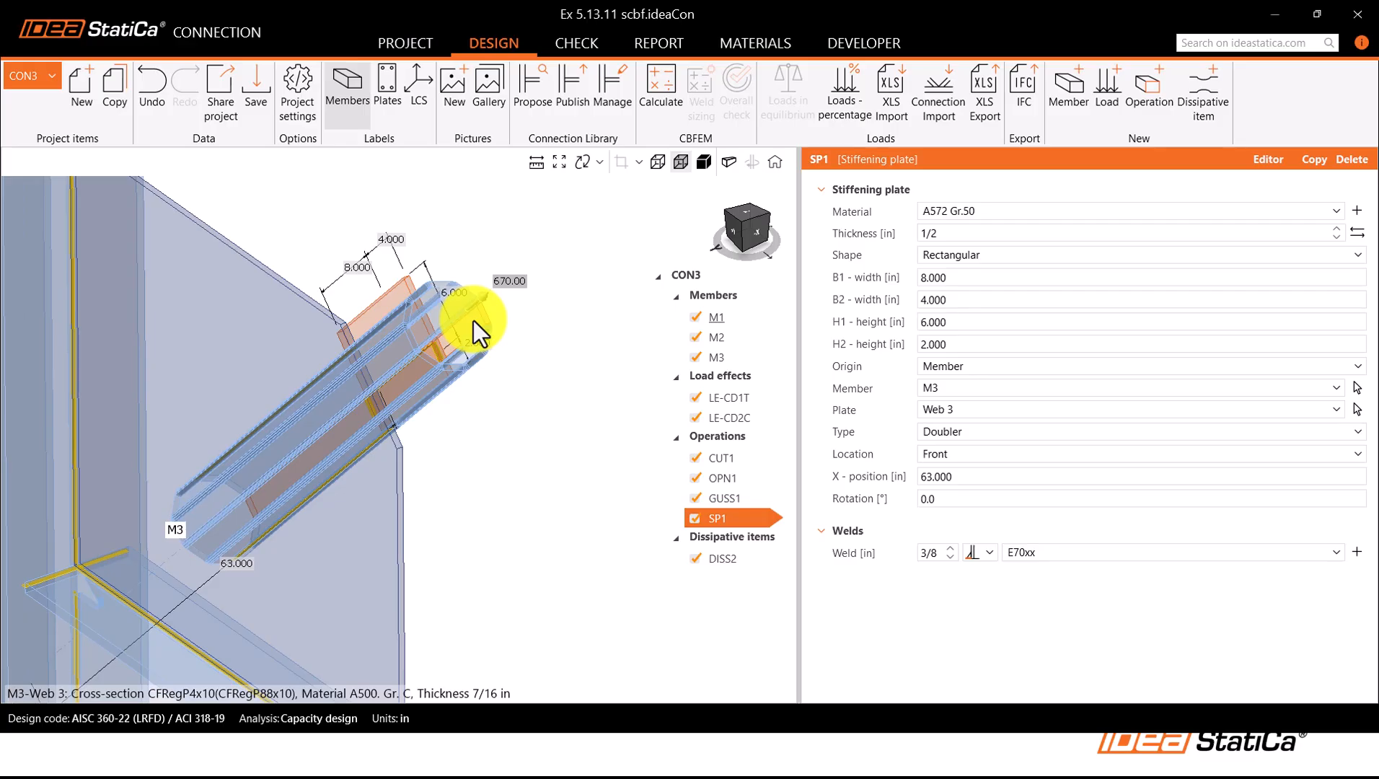
right_click_drag(534, 379, 385, 415)
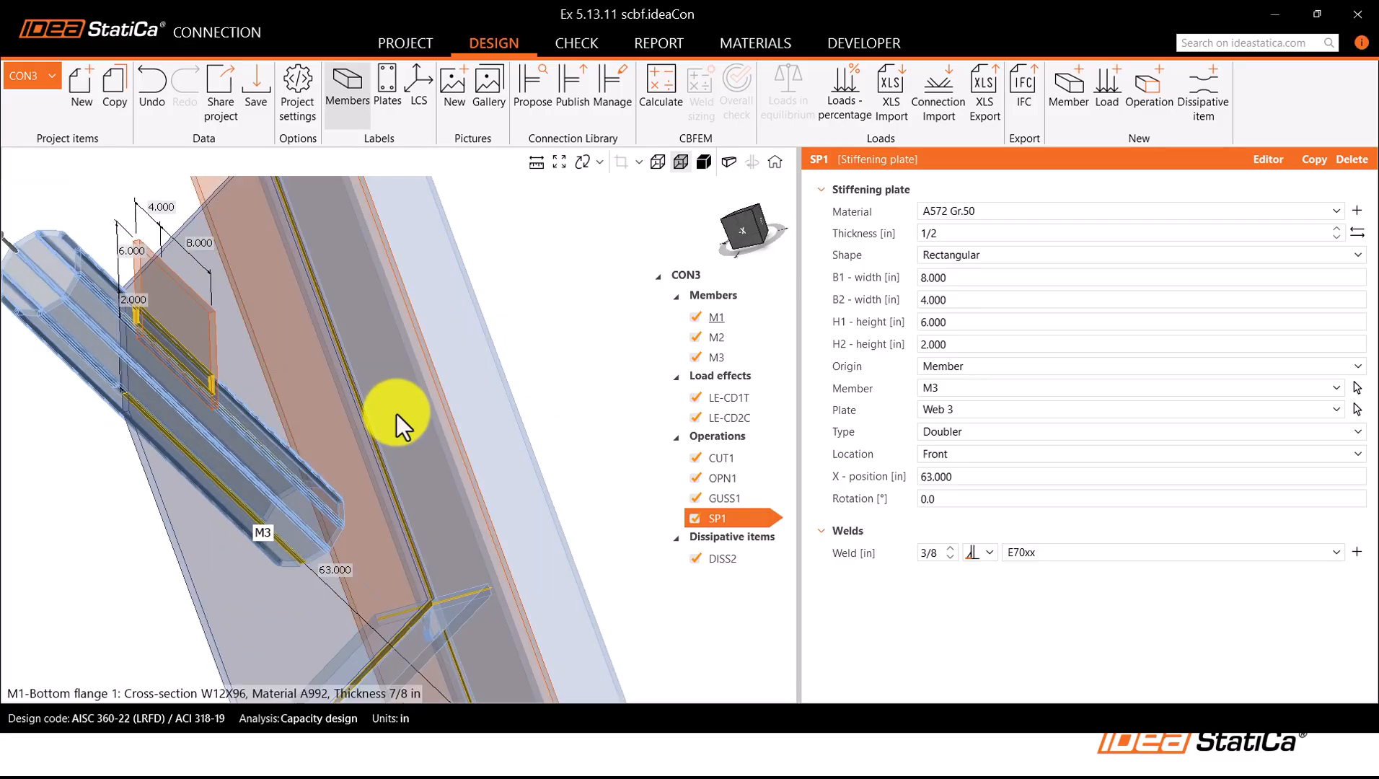
left_click(701, 168)
right_click_drag(526, 611, 443, 598)
scroll(562, 476, "down", 2)
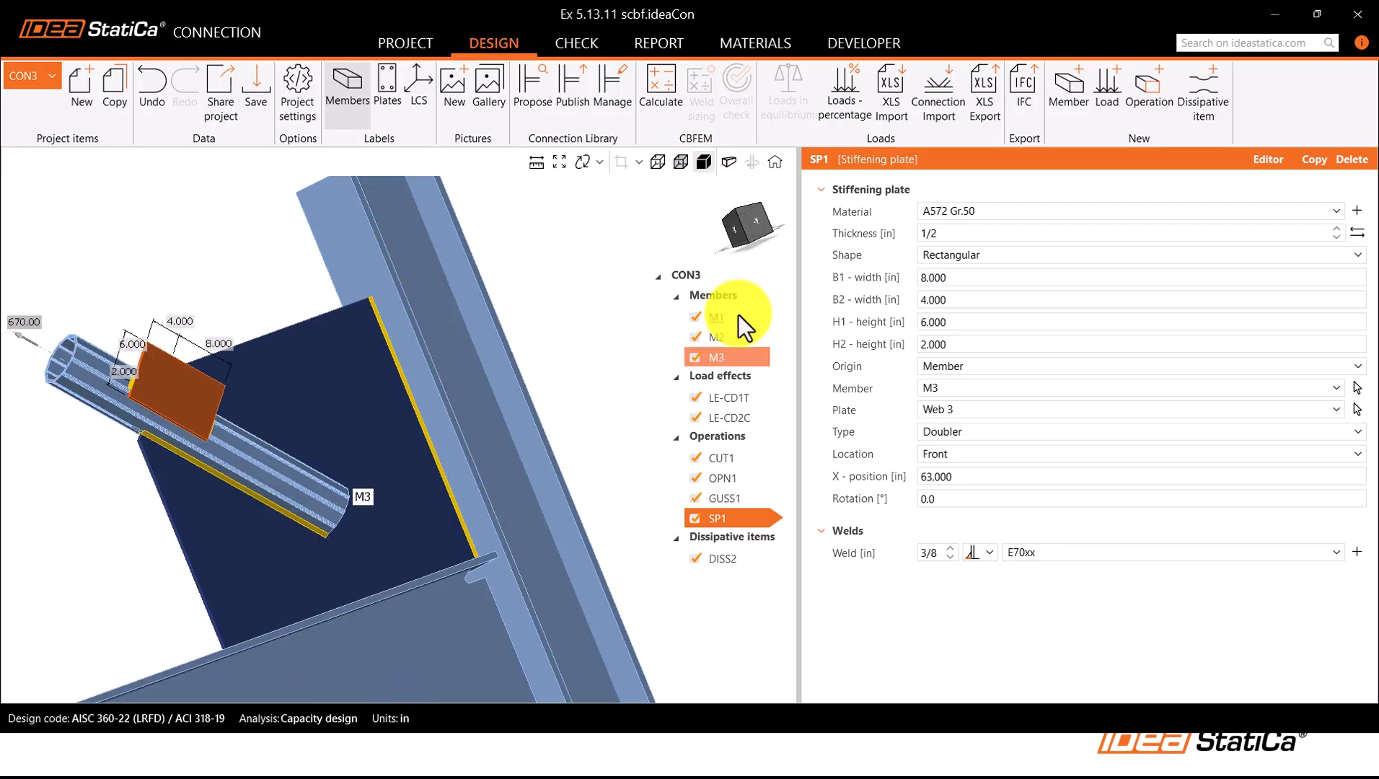
Step: Set the thickness of doubler plate SP1 to 1 1/4 in
left_click(756, 217)
scroll(346, 289, "up", 5)
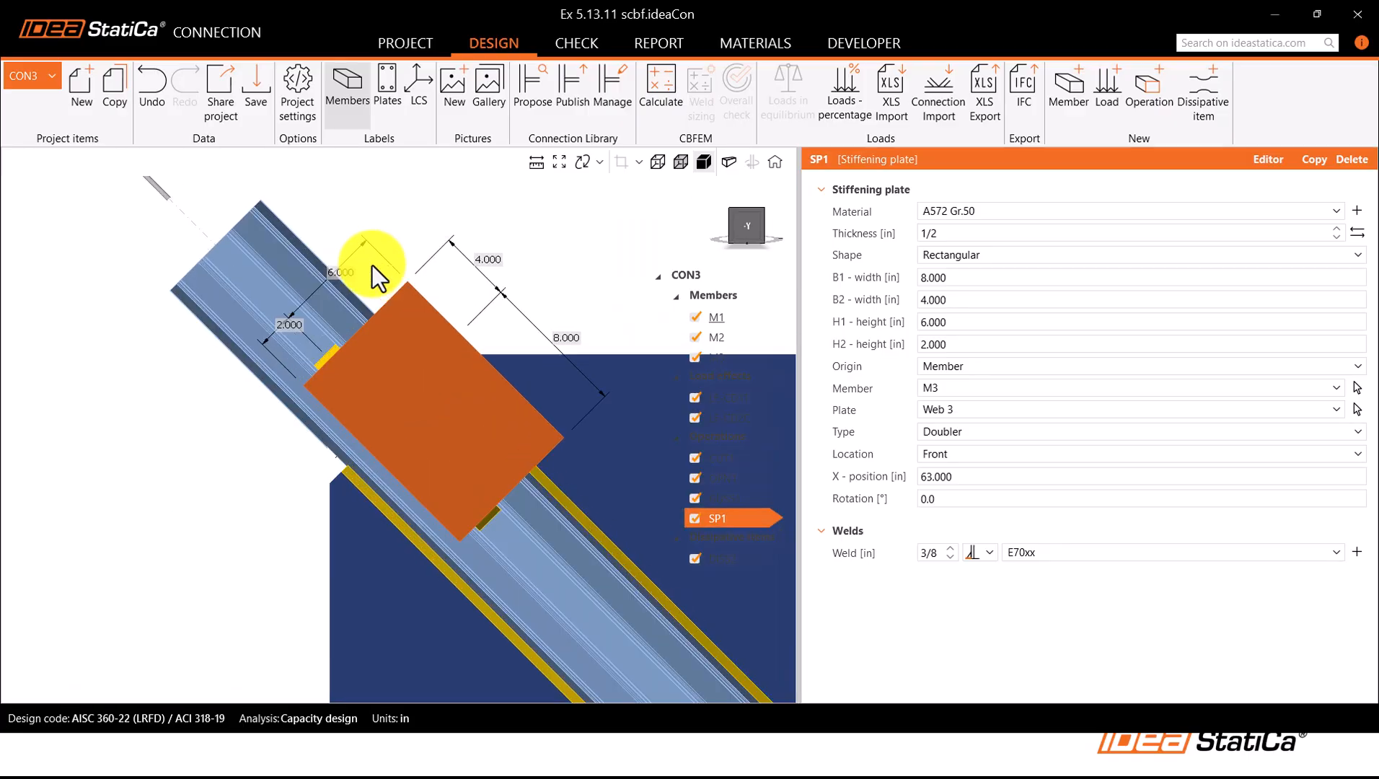
scroll(370, 289, "up", 3)
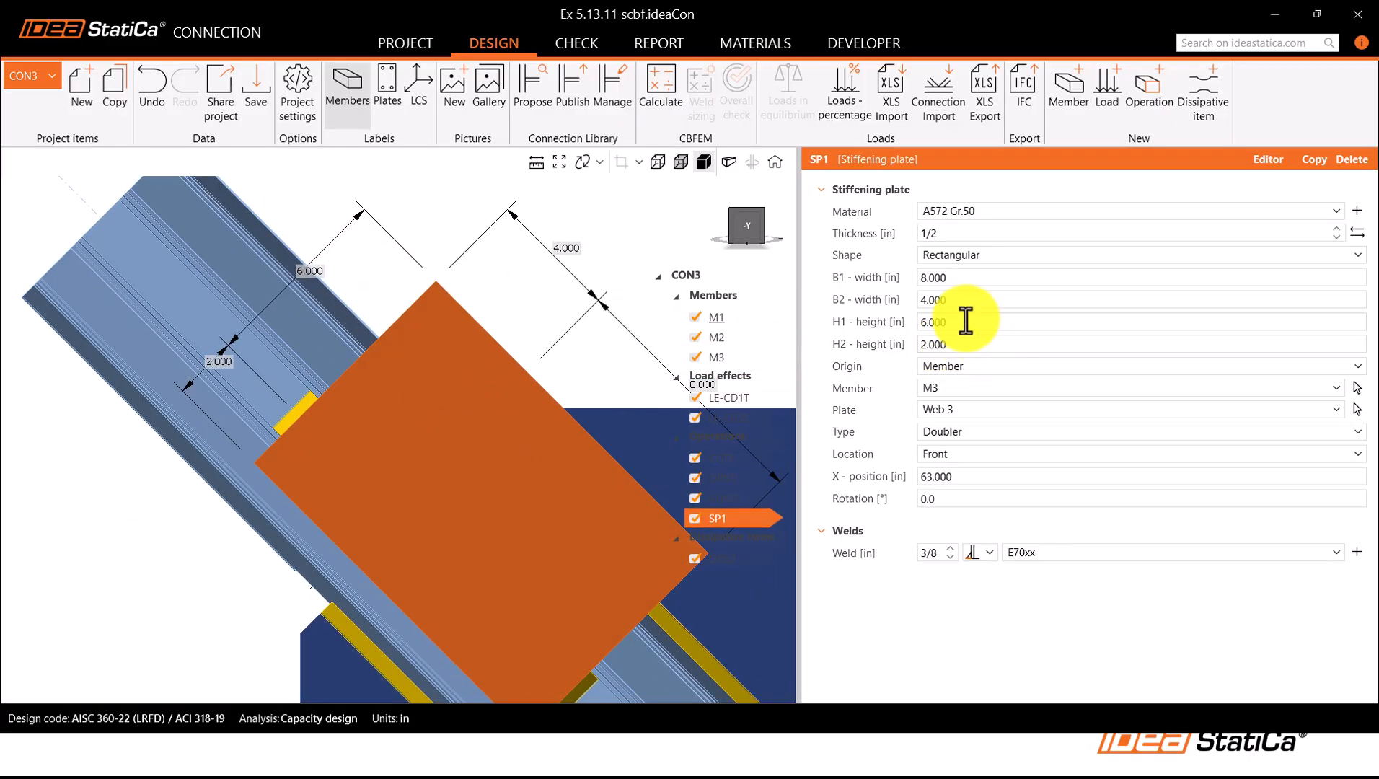
left_click(952, 277)
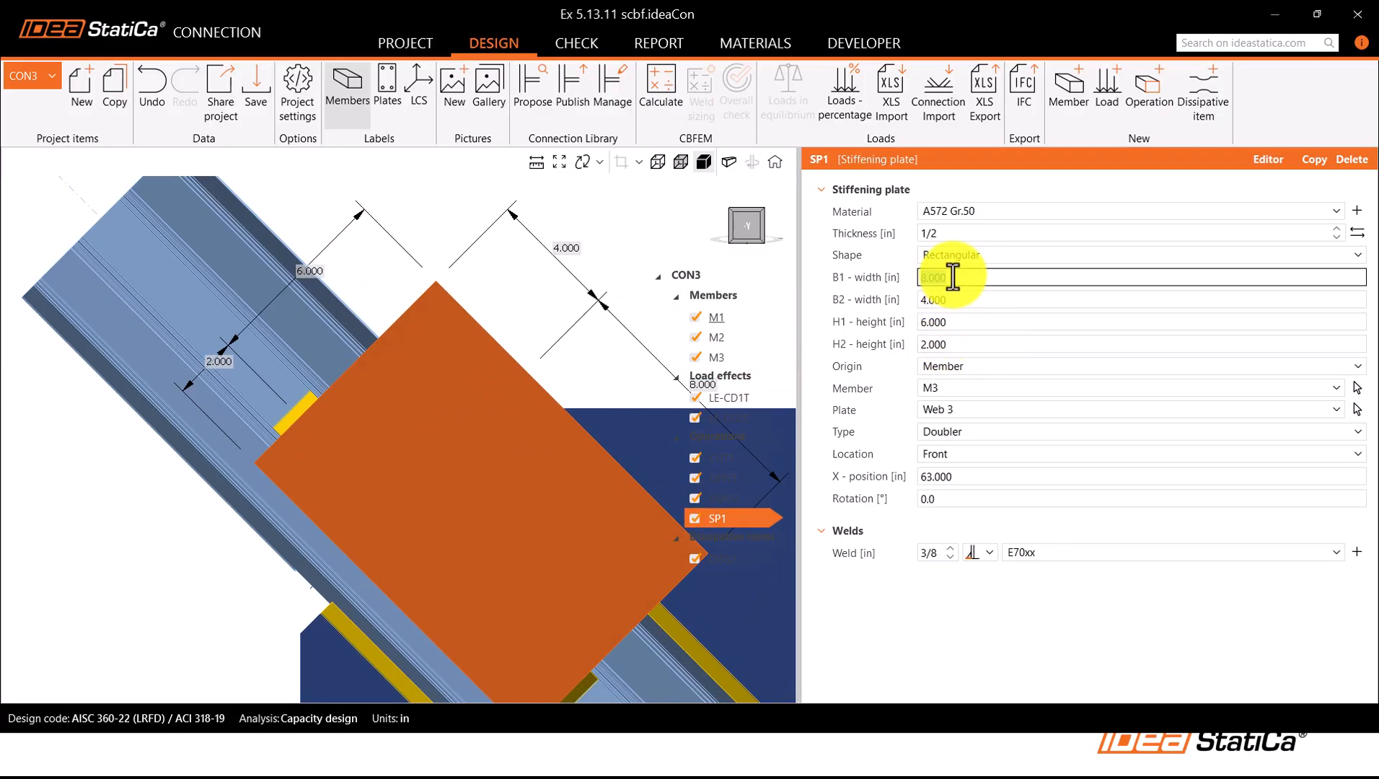
key("Tab")
key("Tab")
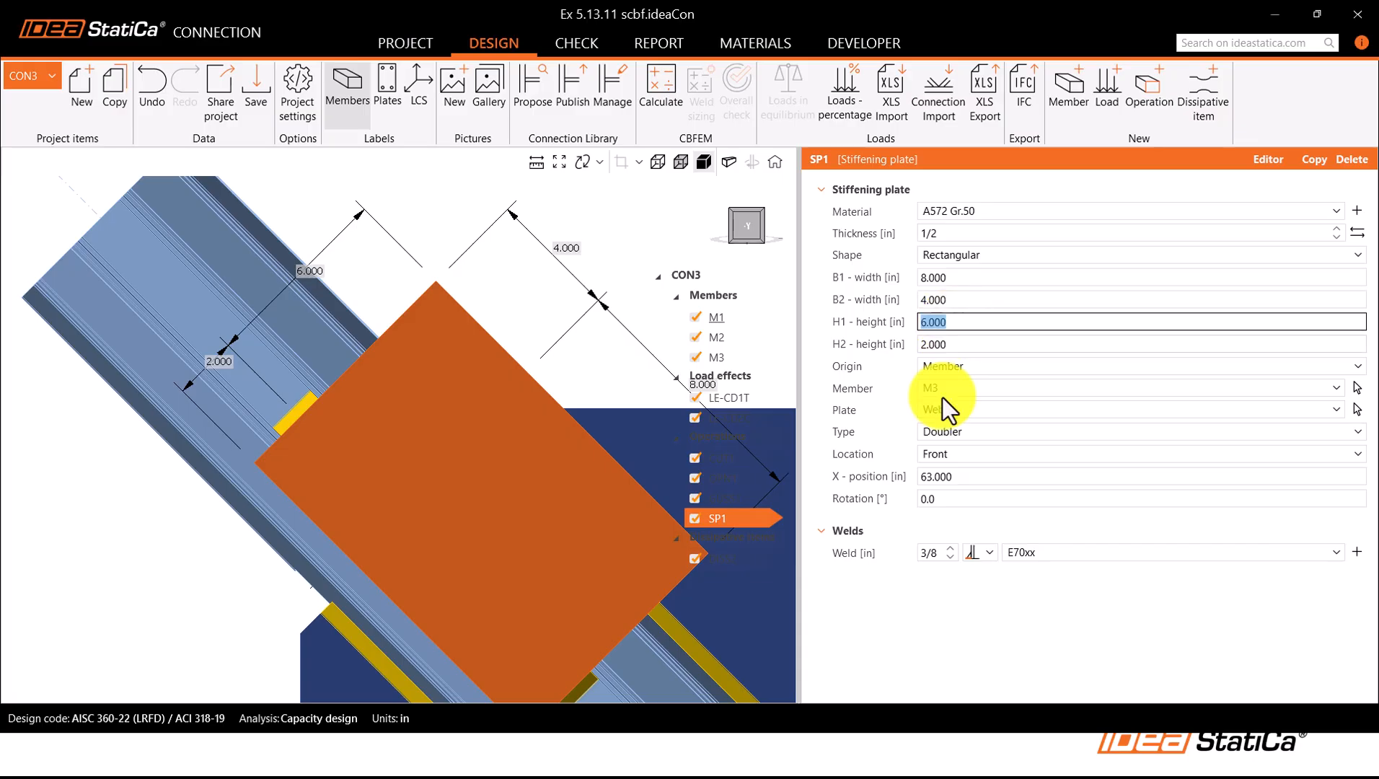
left_click(939, 238)
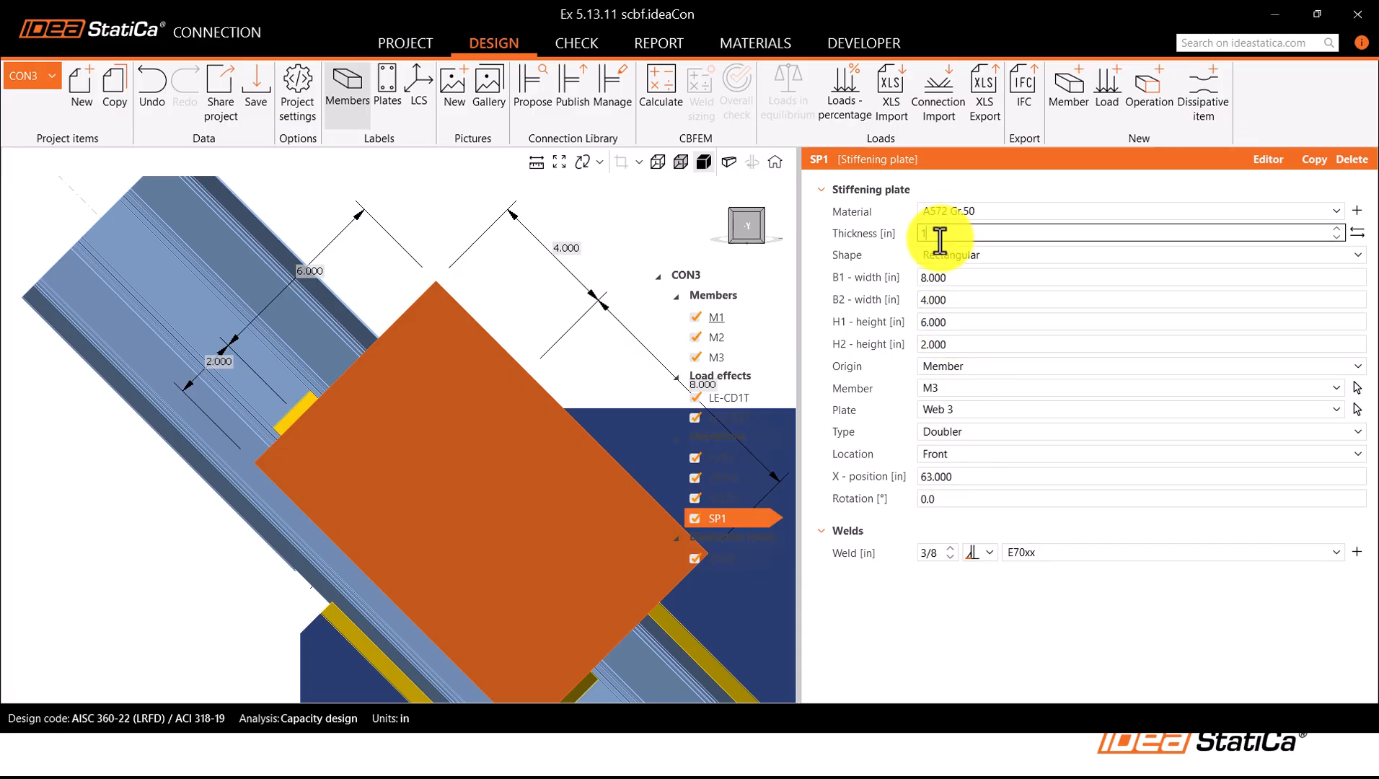
left_click(981, 300)
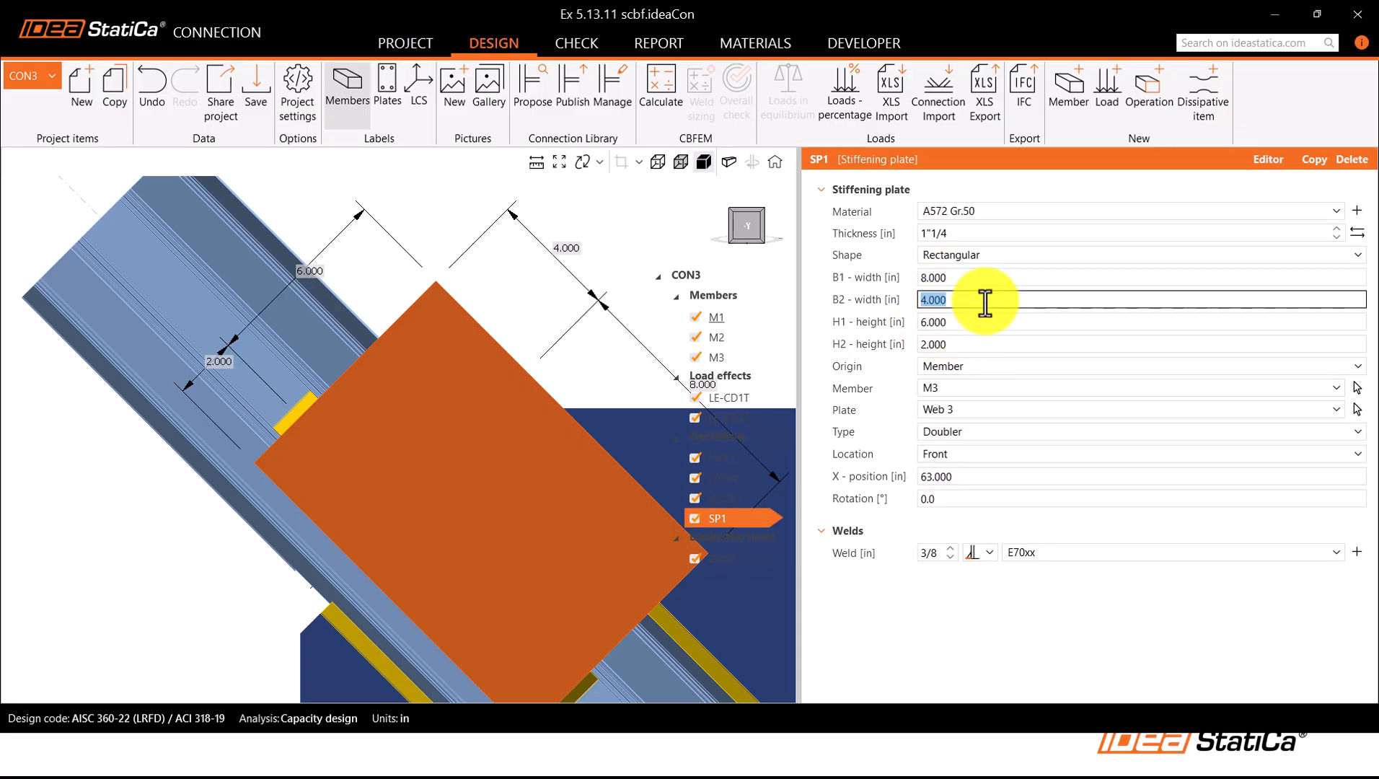
Step: Set both the H1 and H2 heights of doubler plate SP1 to 0.625 in
scroll(297, 386, "down", 2)
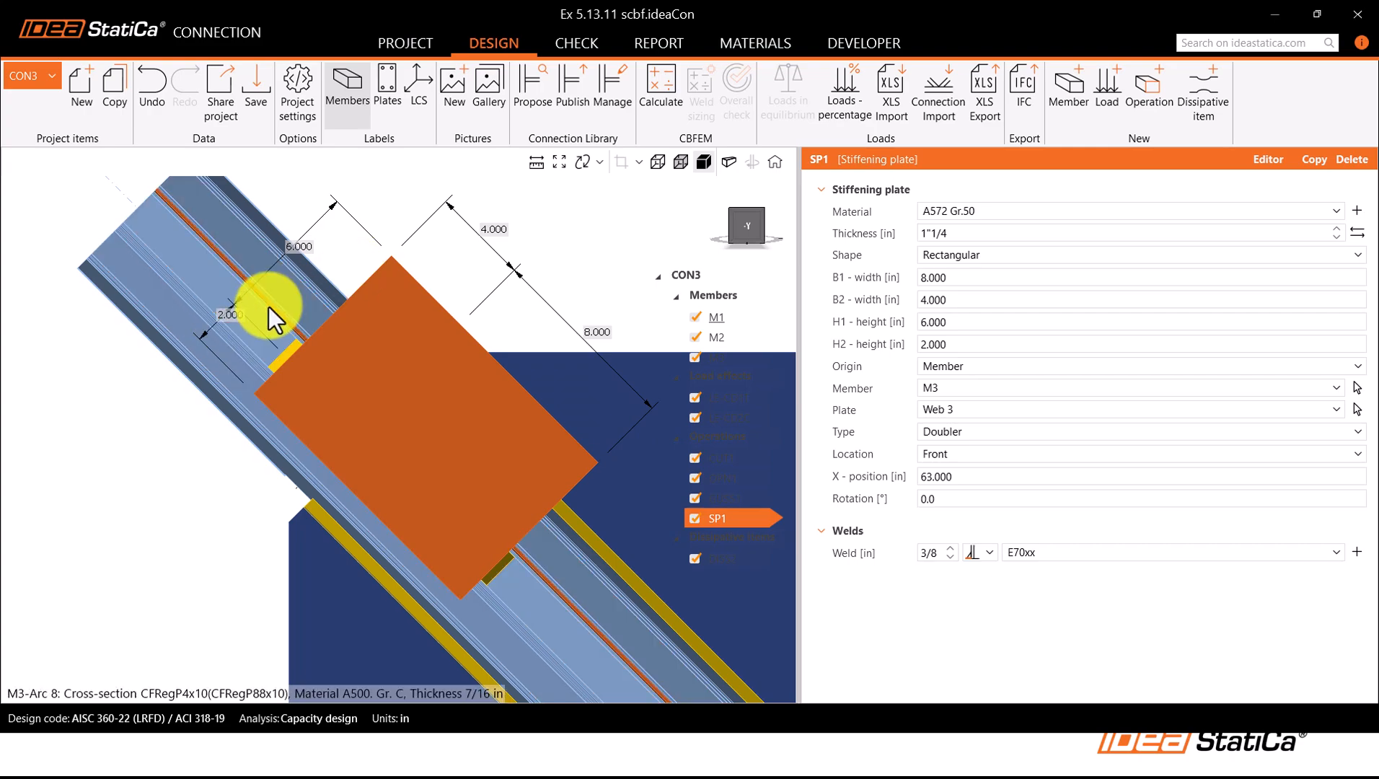
left_click(954, 324)
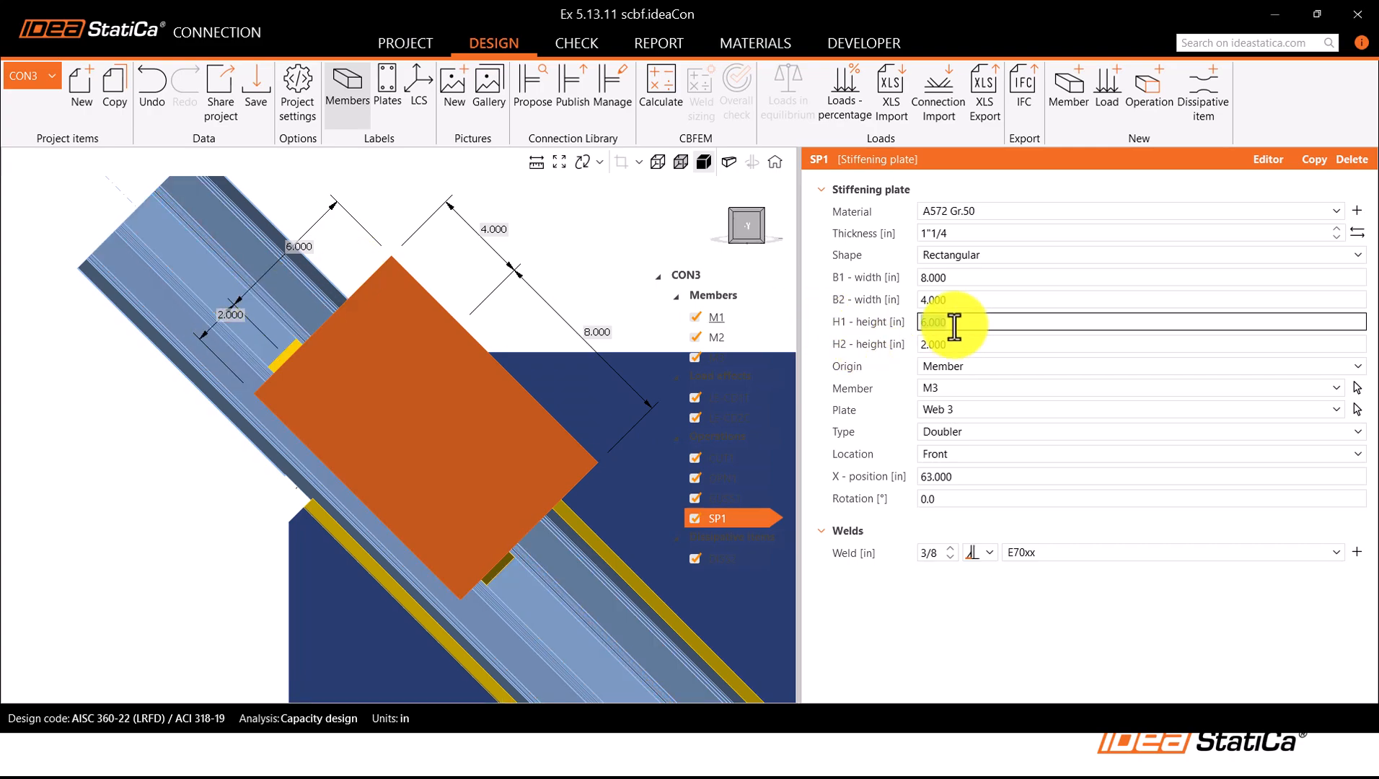
type("0.625")
left_click(961, 345)
type("0.62")
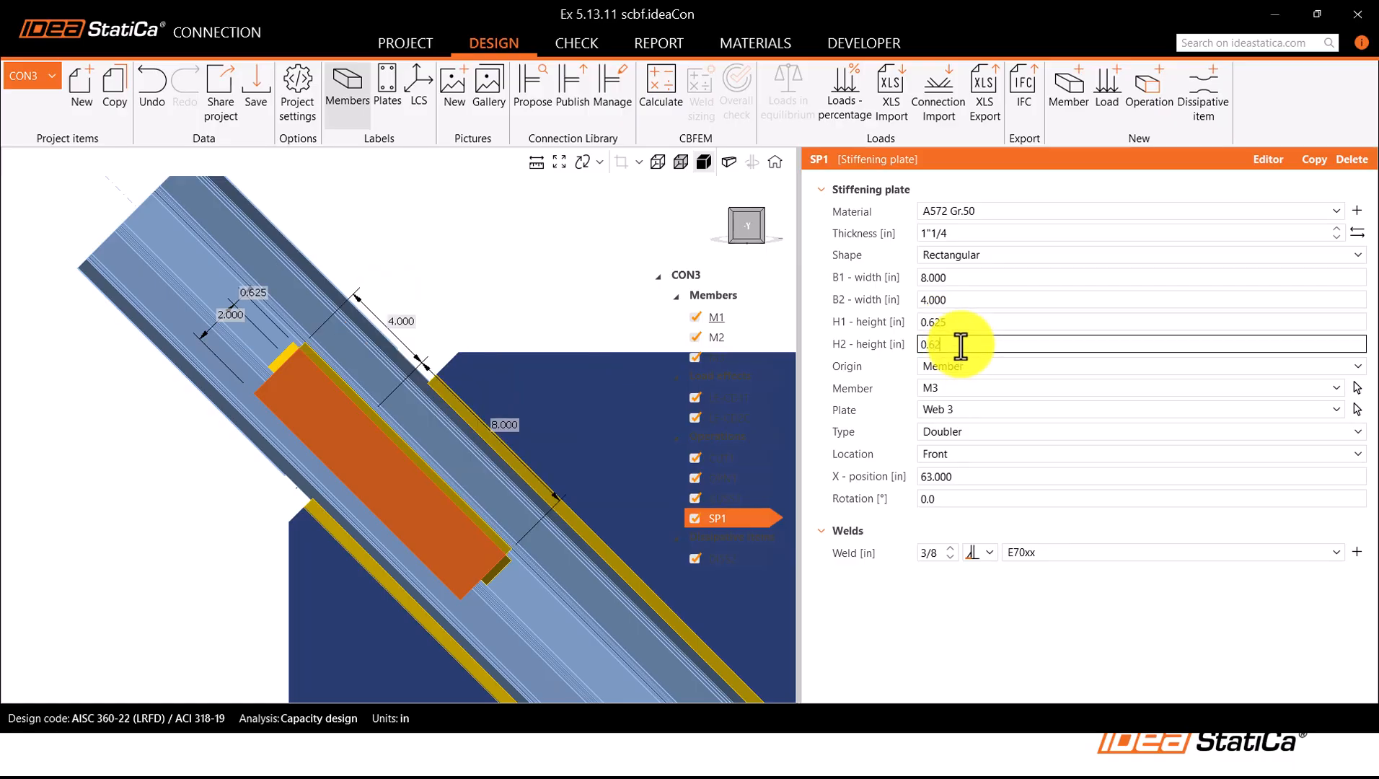
type("5")
left_click(962, 298)
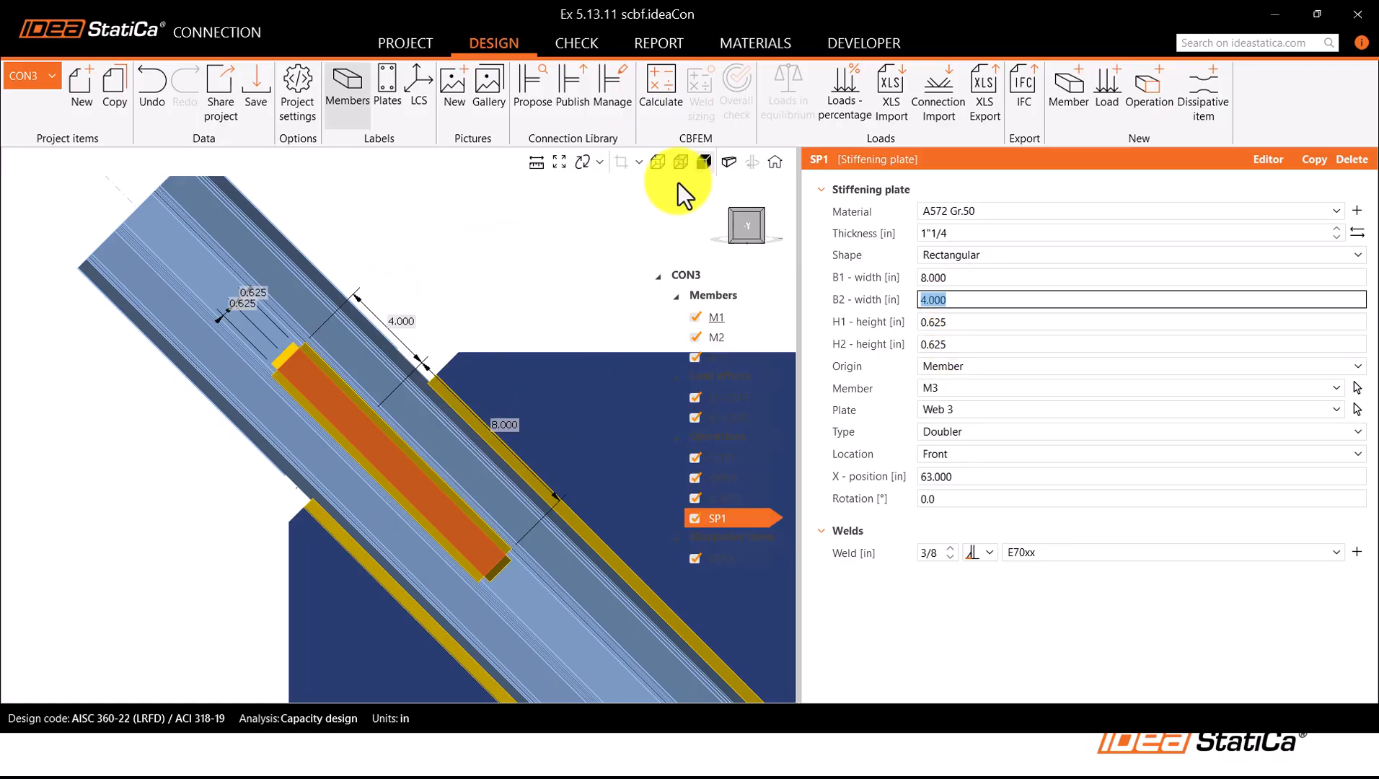
Step: Show the model transparent and set SP1's B1 and B2 widths to 12 in each
left_click(681, 162)
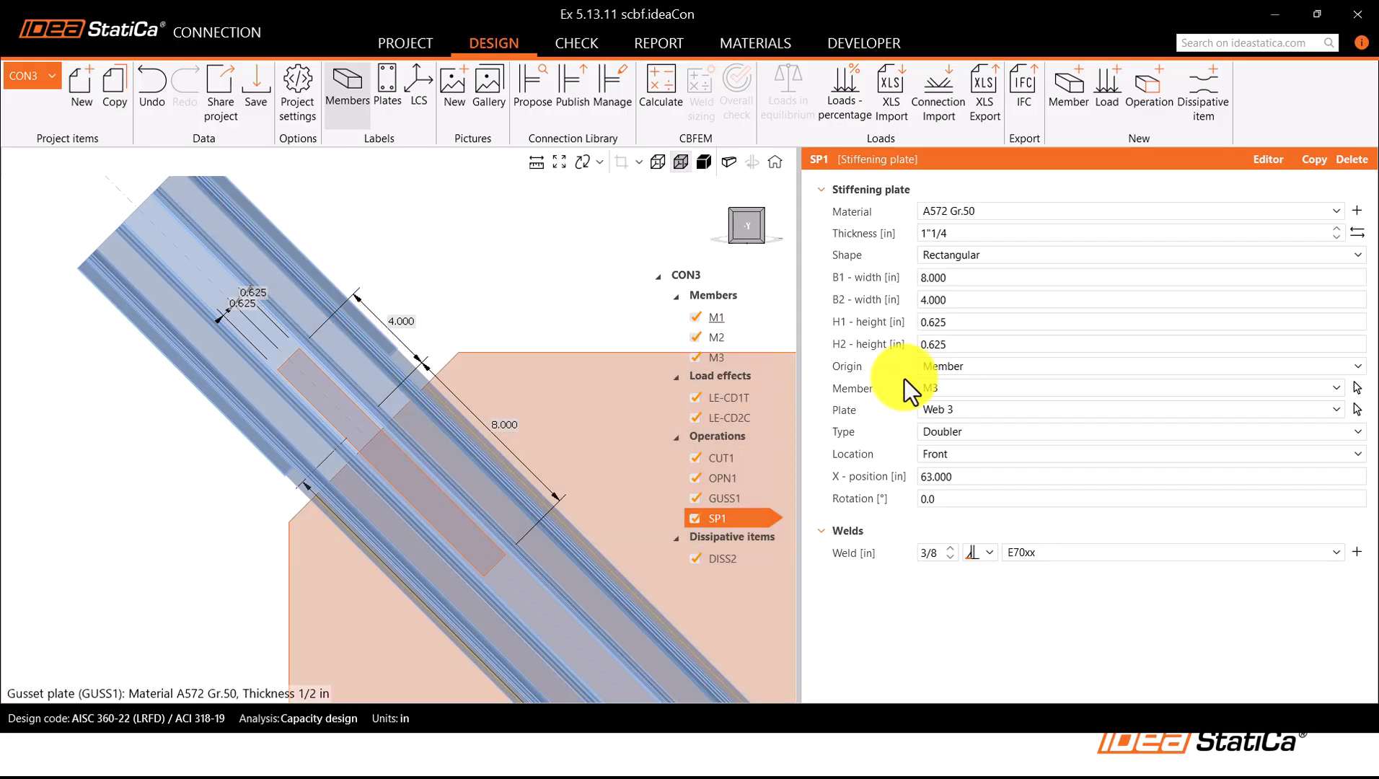
left_click(975, 277)
type("12")
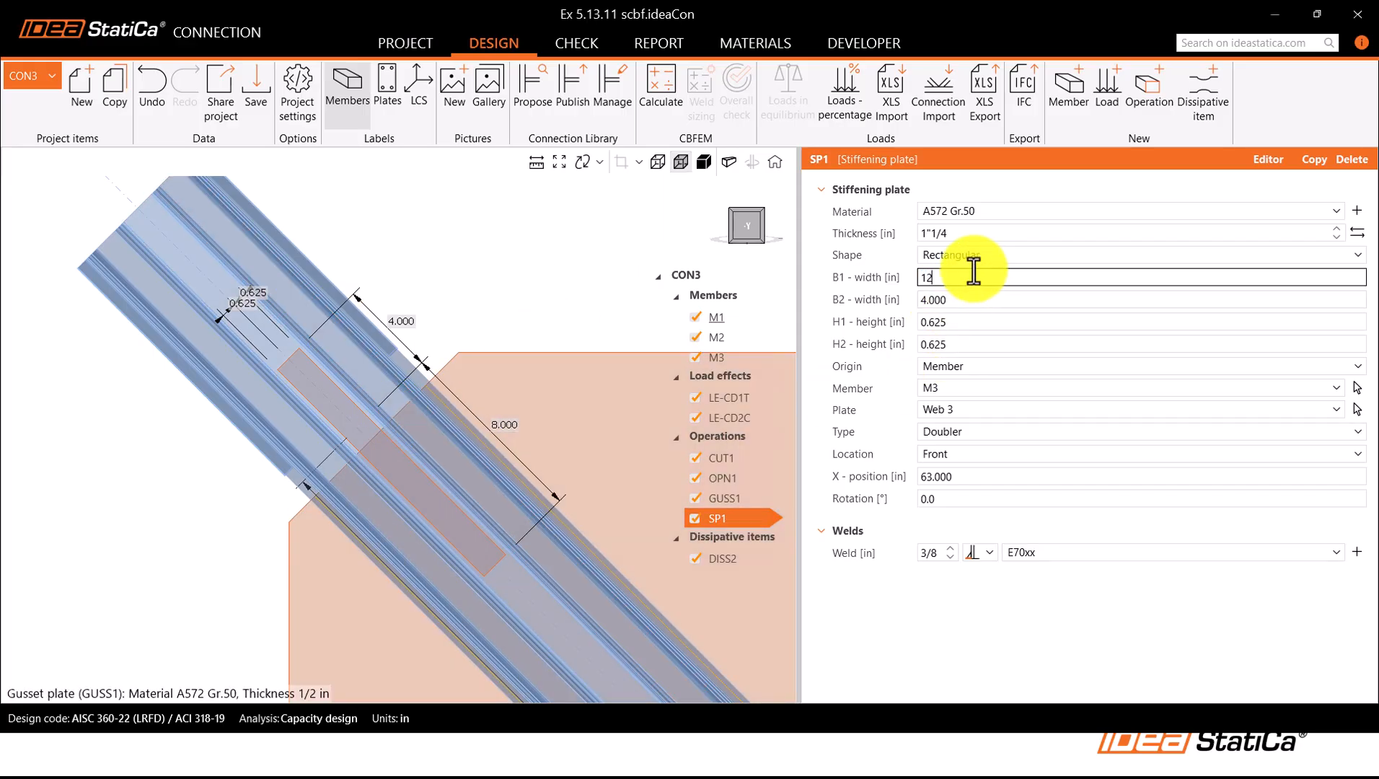
left_click(971, 305)
type("12")
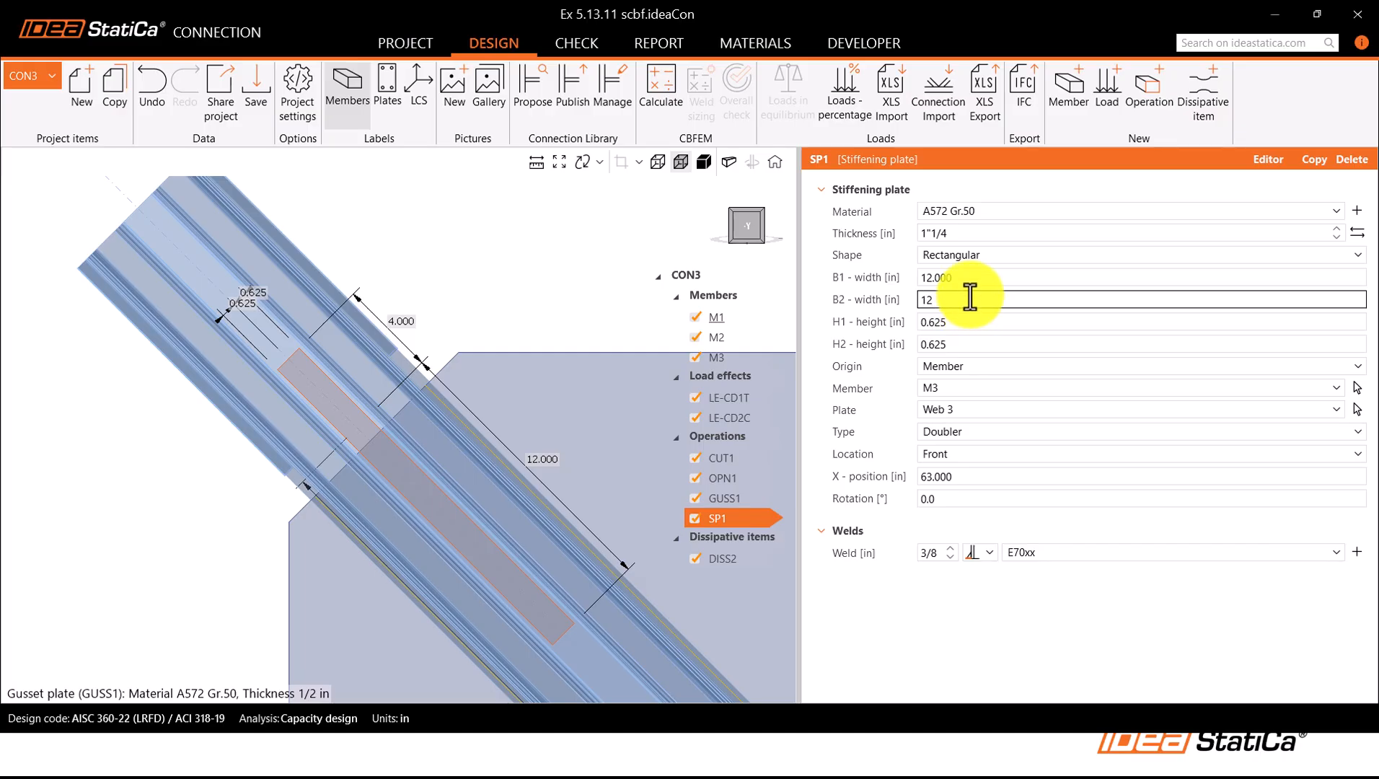
left_click(970, 280)
middle_click_drag(347, 445, 377, 467)
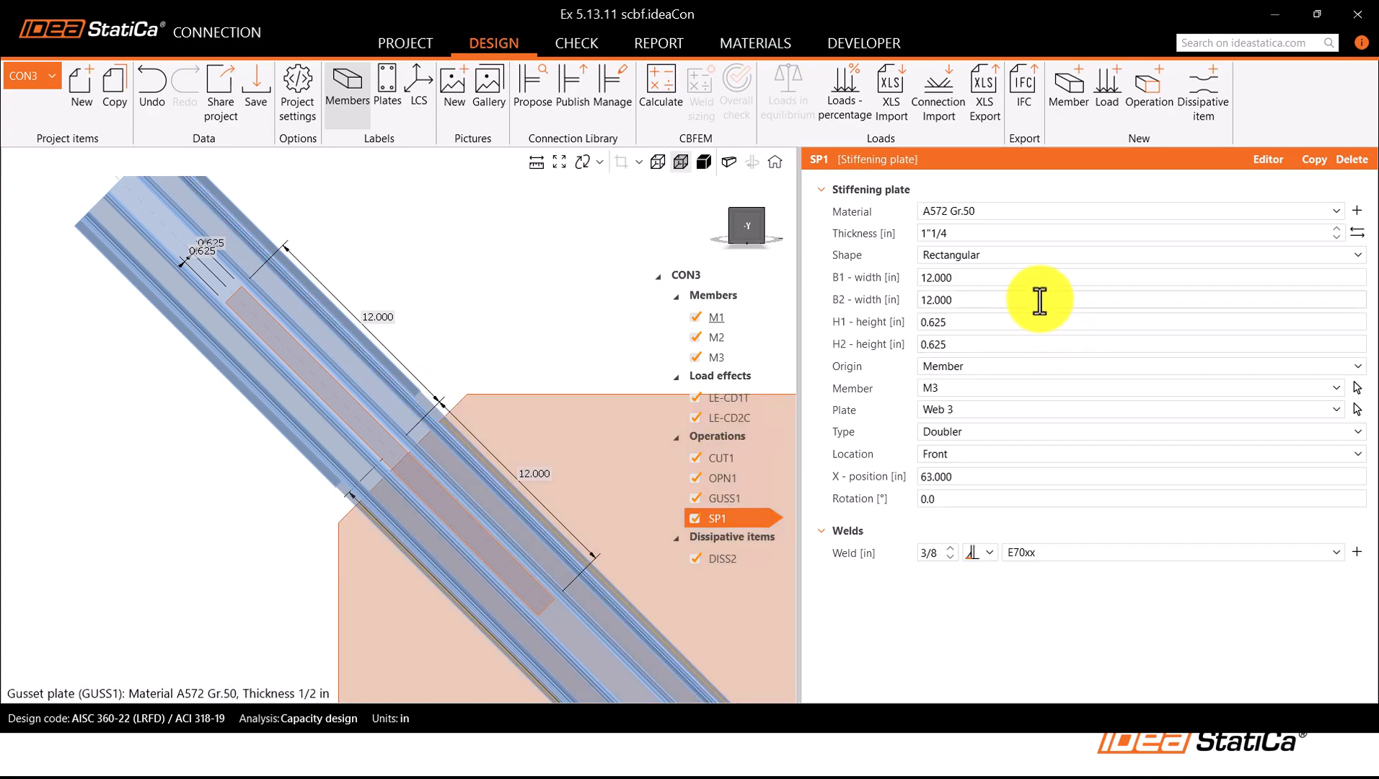
Step: Set the B2 width of doubler plate SP1 to 13.5 in
left_click(964, 299)
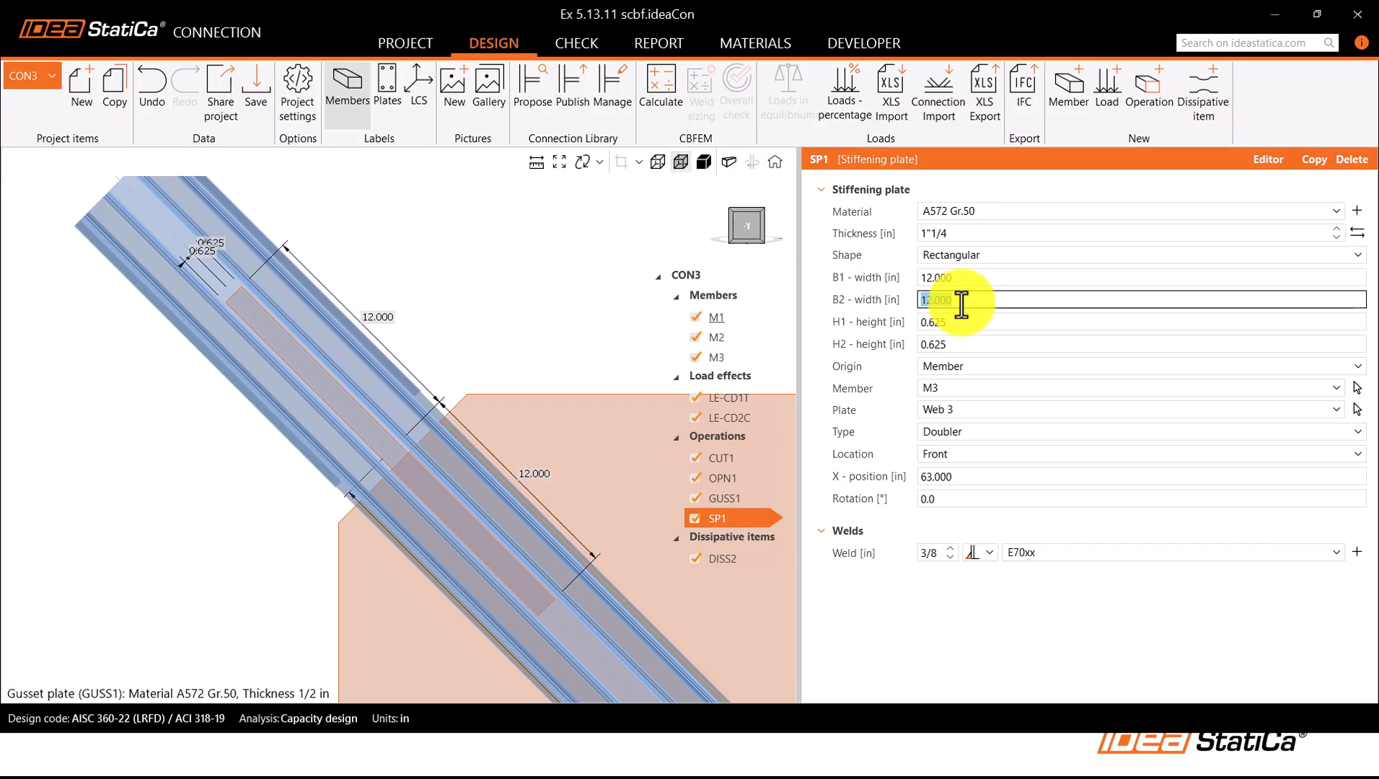
type("13.5")
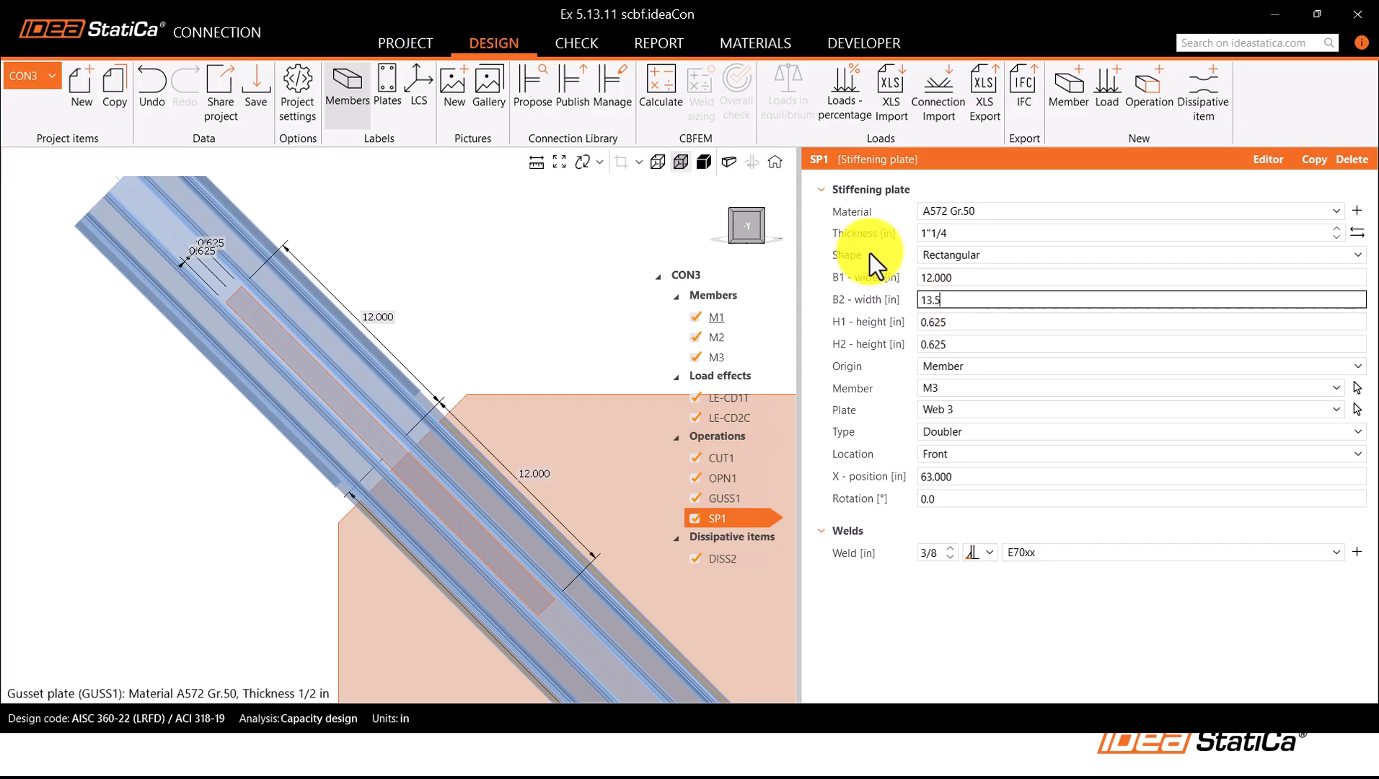
left_click(981, 277)
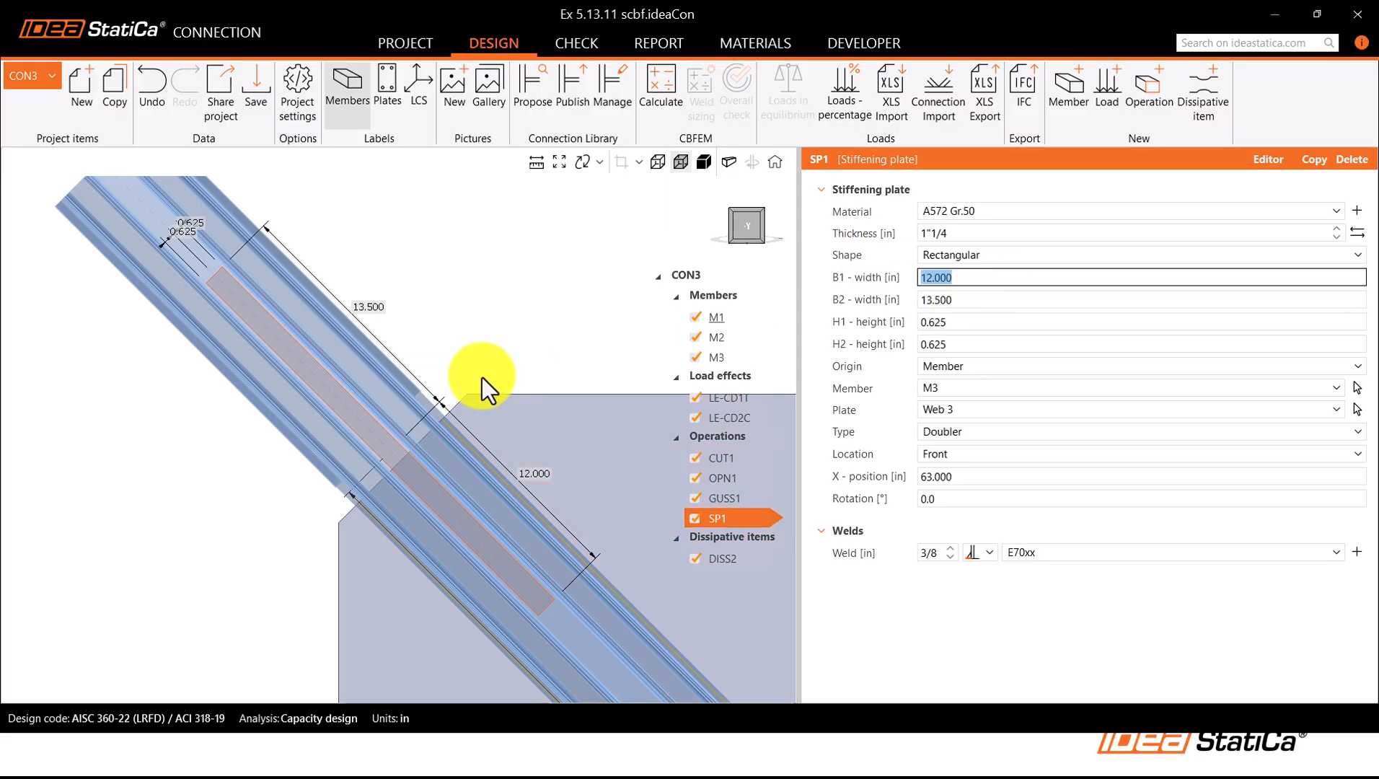
right_click_drag(481, 377, 424, 440)
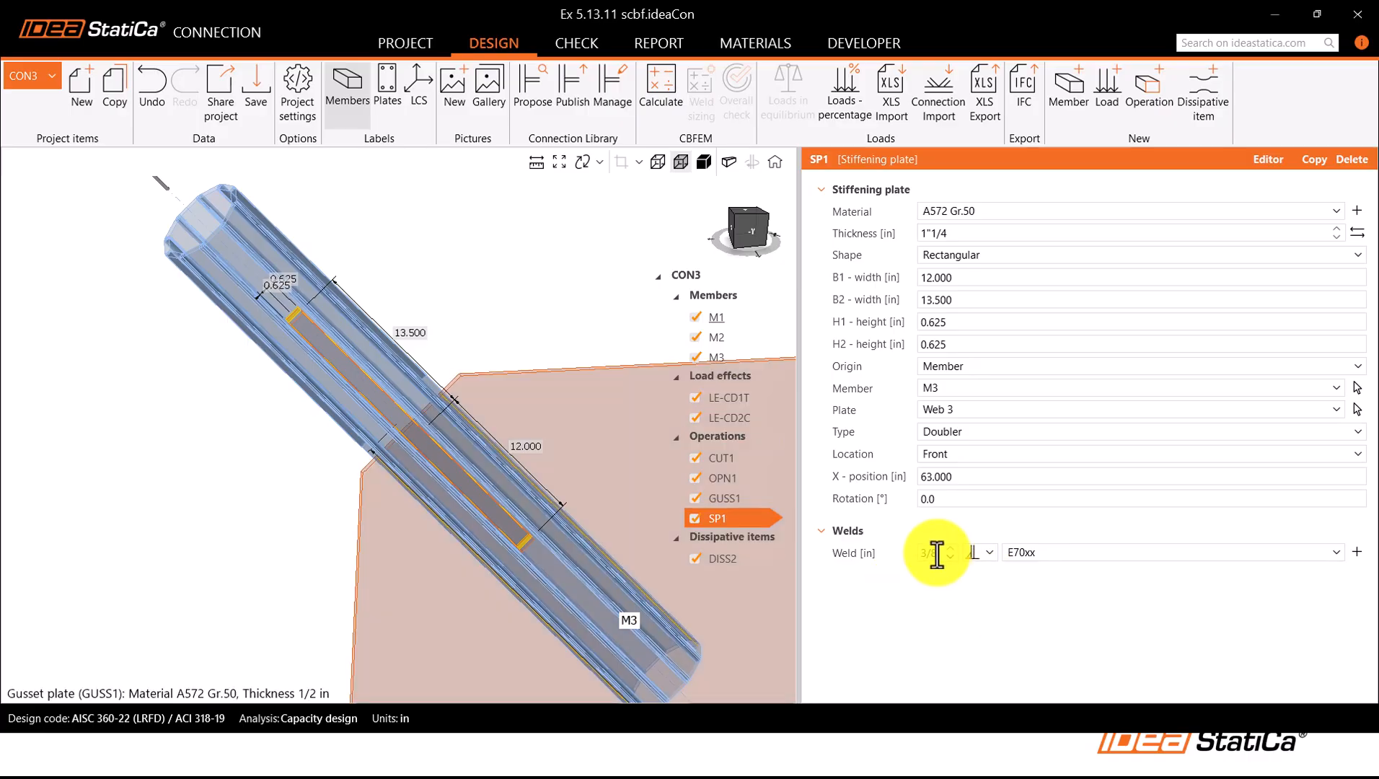
Step: Set SP1's weld size to 1/4 in and inspect the plate on the brace in solid view
left_click(935, 554)
type("1/4")
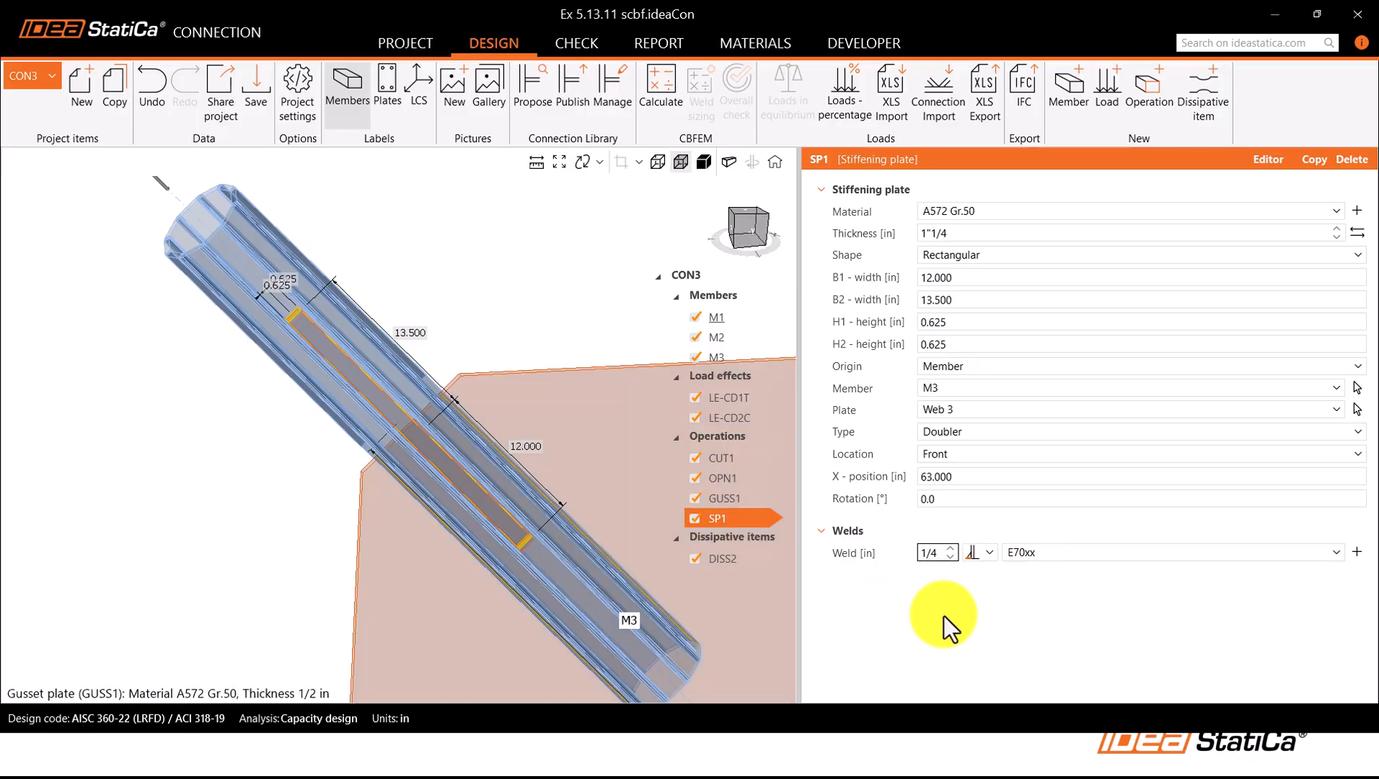
left_click(943, 615)
left_click(696, 172)
scroll(323, 339, "up", 3)
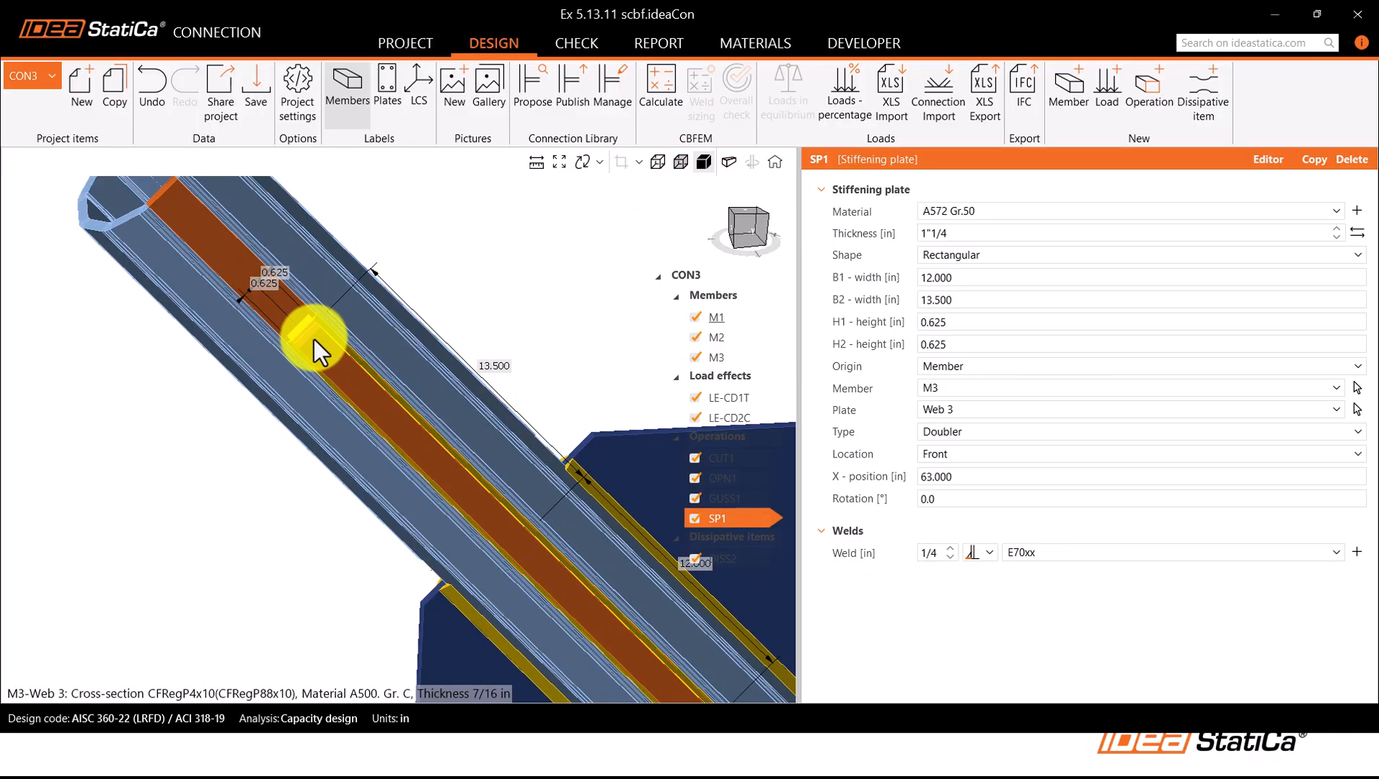
right_click_drag(323, 339, 354, 502)
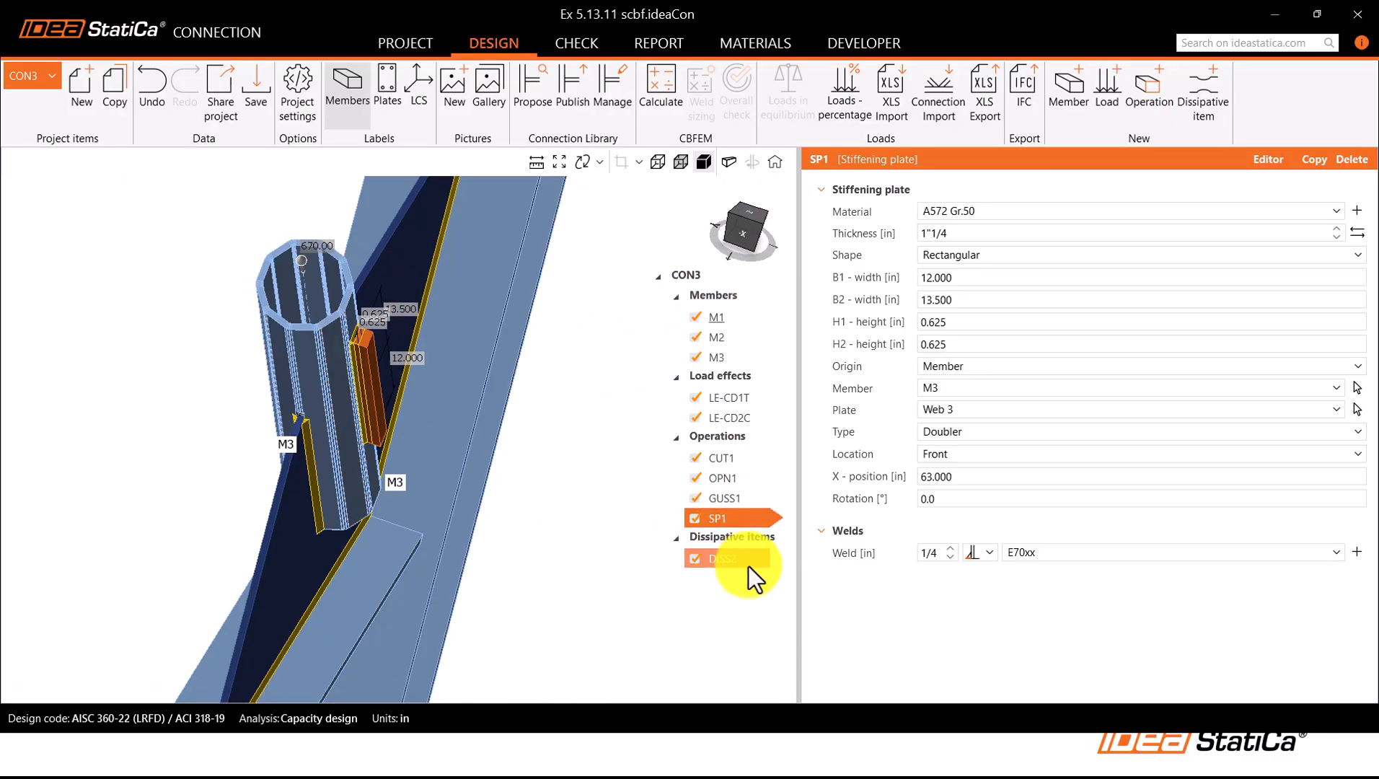
Step: Copy doubler plate SP1 and attach the copy to plate Web 8 of member M3
right_click(720, 516)
left_click(696, 528)
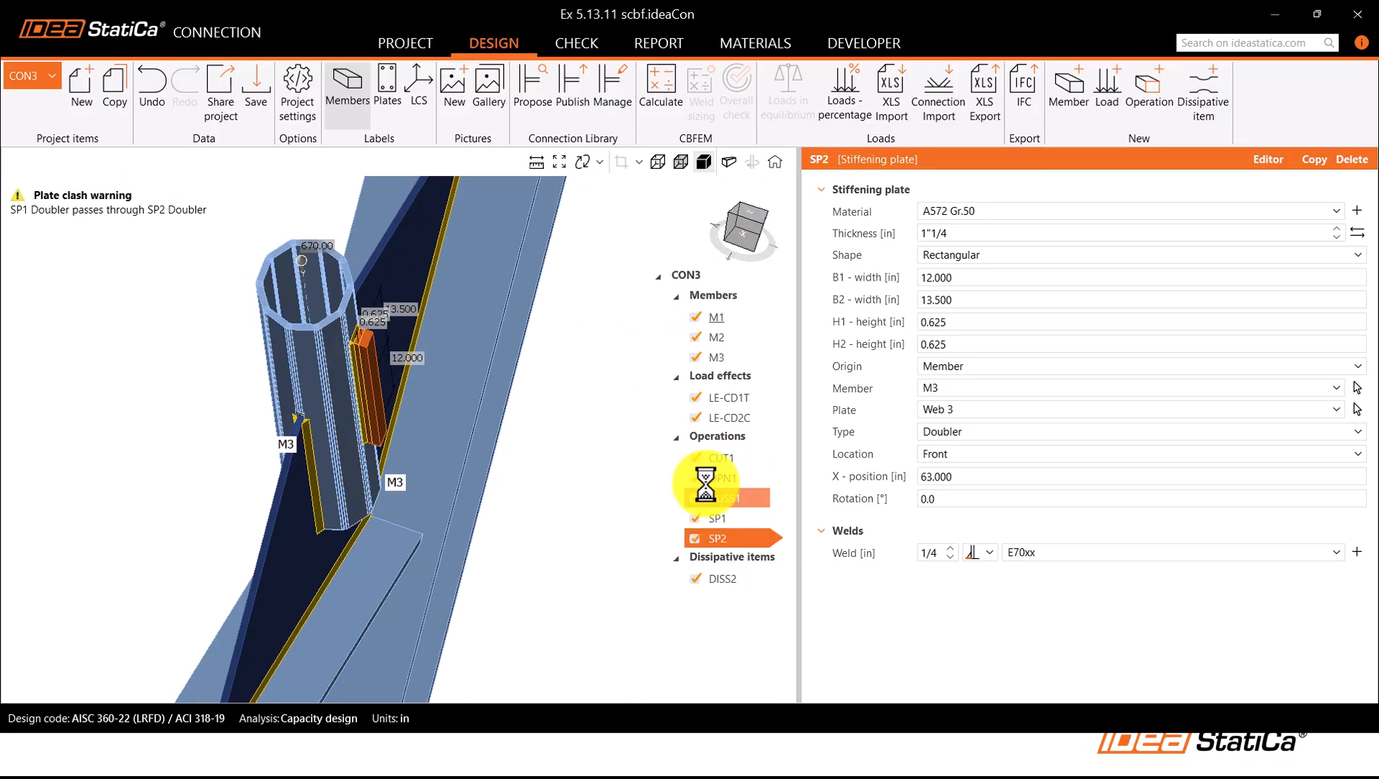
right_click_drag(432, 512, 549, 408)
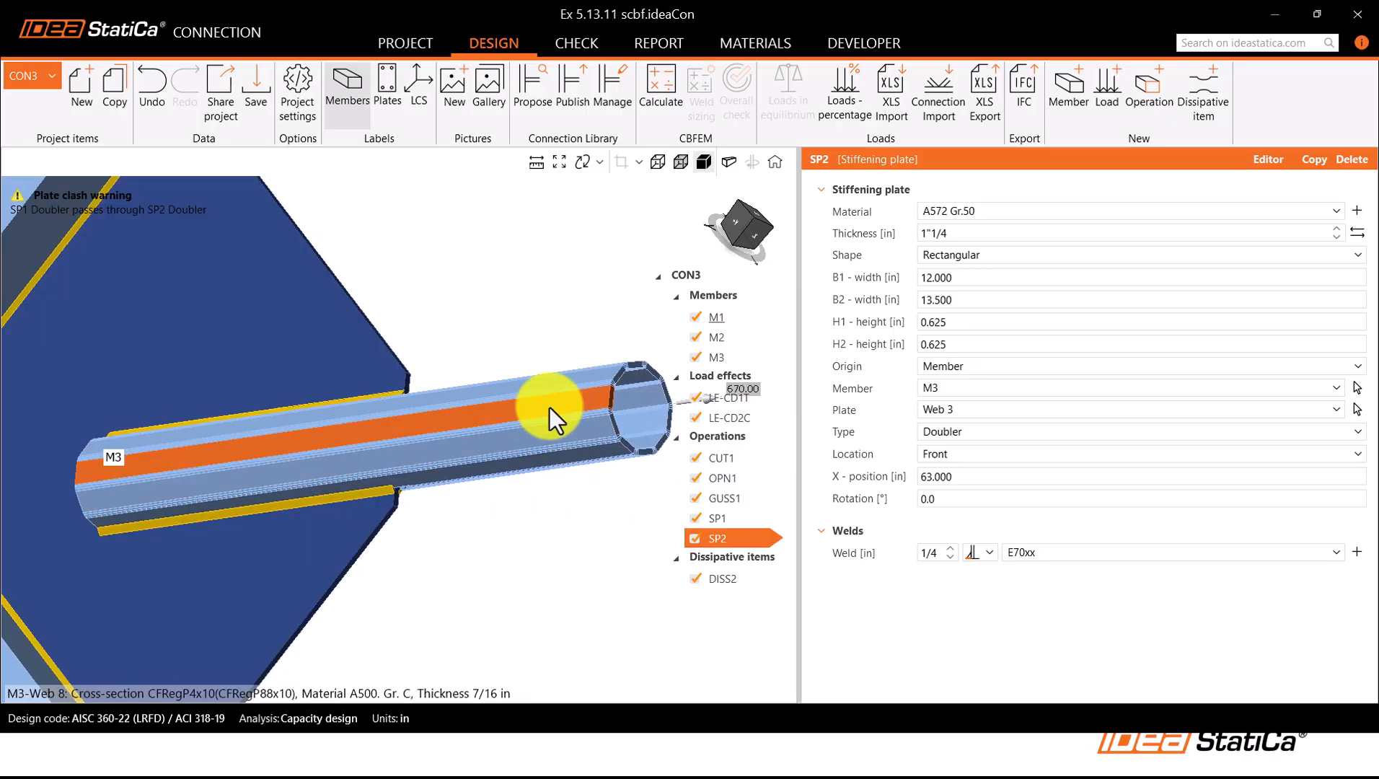
left_click(949, 409)
scroll(956, 331, "up", 3)
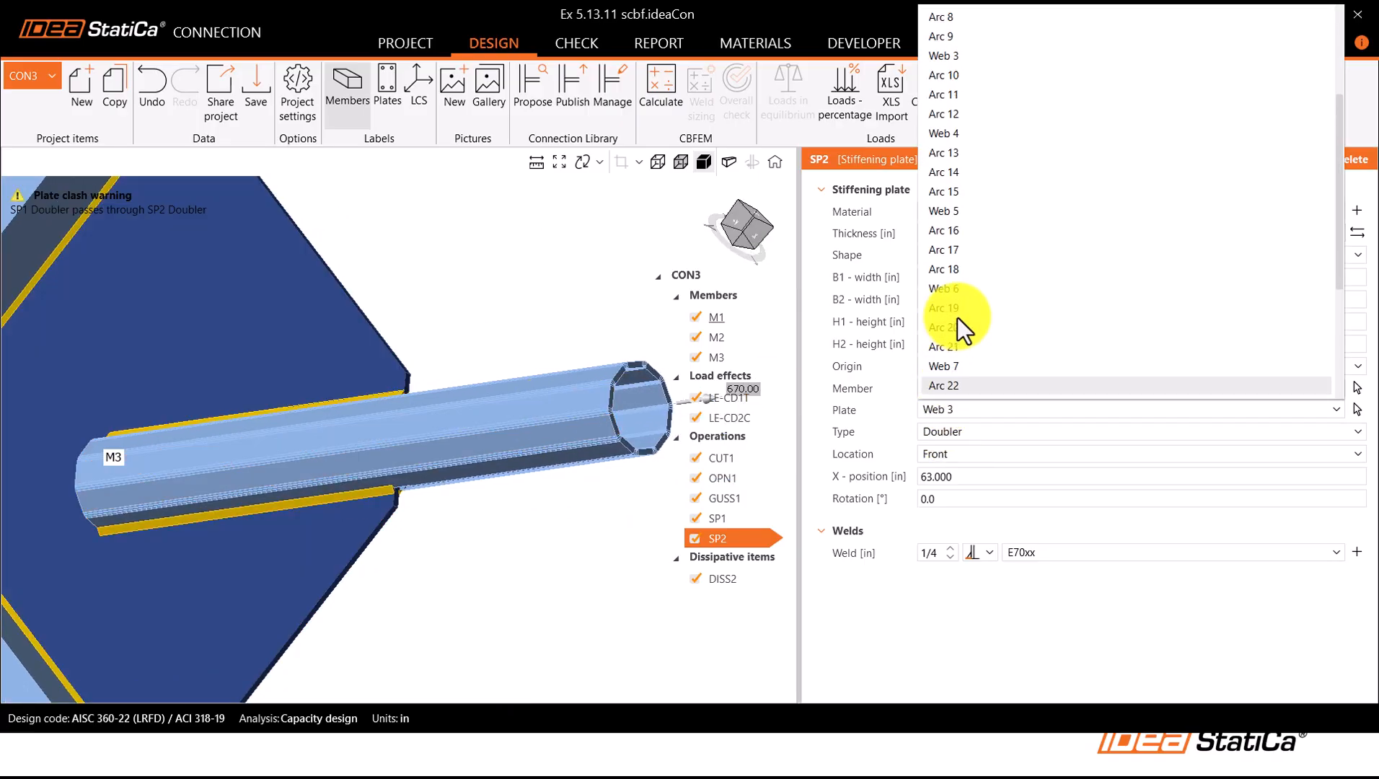
scroll(964, 318, "down", 6)
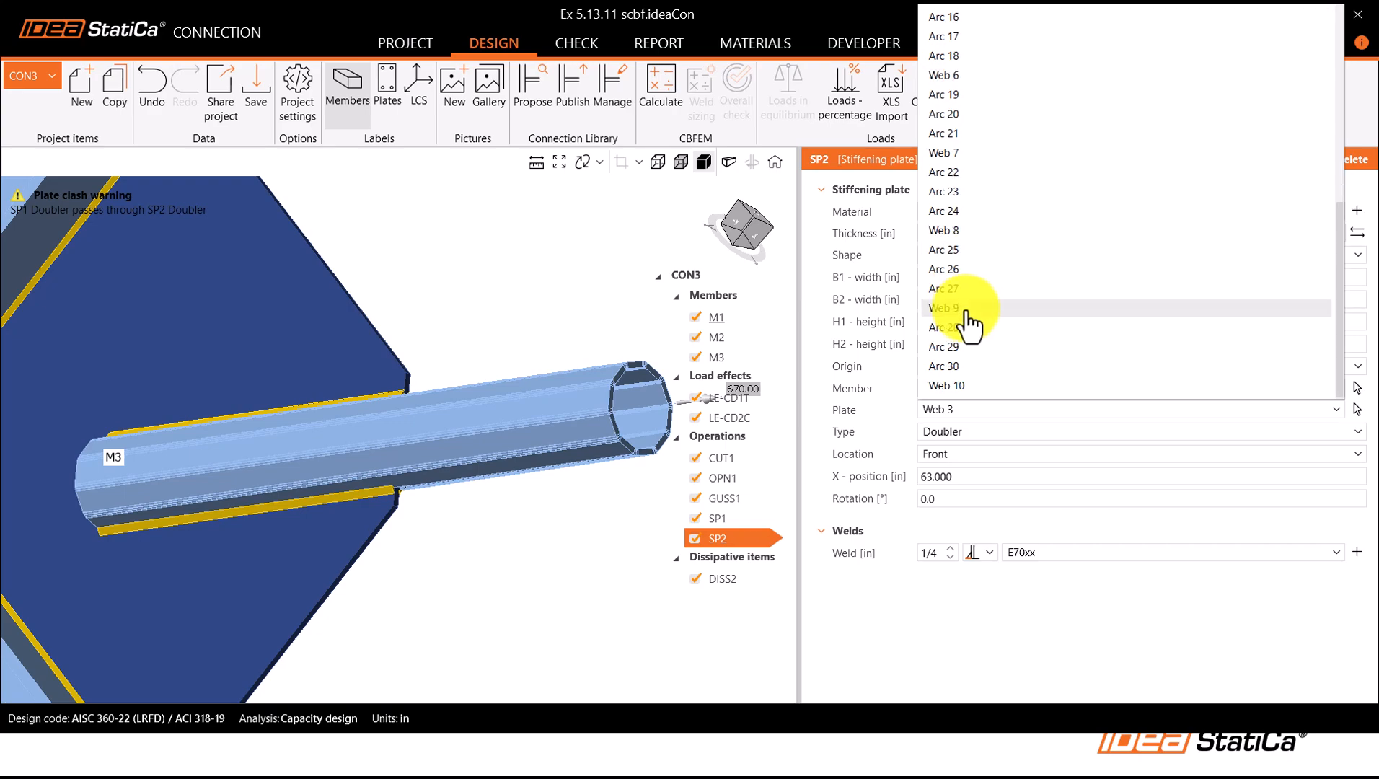
left_click(963, 231)
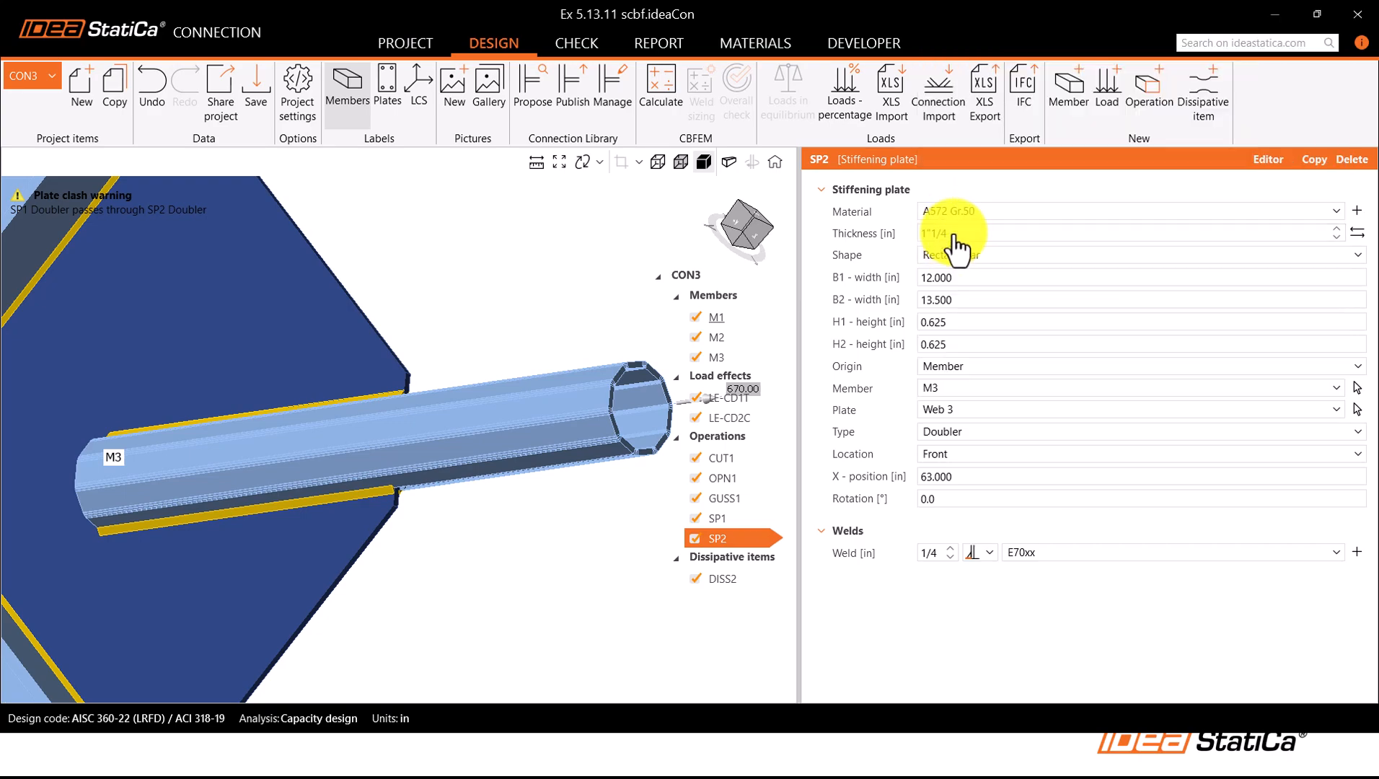
Step: Check the second doubler plate on the brace and run the connection calculation
left_click(777, 165)
scroll(425, 338, "up", 5)
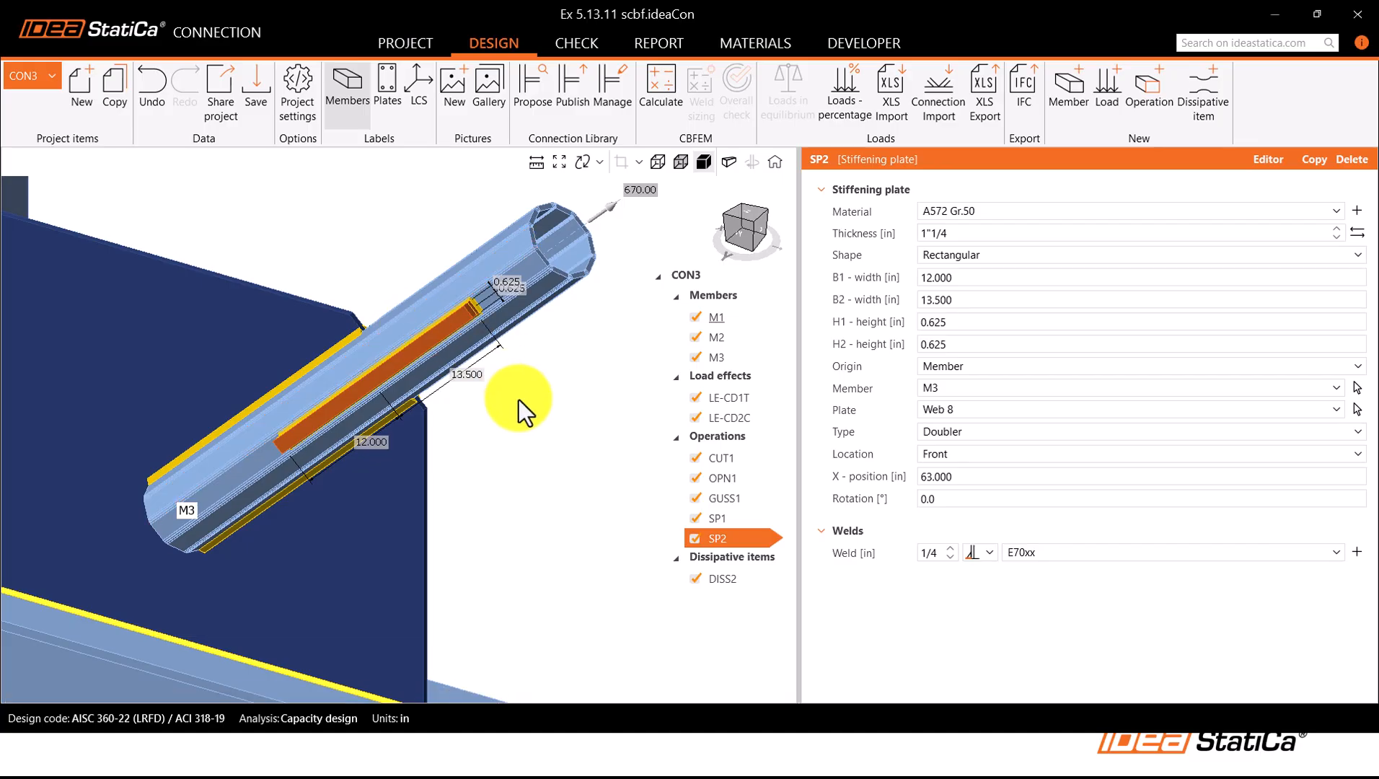
right_click_drag(517, 399, 548, 317)
left_click(737, 232)
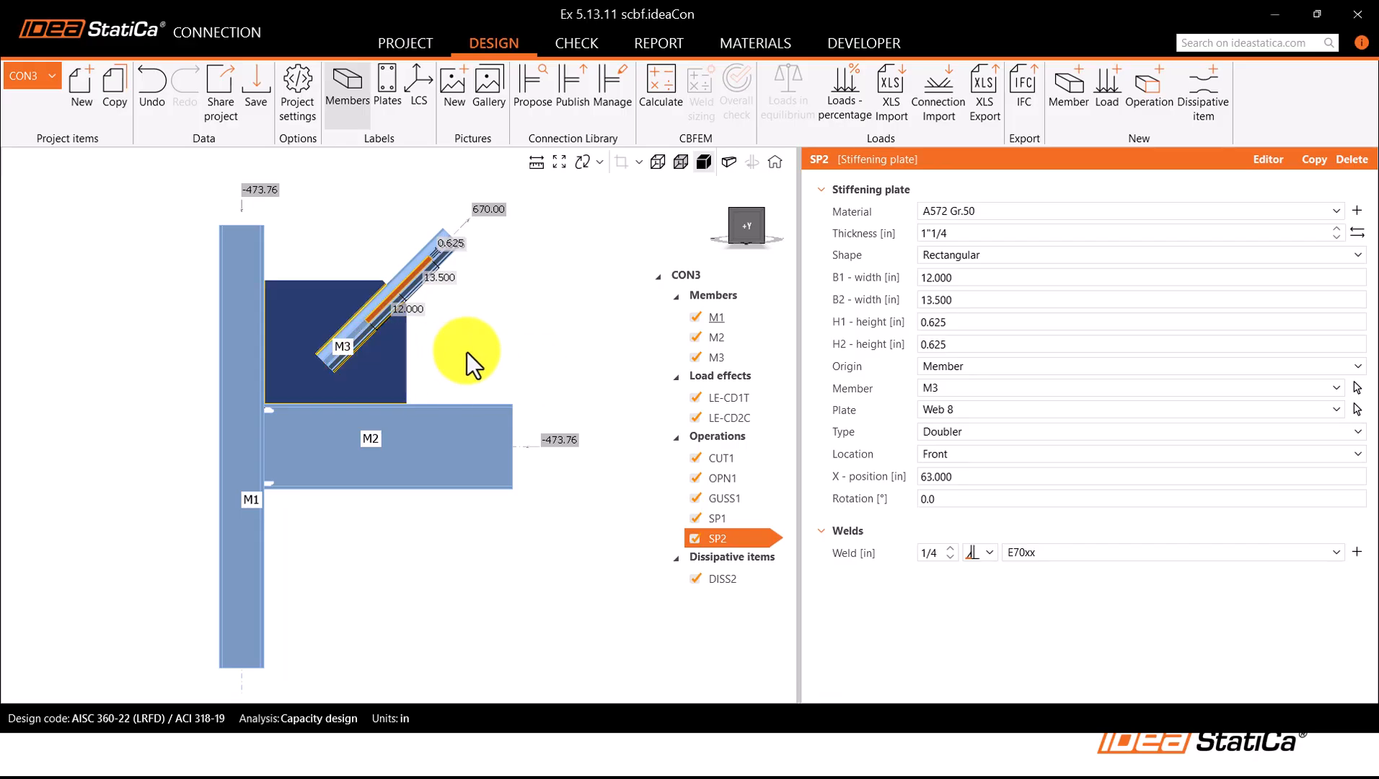
left_click(668, 108)
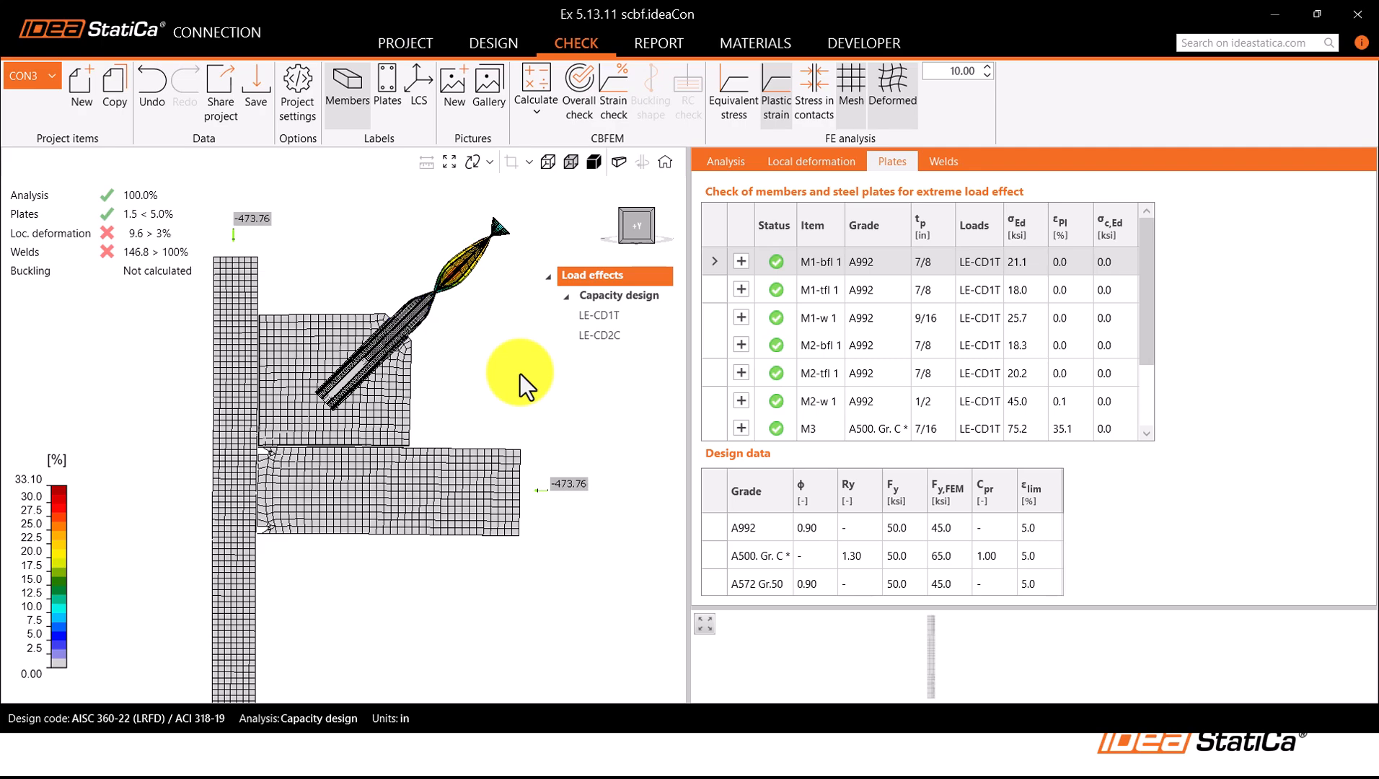
Step: Turn off the deformed shape and examine the plastic strain along brace M3 around the doubler plates
left_click(892, 109)
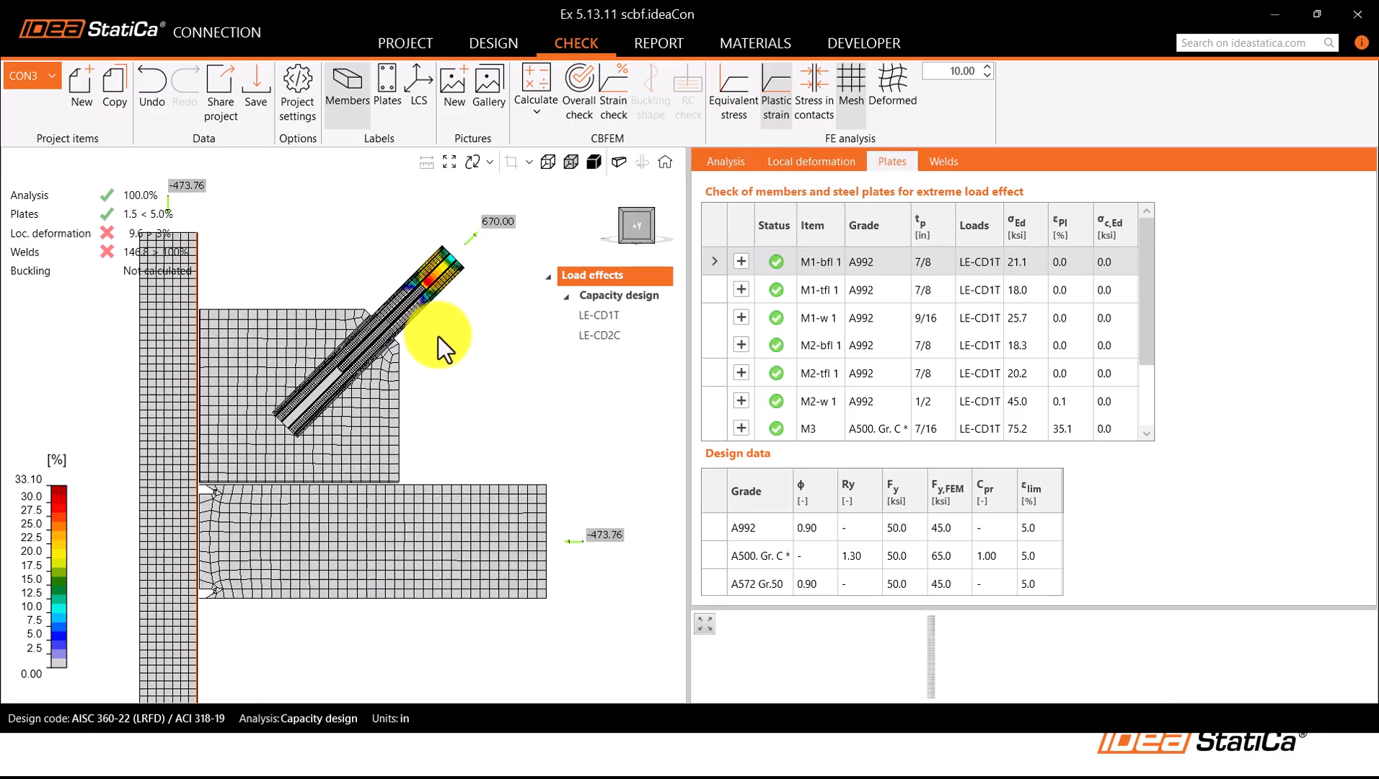
middle_click_drag(391, 329, 465, 302)
scroll(465, 303, "up", 2)
scroll(465, 303, "up", 3)
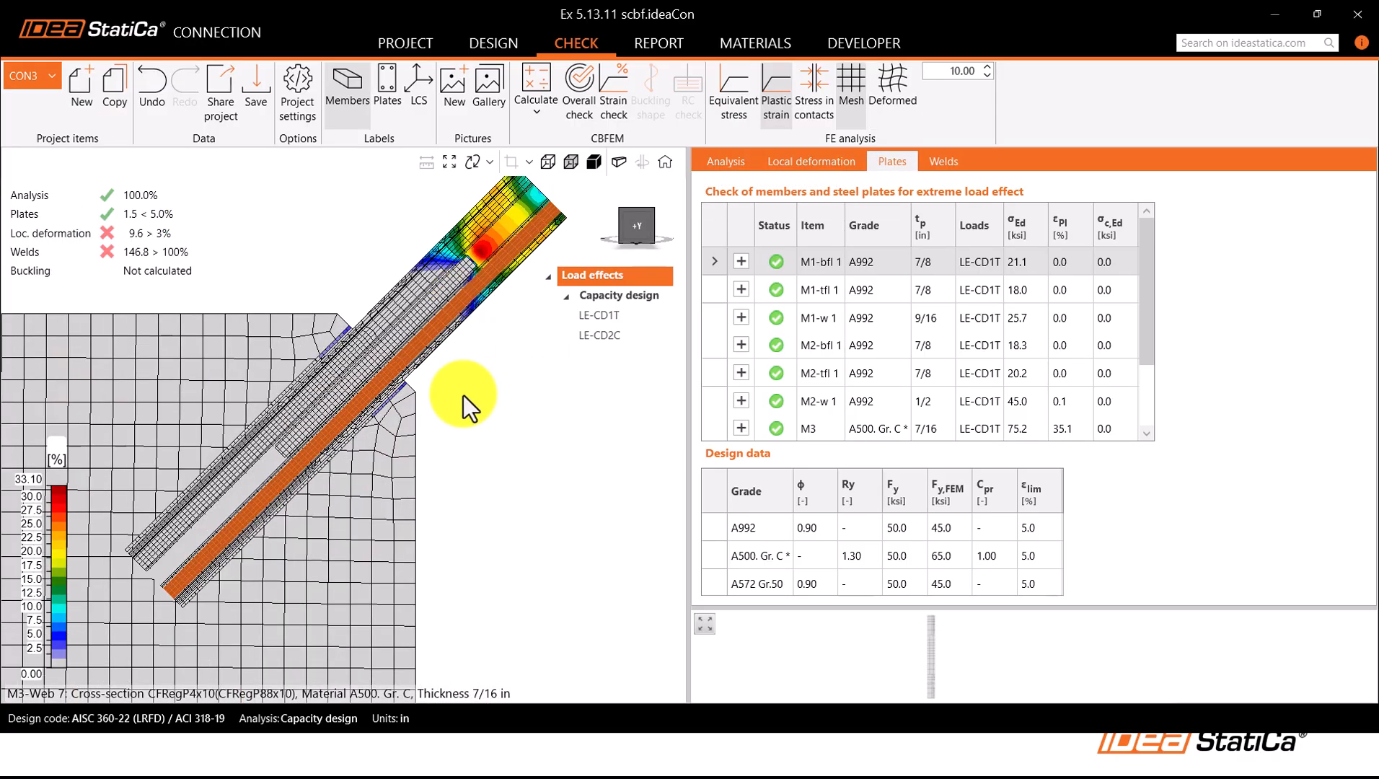
right_click_drag(463, 395, 636, 240)
left_click(628, 233)
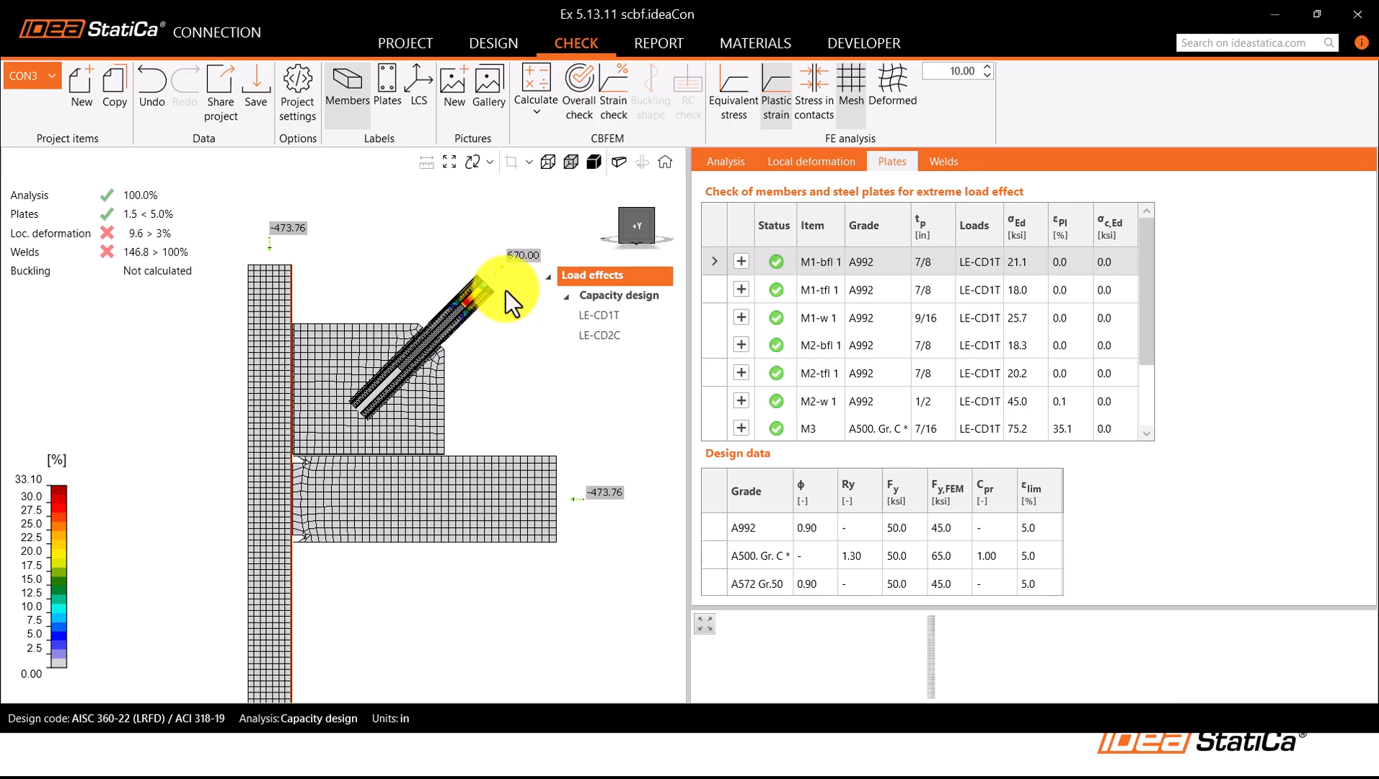
Step: Display the results for load effect LE-CD2C, viewing the brace's plastic strain and the weld checks
left_click(618, 334)
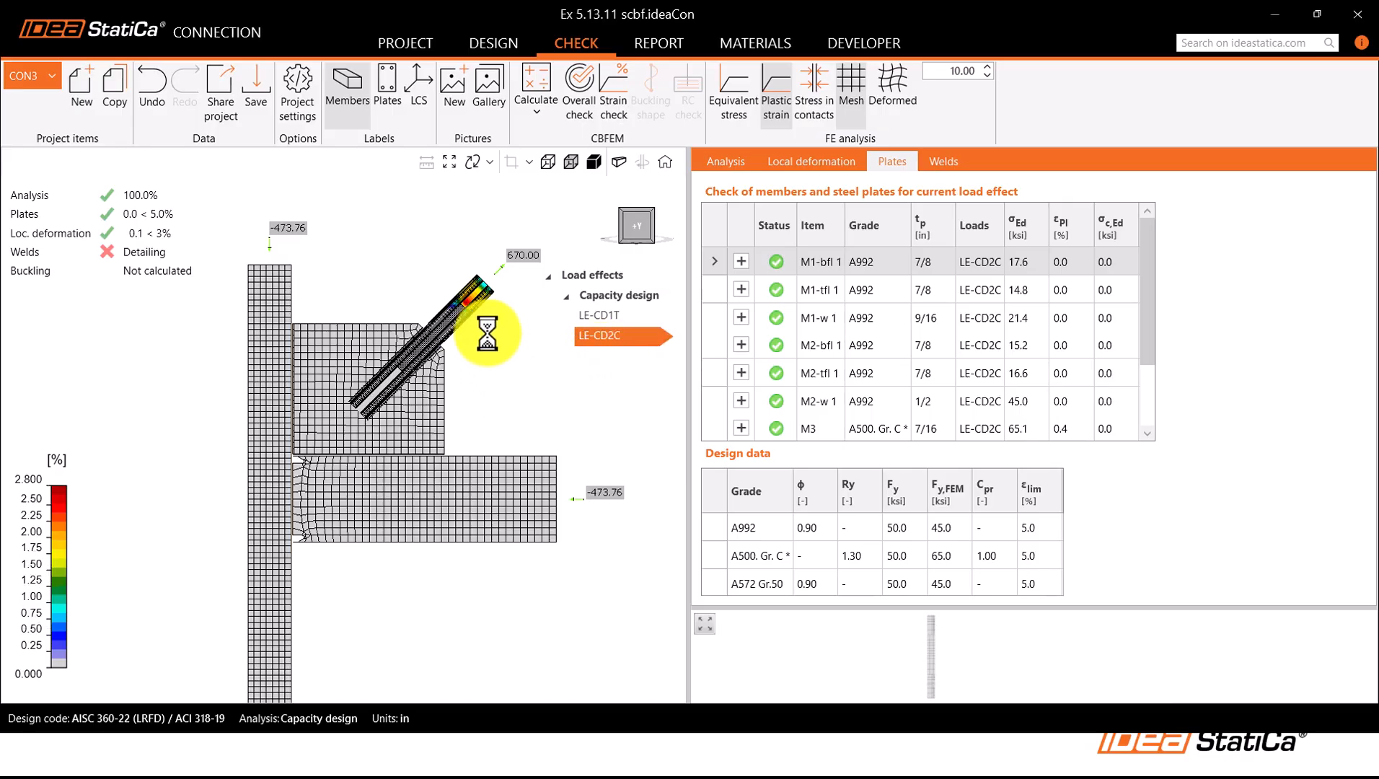
scroll(459, 318, "up", 3)
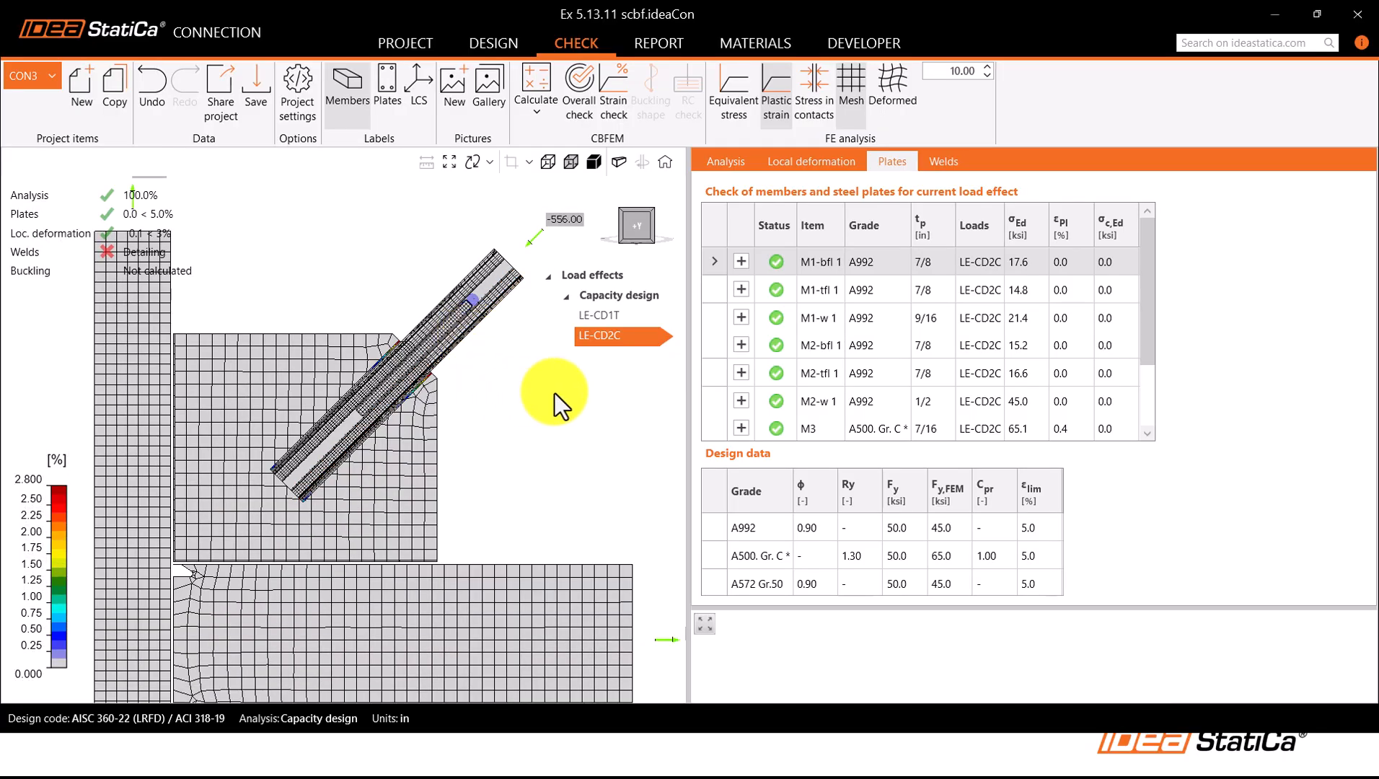
left_click(945, 162)
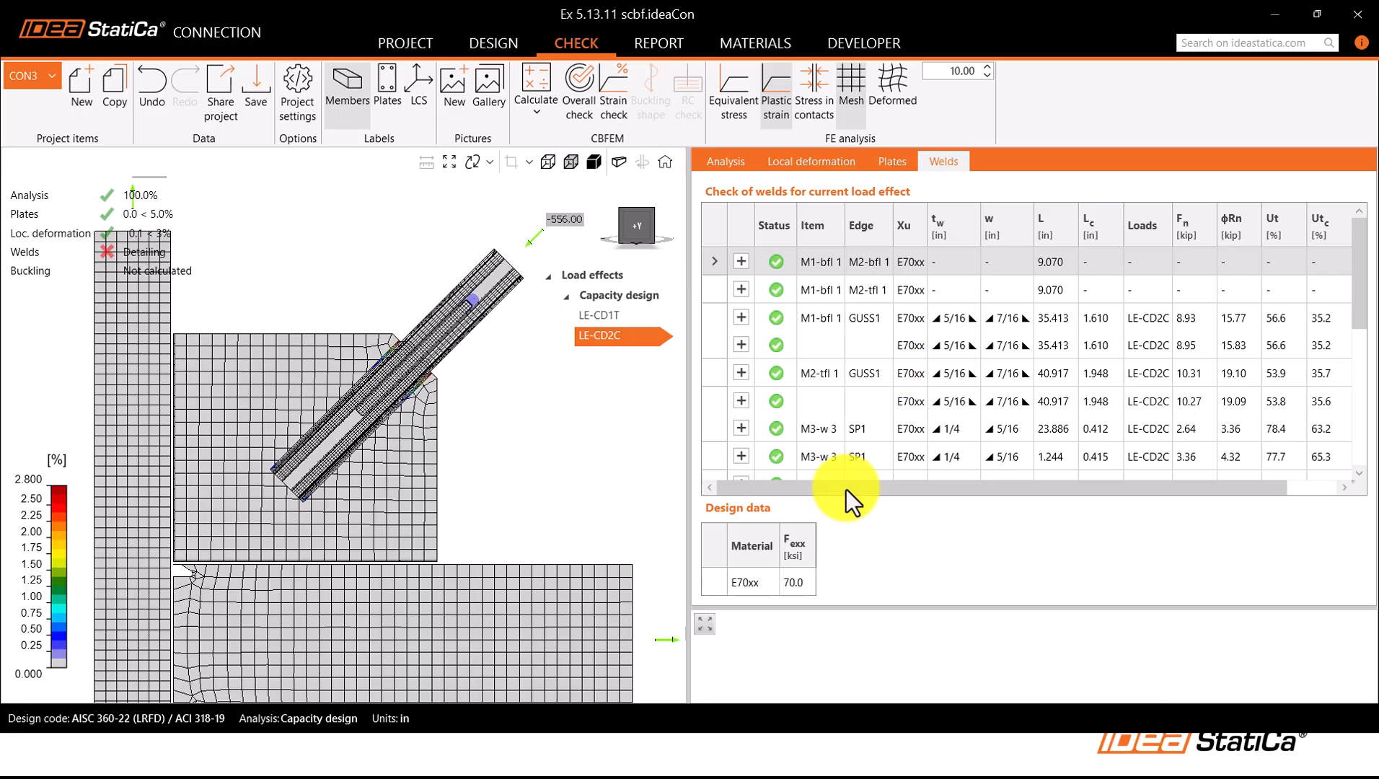
Step: Examine the detailing status of the SP1 and SP2 doubler plate welds and the plastic strain across the whole connection
left_click_drag(1156, 490, 1219, 490)
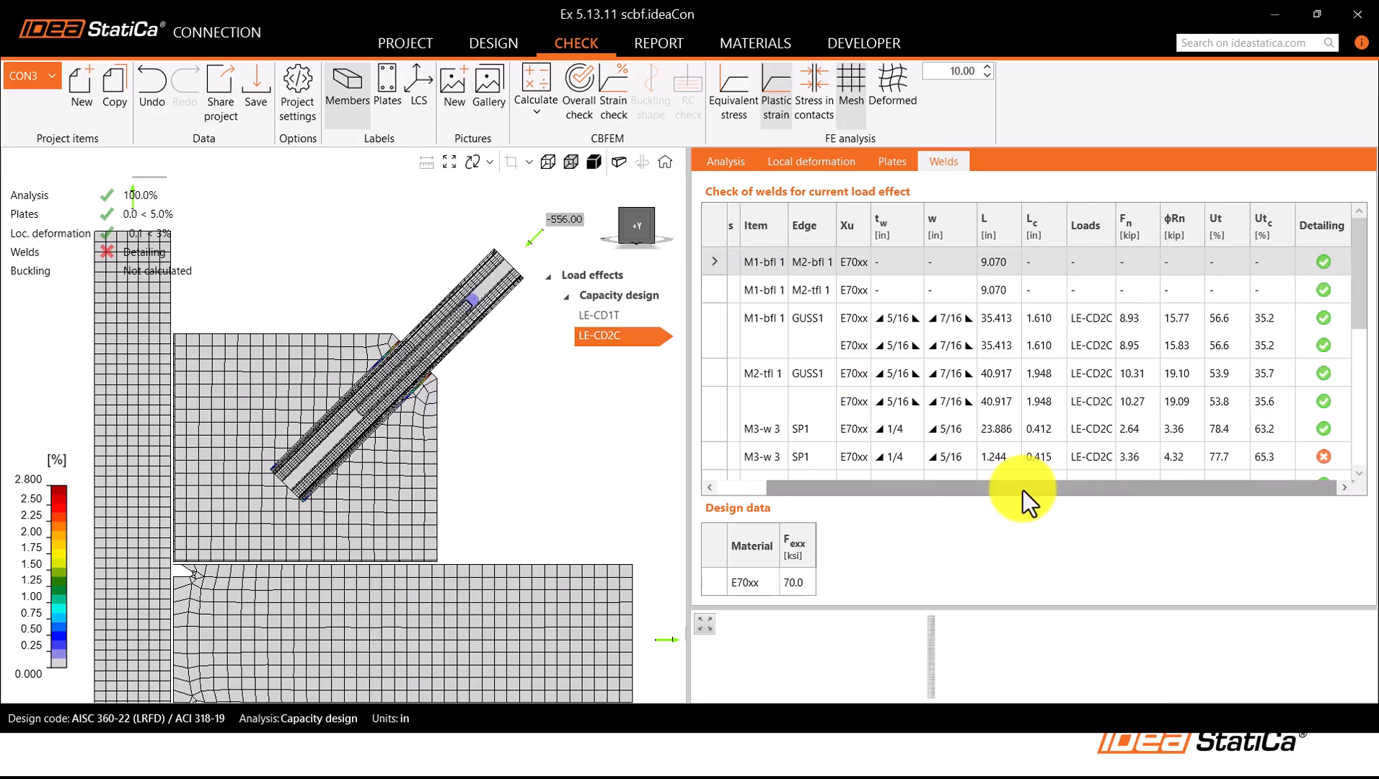
scroll(1269, 426, "down", 2)
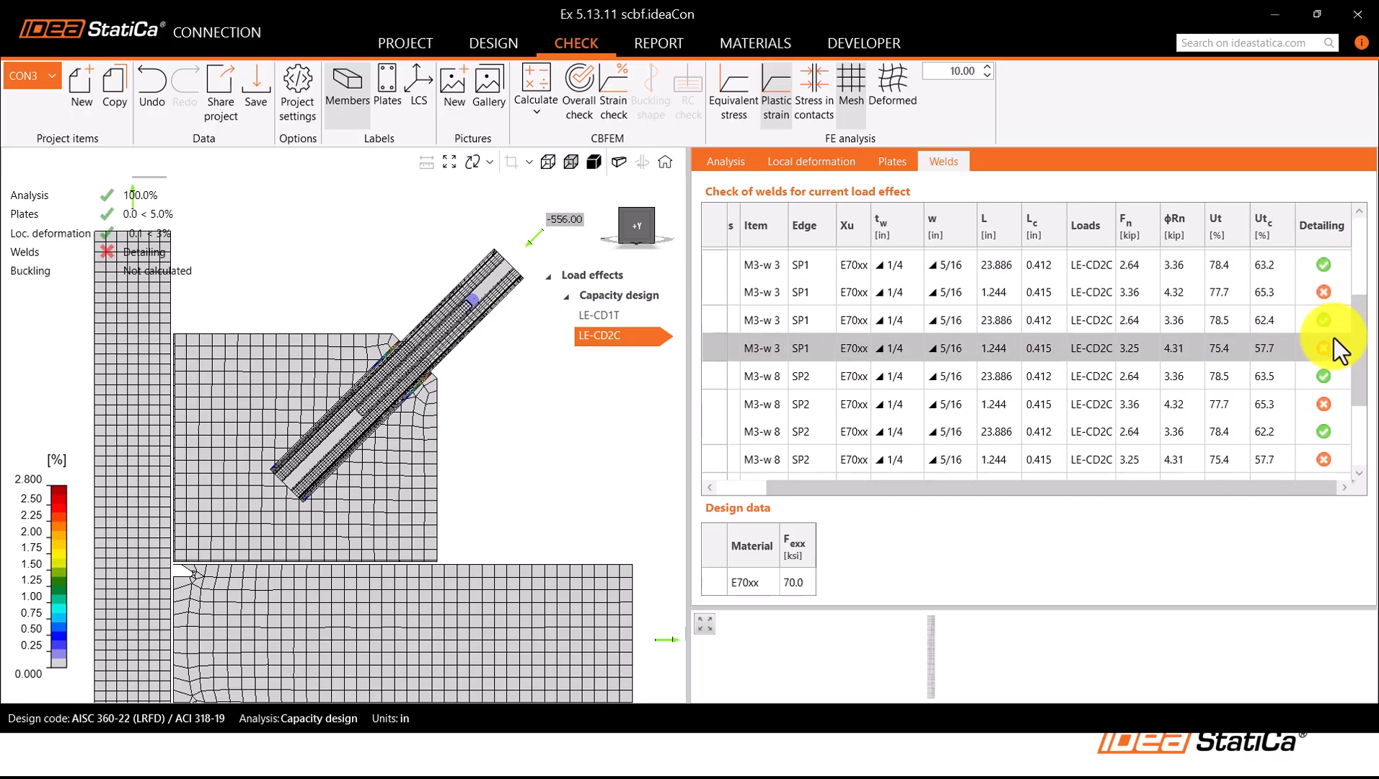
left_click_drag(1254, 493, 1058, 483)
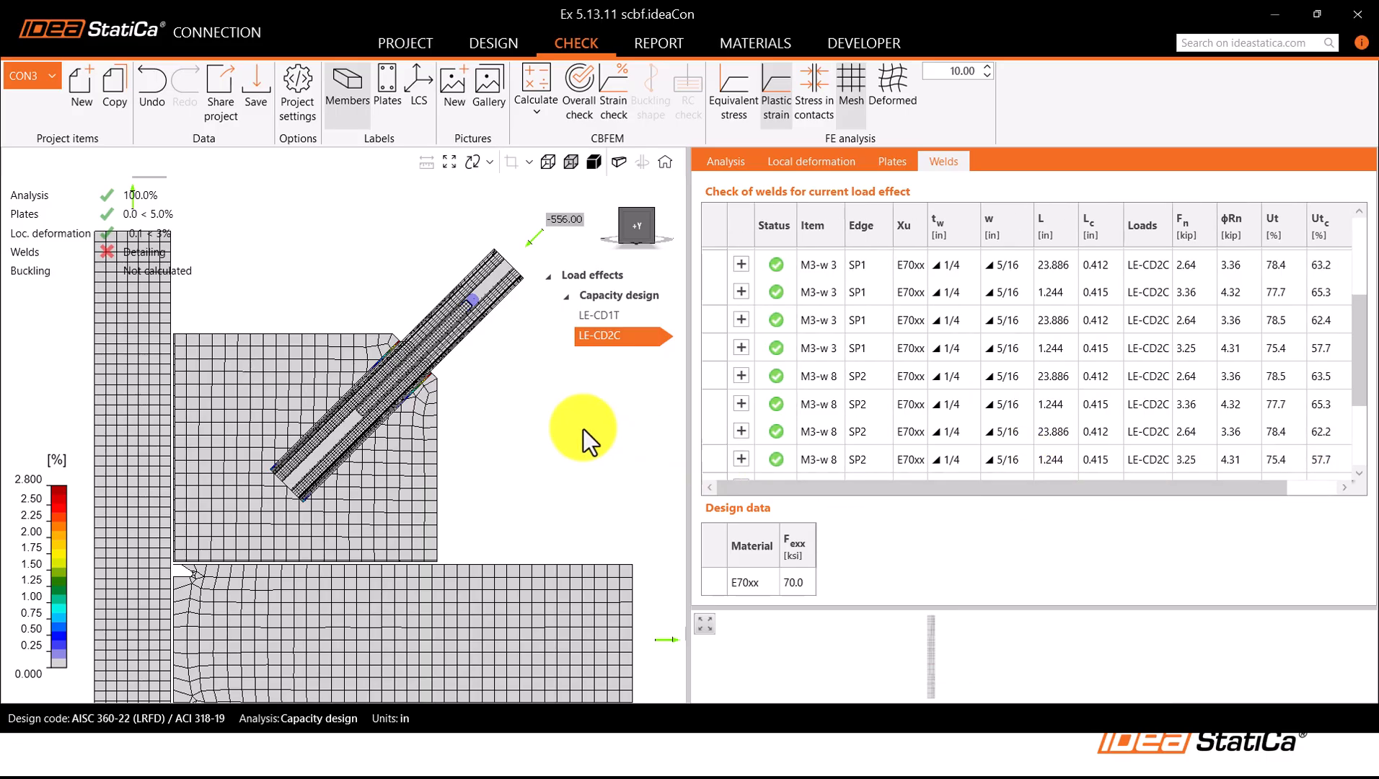
scroll(503, 403, "down", 2)
scroll(506, 424, "down", 1)
middle_click_drag(506, 426, 472, 387)
scroll(471, 389, "down", 2)
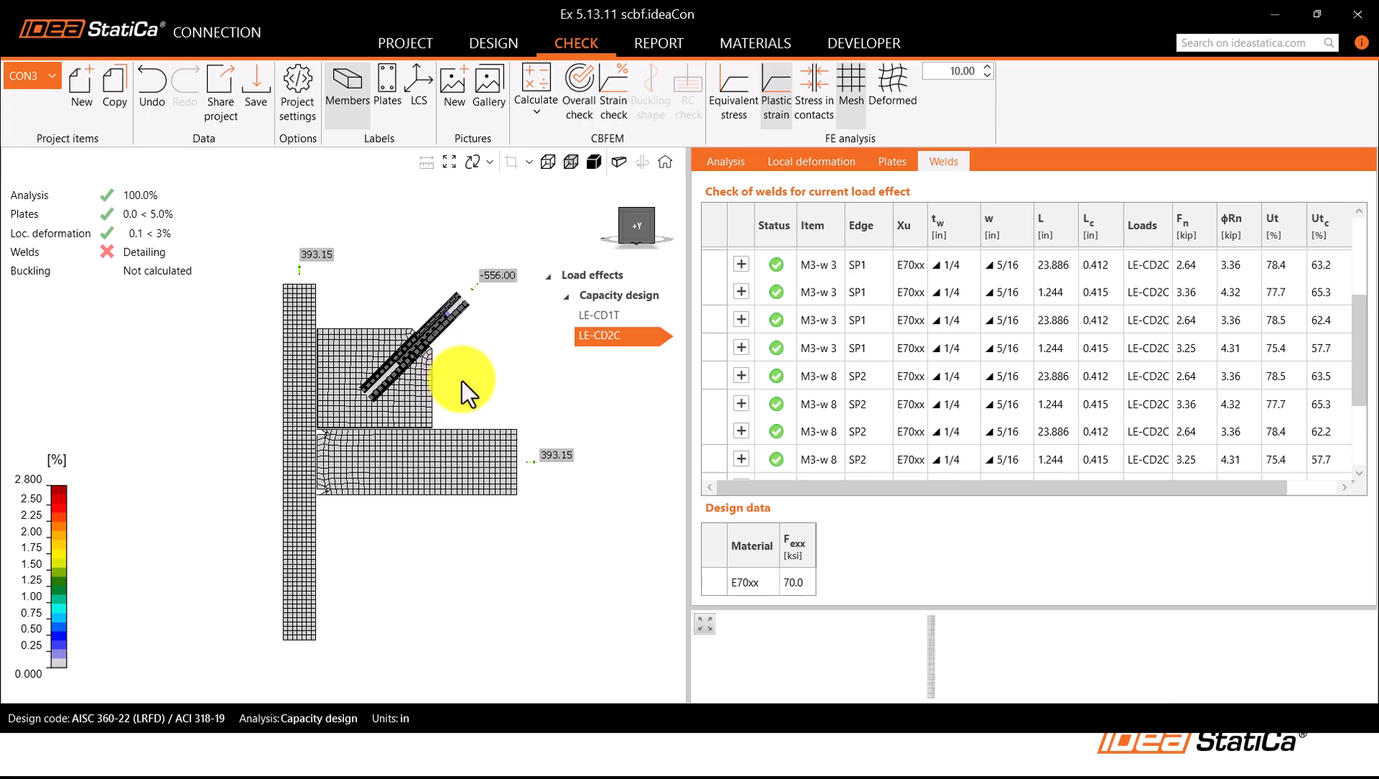
scroll(461, 380, "up", 1)
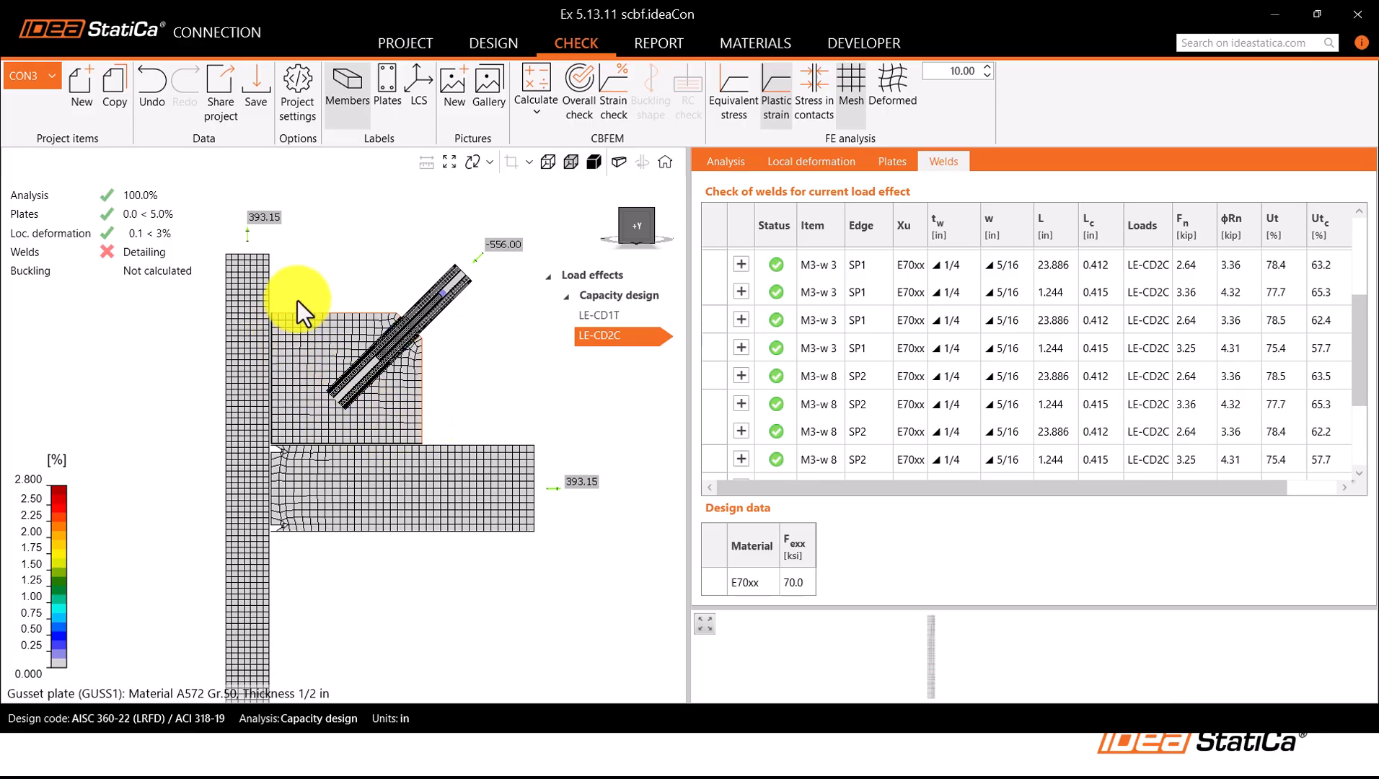
scroll(389, 373, "down", 2)
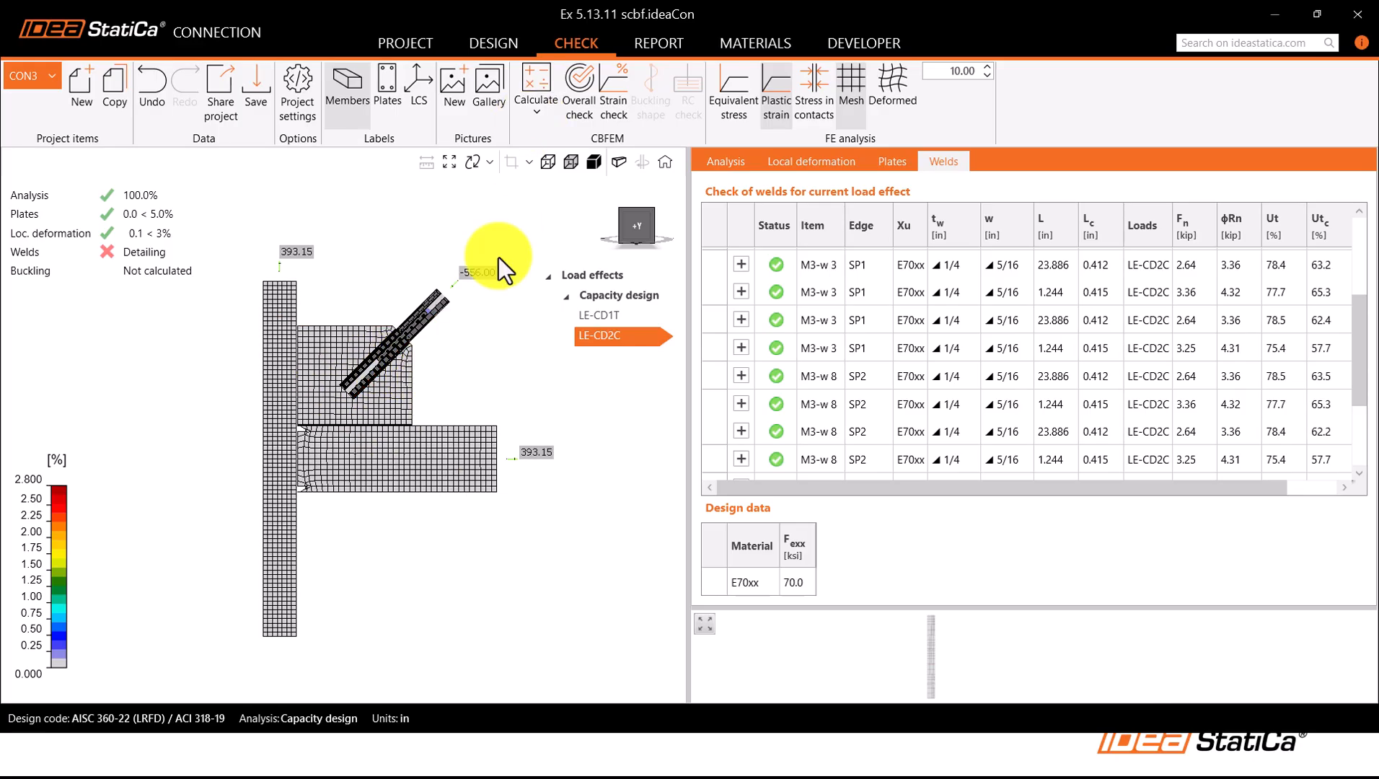
Step: Deactivate load effect LE-CD1T and run the stress/strain buckling analysis for LE-CD2C only
left_click(499, 45)
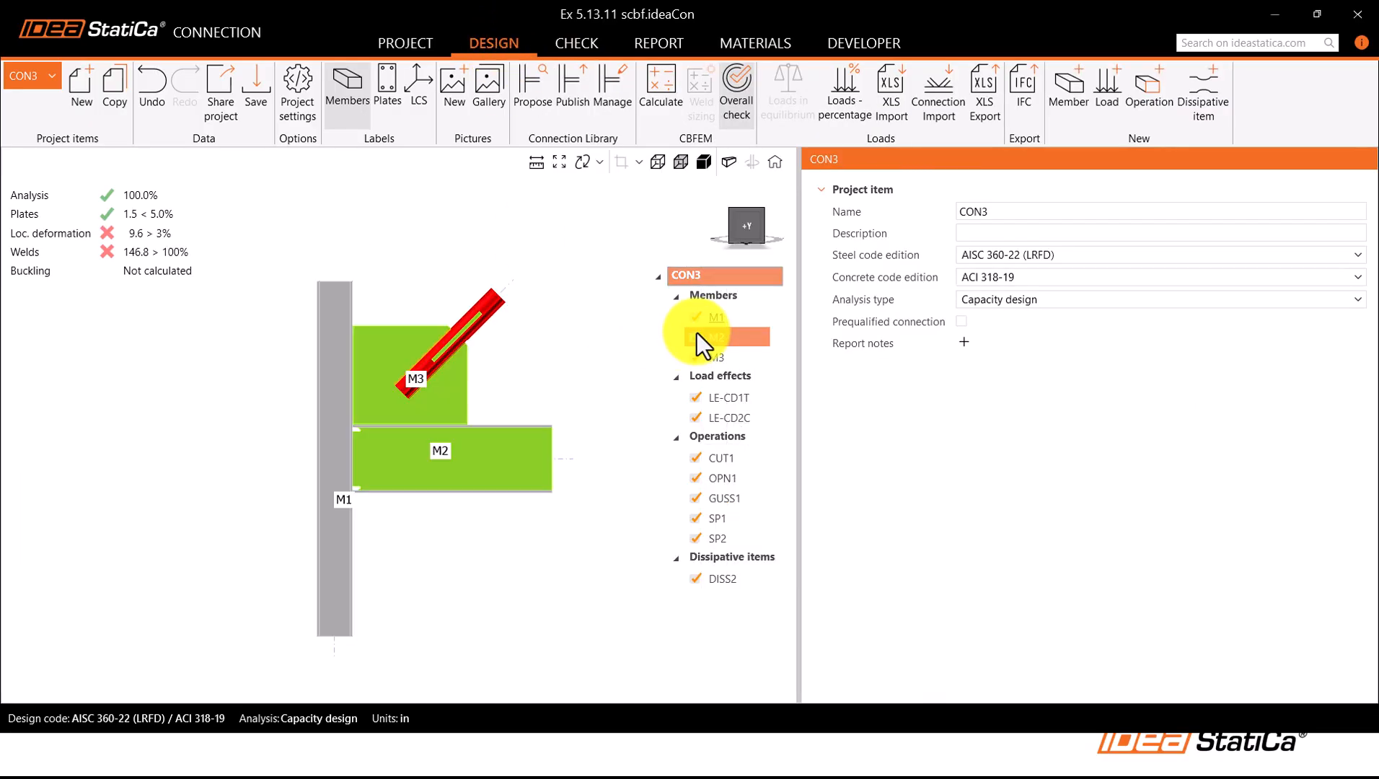
left_click(693, 398)
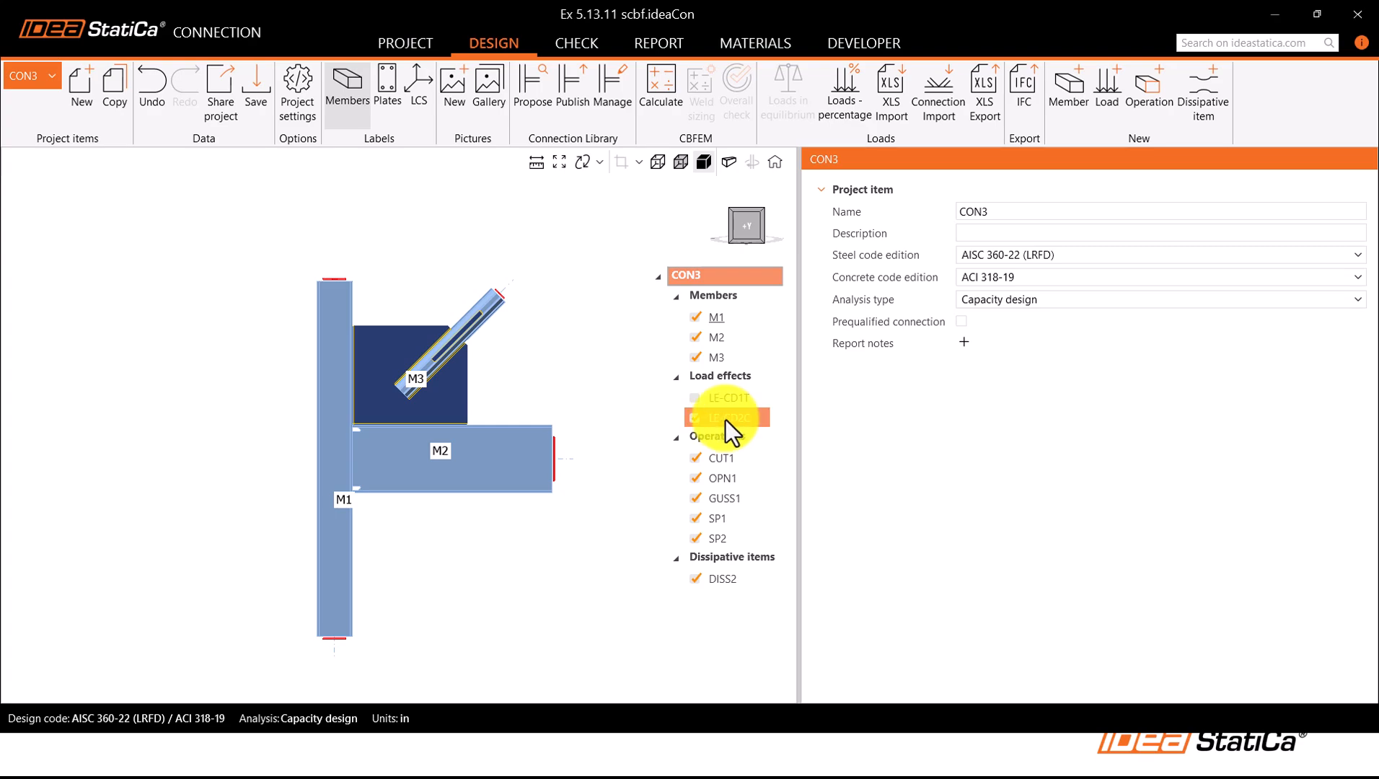
left_click(582, 45)
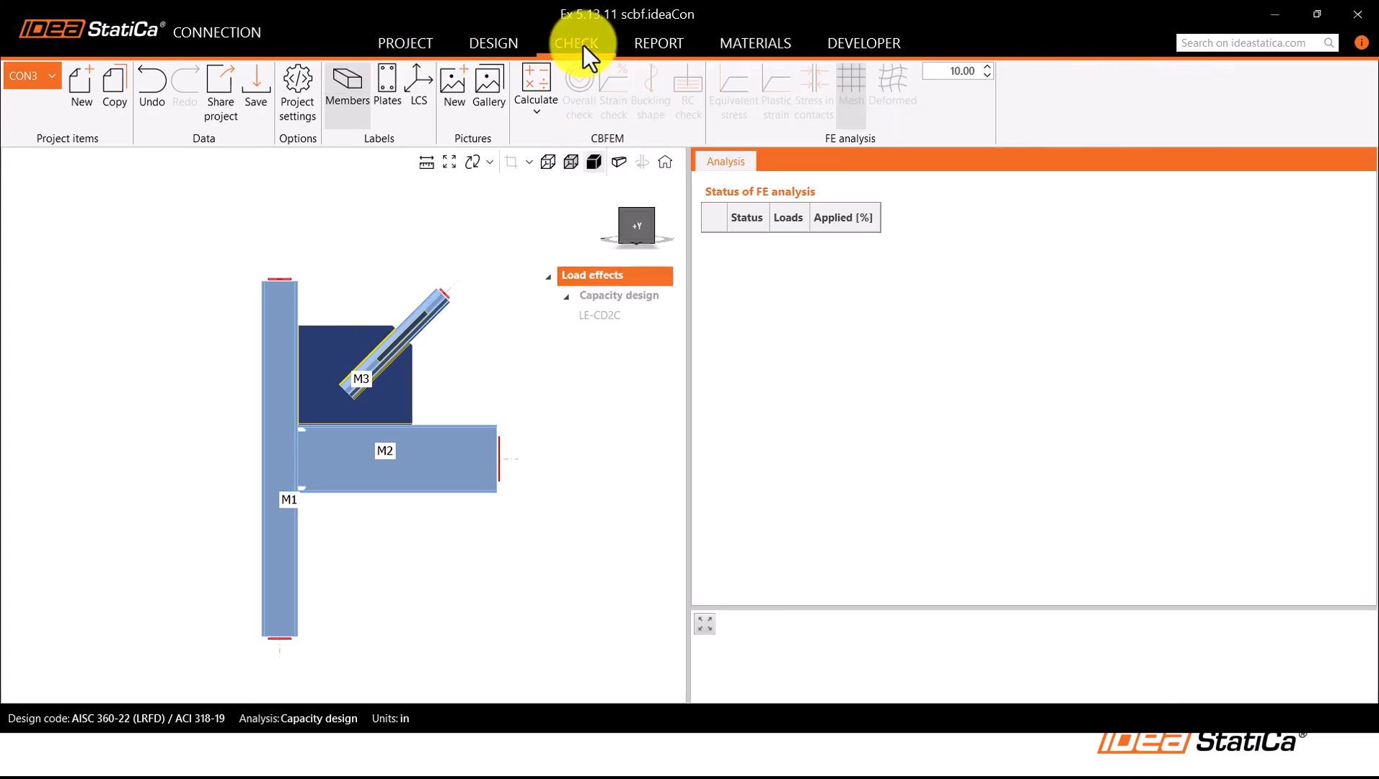
left_click(533, 119)
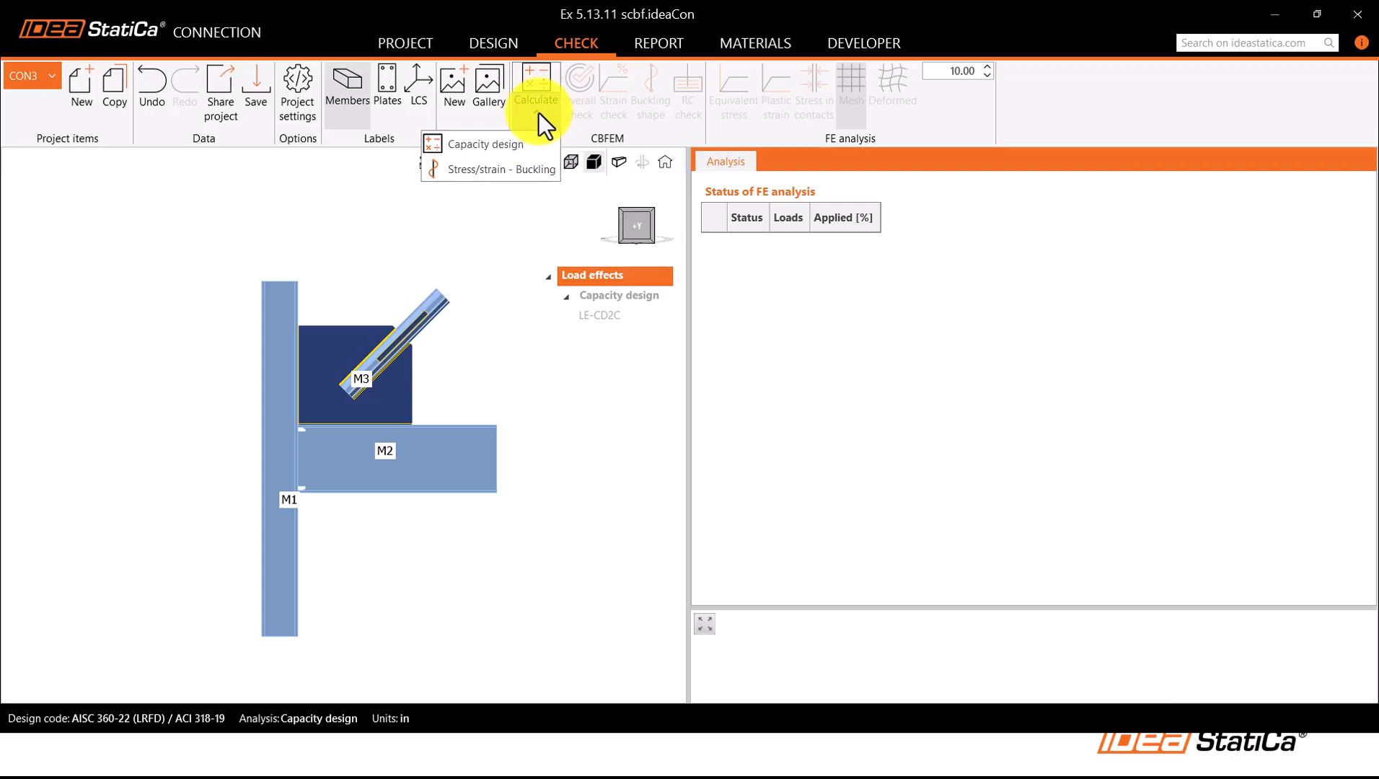
left_click(505, 170)
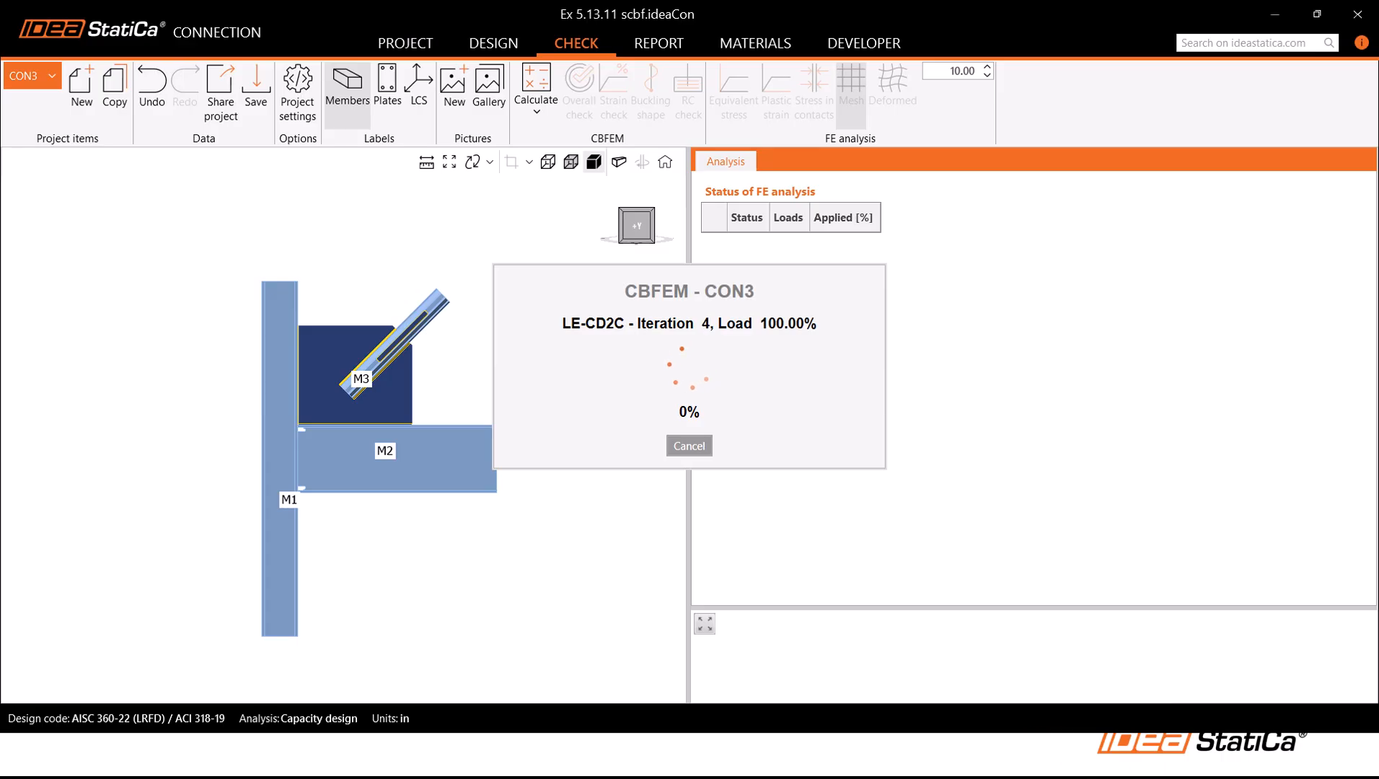
left_click(1060, 762)
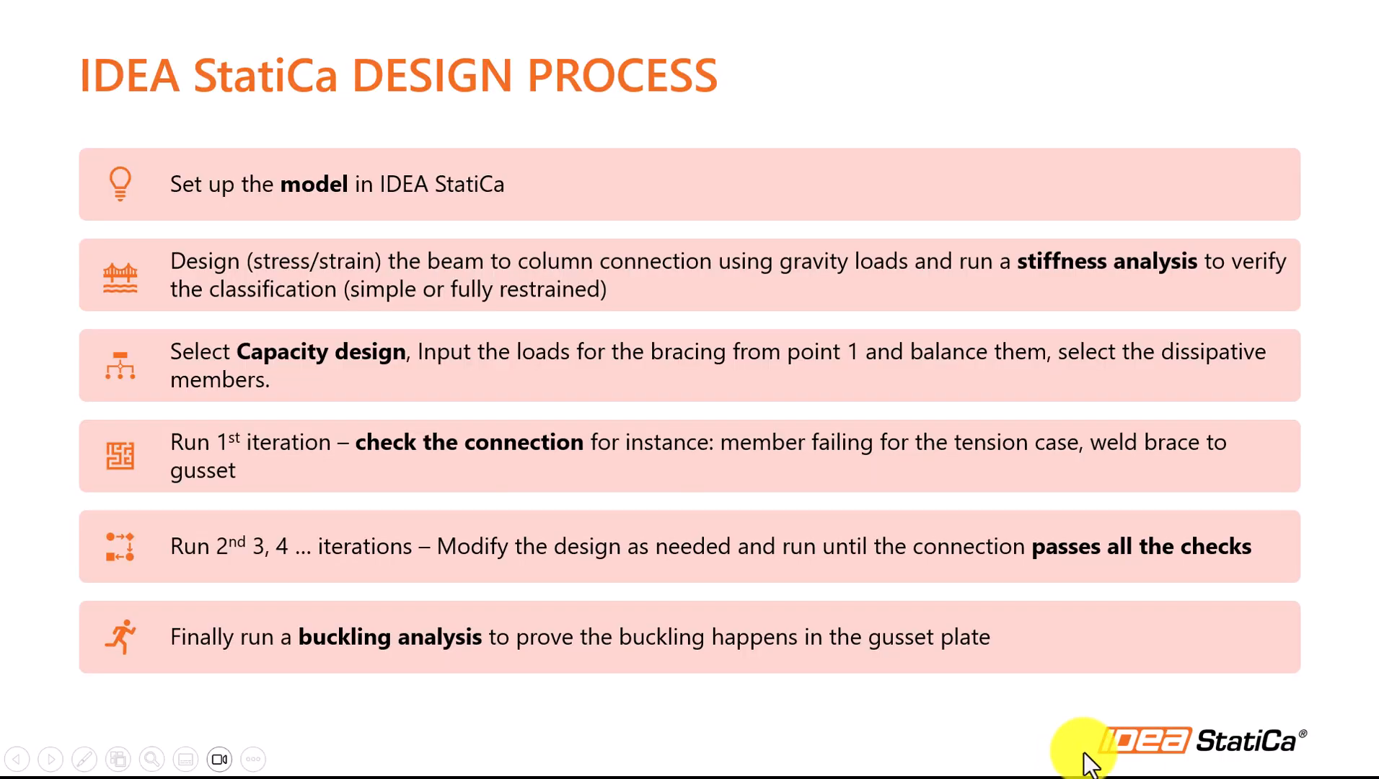